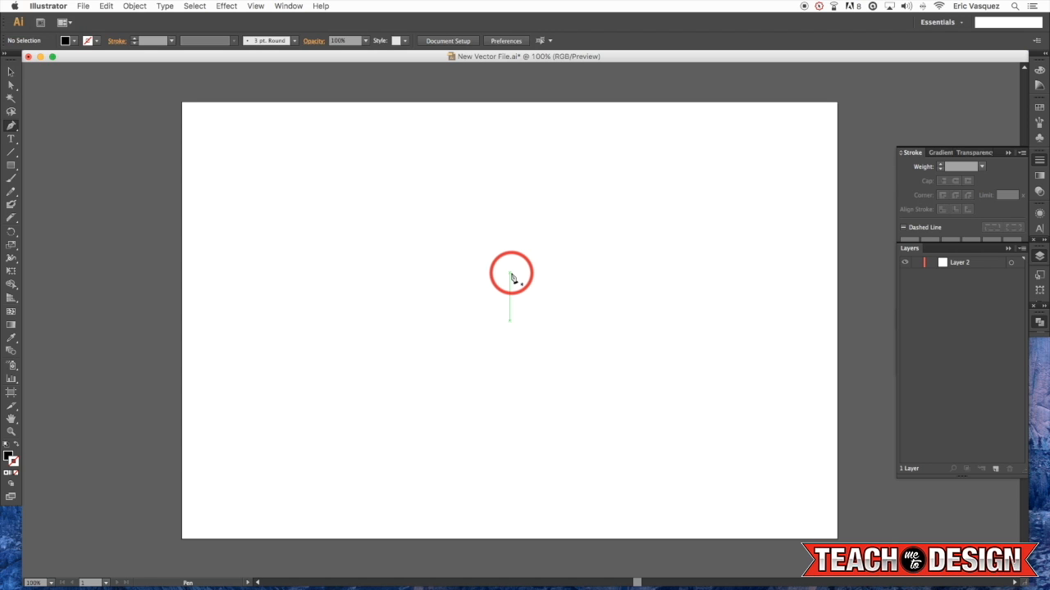
Try drawing a closed, black-filled curved shape across the artboard with the Pen tool, and delete it.
left_click(301, 194)
left_click_drag(431, 258, 610, 195)
left_click_drag(625, 297, 520, 382)
left_click(387, 343)
left_click(292, 317)
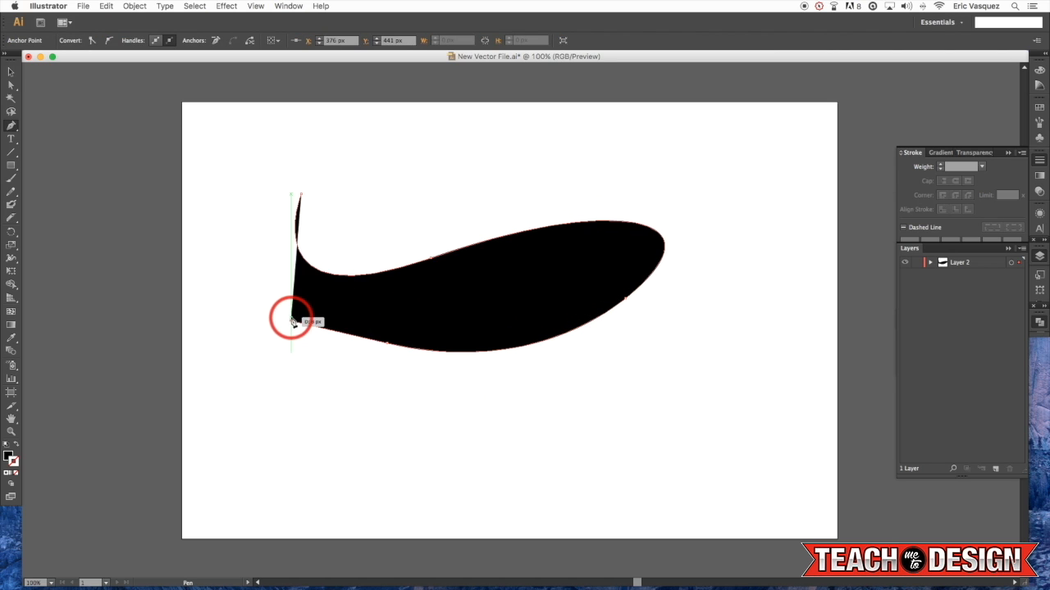
left_click_drag(271, 209, 391, 164)
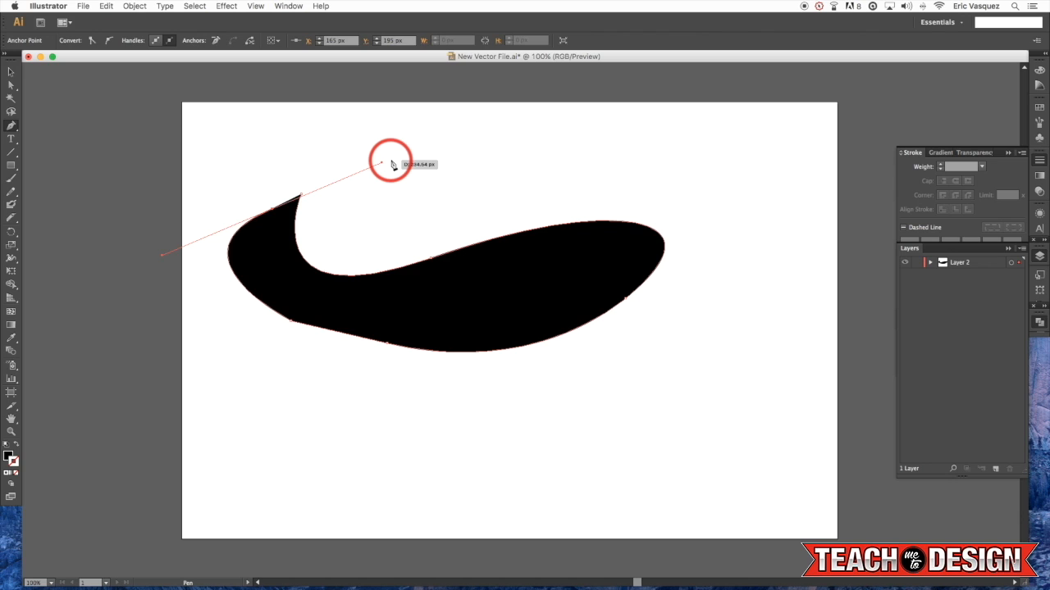
key("BackSpace")
key("BackSpace")
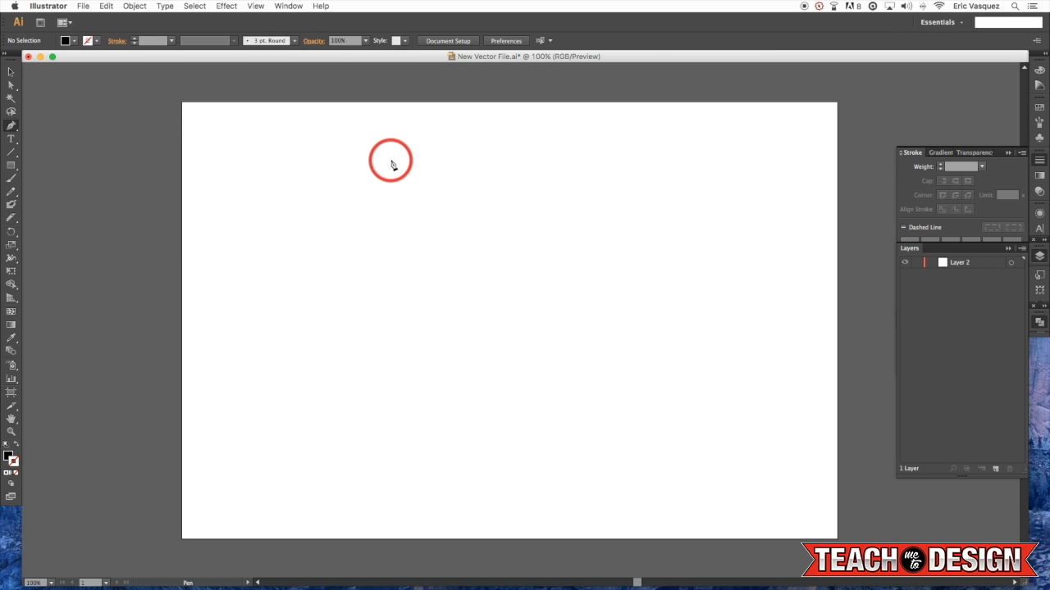
Draw an open Pen path with a straight horizontal top segment and two curved segments descending to about X 738, Y 526 px.
scroll(279, 236, "up", 1)
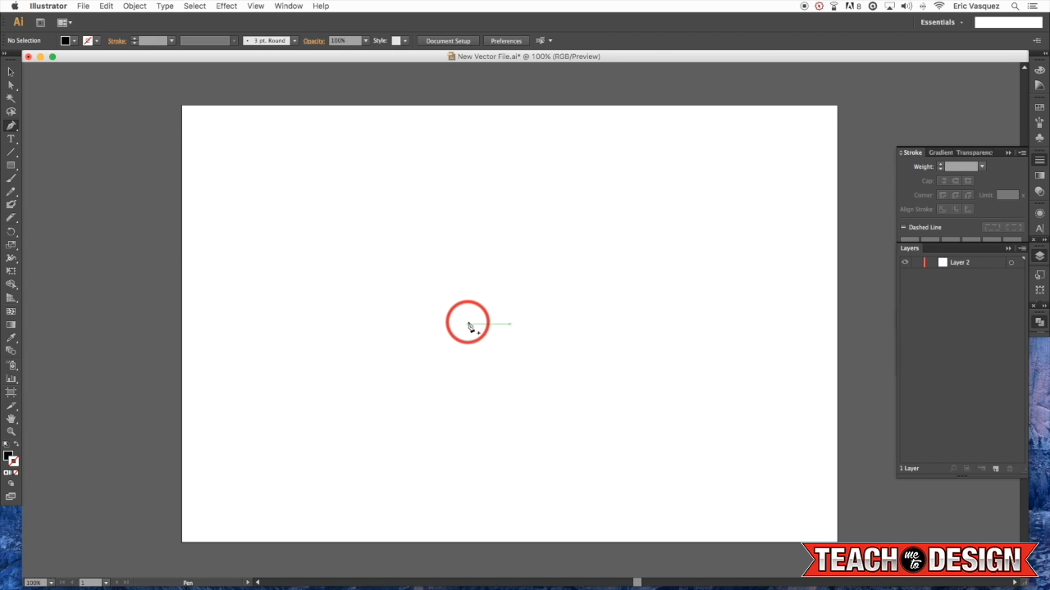
scroll(273, 223, "right", 1)
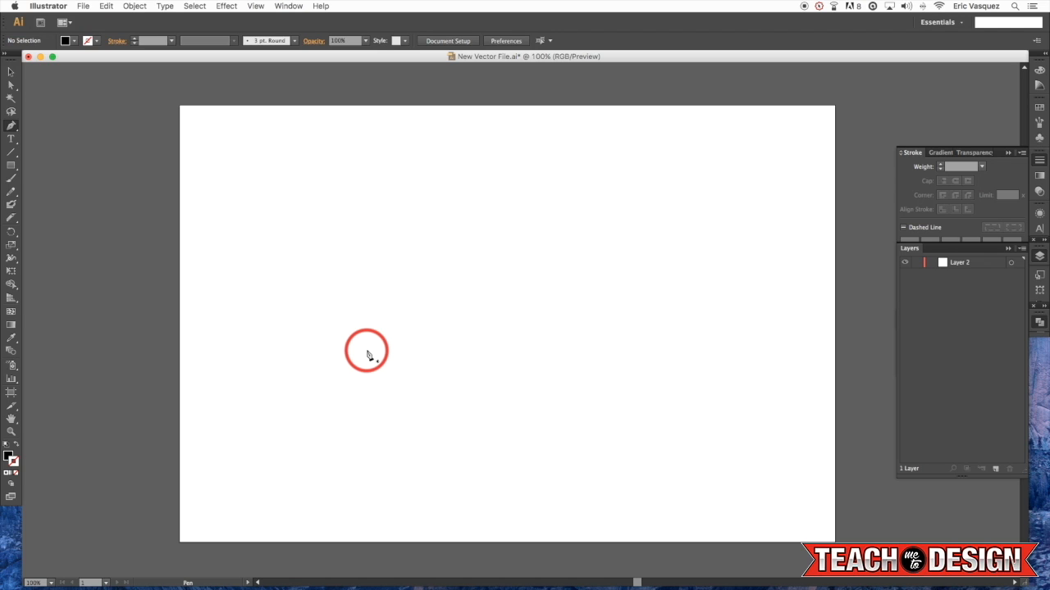
left_click(347, 180)
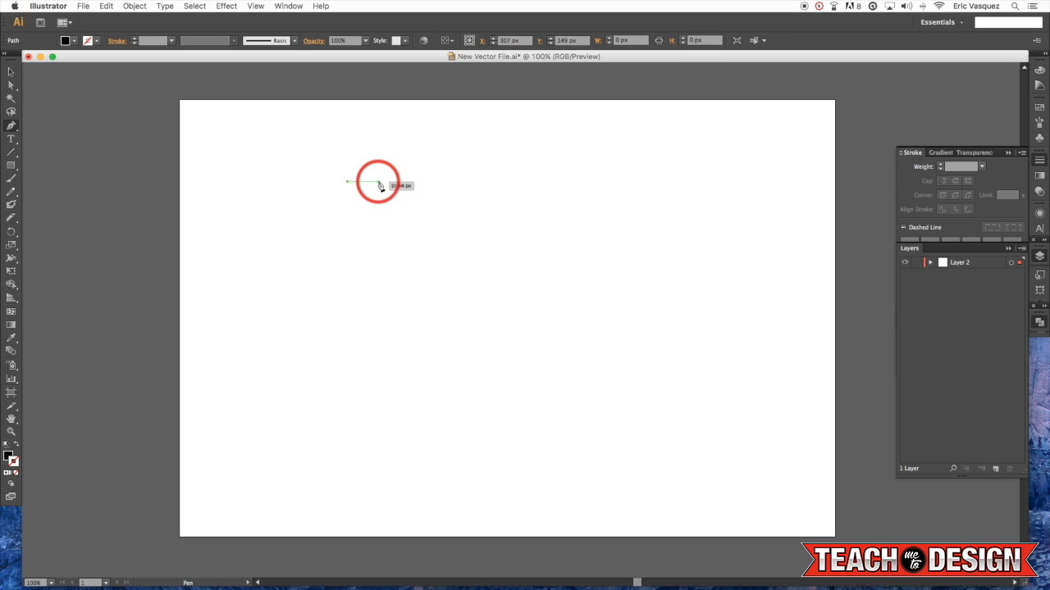
left_click(556, 181)
left_click_drag(531, 271, 587, 336)
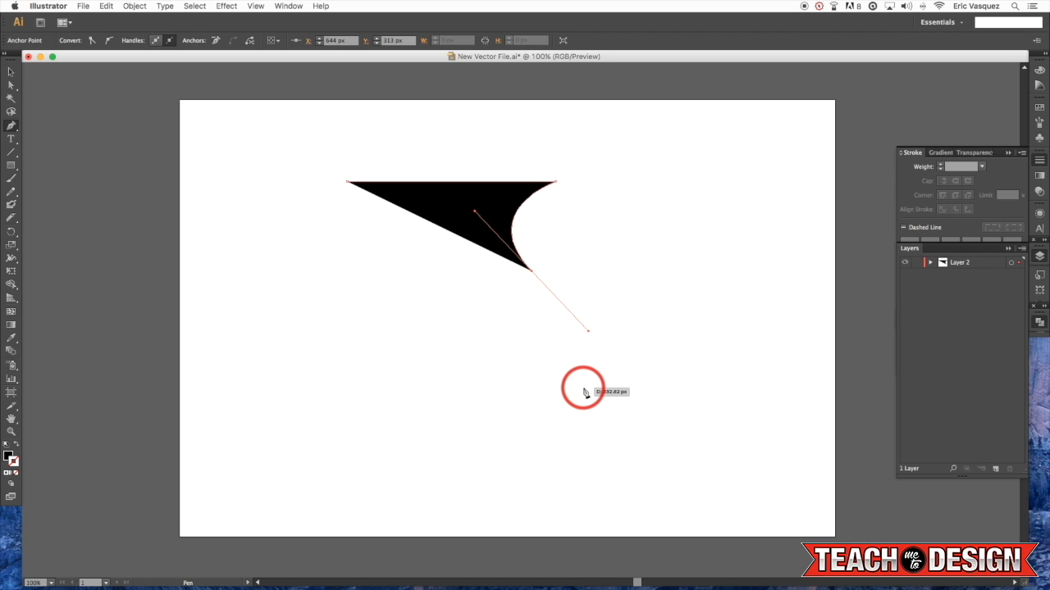
left_click_drag(583, 390, 734, 387)
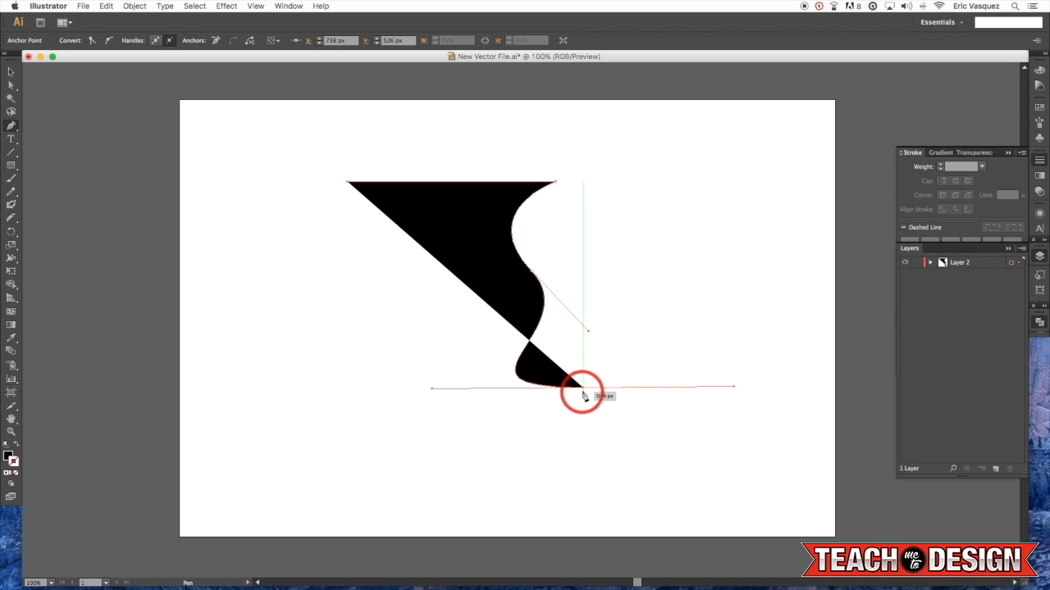
left_click(757, 435)
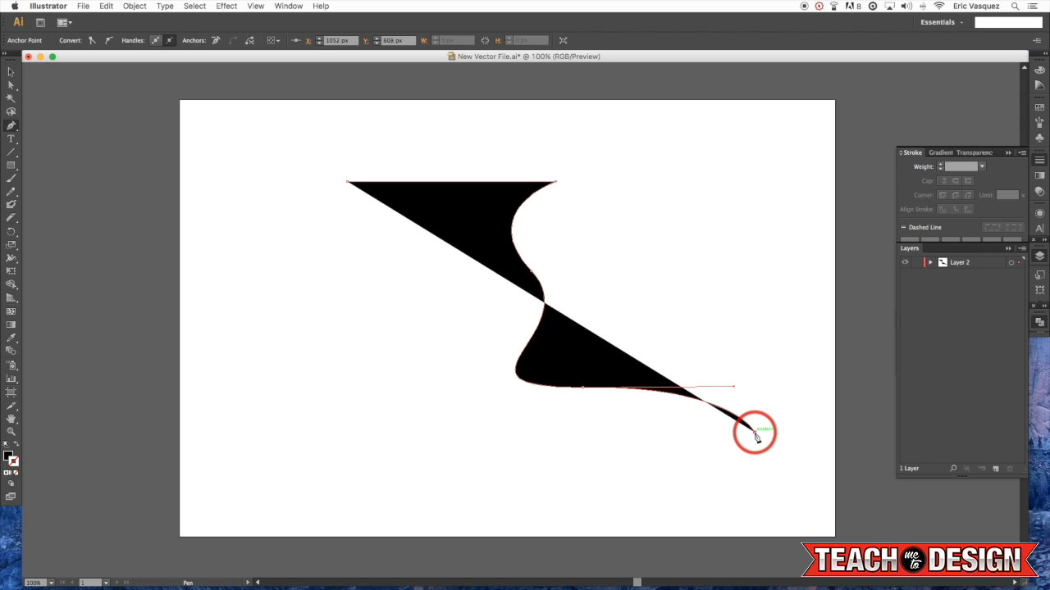
key("super+z")
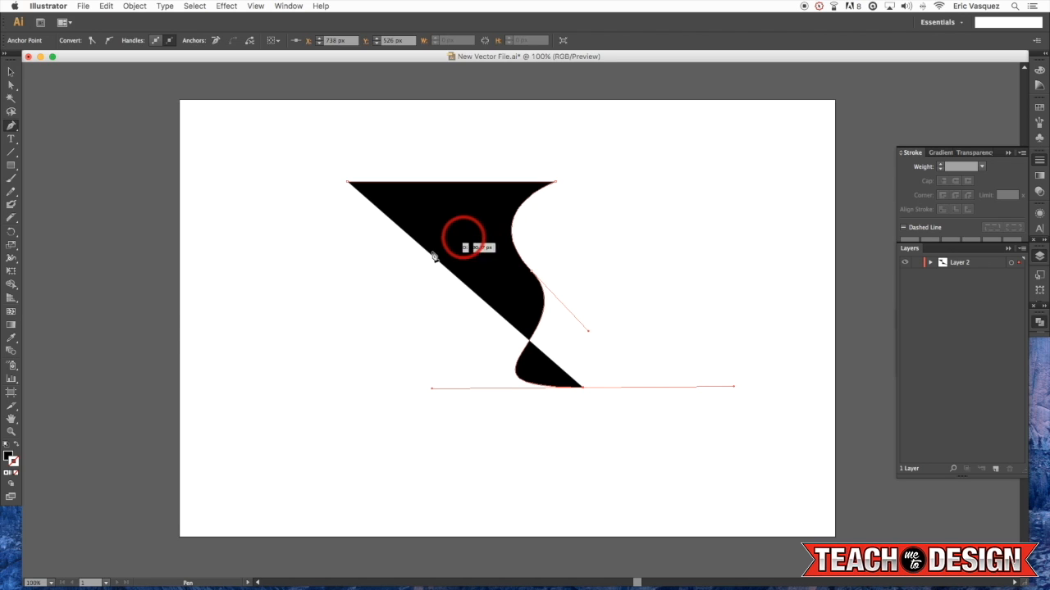
Swap the path's fill and stroke so that it has a black outline and no fill.
key("shift+x")
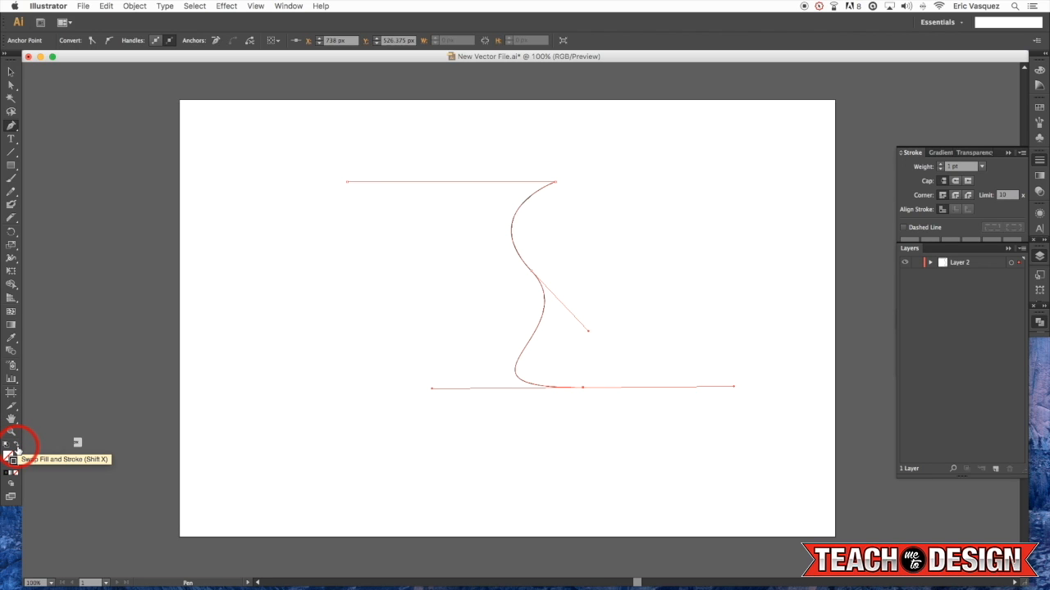
left_click(17, 449)
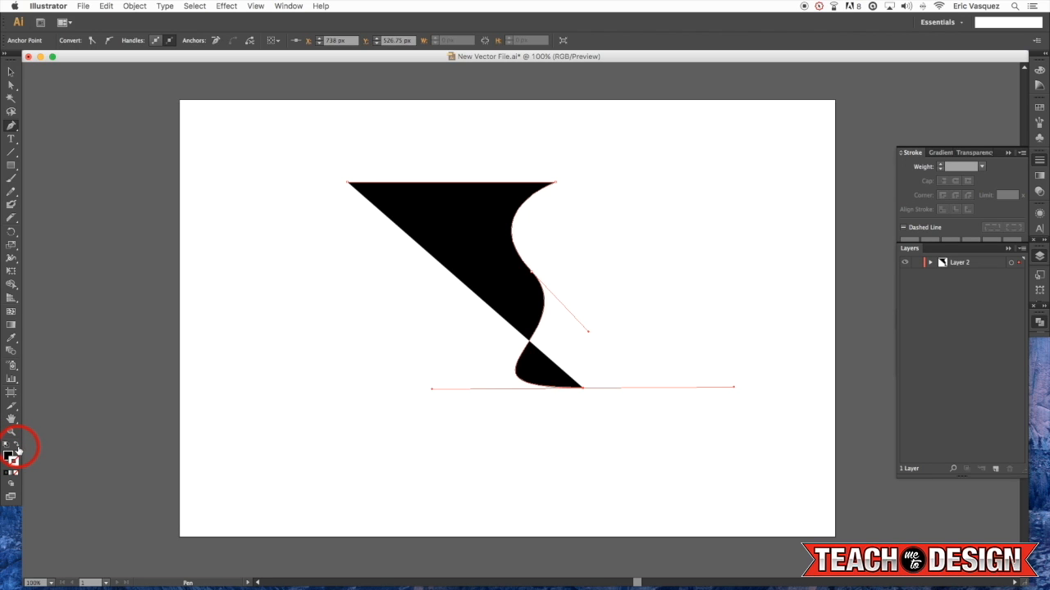
left_click(17, 447)
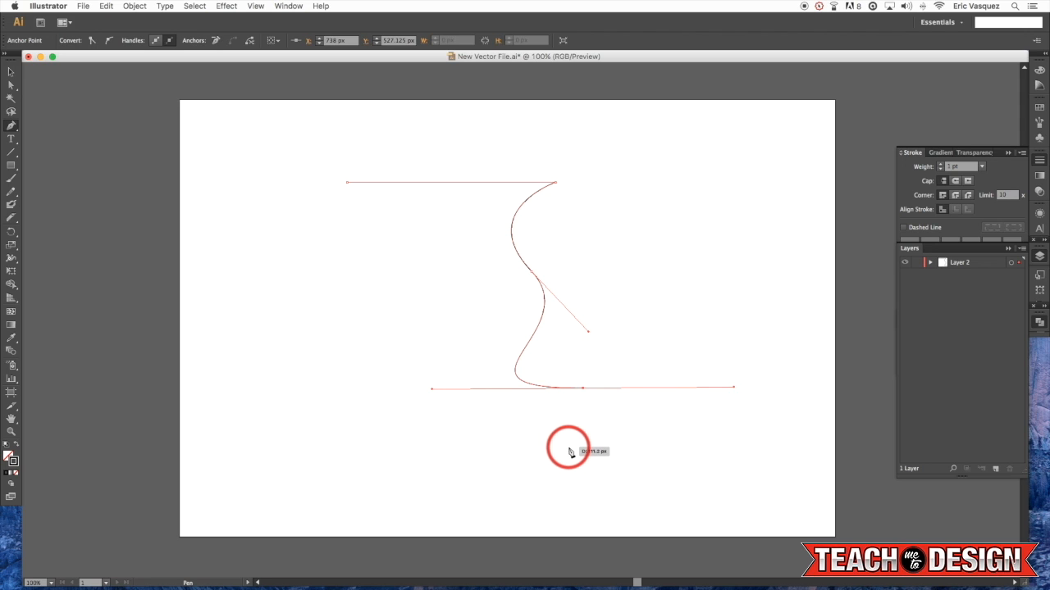
Pull the middle anchor's lower direction handle outward with Direct Selection to widen the adjoining curves.
key("a")
mouse_move(589, 334)
left_mouse_down()
mouse_move(618, 315)
mouse_move(621, 325)
mouse_move(605, 328)
mouse_move(571, 320)
mouse_move(604, 329)
left_mouse_up()
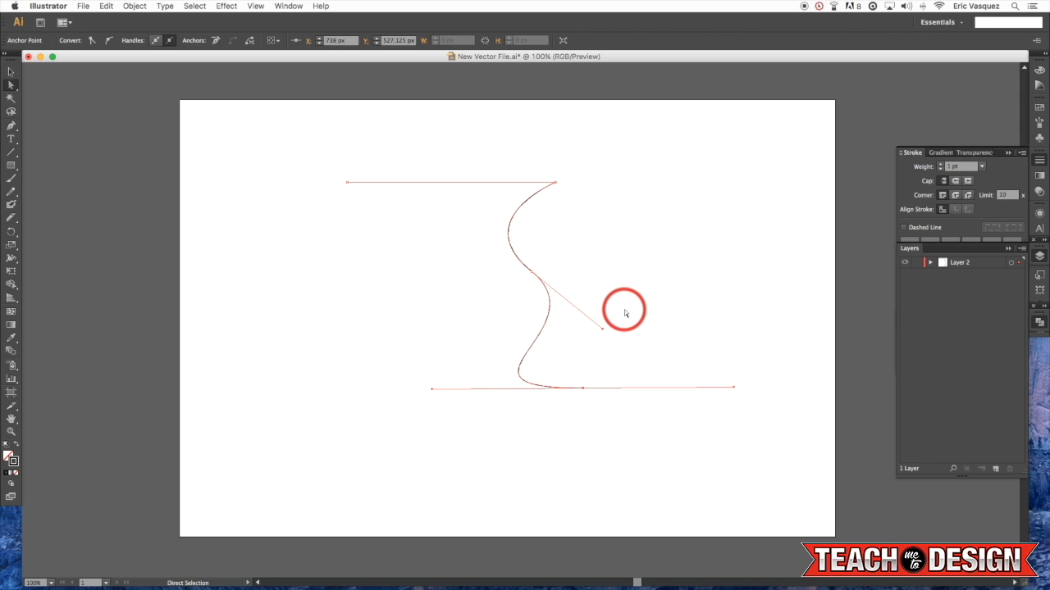
mouse_move(604, 331)
left_mouse_down()
mouse_move(546, 279)
mouse_move(547, 267)
mouse_move(611, 332)
left_mouse_up()
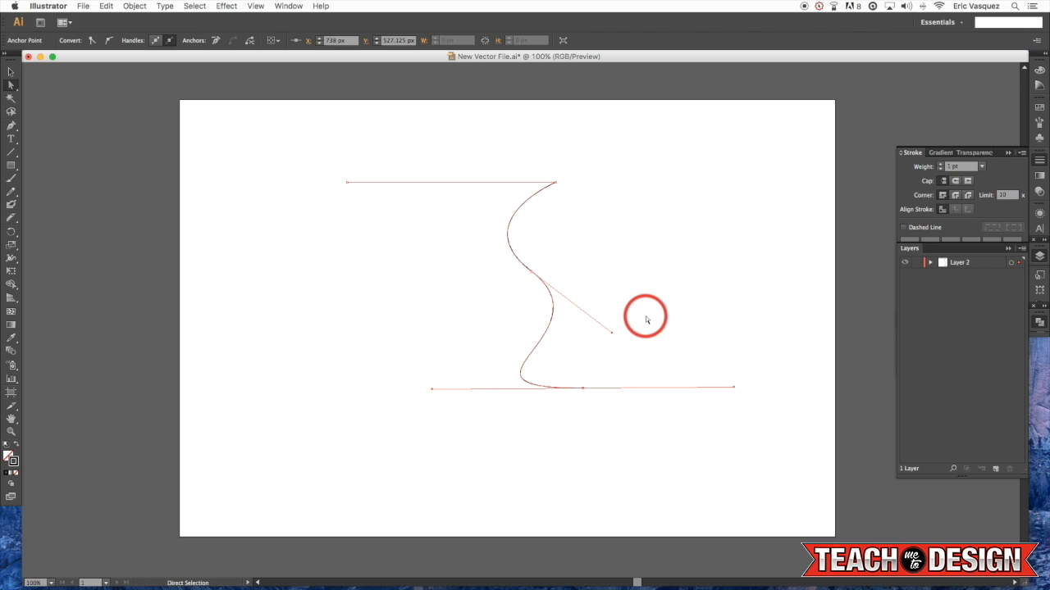
Add an anchor point on the lower curve at about X 672, Y 420 px and extend its handles to round both bends.
left_click(12, 127)
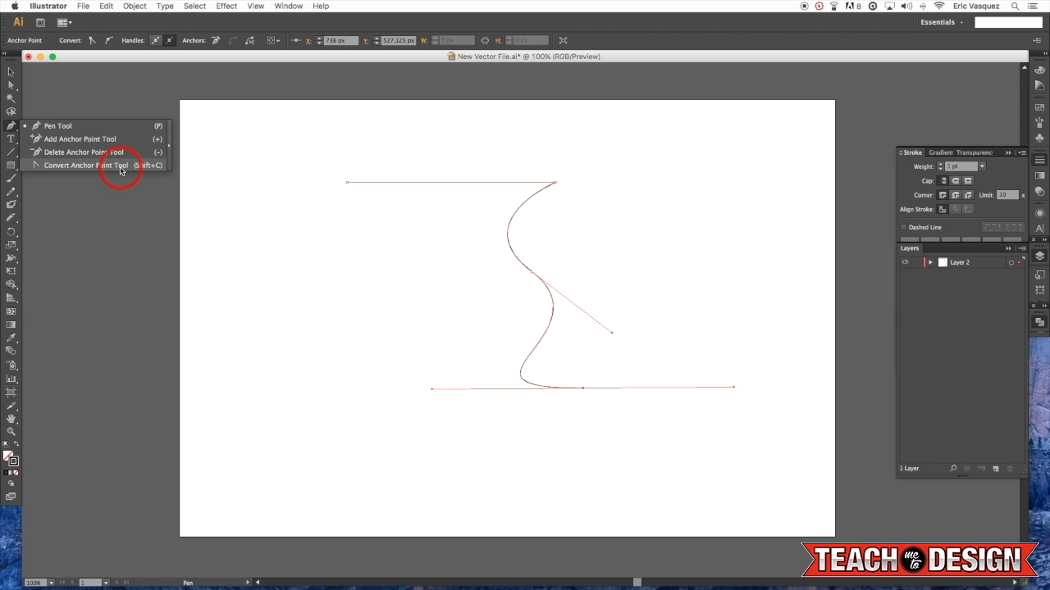
left_click(80, 139)
scroll(534, 328, "down", 1)
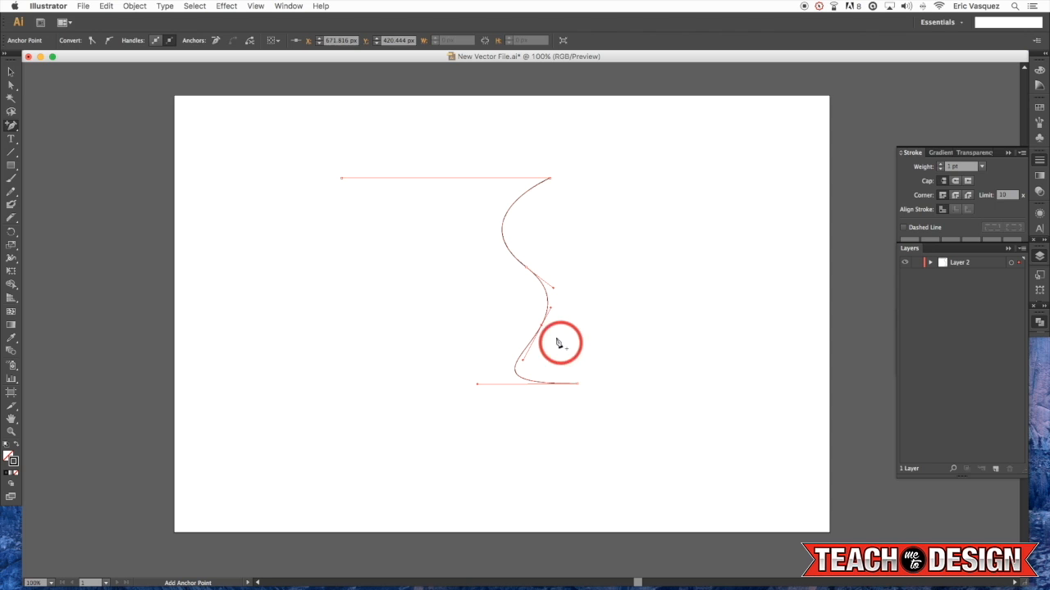
key("a")
key("super+equal")
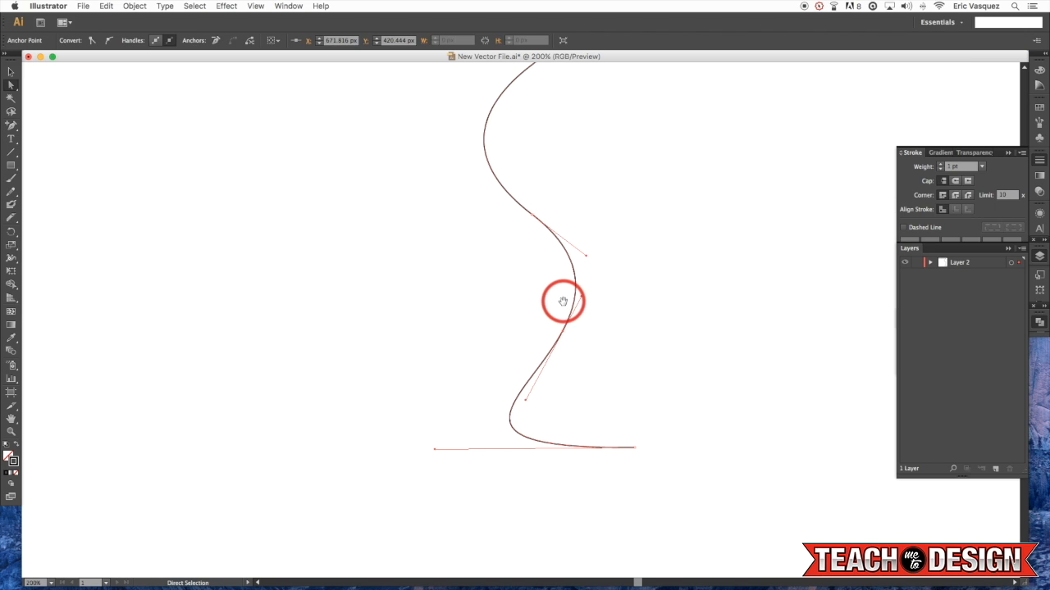
left_click_drag(553, 284, 612, 270)
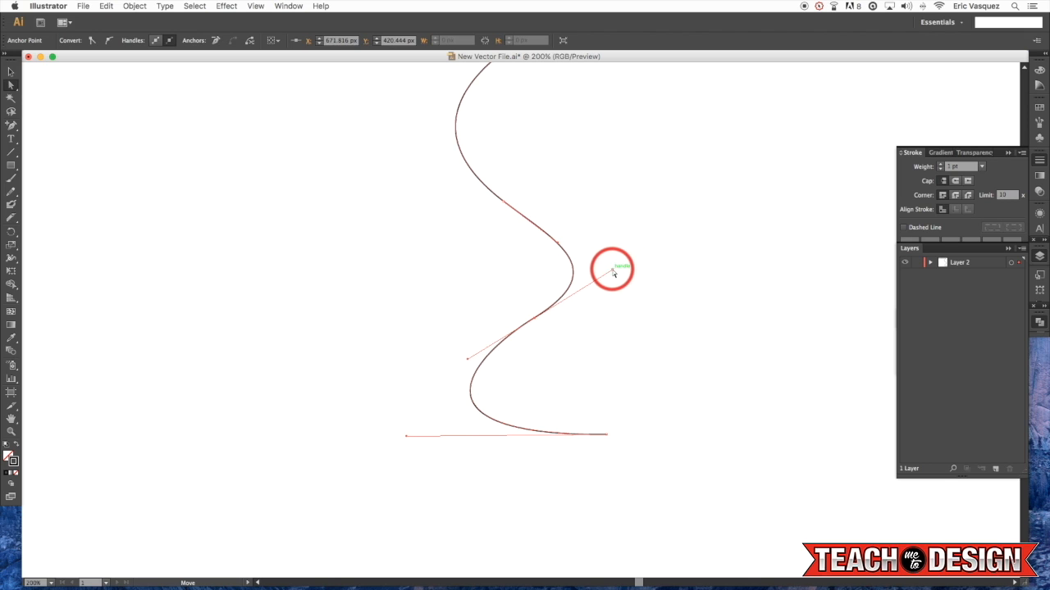
left_click_drag(658, 300, 726, 355)
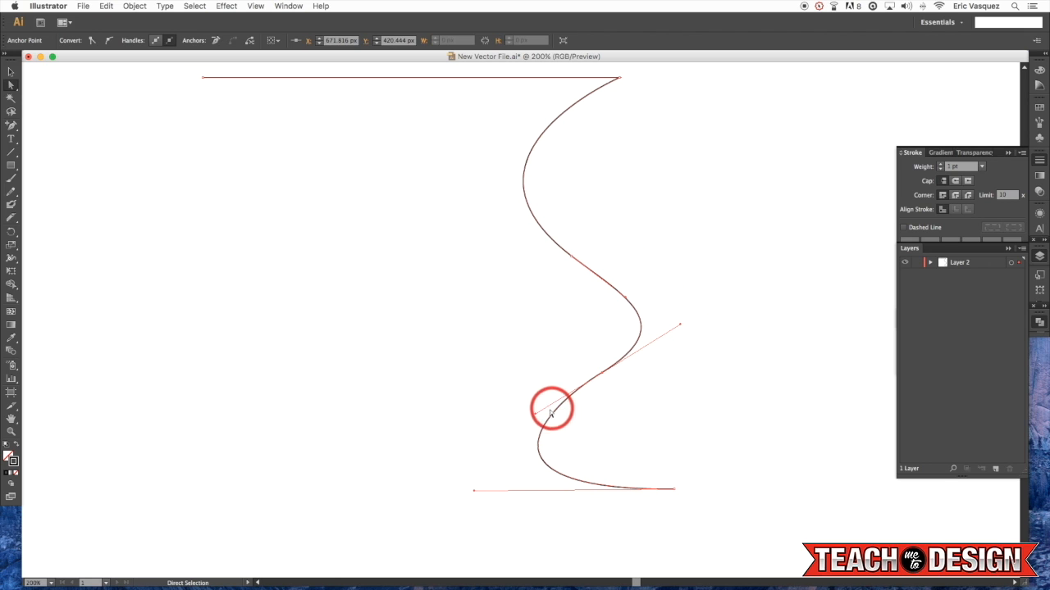
left_click_drag(535, 414, 514, 416)
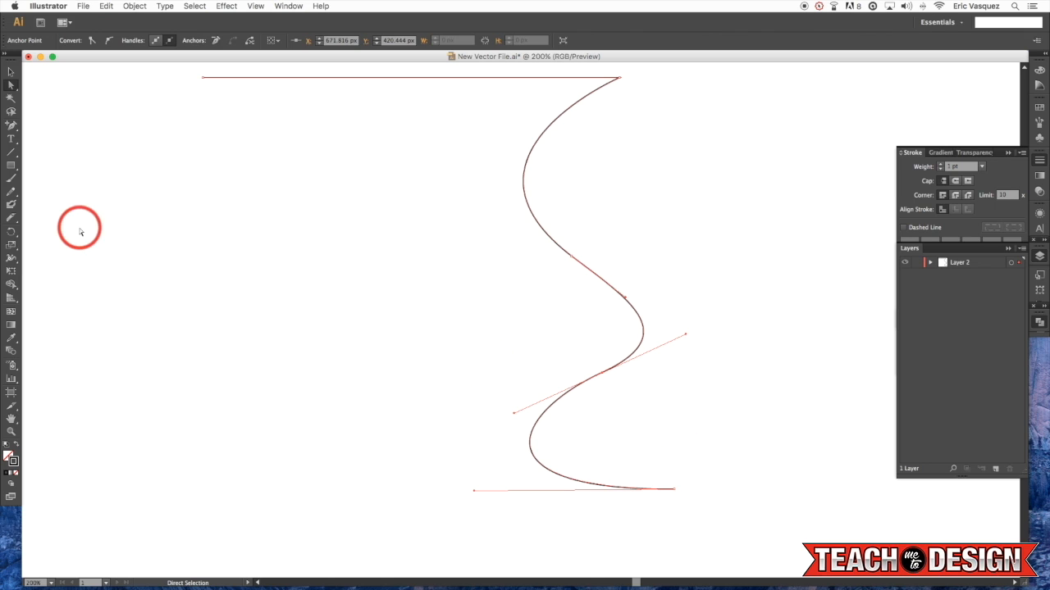
Remove the added anchor point from the lower curve with the Delete Anchor Point tool.
scroll(74, 220, "down", 1)
scroll(74, 219, "right", 1)
left_click_drag(15, 127, 68, 154)
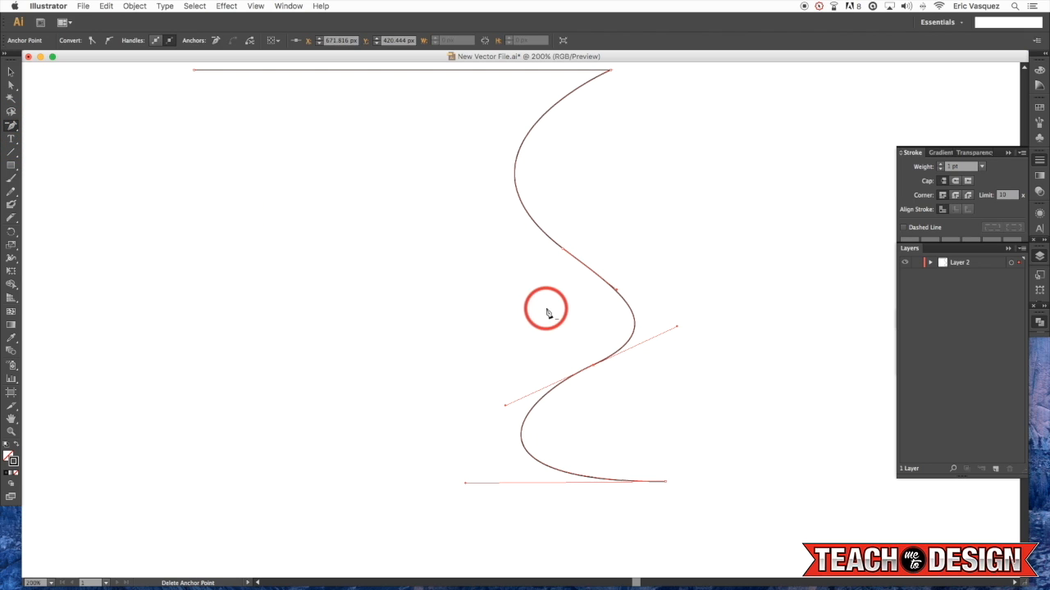
left_click(597, 372)
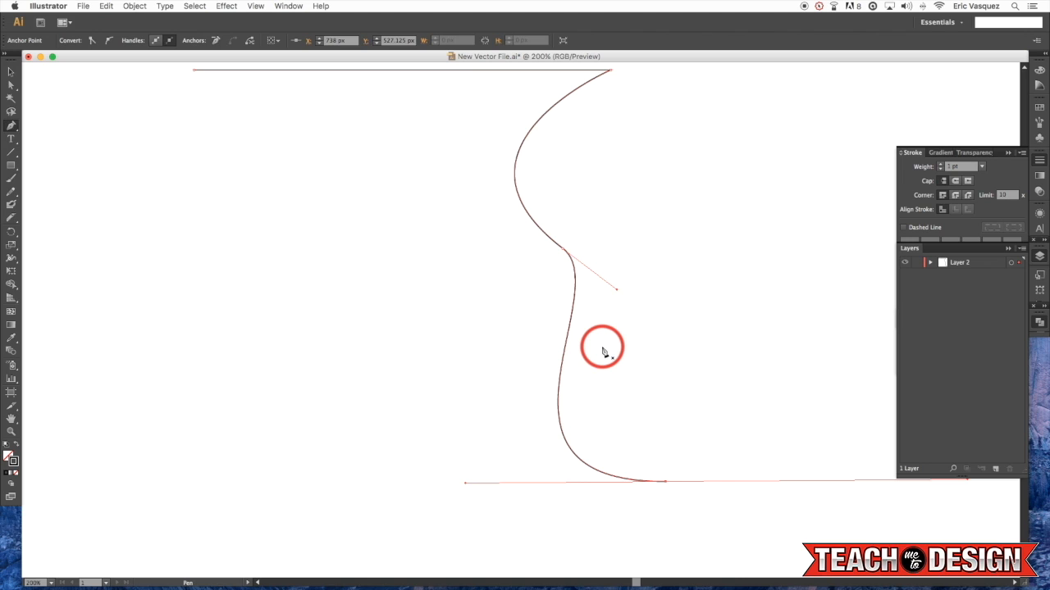
Continue the open path from its lower endpoint with a curved segment up to about X 886.5, Y 432.5 px.
scroll(623, 345, "down", 5)
scroll(623, 344, "right", 5)
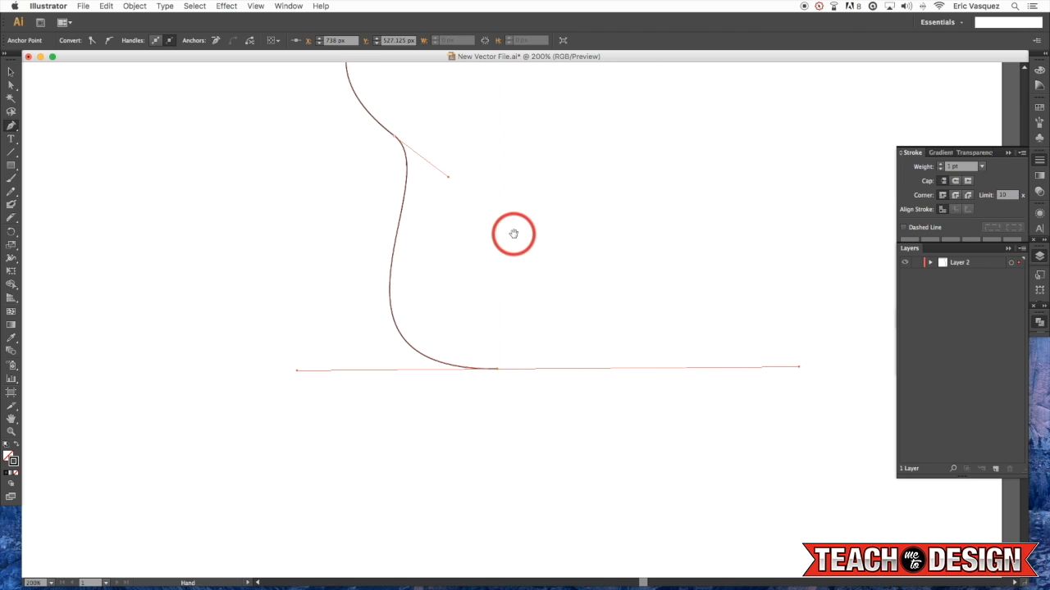
left_click(497, 372)
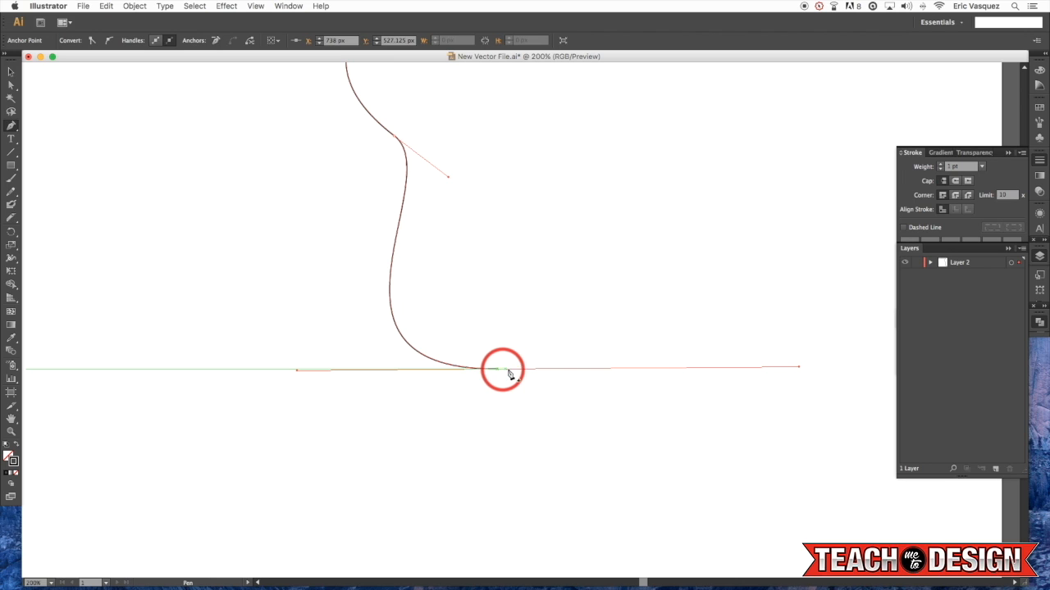
left_click_drag(692, 230, 696, 171)
left_click(517, 372, "super")
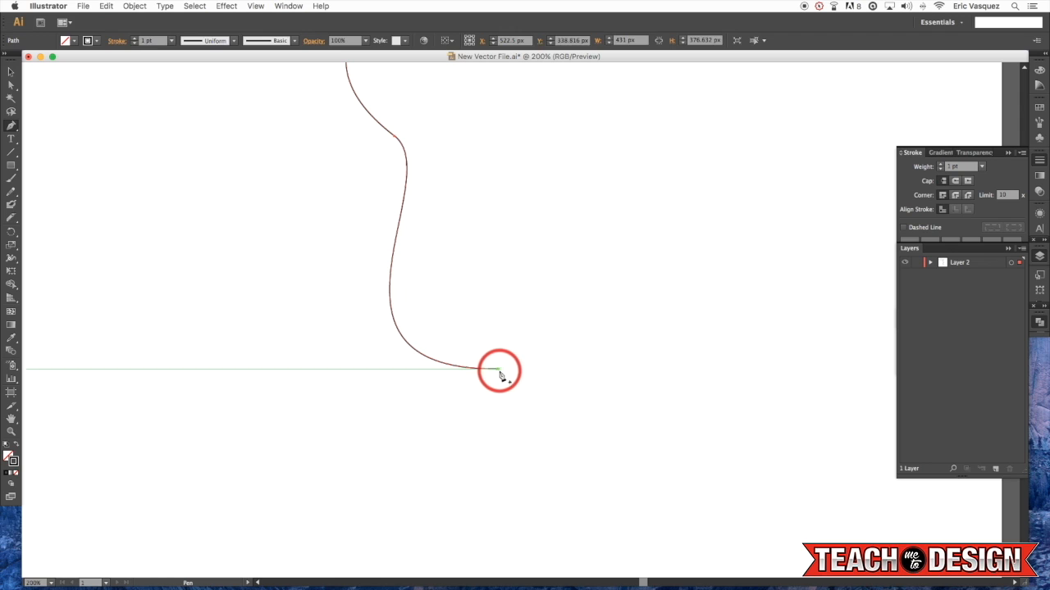
left_click(496, 370)
left_click_drag(658, 269, 651, 164)
Try extending the path upward from its new endpoint with differently curved segments, undoing each attempt.
key("space")
left_click_drag(731, 175, 746, 311)
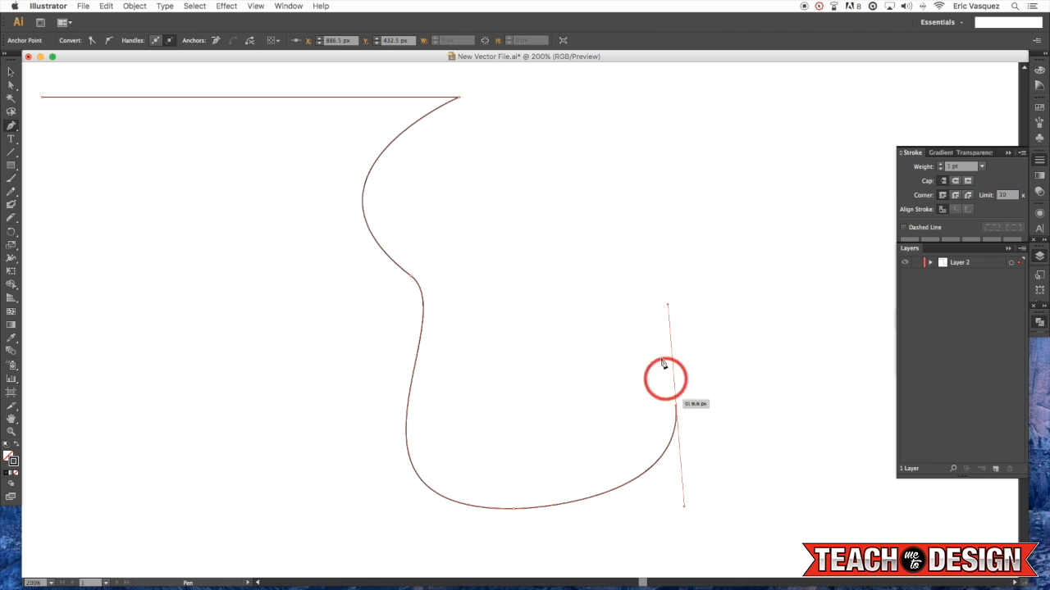
key("space")
left_click_drag(766, 343, 718, 366)
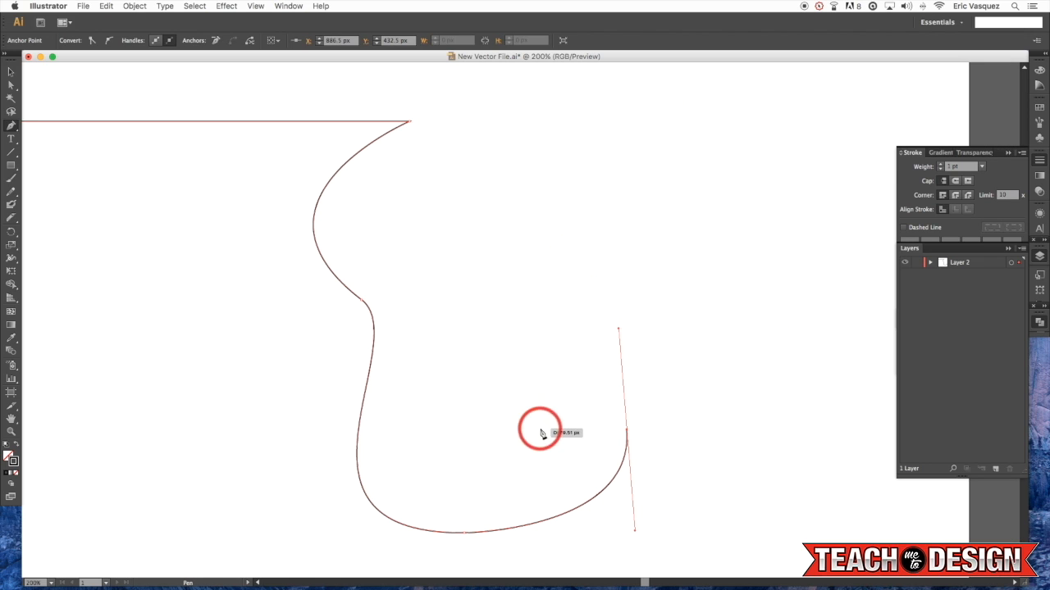
key("space")
left_click_drag(566, 278, 570, 271)
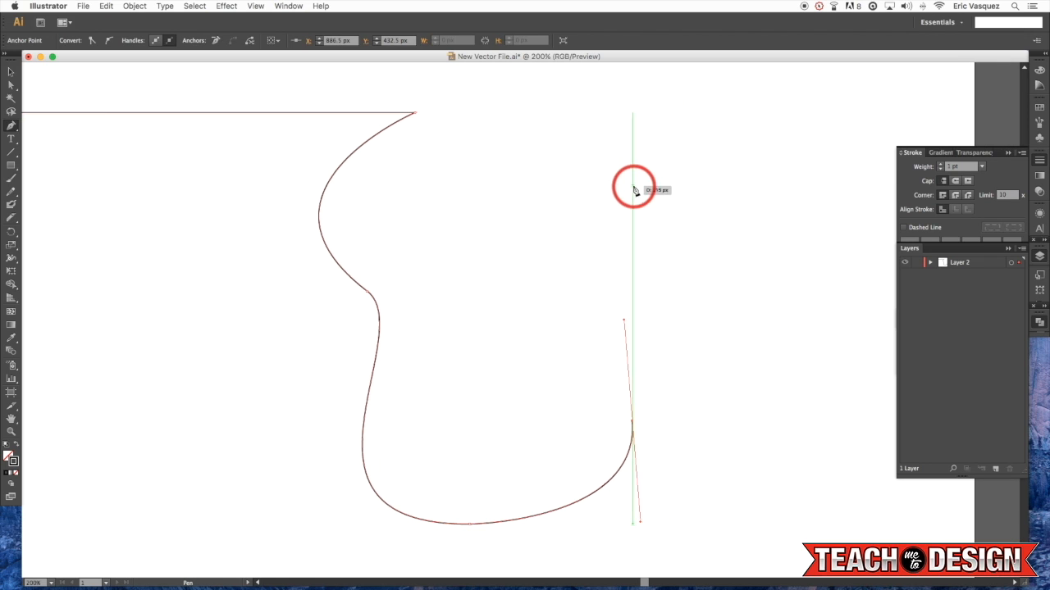
left_click_drag(665, 170, 803, 131)
key("super+z")
left_click_drag(603, 157, 802, 125)
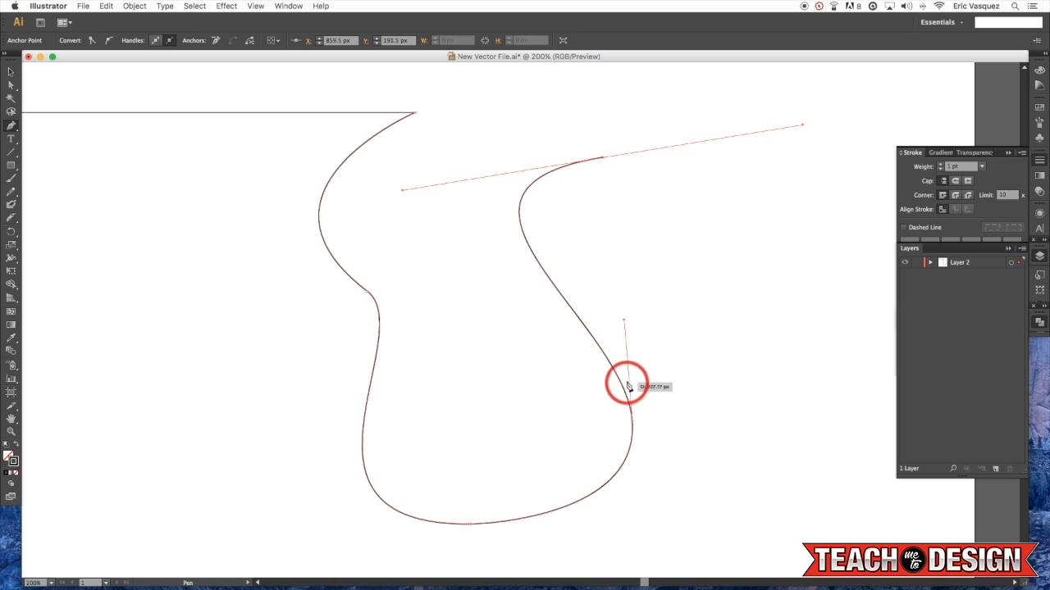
key("super+z")
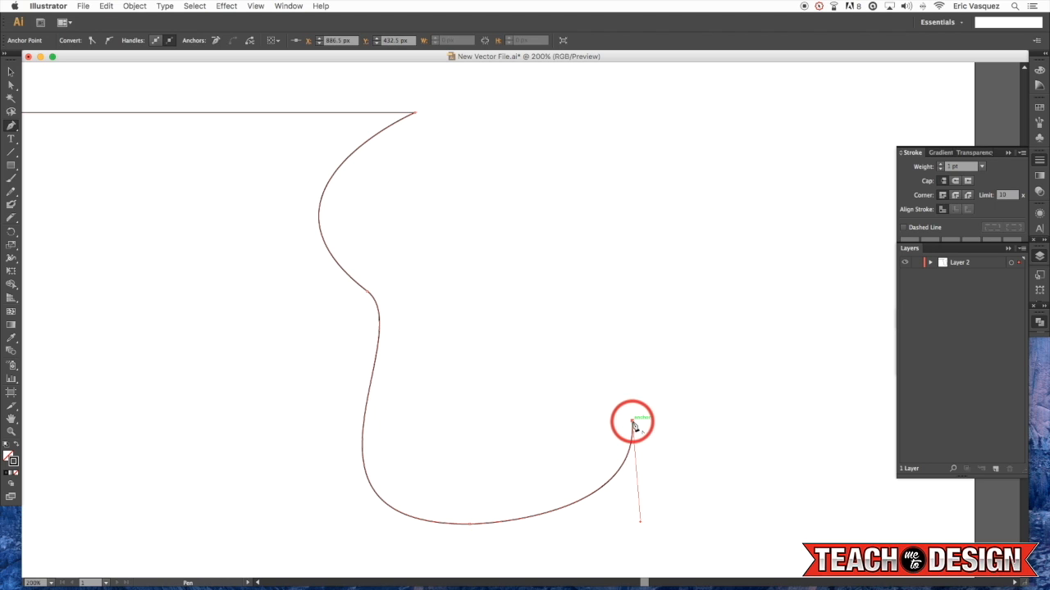
left_click_drag(733, 213, 493, 330)
key("super+z")
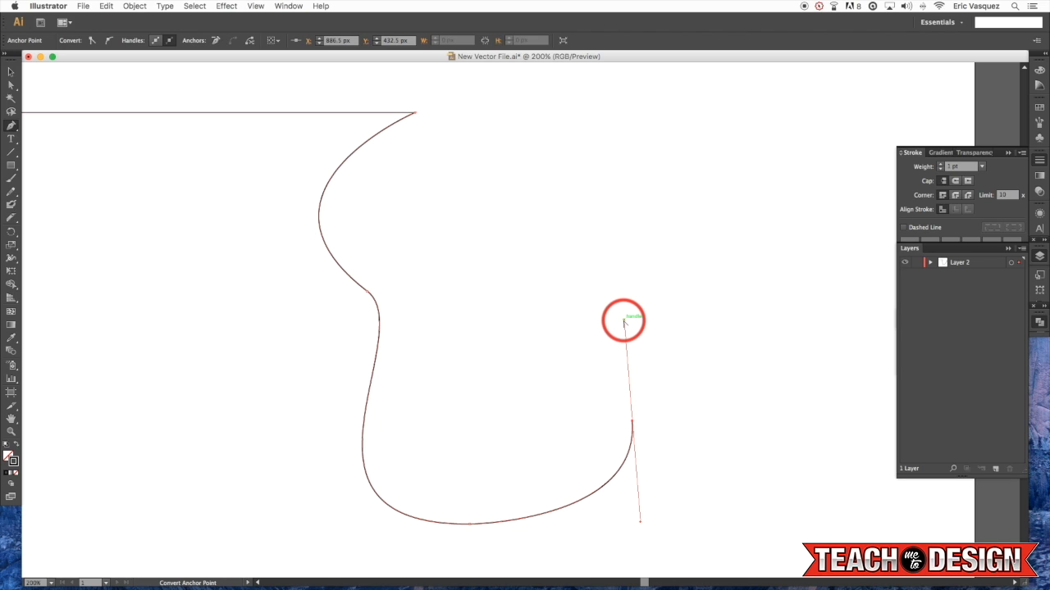
Try lengthening the endpoint's upper direction handle independently of the lower one and placing another point above it.
left_click_drag(624, 324, 592, 108)
left_click_drag(700, 147, 701, 225)
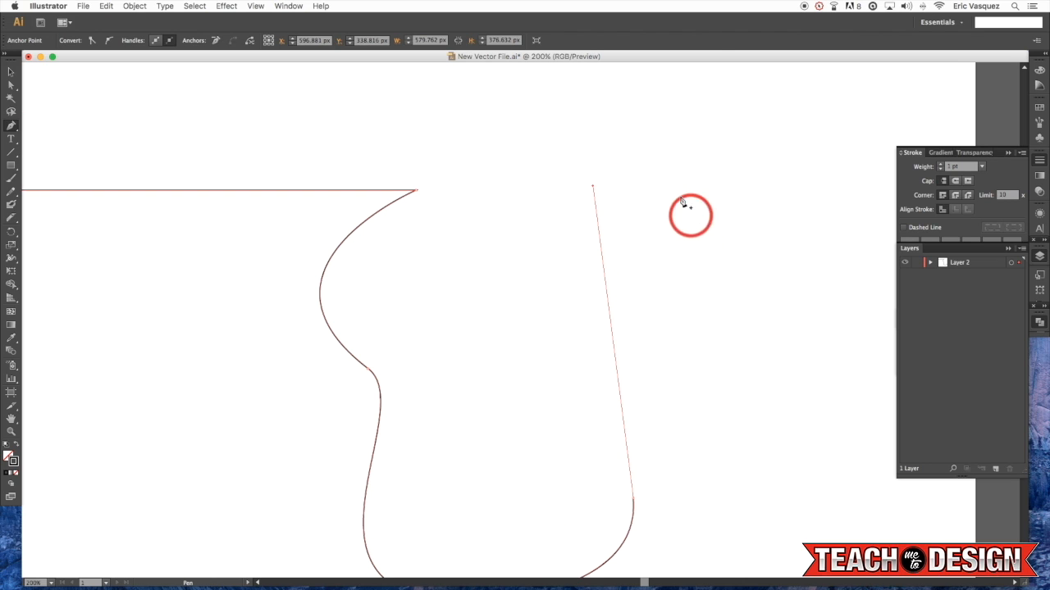
left_click(628, 113)
key("super+z")
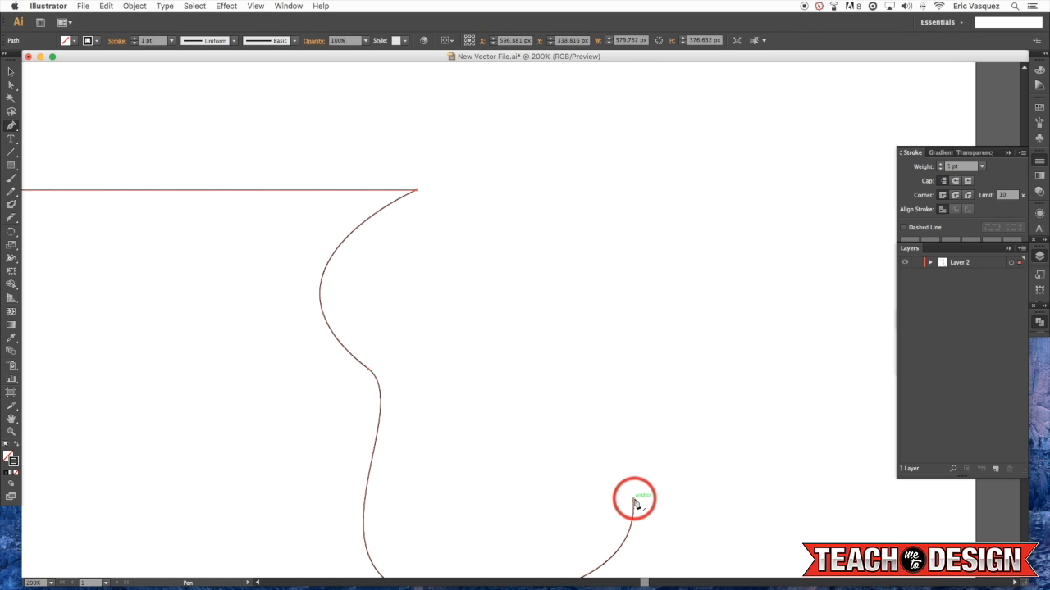
Shorten the path endpoint's long upper direction handle almost down to its anchor point with the Direct Selection tool, then deselect the path.
left_click(633, 499)
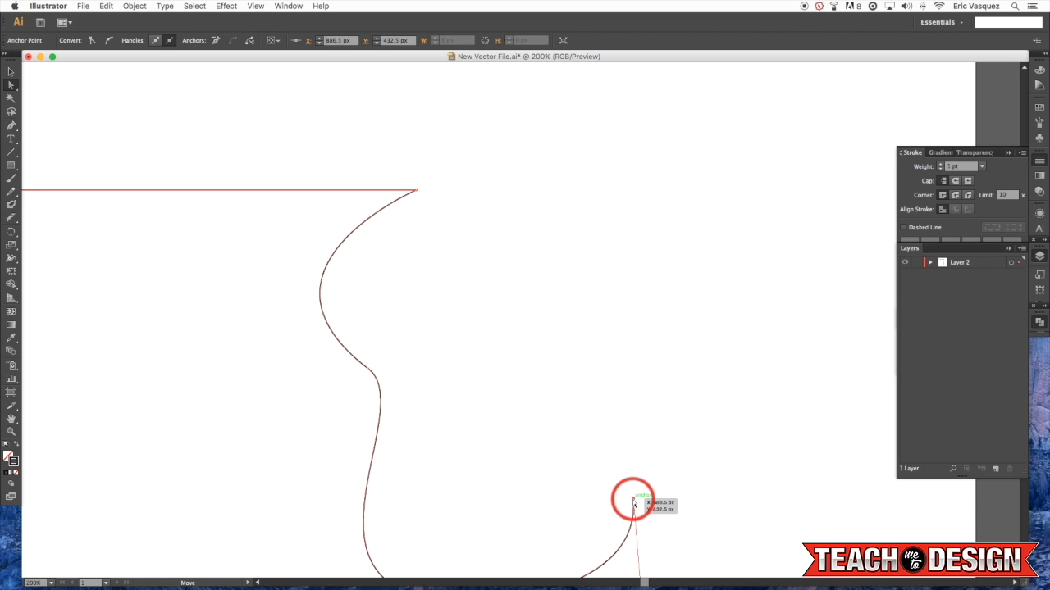
scroll(680, 460, "down", 5)
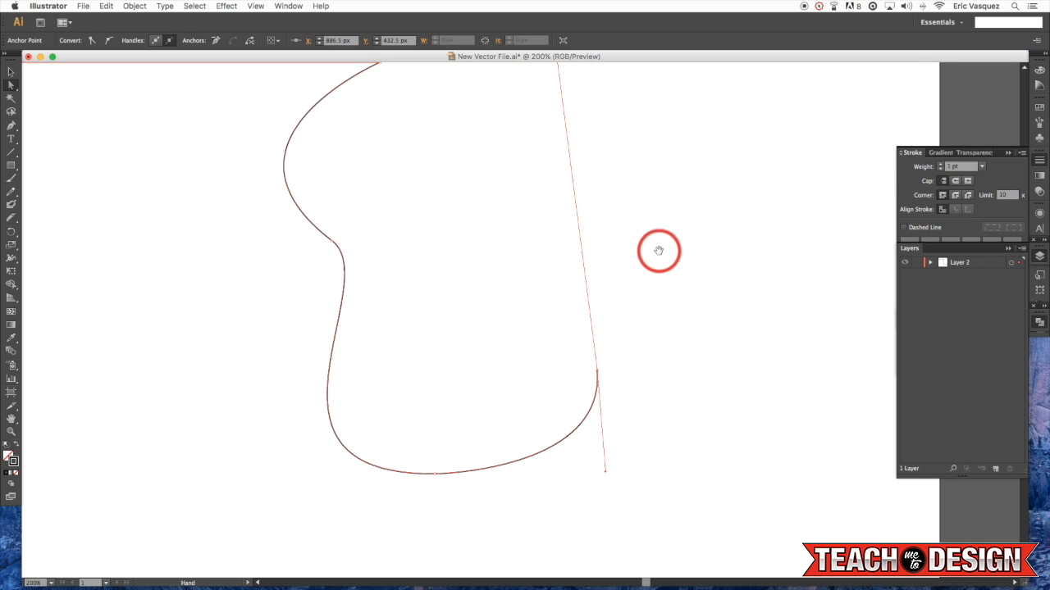
left_click_drag(658, 251, 670, 353)
left_click_drag(572, 164, 610, 467)
left_click(648, 429)
Try extending the path from its endpoint with short curves up and to the right, one ending at about X 945, Y 372.5 px, undoing each.
key("p")
left_click_drag(676, 387, 752, 390)
key("super+z")
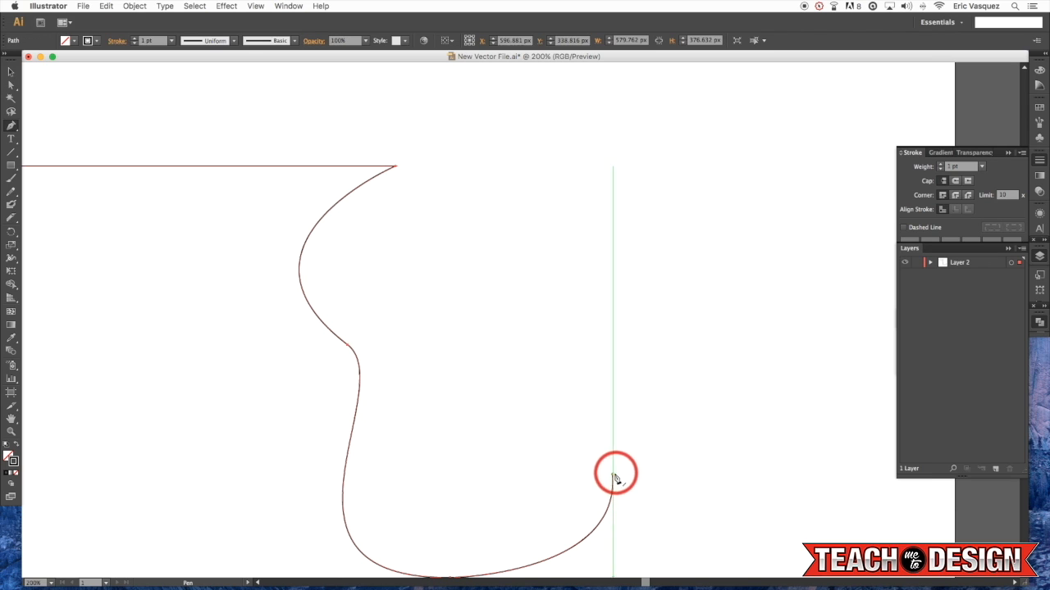
left_click(612, 475)
left_click_drag(676, 409, 759, 408)
key("space")
left_click_drag(714, 314, 646, 263)
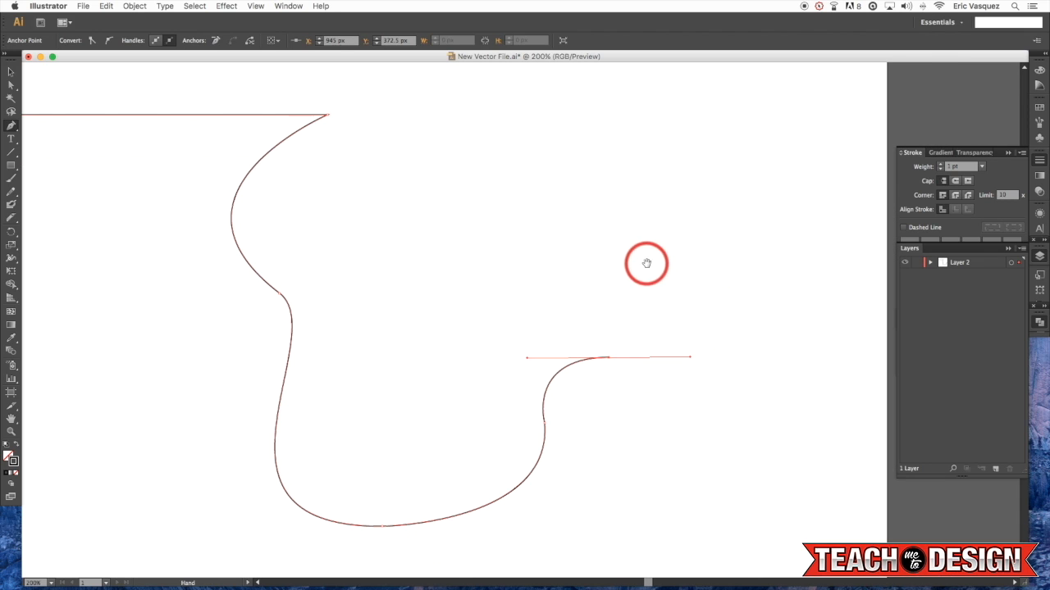
key("super+z")
Extend the path with a wider curve up and right to a smooth point at about X 1002, Y 316 px.
left_click(671, 295)
left_click_drag(671, 298, 829, 297)
key("space")
left_click_drag(449, 170, 539, 211)
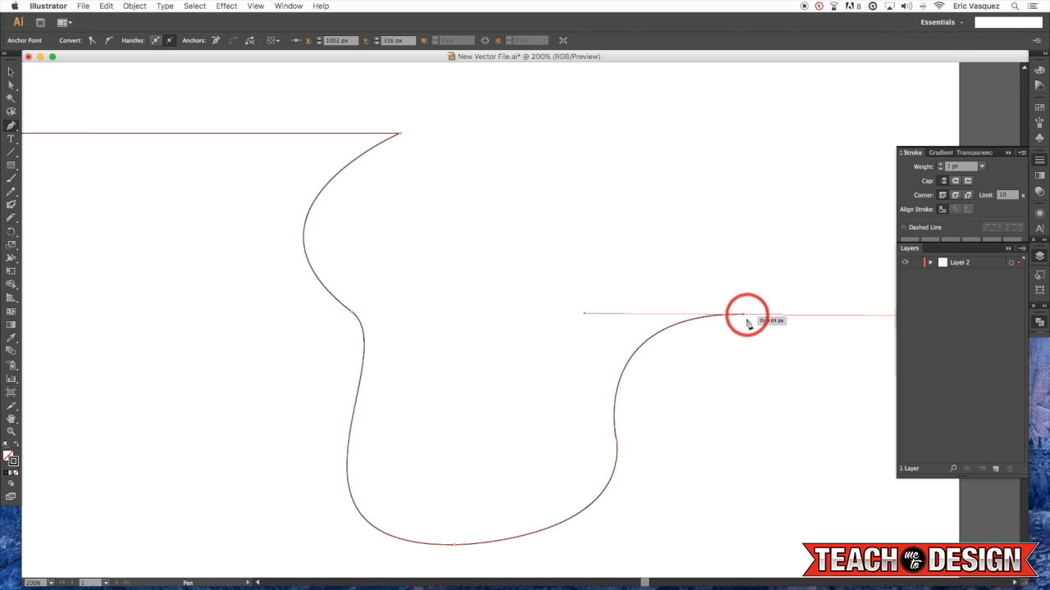
Shorten the endpoint's outgoing direction handle and continue with a curve down to about X 1109.5, Y 383 px.
left_click_drag(745, 311, 613, 328)
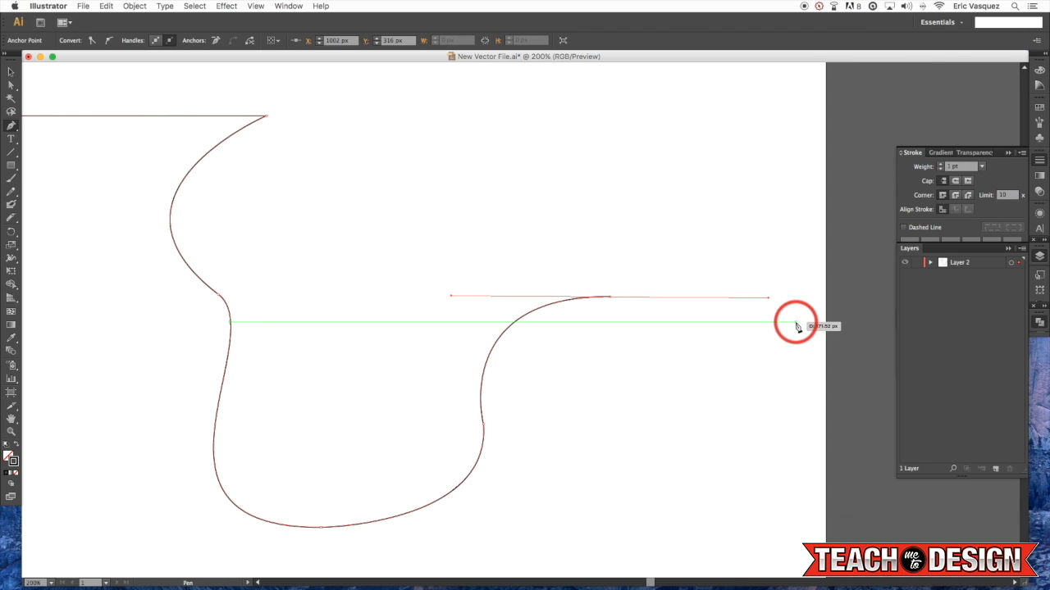
left_click_drag(768, 301, 627, 300)
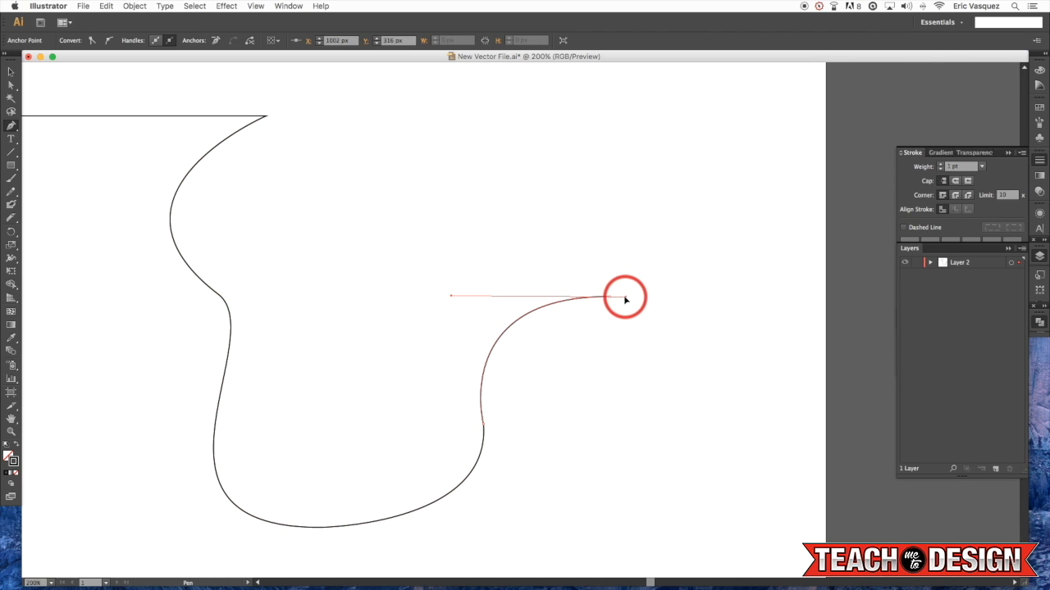
left_click_drag(727, 370, 727, 443)
scroll(769, 439, "down", 5)
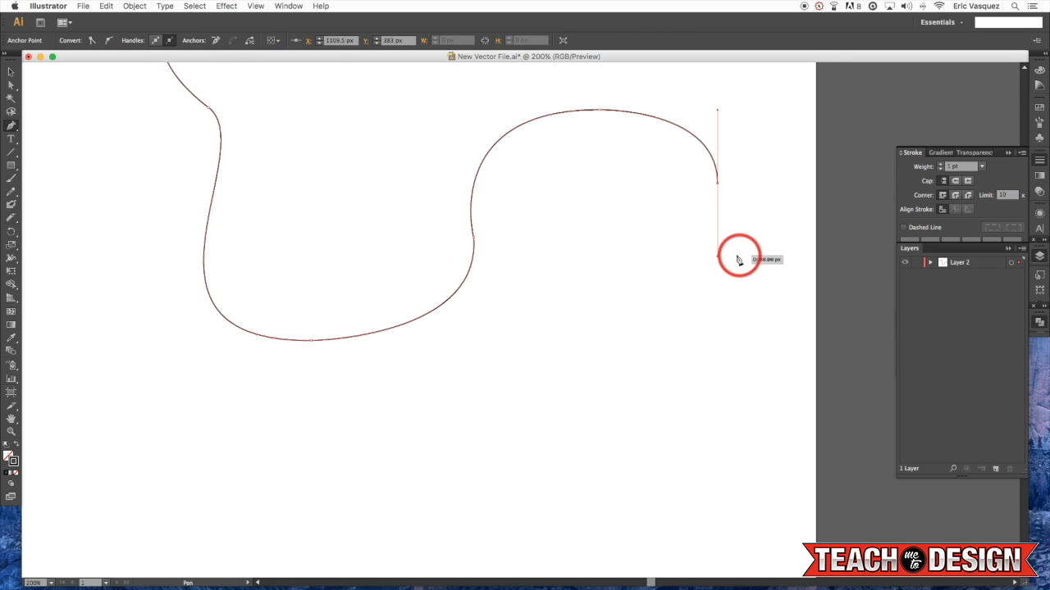
Try redirecting the endpoint's outgoing handle to the lower left and lower right, placing a point after each change and undoing it.
left_click_drag(718, 259, 459, 518)
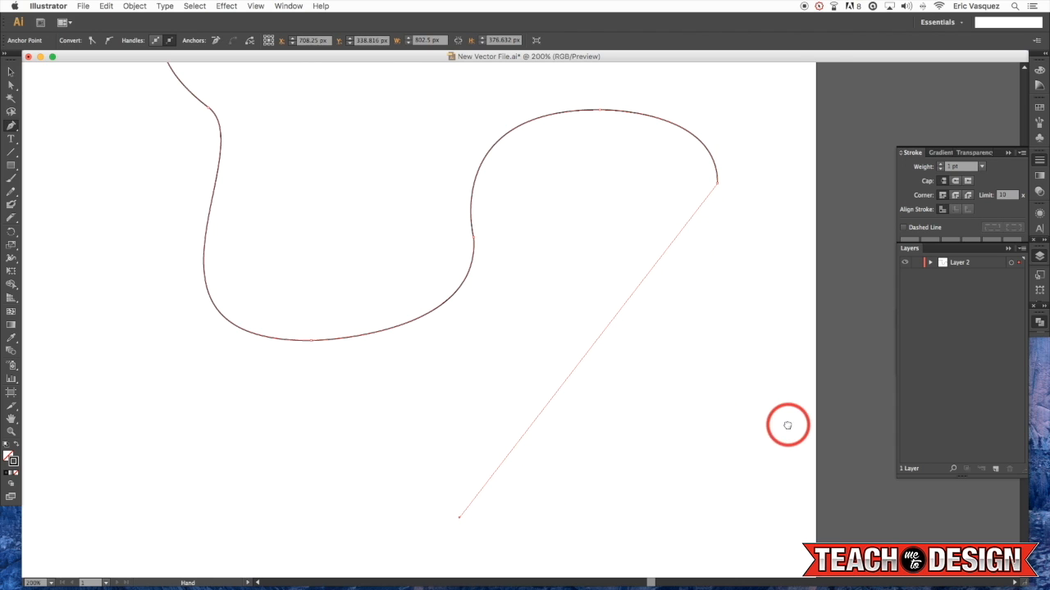
scroll(763, 386, "down", 3)
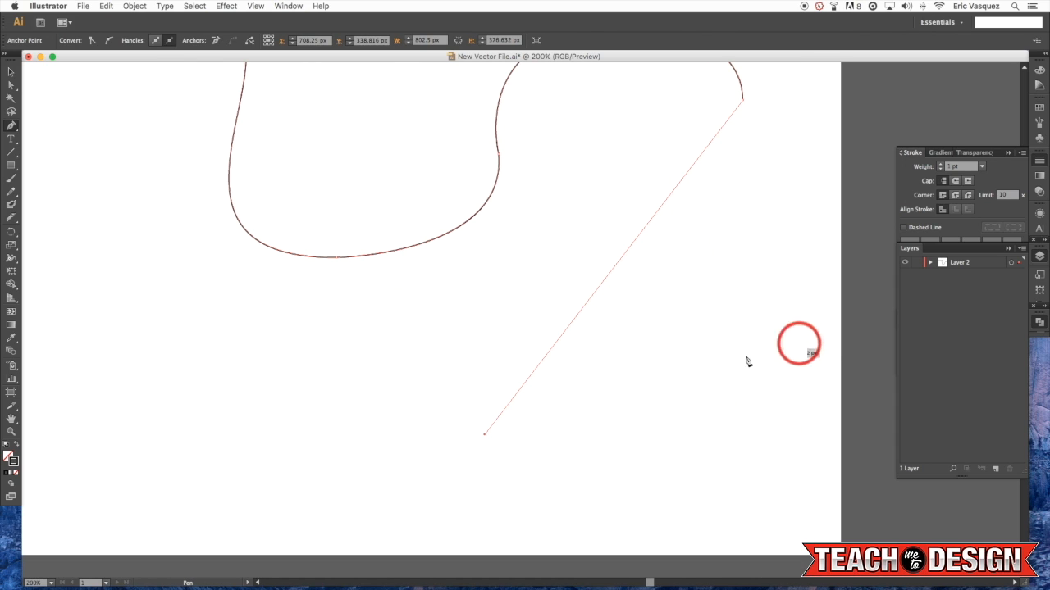
left_click(642, 444)
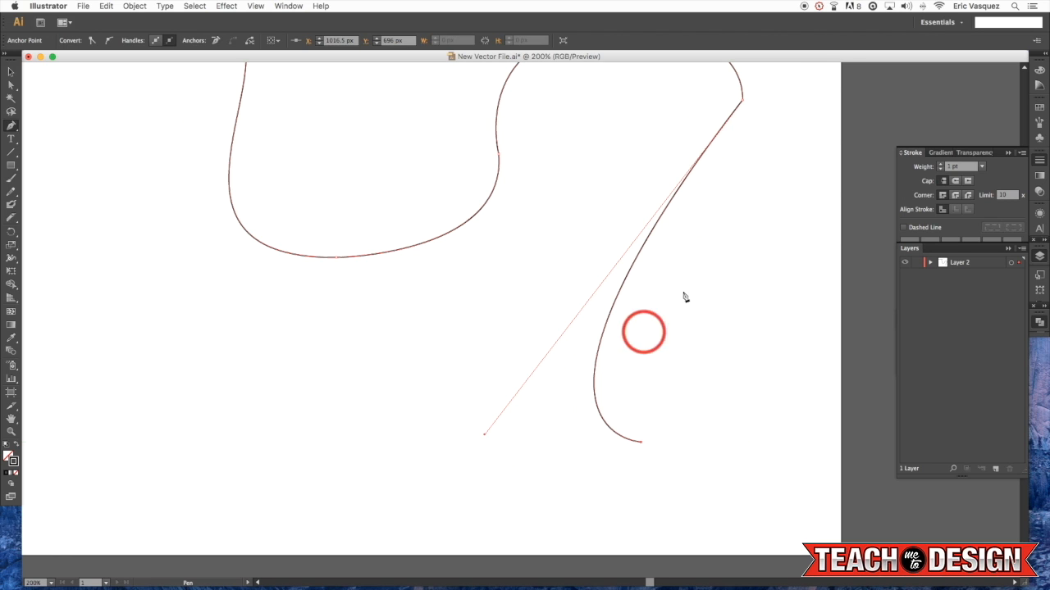
key("space")
left_click_drag(707, 273, 641, 325)
key("super+z")
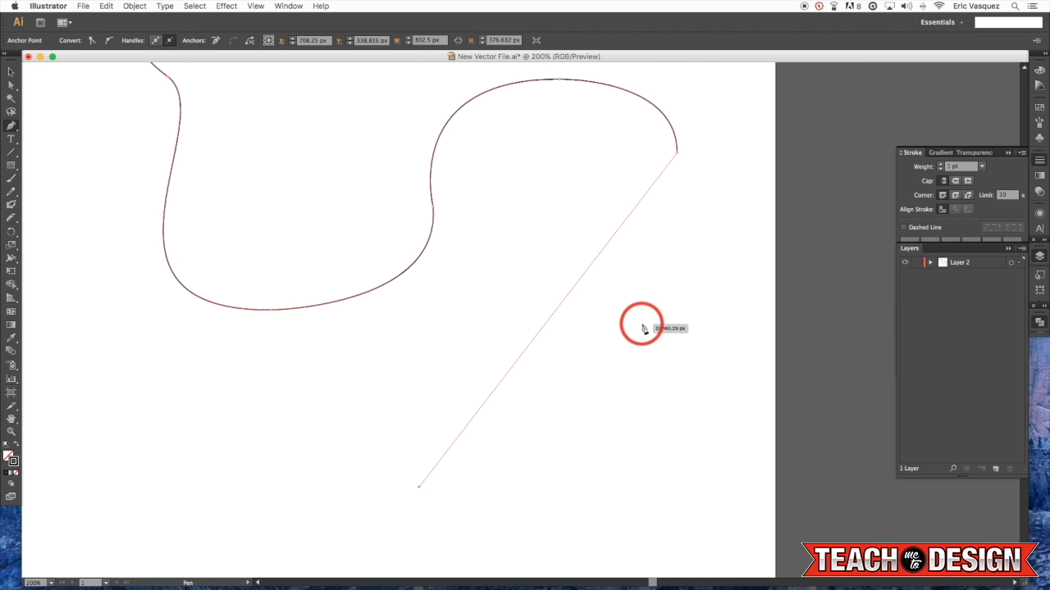
left_click_drag(420, 488, 821, 313)
left_click(845, 355)
key("super+z")
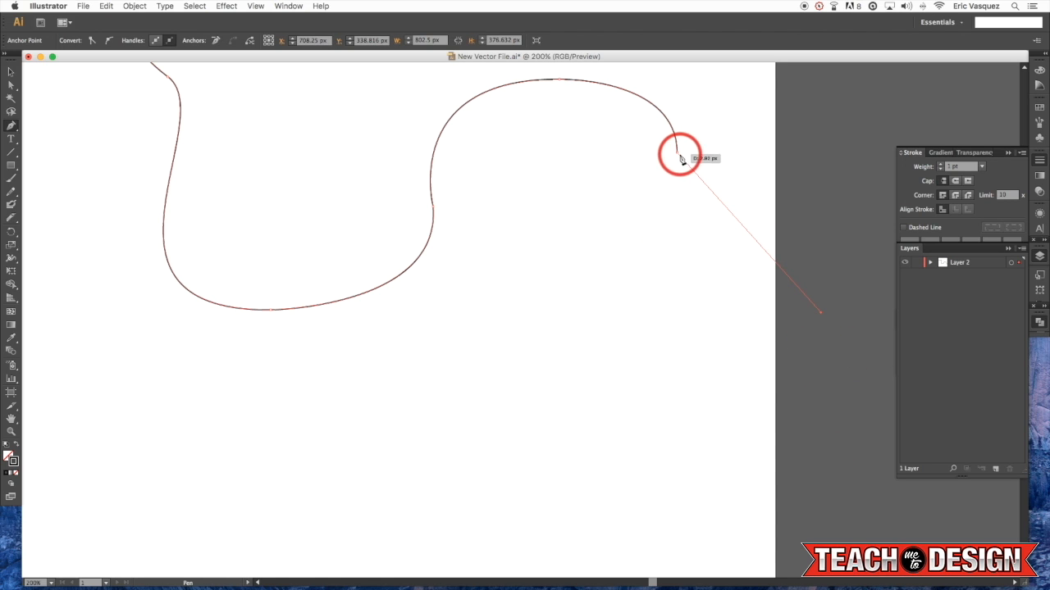
Remove the endpoint's outgoing direction handle and draw a curved segment down to about X 997, Y 649 px.
left_click(679, 155)
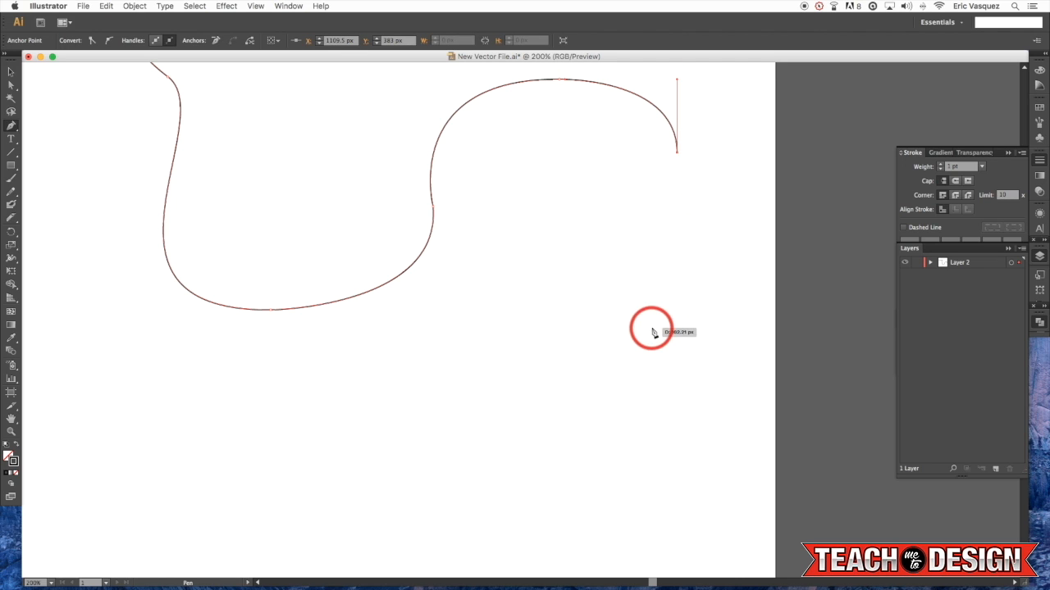
left_click_drag(555, 442, 423, 462)
left_click_drag(534, 293, 684, 303)
key("super+minus")
key("super+minus")
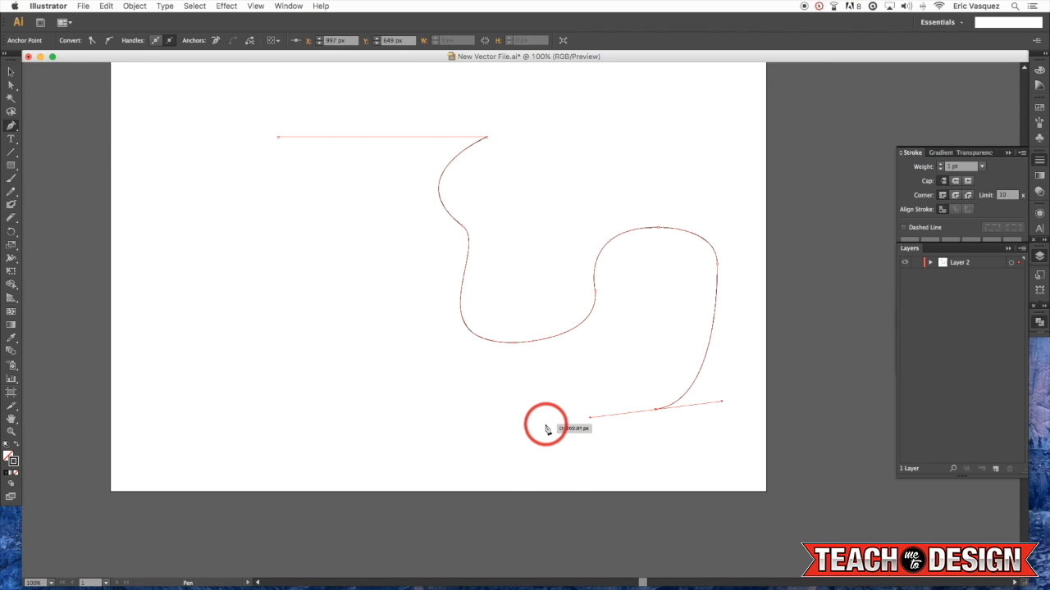
Continue with a corner point at about X 694, Y 761 px and curves up the left side, closing the path at its starting point.
left_click_drag(490, 470, 508, 514)
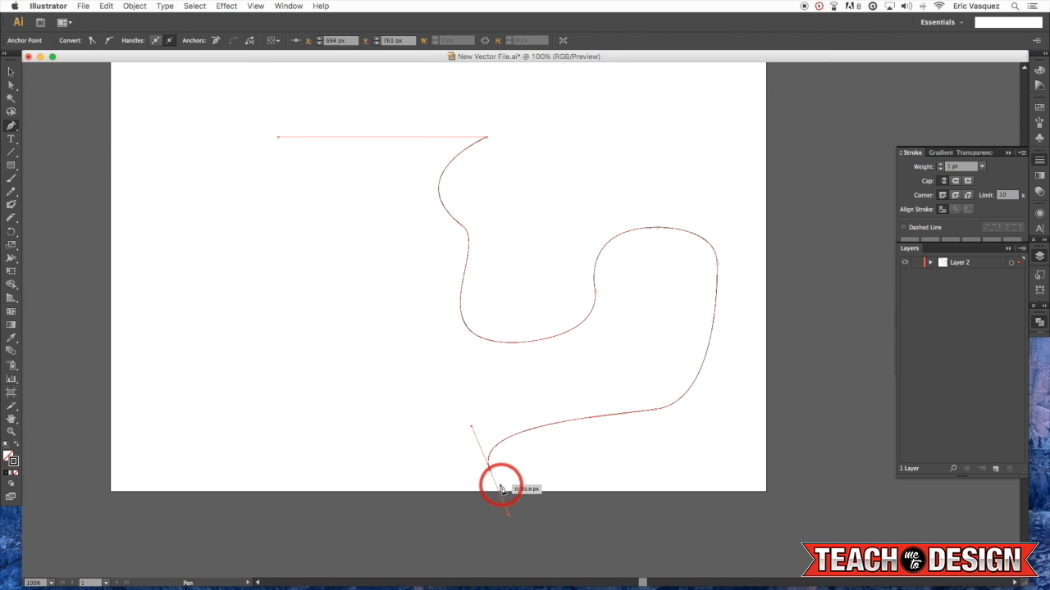
left_click(490, 471)
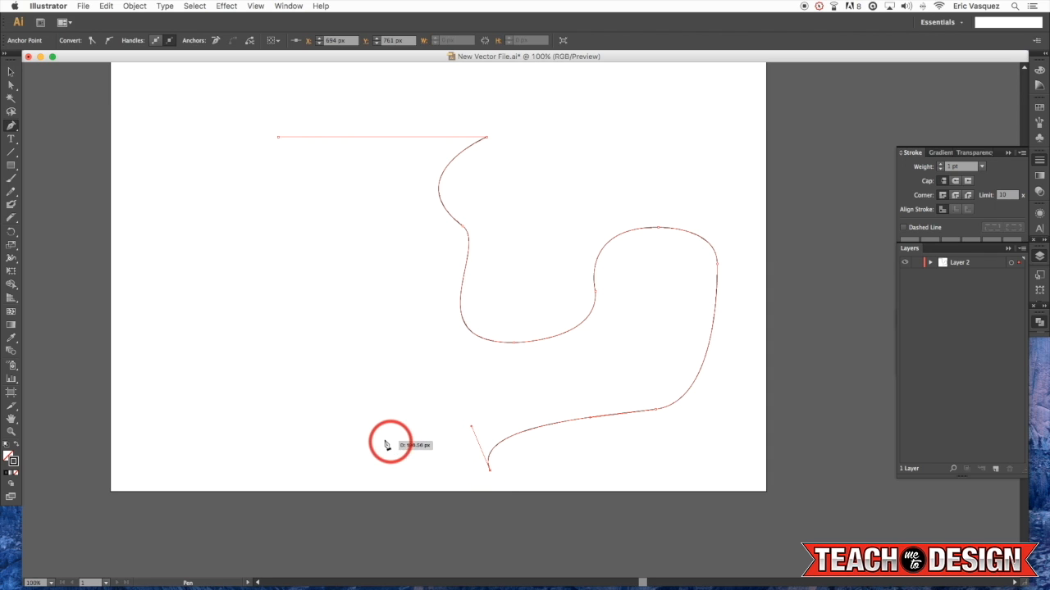
left_click_drag(381, 402, 404, 264)
left_click_drag(323, 218, 258, 212)
left_click_drag(328, 171, 403, 170)
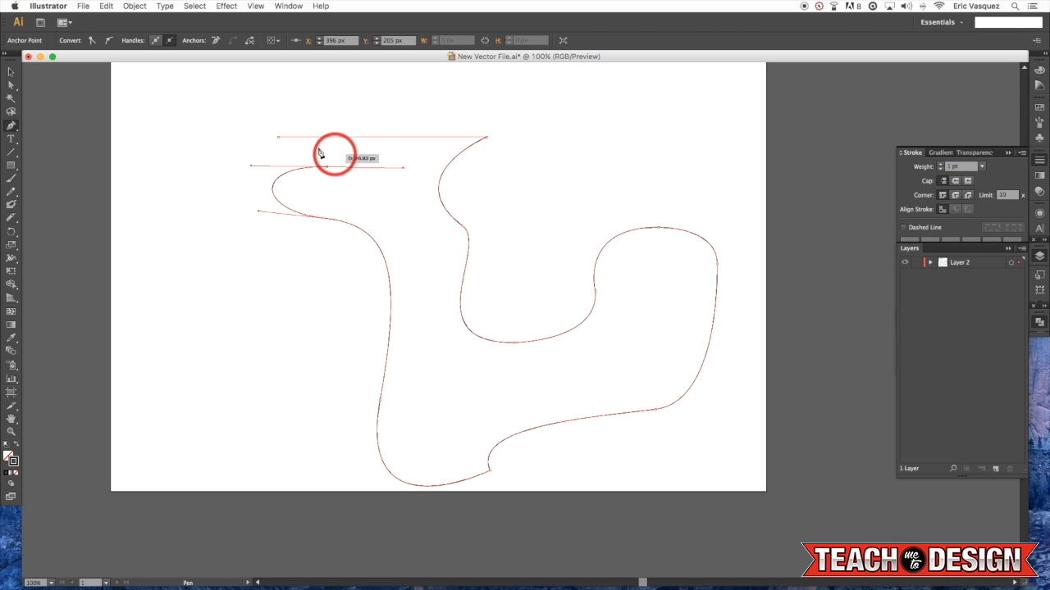
left_click_drag(280, 140, 222, 129)
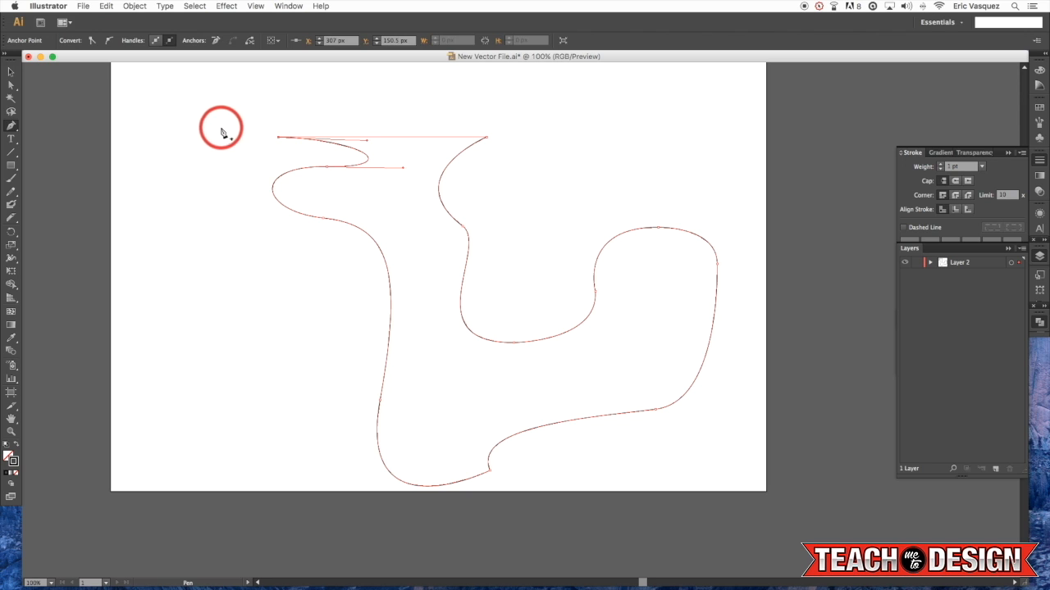
Swap fill and stroke so the closed shape has a black fill and no stroke, then deselect it.
key("shift+x")
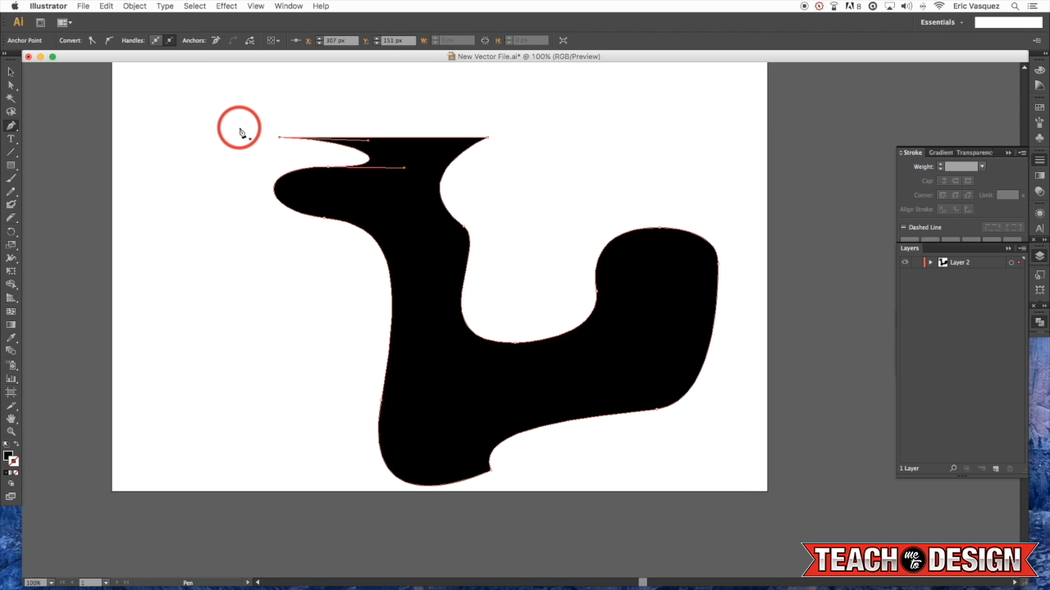
key("v")
left_click(240, 131)
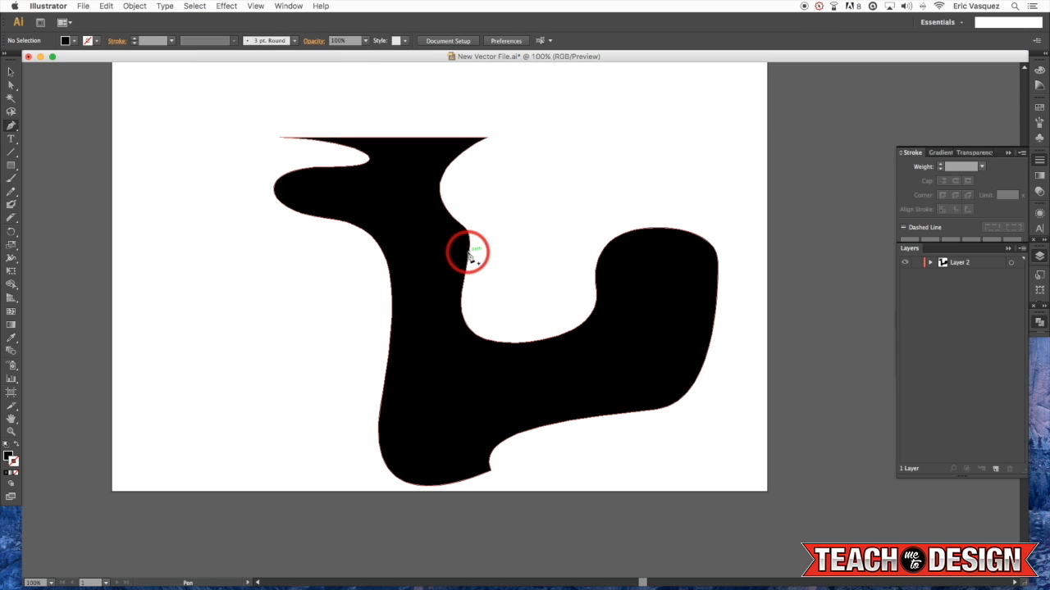
Move the black shape around the artboard to about X 556.9, Y 429.5 px and deselect it.
left_click_drag(551, 207, 553, 247)
left_click_drag(422, 344, 407, 254)
left_click_drag(709, 261, 628, 342)
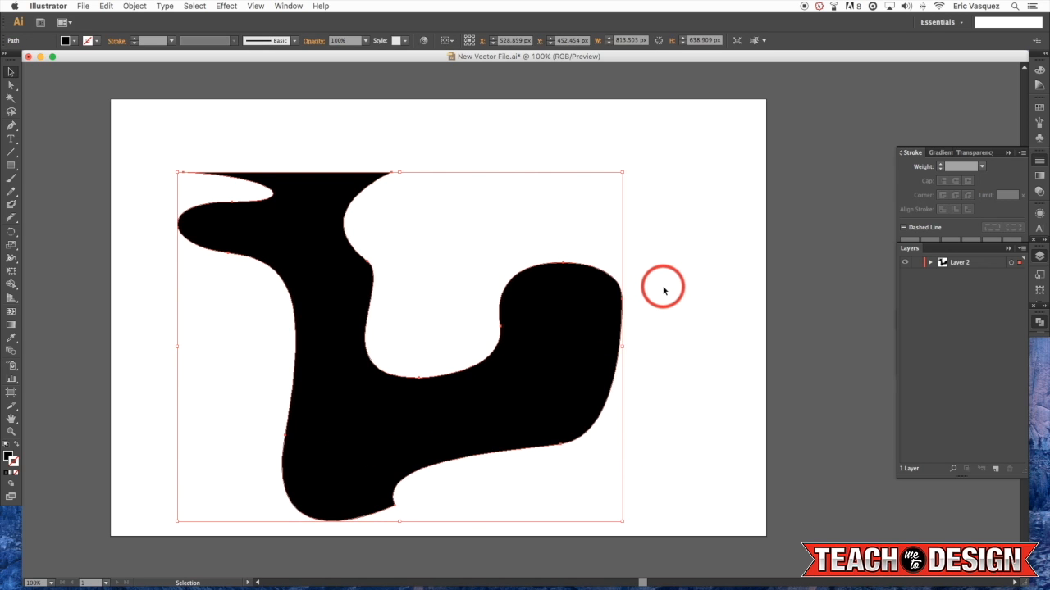
left_click(646, 359)
left_click_drag(646, 361, 704, 320)
left_click_drag(626, 336, 642, 318)
left_click(750, 331)
left_click_drag(749, 330, 692, 392)
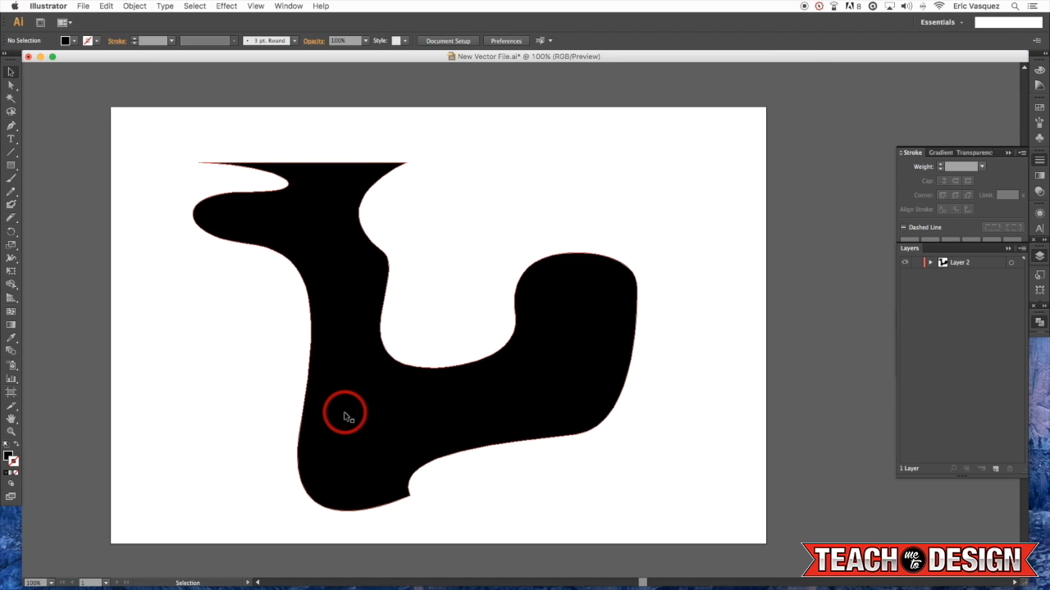
left_click_drag(397, 428, 468, 410)
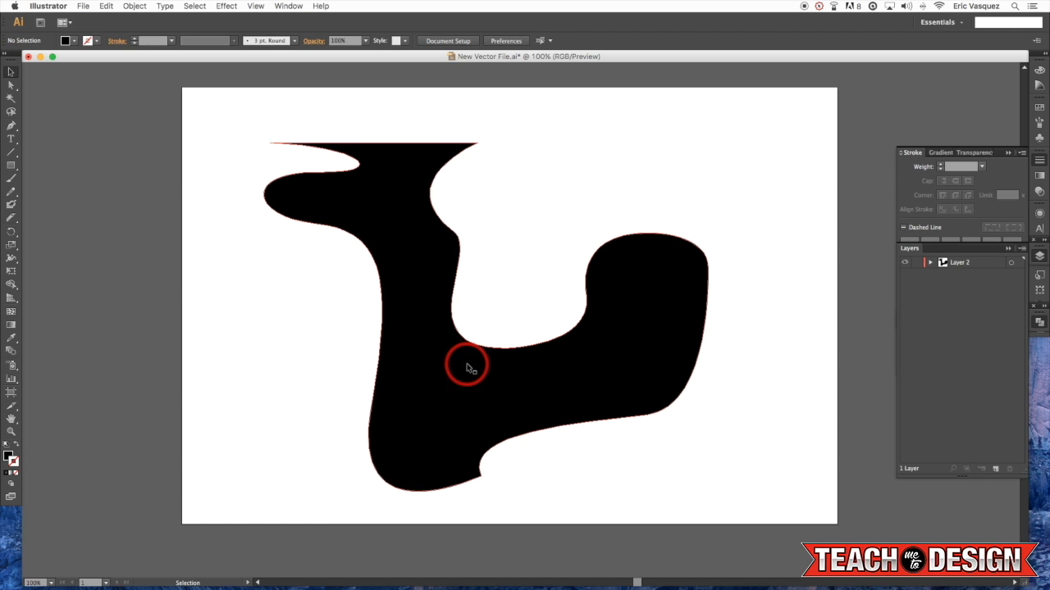
mouse_move(530, 377)
left_mouse_down()
mouse_move(520, 388)
mouse_move(528, 384)
left_mouse_up()
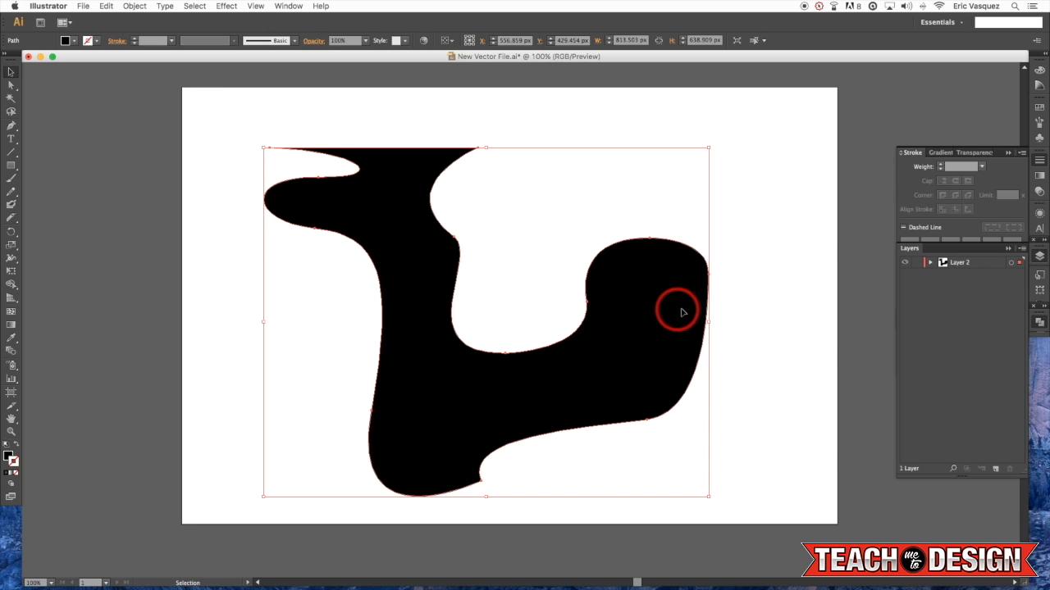
left_click(772, 290)
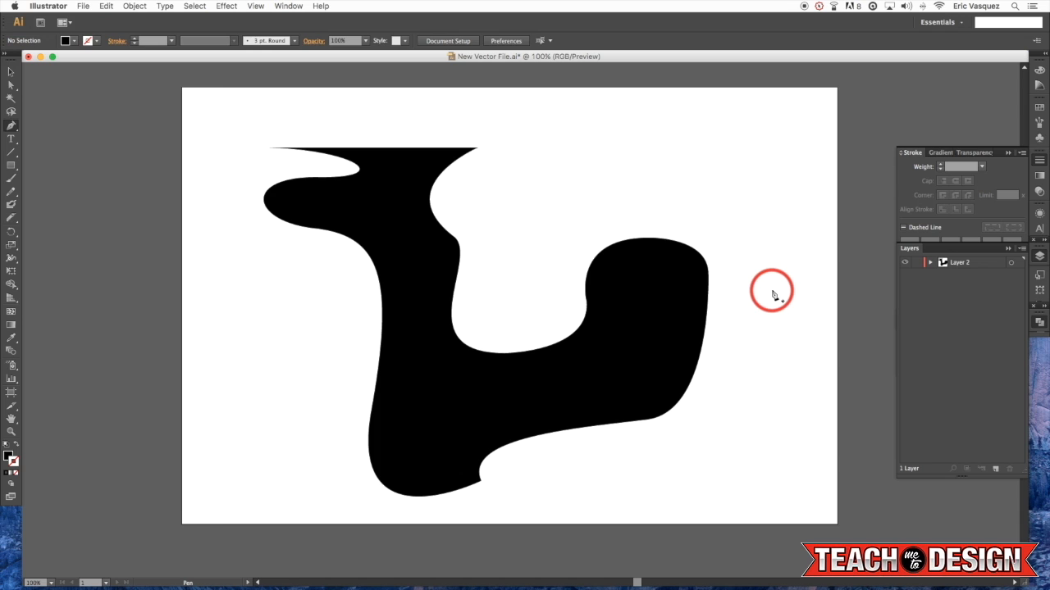
Draw a second closed, curved black shape about 300 by 232 px overlapping the large shape's right end with the Pen tool, then deselect it.
left_click(689, 305)
left_click_drag(751, 286, 802, 305)
left_click_drag(785, 394, 741, 422)
left_click_drag(719, 378, 719, 357)
left_click_drag(642, 378, 626, 398)
left_click(642, 378)
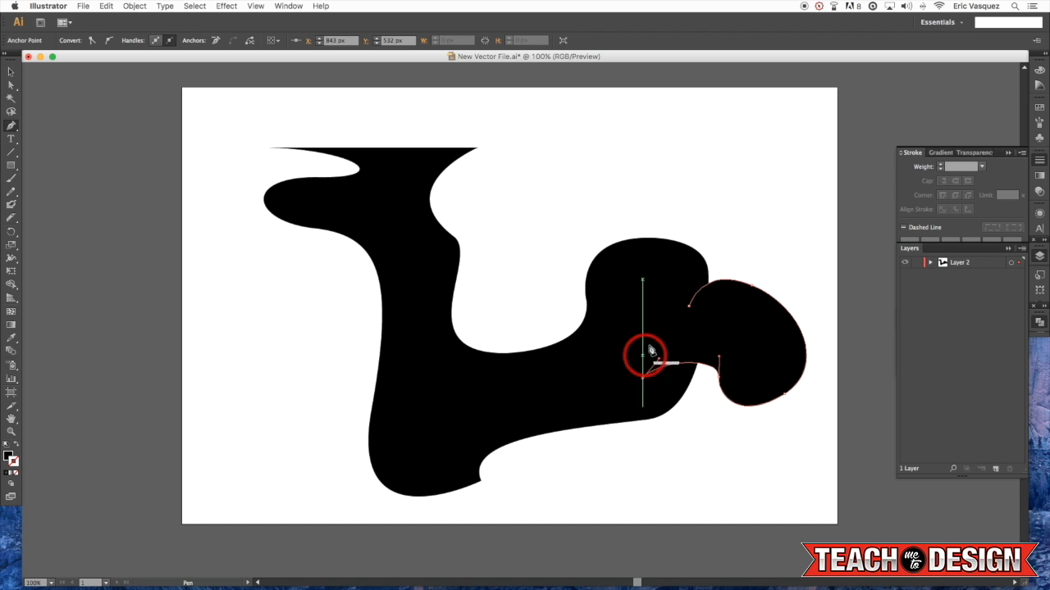
left_click_drag(687, 306, 689, 302)
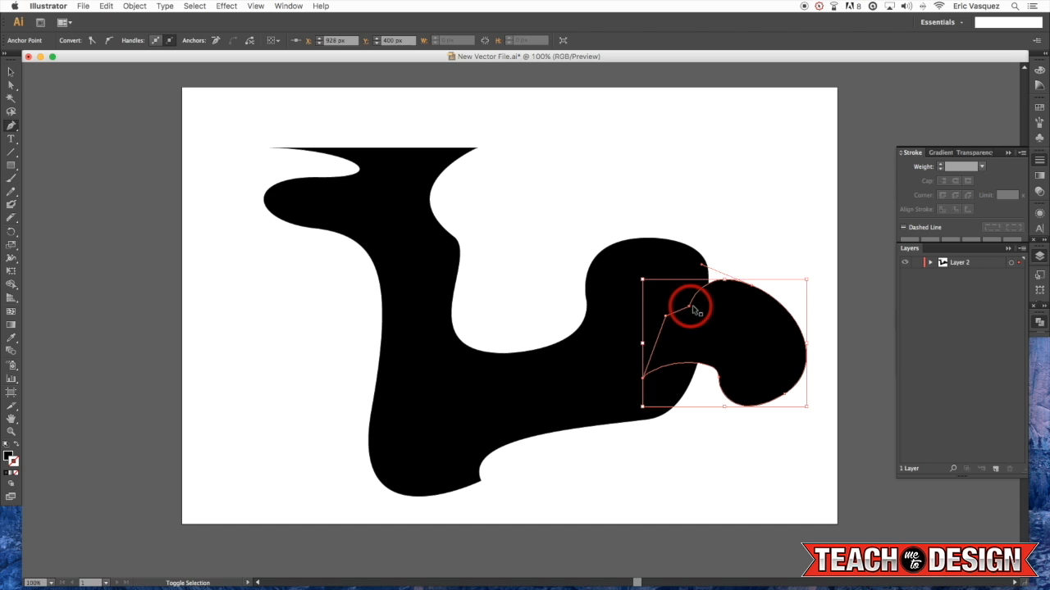
key("v")
left_click(776, 229)
Move the smaller shape to the left of the large shape's stem at about X 200, Y 433.5 px.
left_click_drag(778, 335, 318, 320)
left_click(803, 240)
left_click(809, 227)
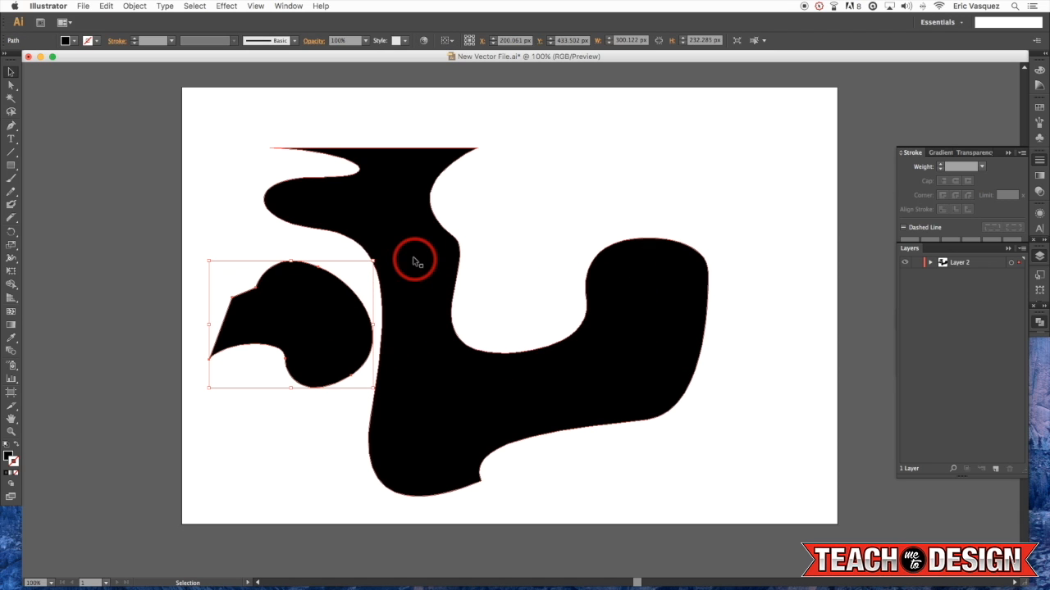
Rotate the smaller shape 180° and position it so its pointed end overlaps the lower left of the large shape's stem.
left_click_drag(376, 256, 221, 328)
left_click_drag(257, 368, 343, 432)
left_click(500, 281)
left_click_drag(525, 236, 545, 210)
left_click_drag(365, 428, 300, 365)
left_click(587, 218)
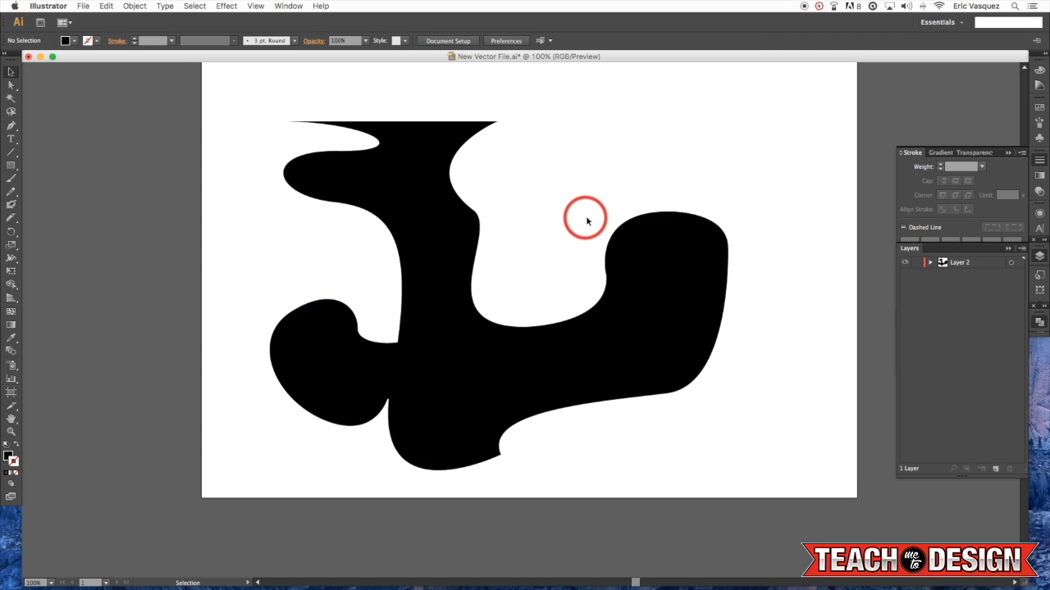
Select both overlapping shapes, merge them into one with the Shape Builder tool, and deselect the result.
left_click(333, 361)
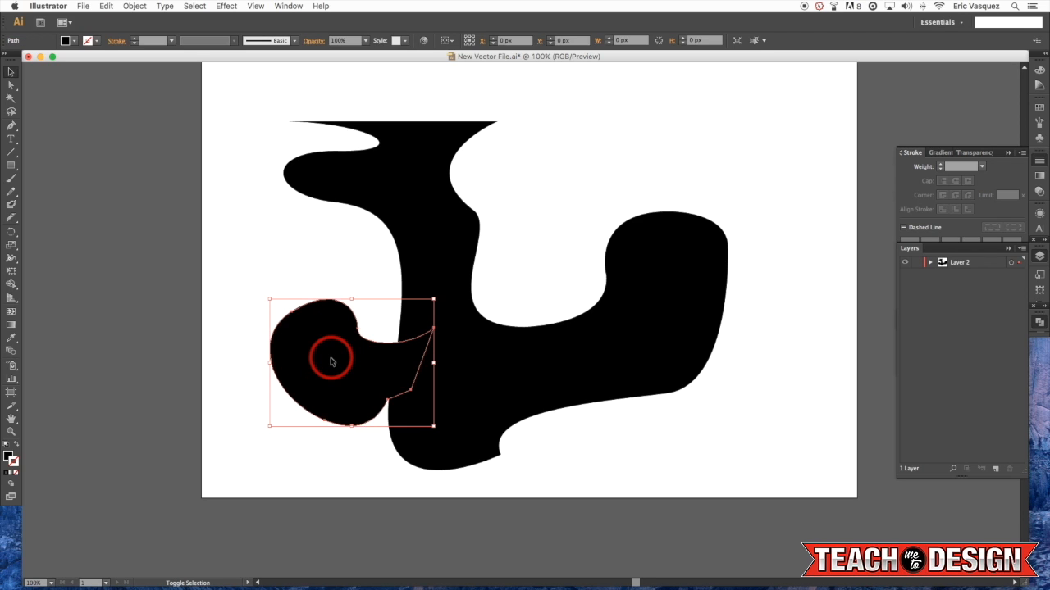
left_click(520, 361, "shift")
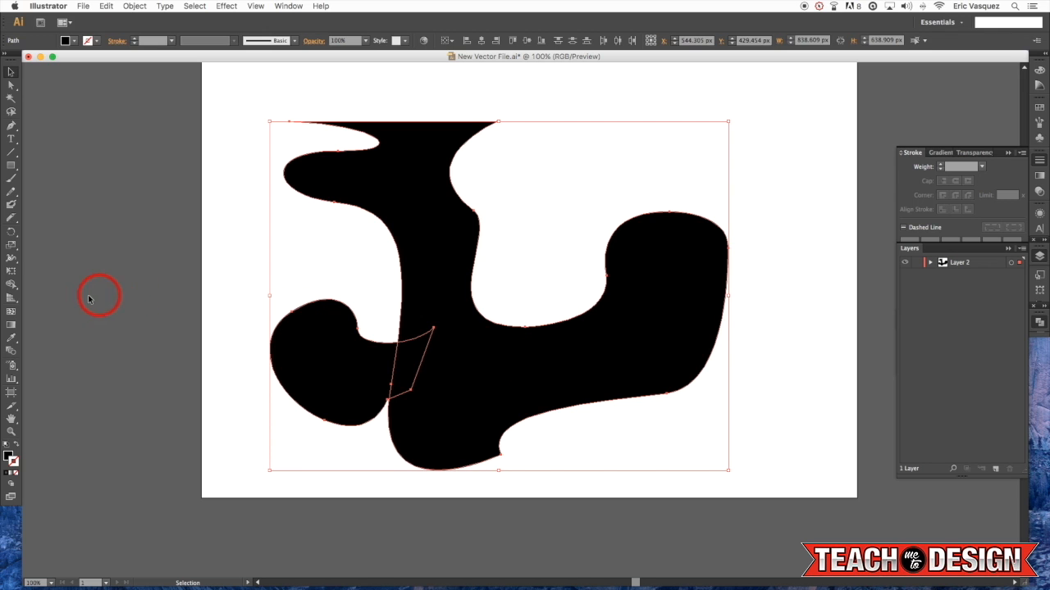
left_click(11, 285)
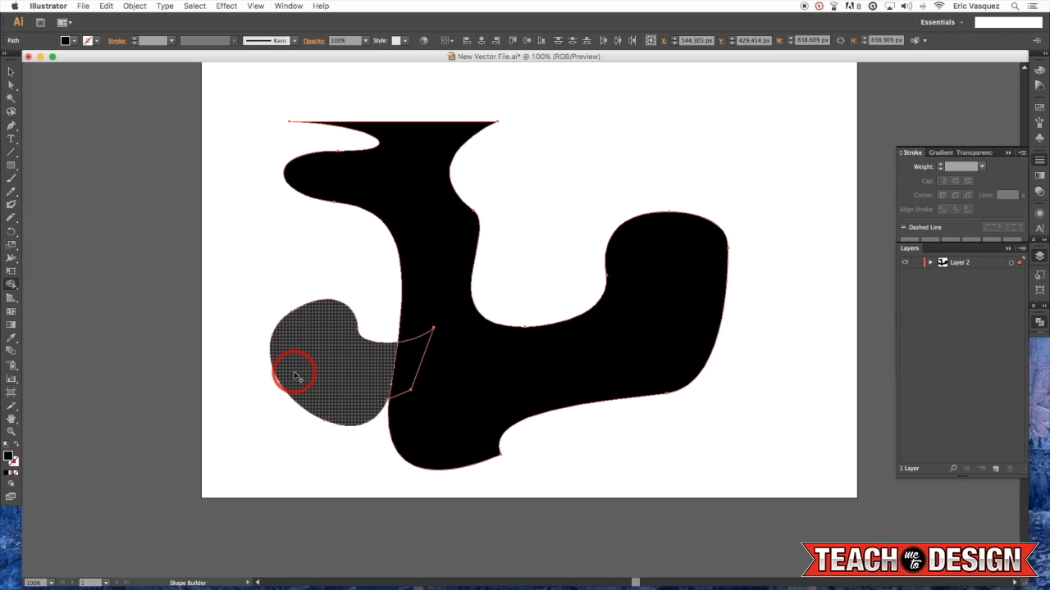
mouse_move(328, 361)
left_mouse_down()
mouse_move(498, 364)
mouse_move(502, 303)
left_mouse_up()
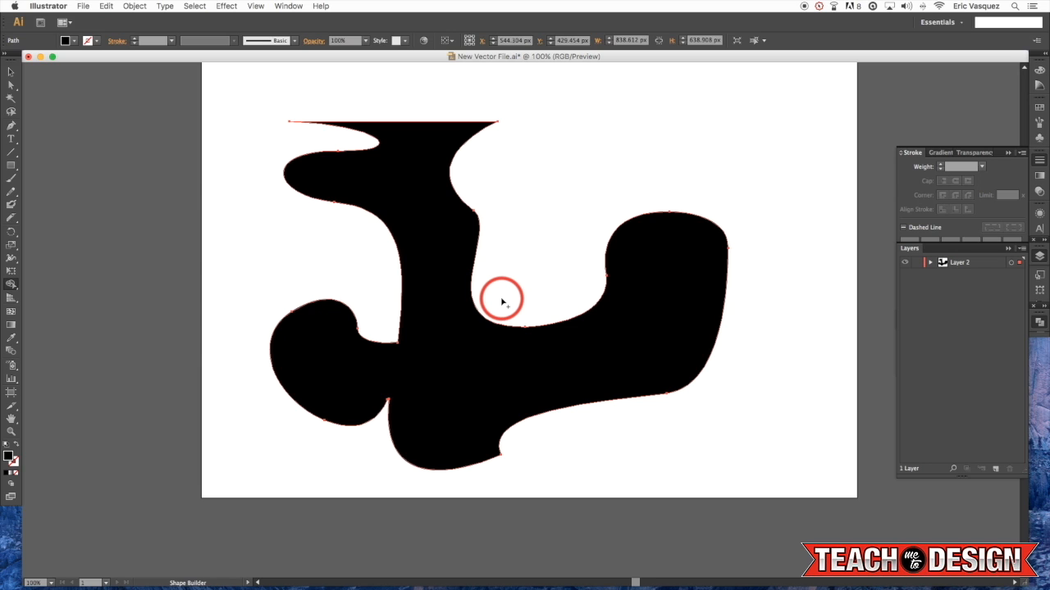
key("v")
left_click(595, 188)
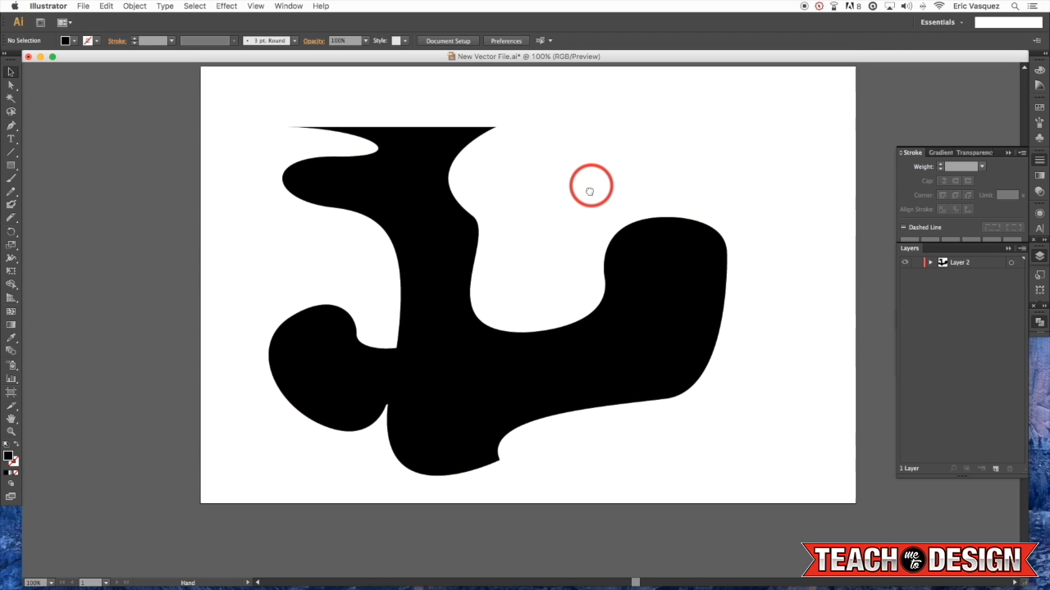
Show the Pathfinder panel among the docked panels.
scroll(589, 194, "up", 1)
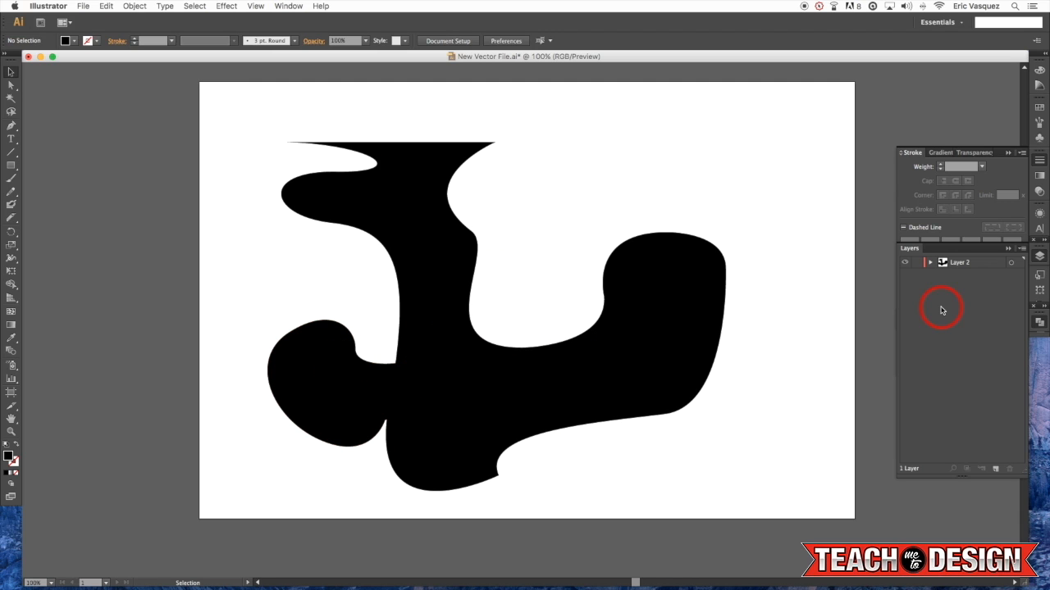
left_click(284, 5)
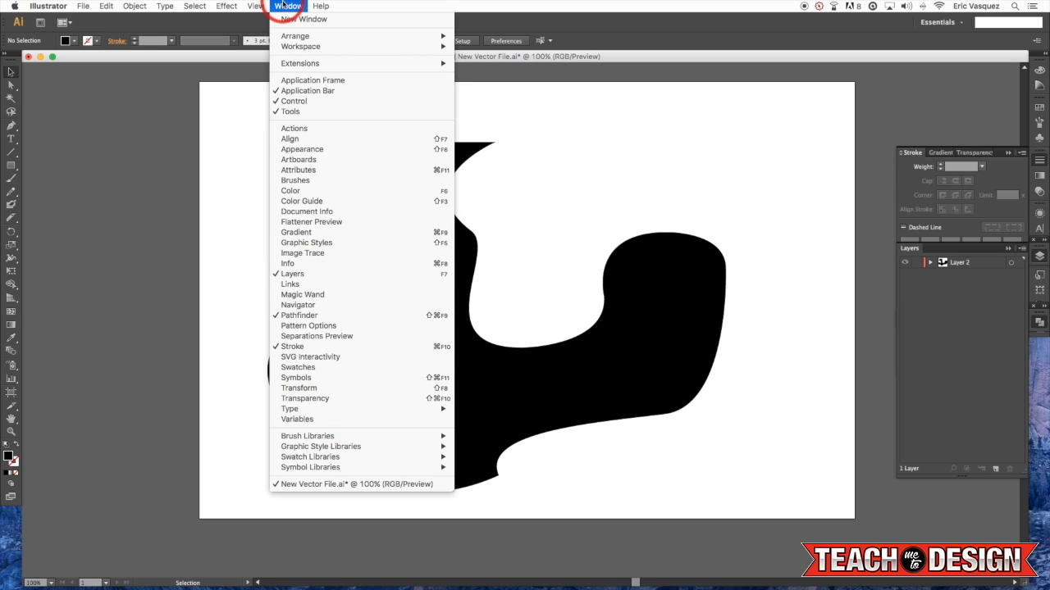
left_click(284, 5)
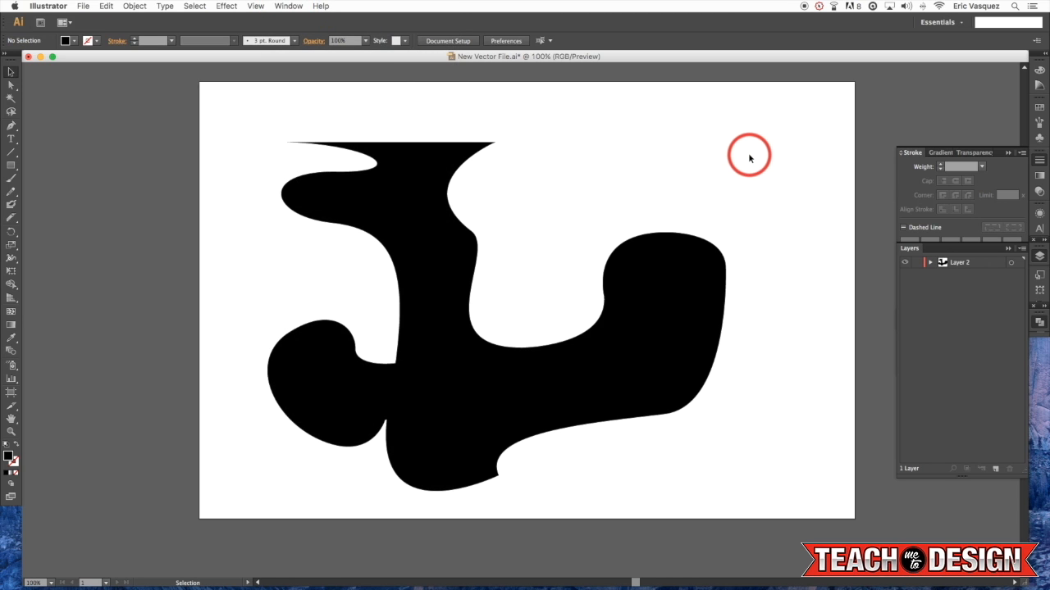
left_click(288, 6)
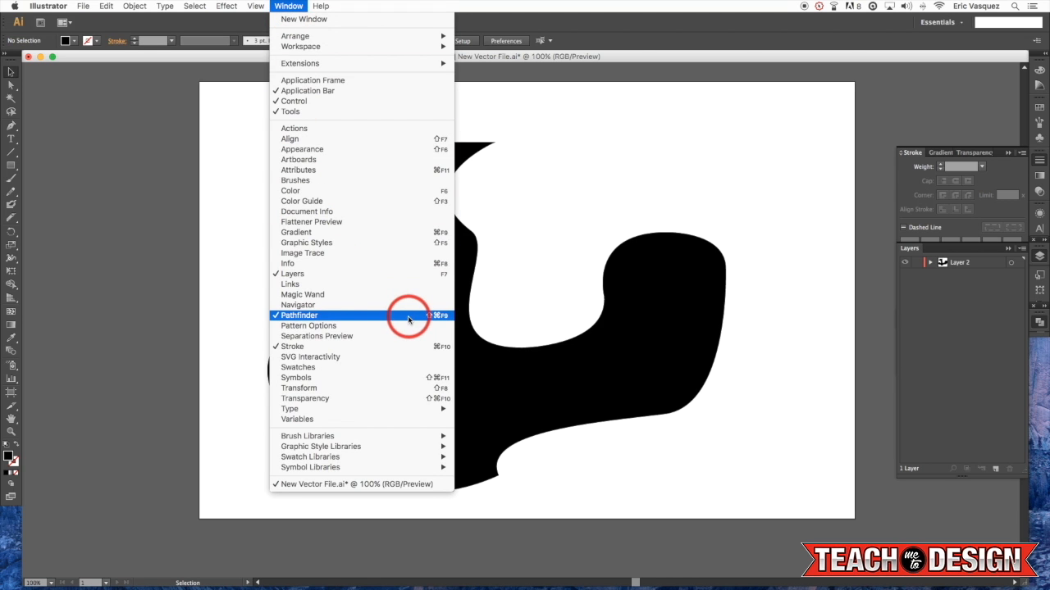
left_click(365, 316)
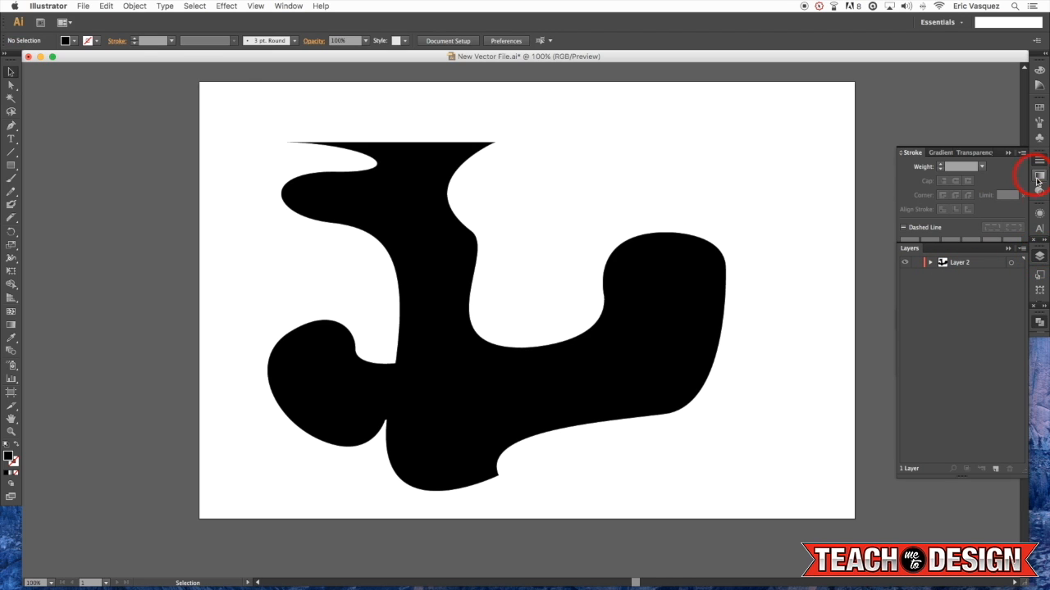
left_click(1040, 324)
left_click(1040, 324)
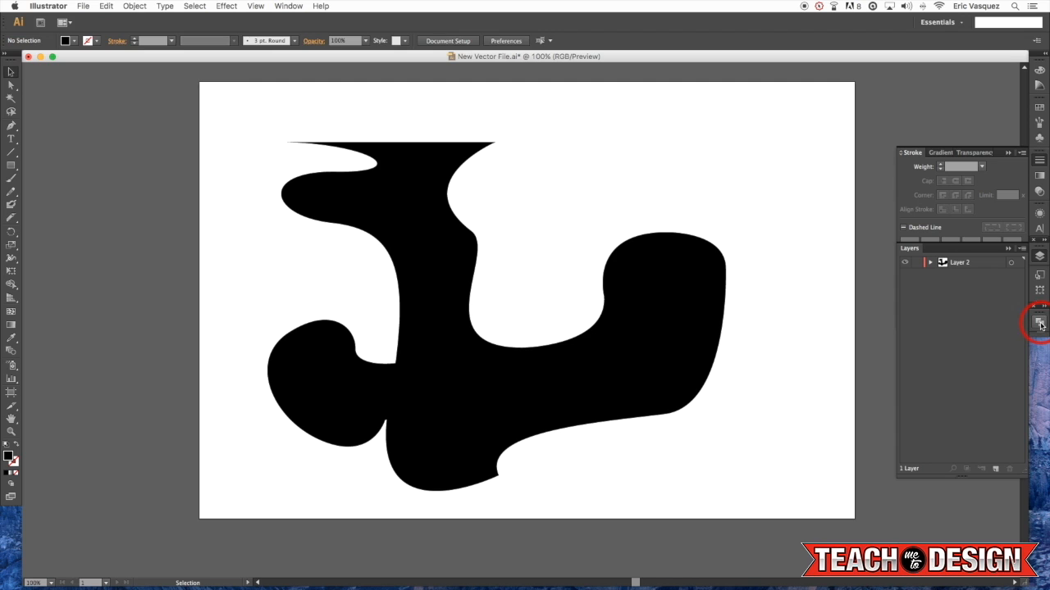
Detach the Pathfinder panel from the dock, float it over the upper right of the artboard, and expand its shape mode options.
left_click_drag(935, 290, 810, 182)
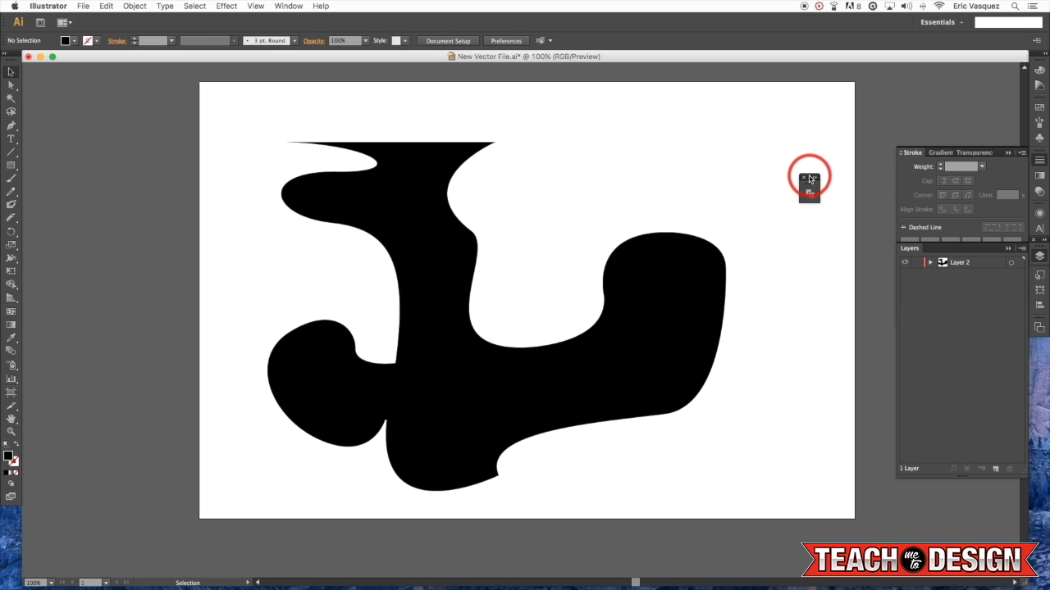
left_click_drag(810, 180, 1008, 299)
left_click_drag(1039, 272, 1029, 298)
mouse_move(1014, 307)
left_mouse_down()
mouse_move(732, 175)
mouse_move(722, 155)
mouse_move(779, 230)
mouse_move(856, 213)
left_mouse_up()
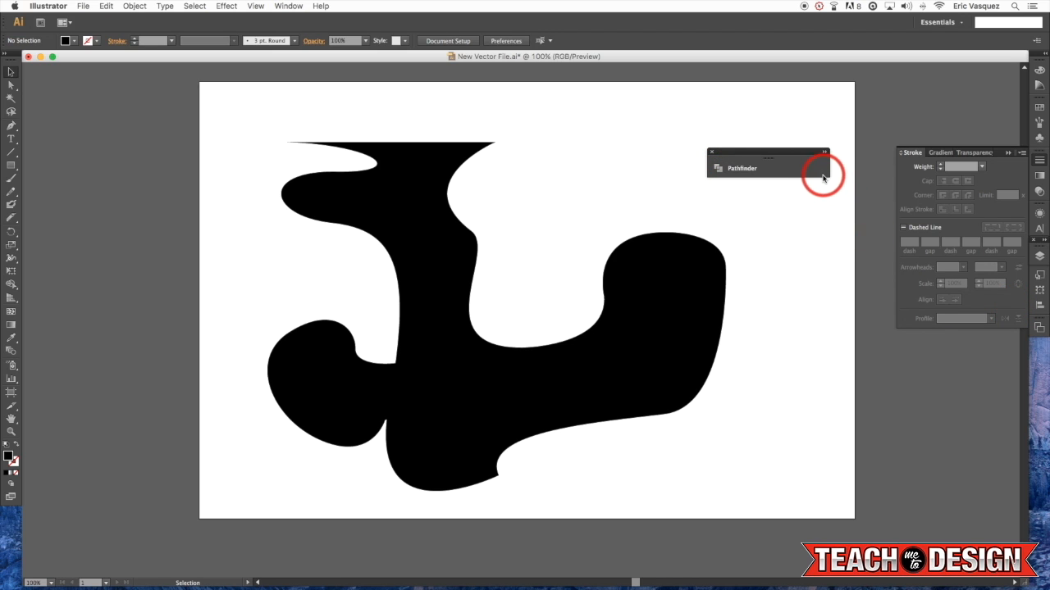
left_click(718, 168)
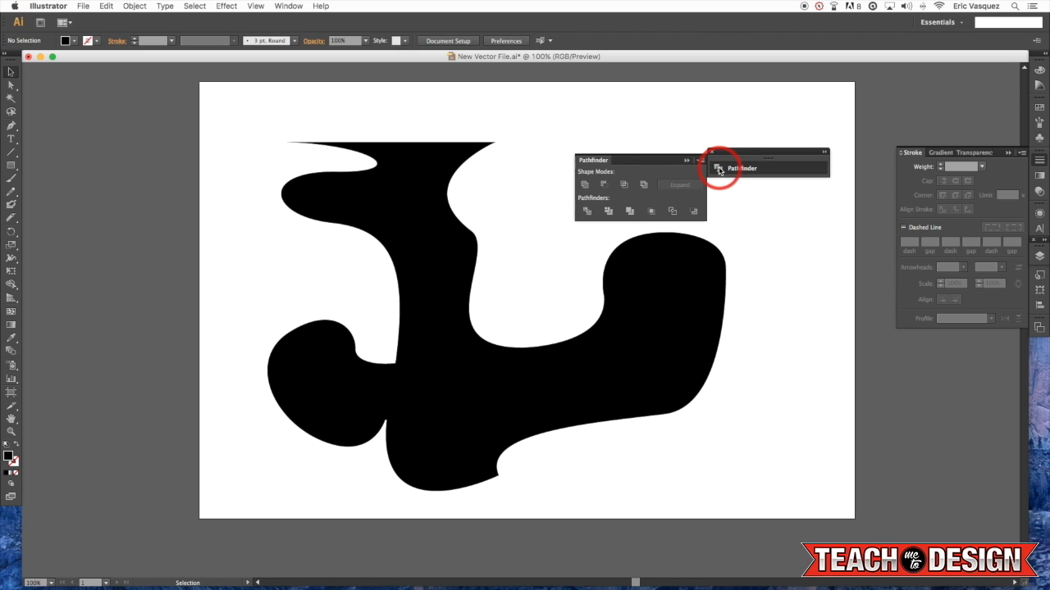
left_click(607, 187)
left_click(628, 300)
left_click(602, 185)
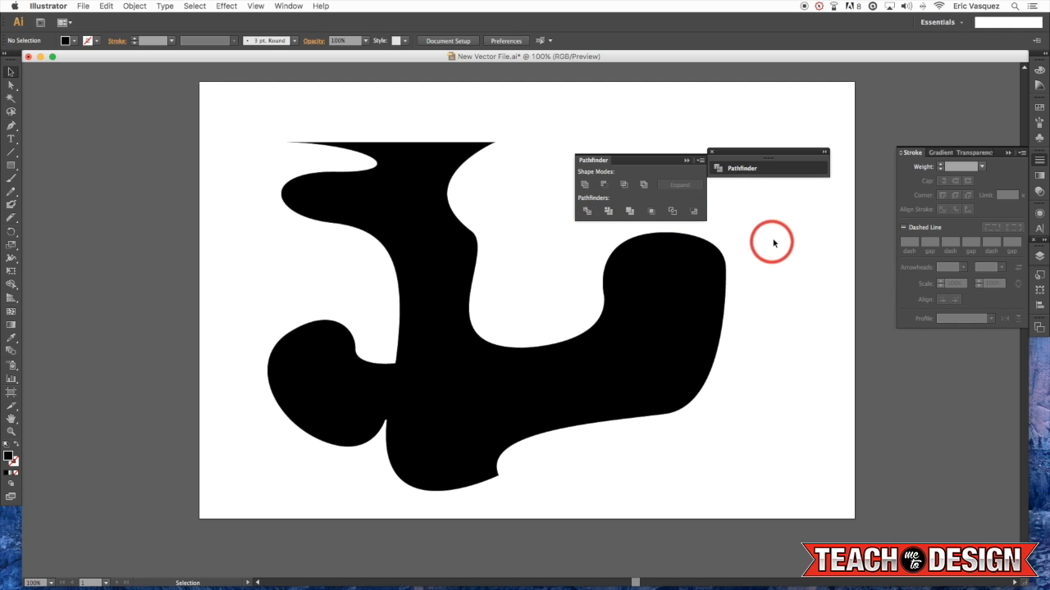
Undo the Shape Builder merge and place a duplicate of the smaller shape off the artboard's left side.
left_click_drag(774, 240, 740, 234)
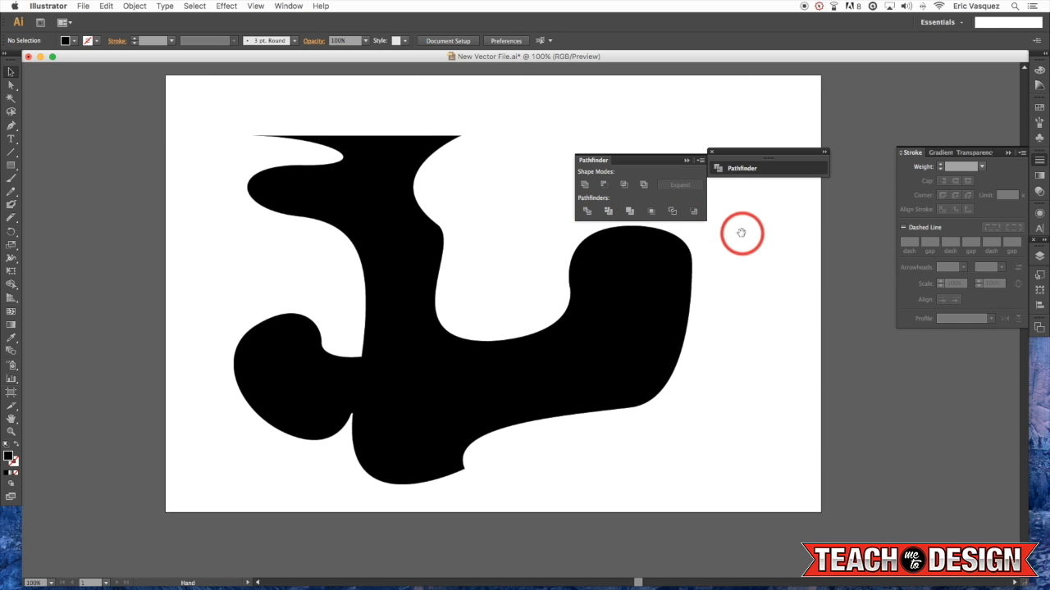
left_click(300, 371)
left_click_drag(295, 363, 429, 359)
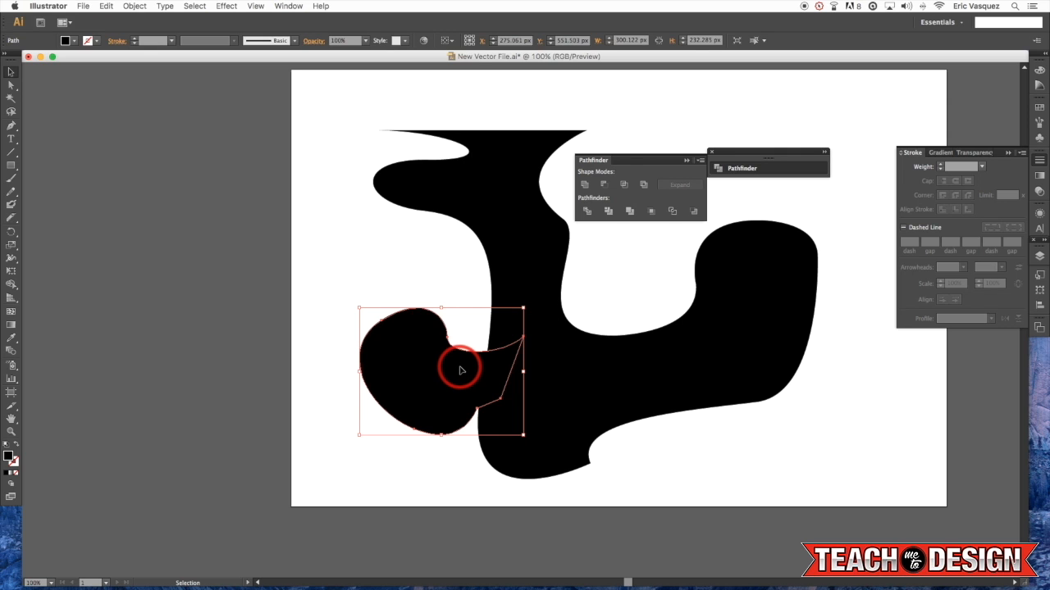
left_click_drag(461, 372, 176, 218)
Select the large shape and the small shape overlapping its stem, combine them with Pathfinder Unite, and deselect the result.
left_click(312, 390)
left_click_drag(472, 278, 334, 284)
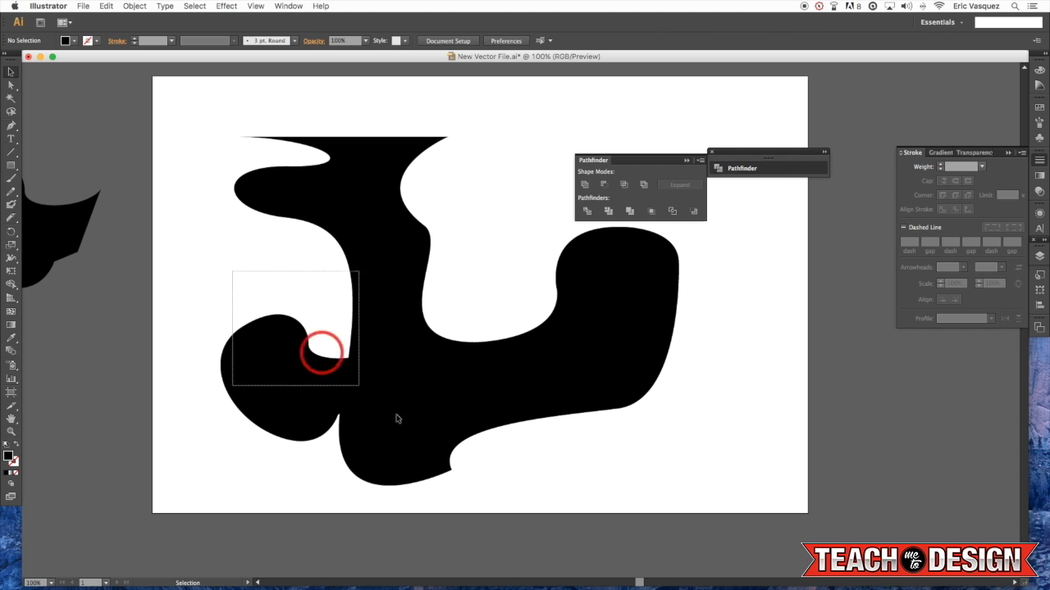
left_click_drag(258, 293, 495, 482)
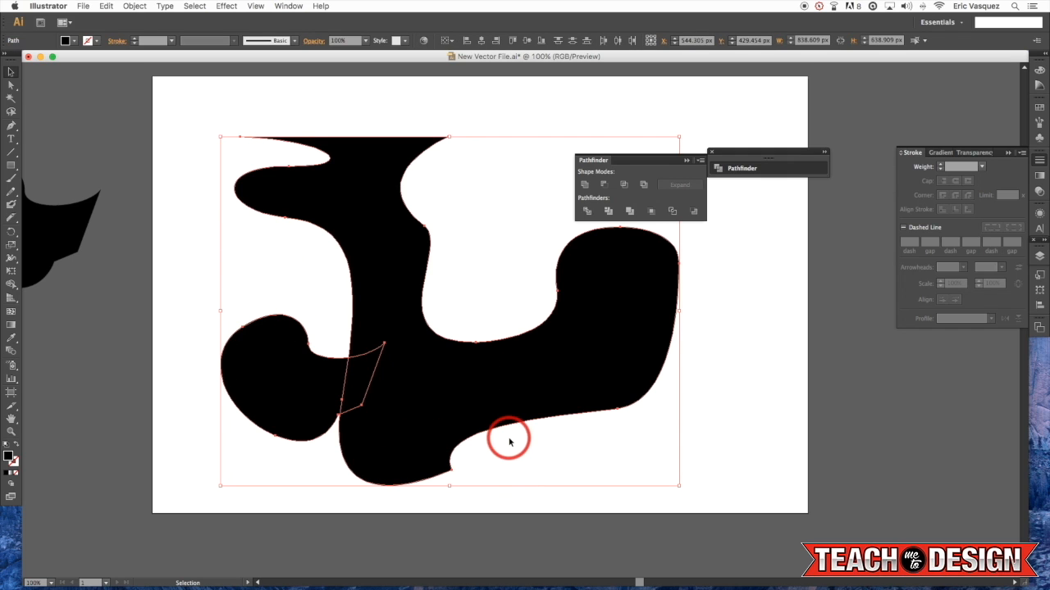
left_click(584, 185)
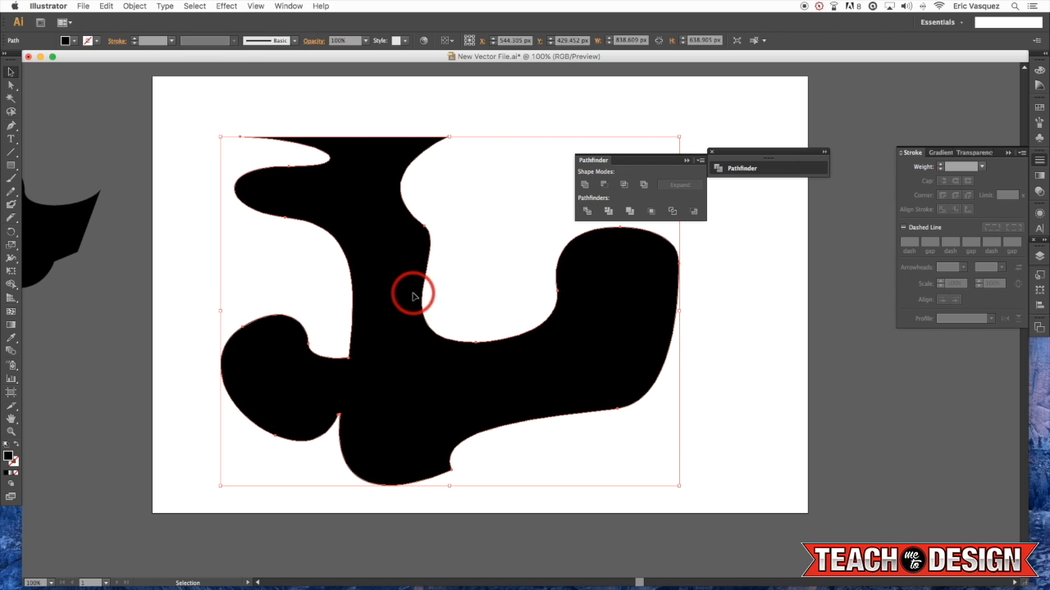
left_click(11, 286)
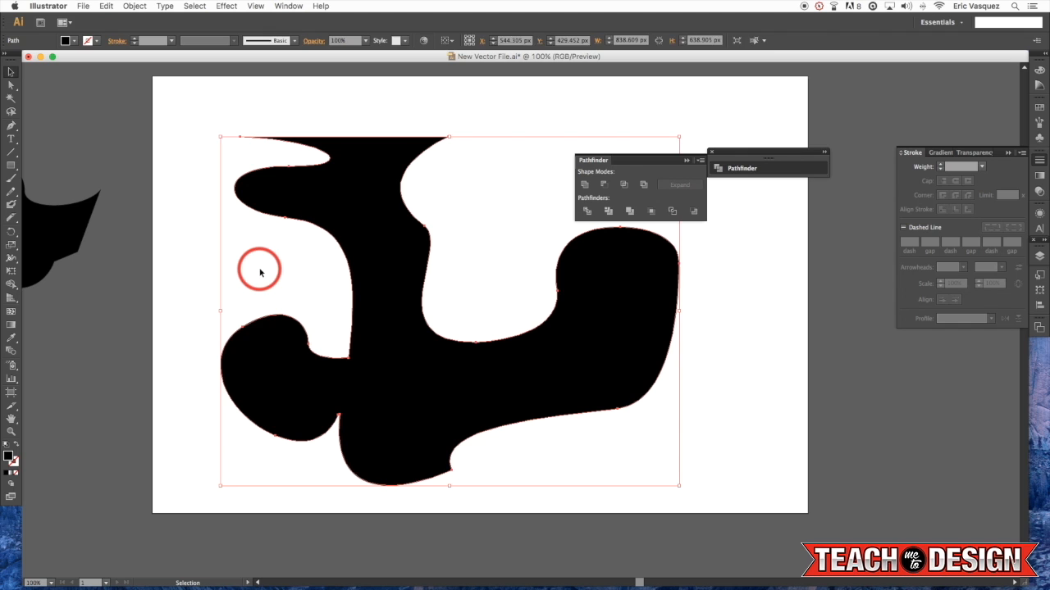
left_click(483, 285)
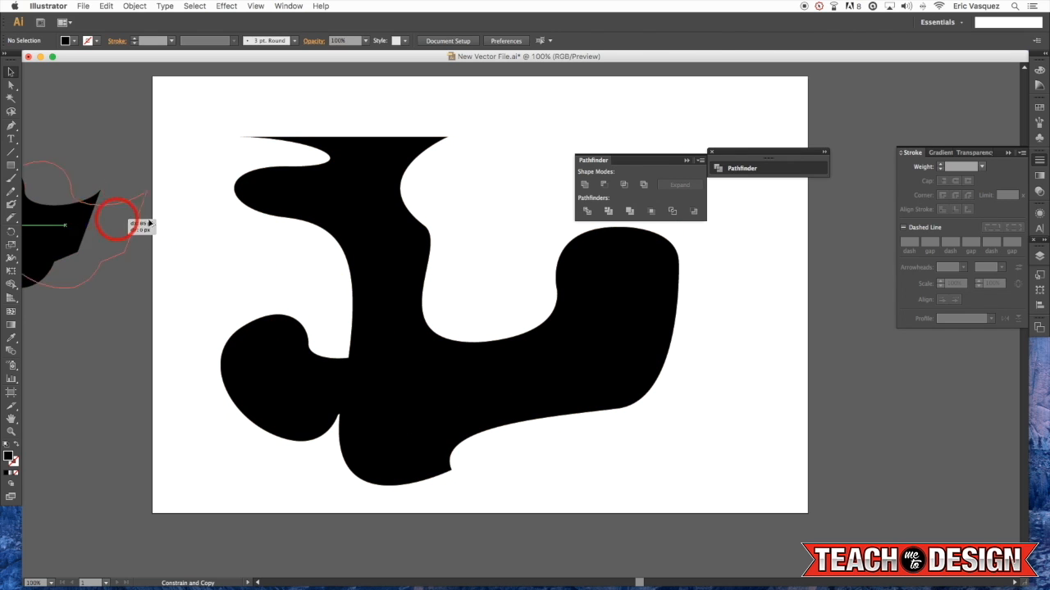
Duplicate the off-artboard shape over the stem at about X 530, Y 323.5 px, and cut it out of the large shape with Minus Front.
left_click_drag(146, 229, 436, 268)
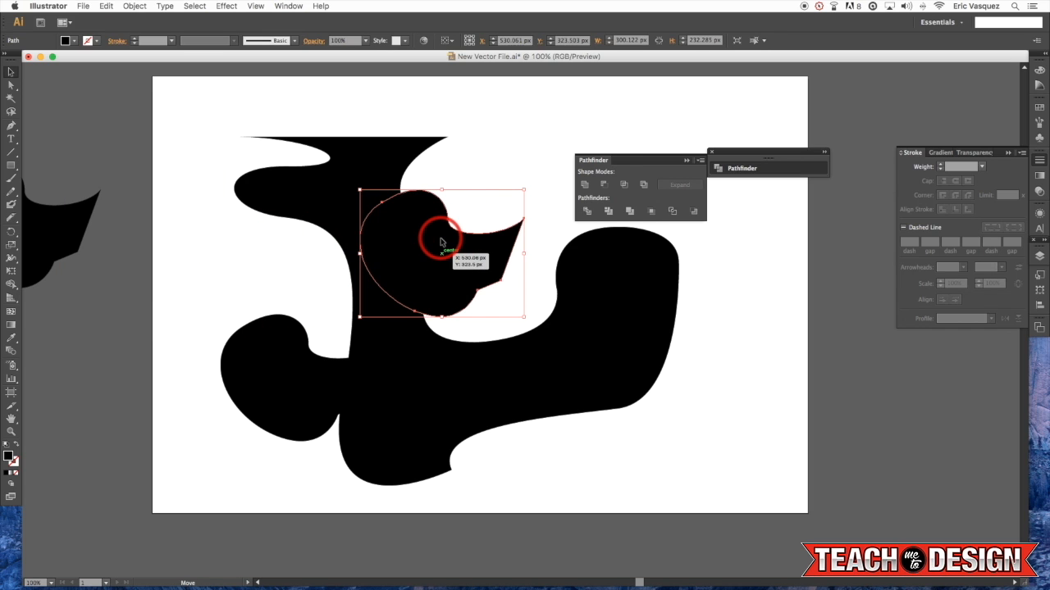
left_click(385, 159, "shift")
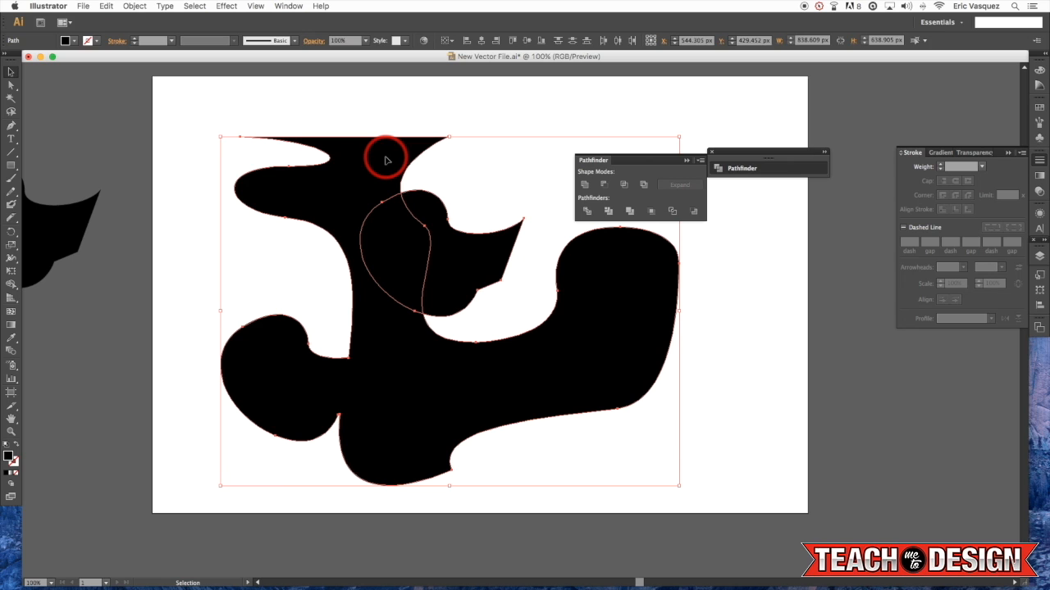
left_click(605, 185)
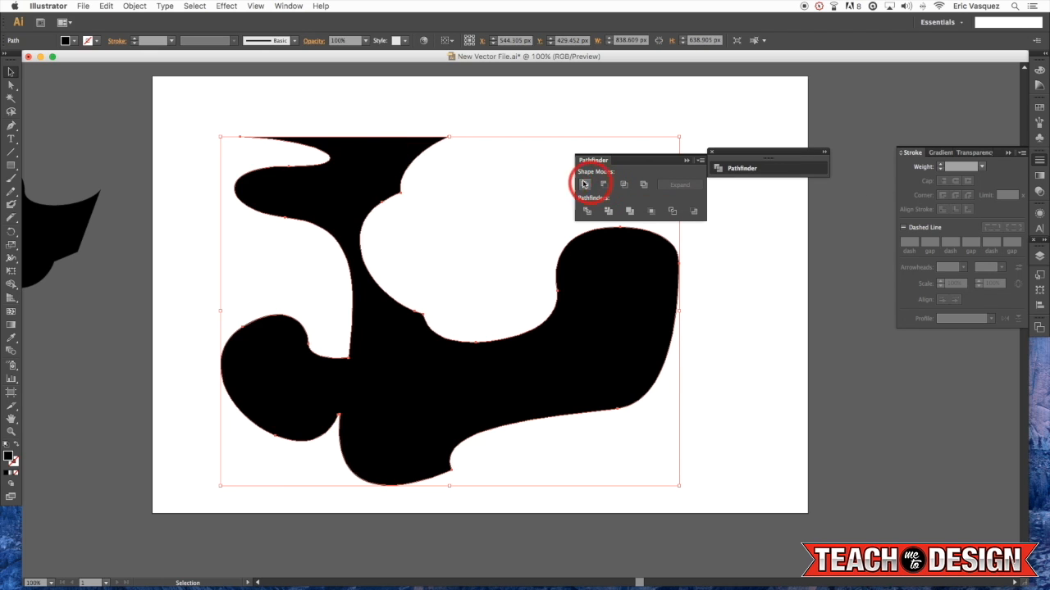
left_click(526, 169)
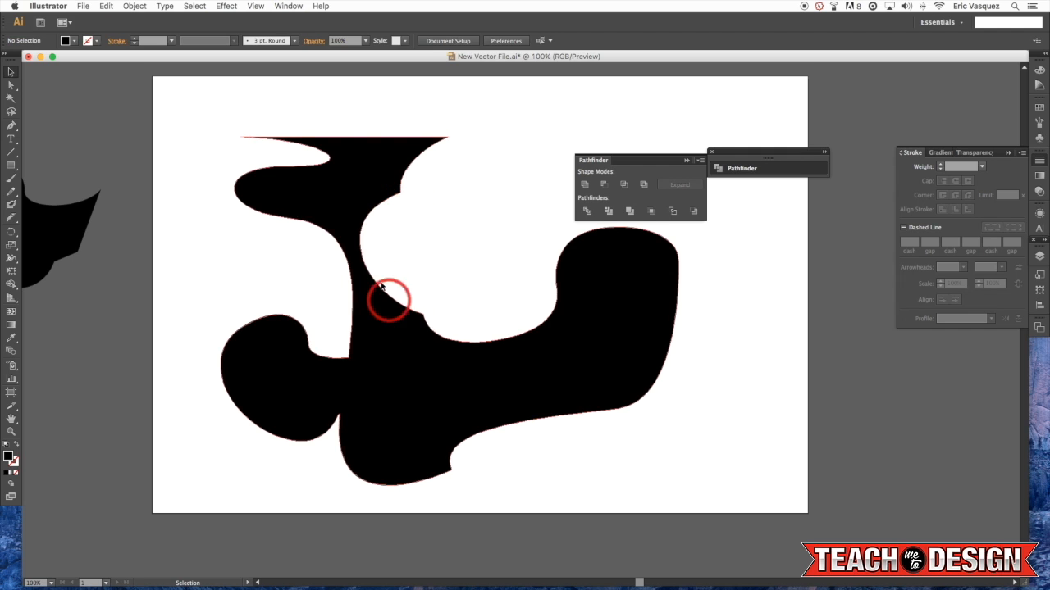
Undo the cut in the stem, subtract the front shape again with Minus Front, and deselect the result.
scroll(504, 234, "up", 1)
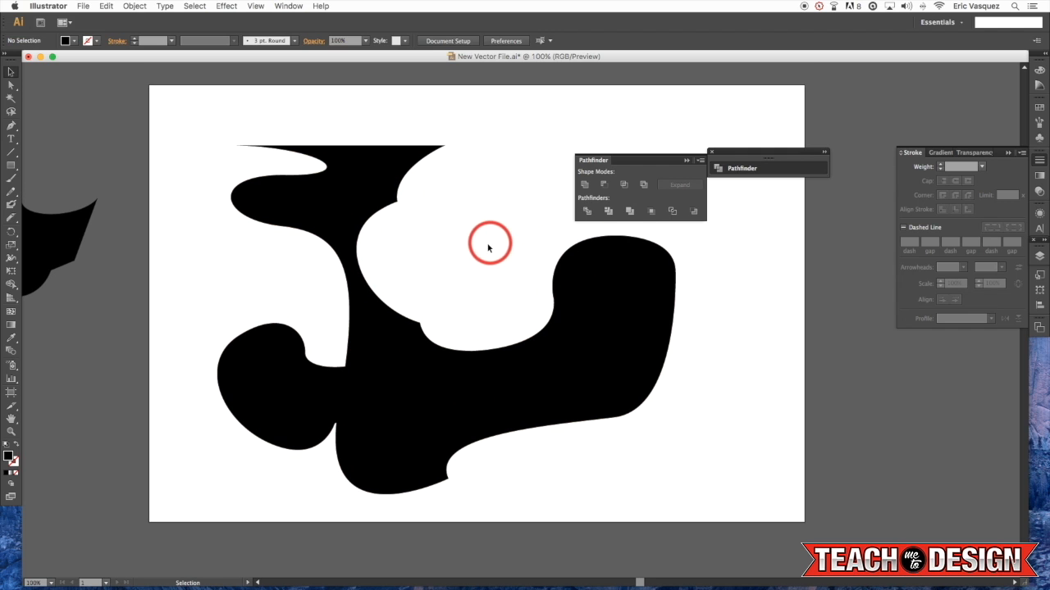
key("super+z")
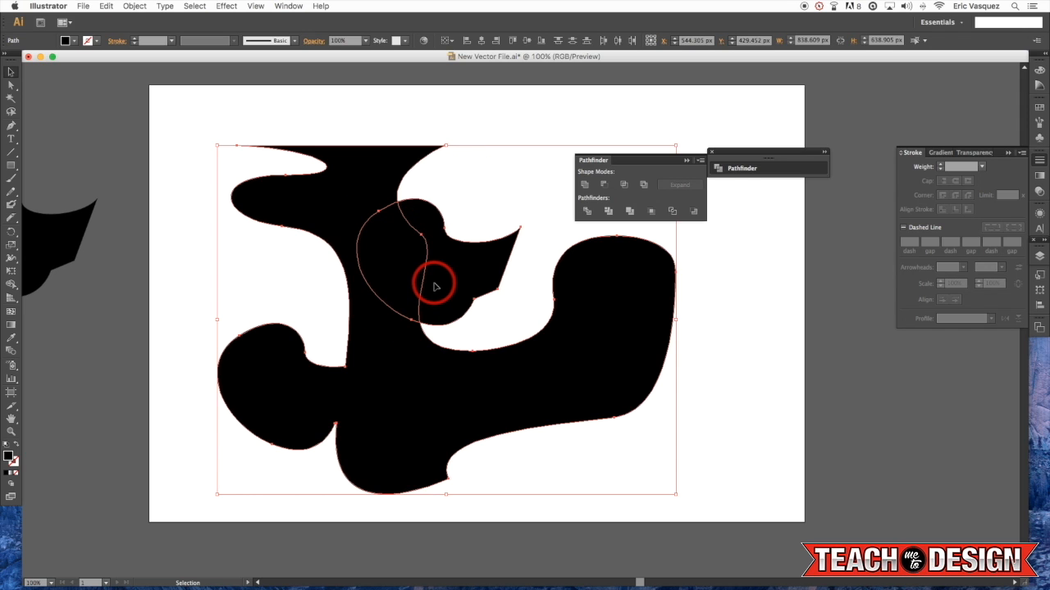
left_click(607, 187)
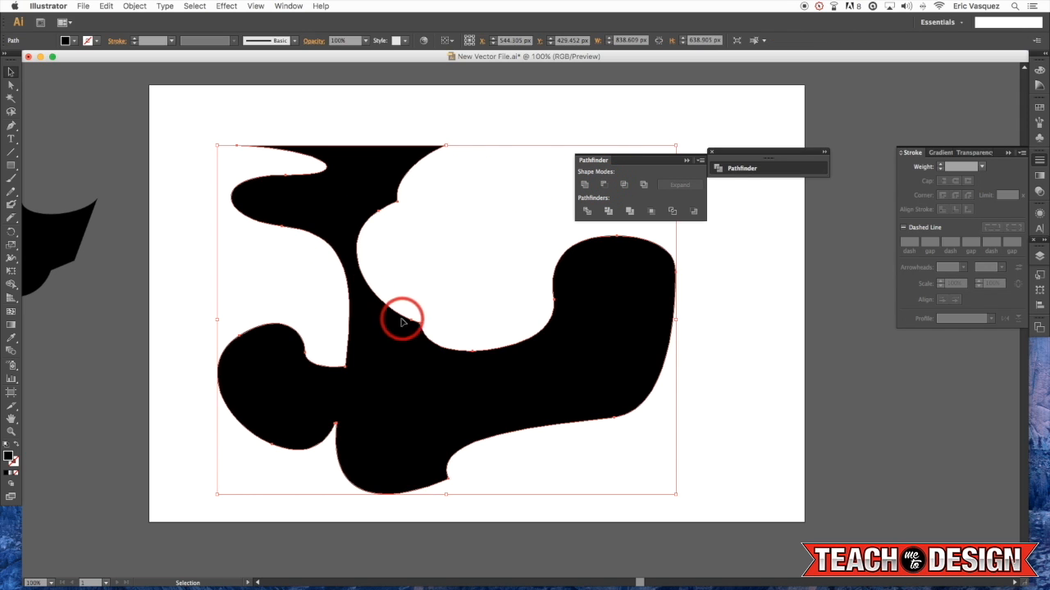
left_click(505, 261)
Draw a closed black Pen tool shape about 556 by 345 px, with a curved upper edge overlapping the underside of the large shape's right arm.
left_click_drag(506, 262, 471, 201)
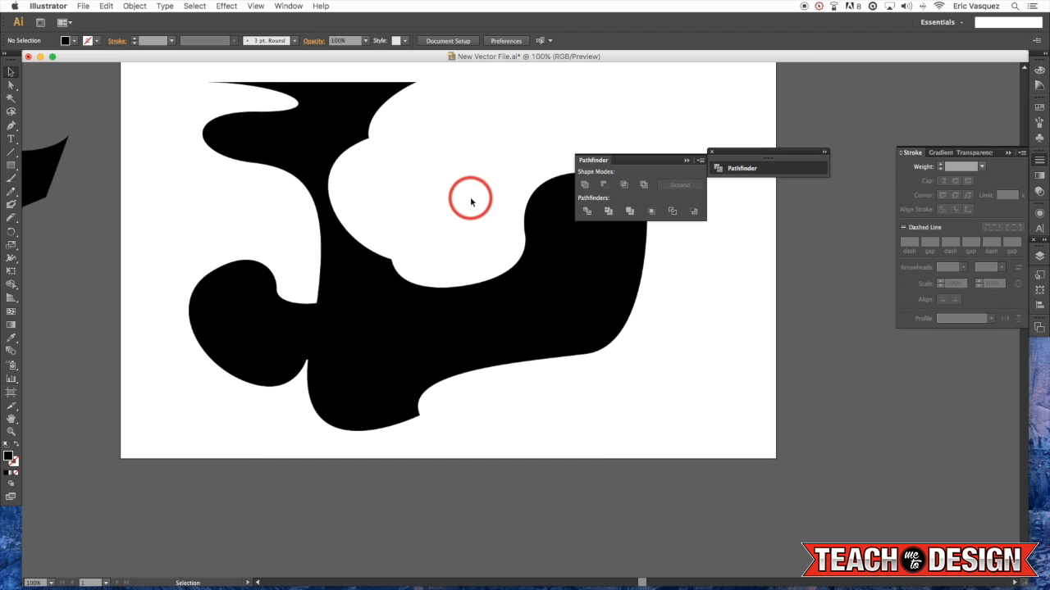
key("p")
left_click_drag(430, 434, 541, 346)
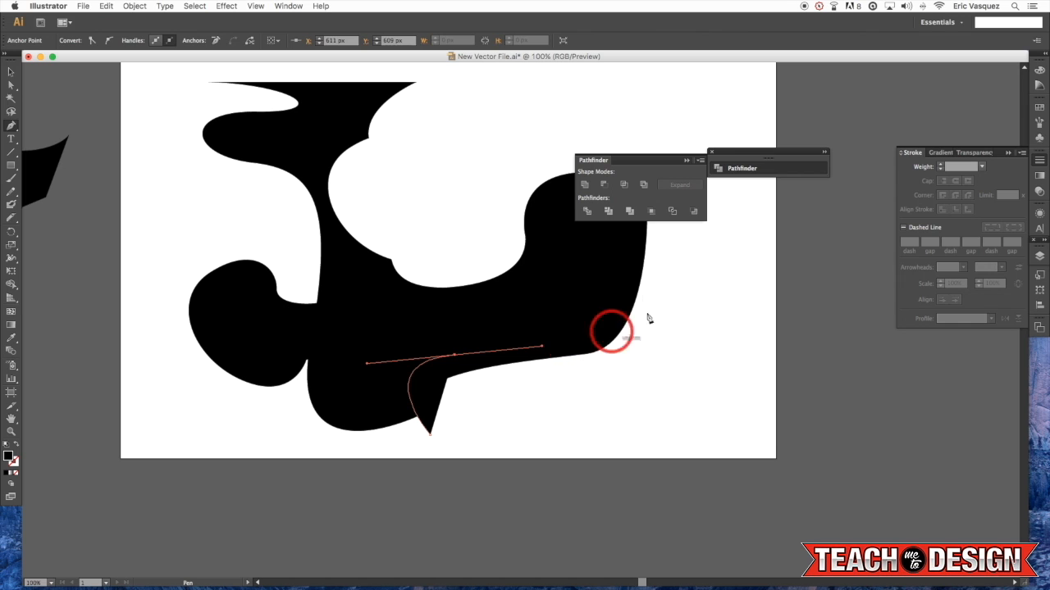
left_click_drag(643, 267, 650, 209)
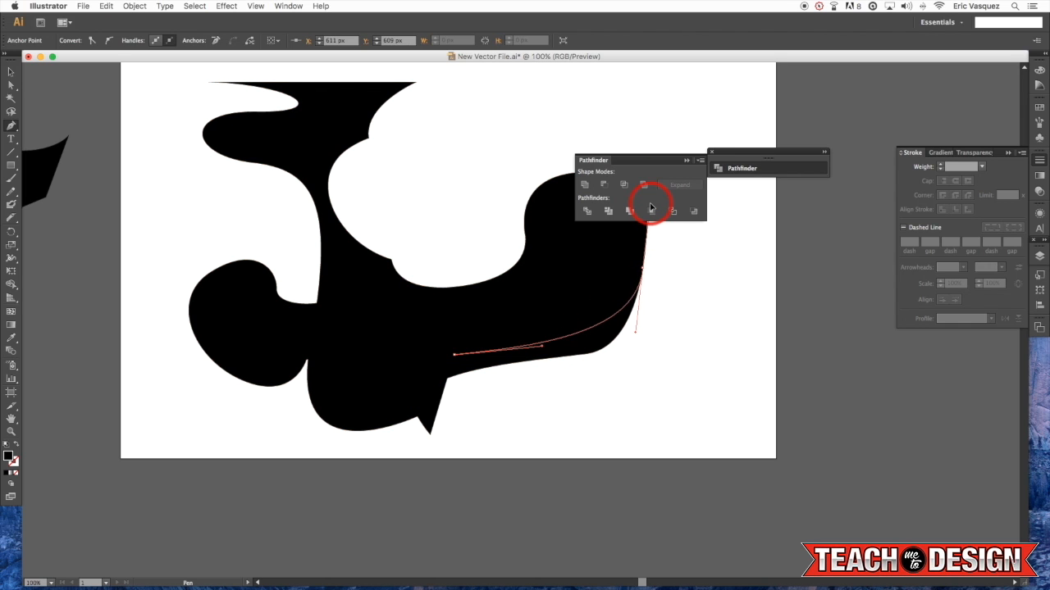
left_click_drag(642, 269, 671, 284)
left_click(711, 306)
left_click(699, 422)
left_click(564, 456)
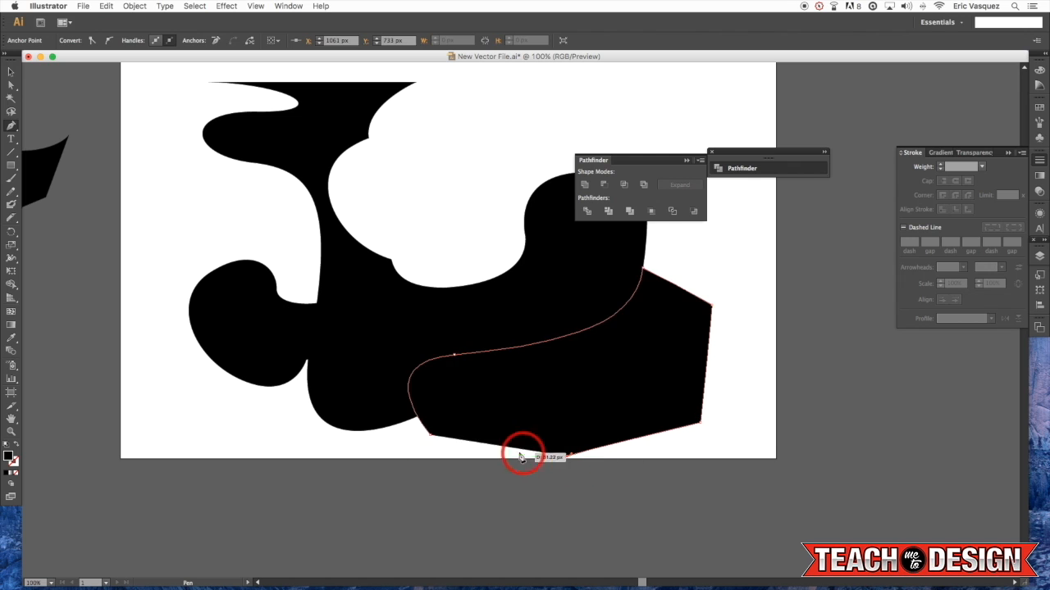
left_click(436, 445)
key("v")
left_click(537, 481)
Select the newly drawn shape and the large shape, trim the arm's underside with Minus Front, and deselect the result.
left_click(605, 370)
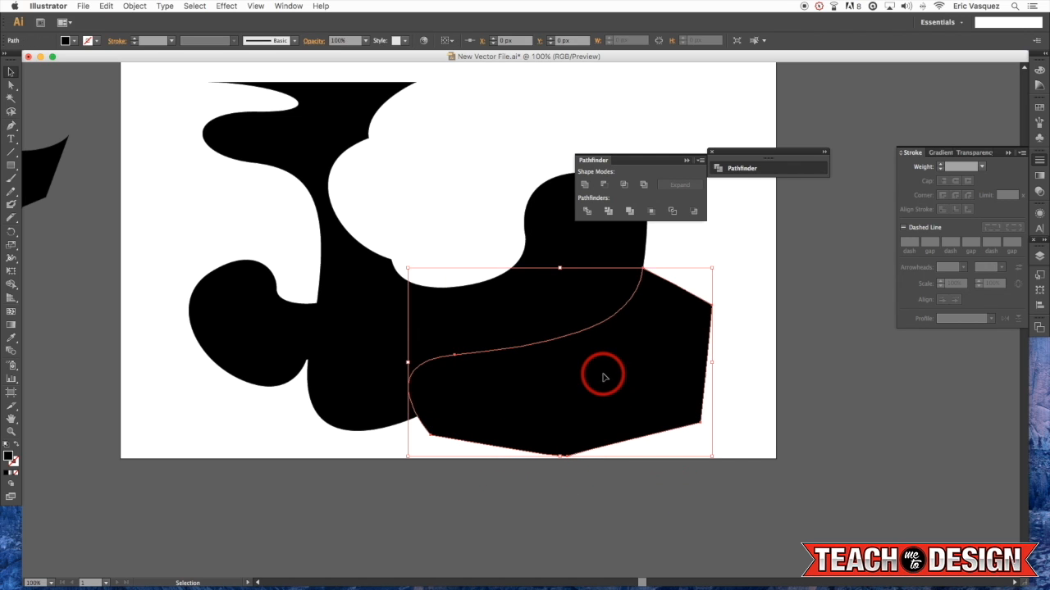
left_click(566, 297, "shift")
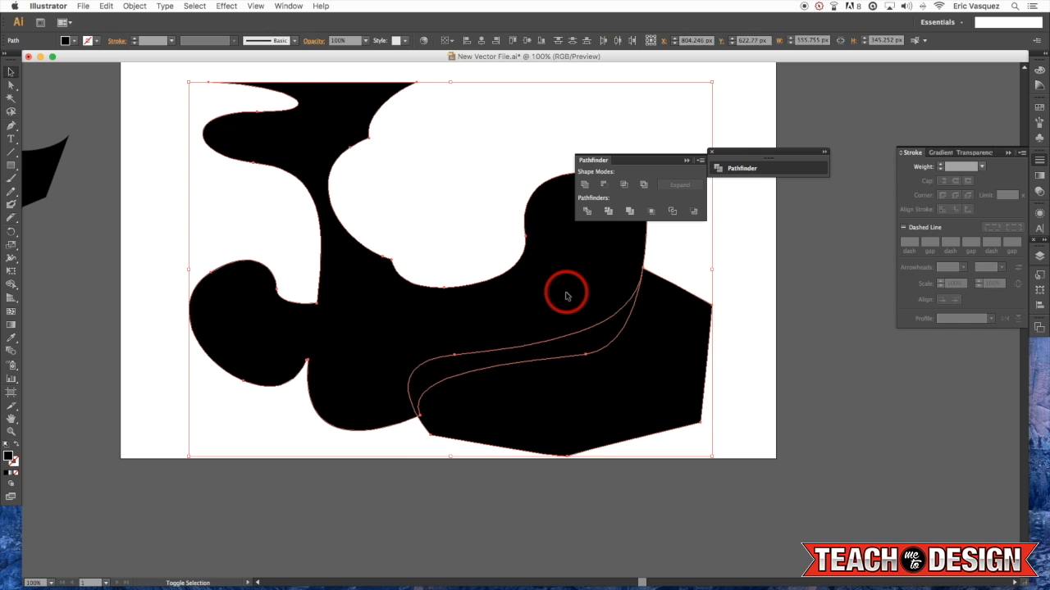
left_click(604, 187)
left_click(479, 175)
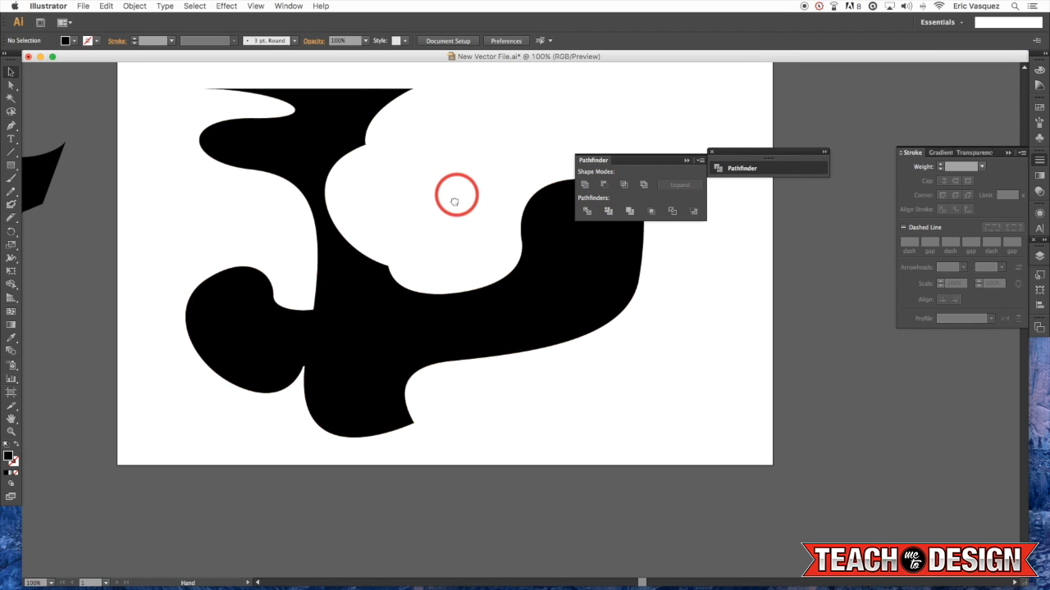
Duplicate the off-artboard shape over the end of the large shape's right arm and select both shapes.
scroll(462, 248, "up", 3)
scroll(452, 270, "left", 3)
scroll(452, 270, "down", 1)
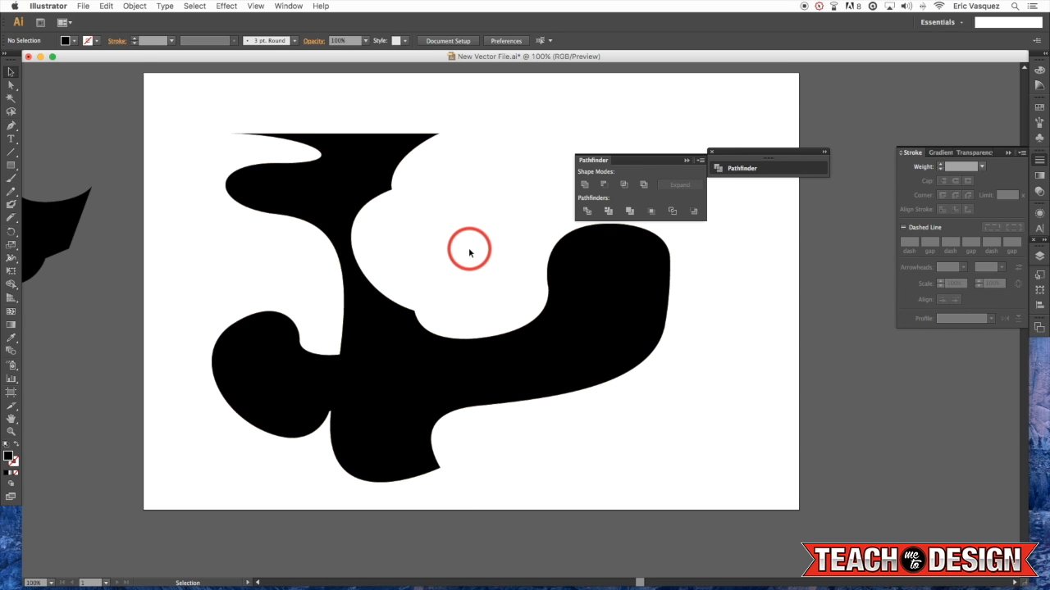
scroll(471, 260, "up", 1)
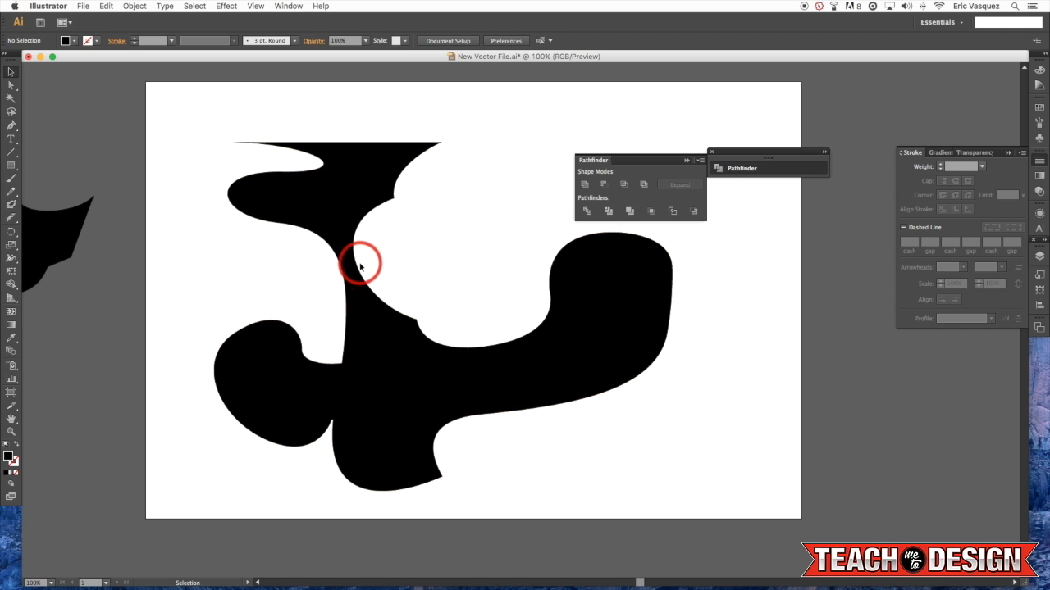
key("space")
left_click_drag(412, 267, 418, 281)
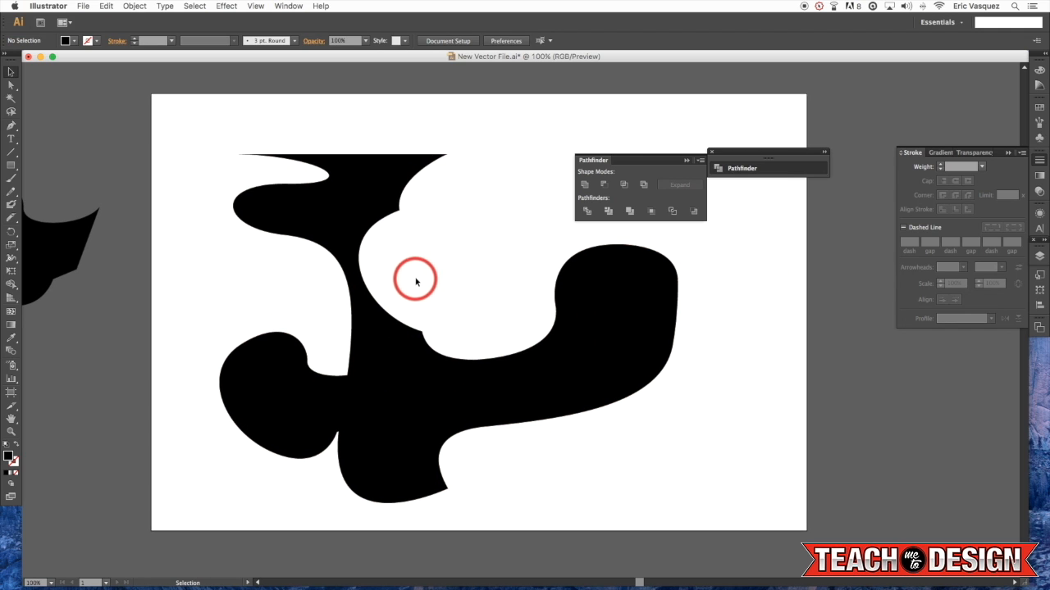
left_click_drag(107, 234, 684, 322)
left_click(617, 247, "shift")
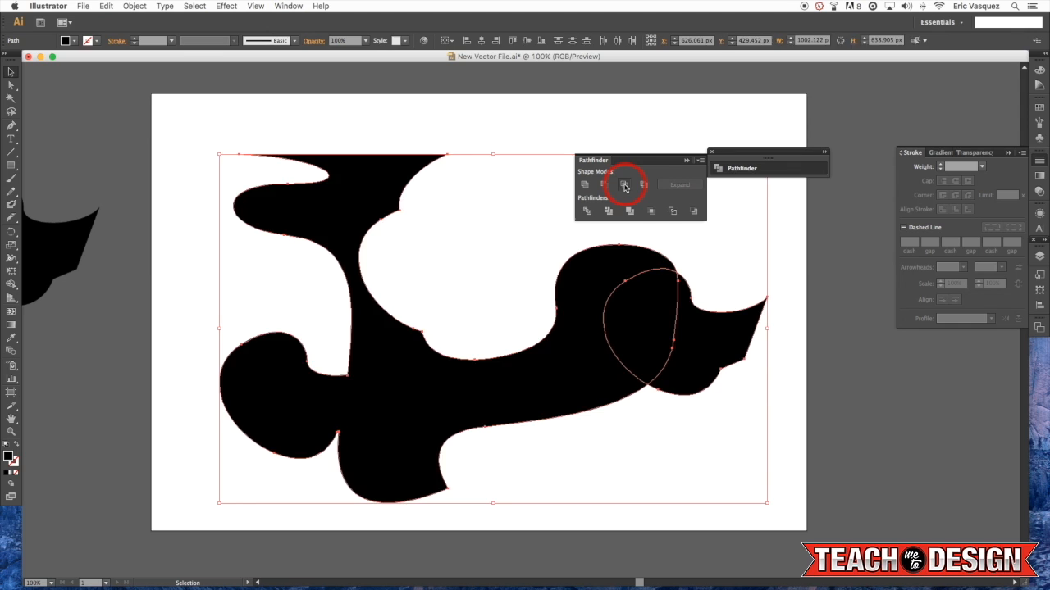
Try the Pathfinder Intersect operation on the two overlapping shapes, and undo it.
left_click(625, 186)
key("super+z")
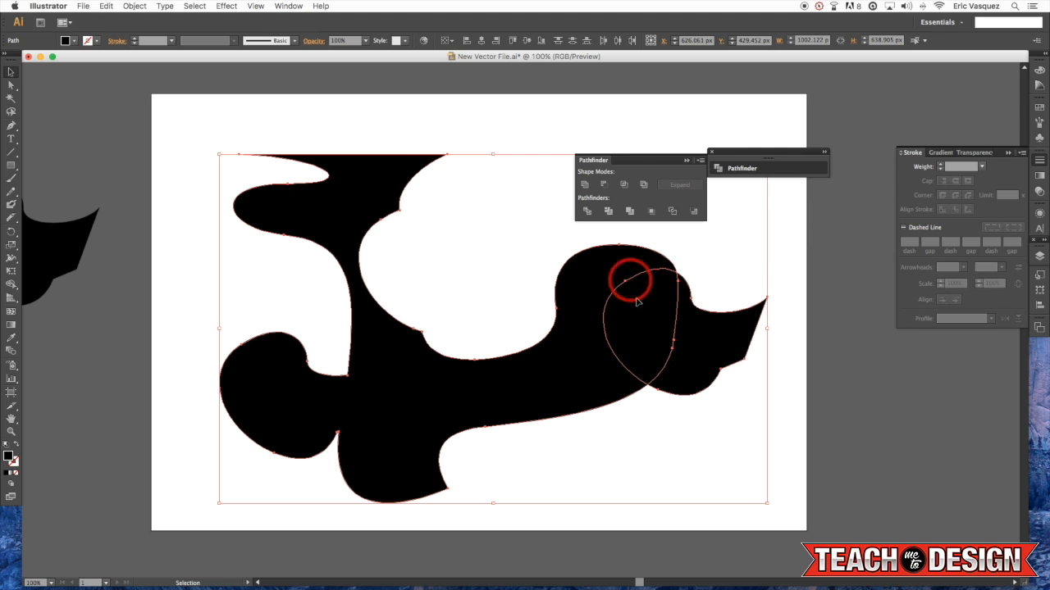
left_click(624, 185)
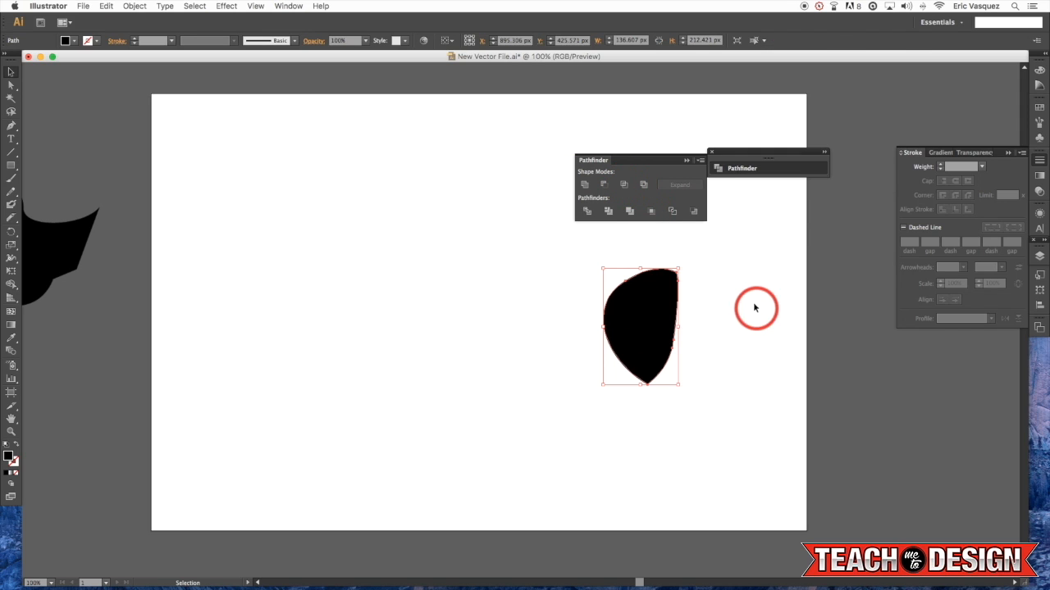
key("super+z")
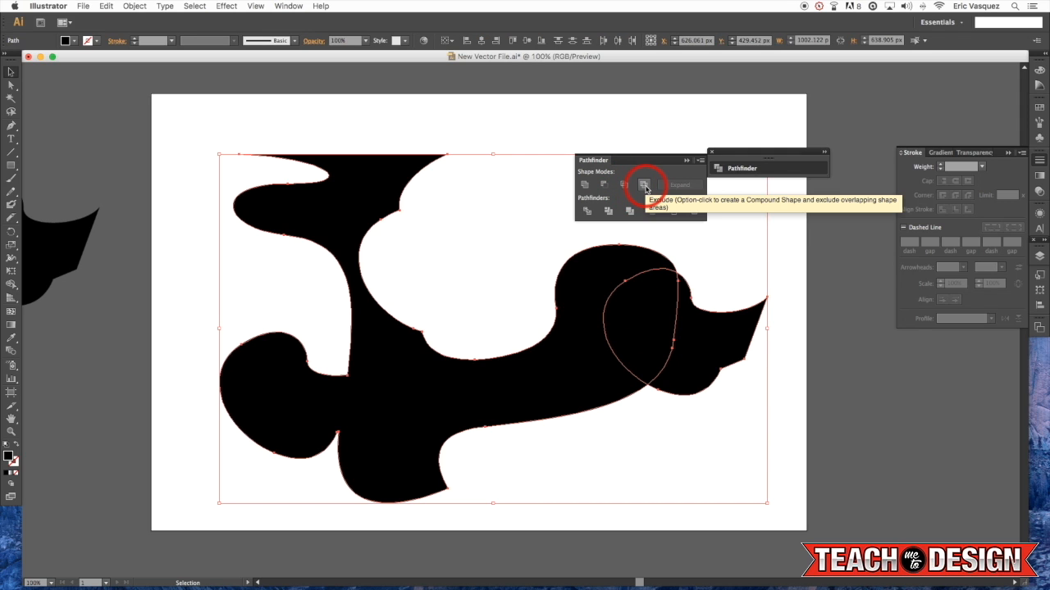
Try the Exclude operation to knock out the overlap between the two shapes, deselect, and undo it.
left_click(645, 185)
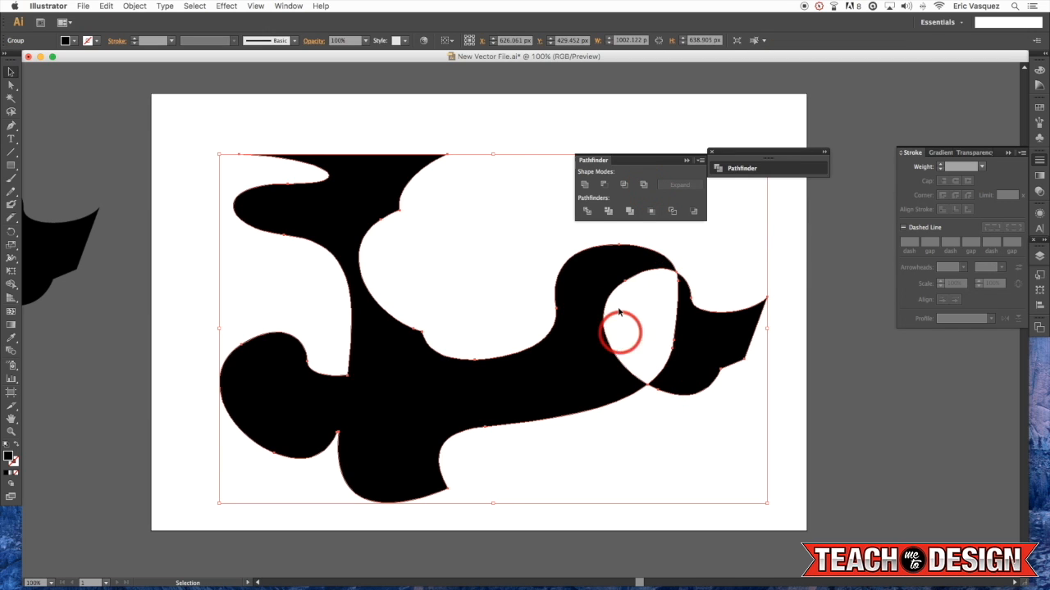
left_click(693, 468)
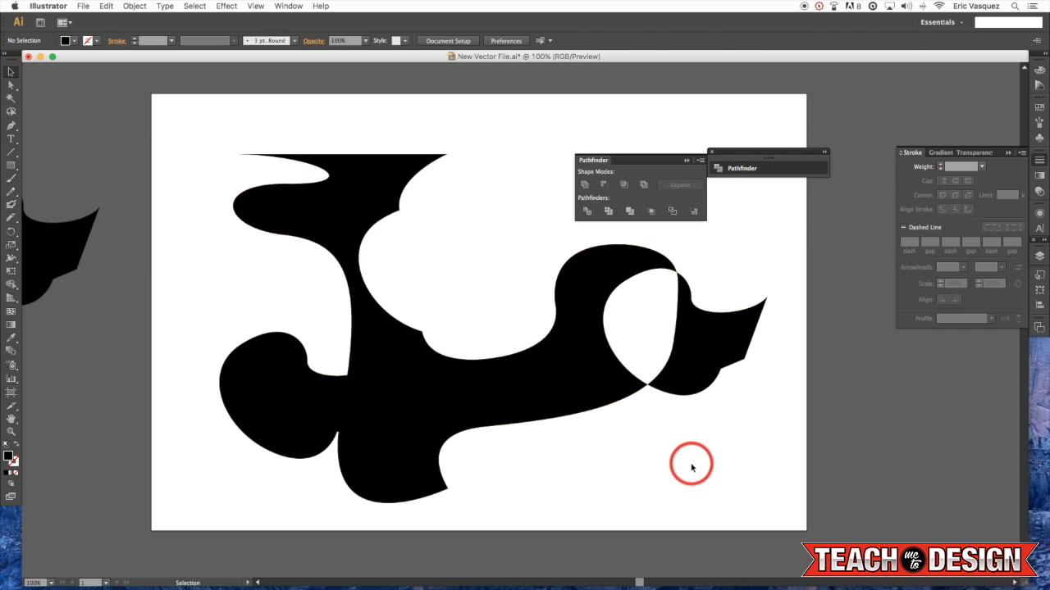
key("super+z")
key("super+z")
Shift the duplicated shape farther out along the right arm, try Intersect with the large shape, and undo the intersection.
left_click_drag(499, 231, 666, 303)
left_click(605, 344, "shift")
left_click(624, 186)
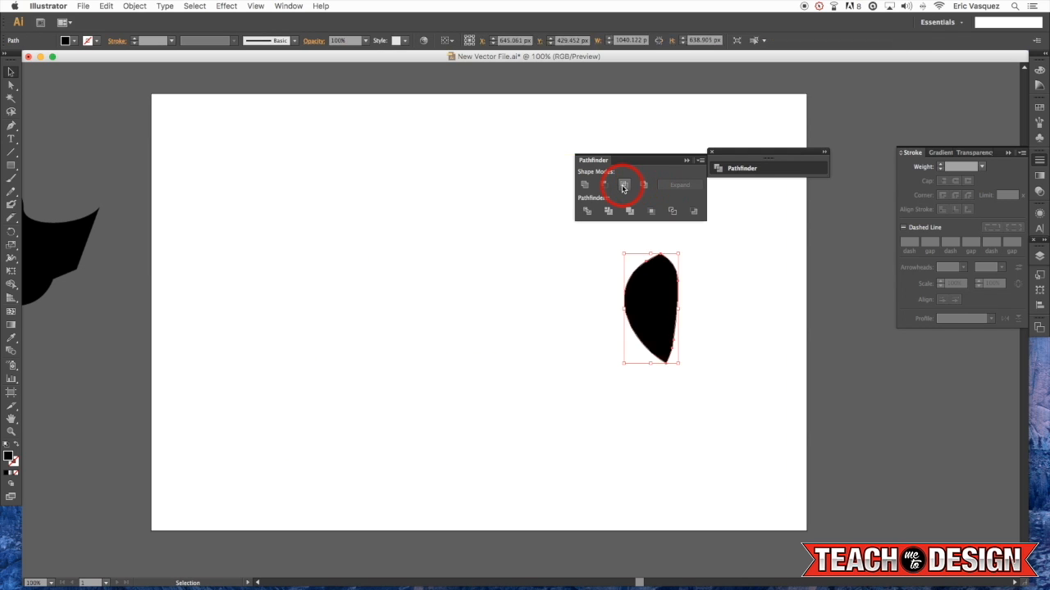
key("super+z")
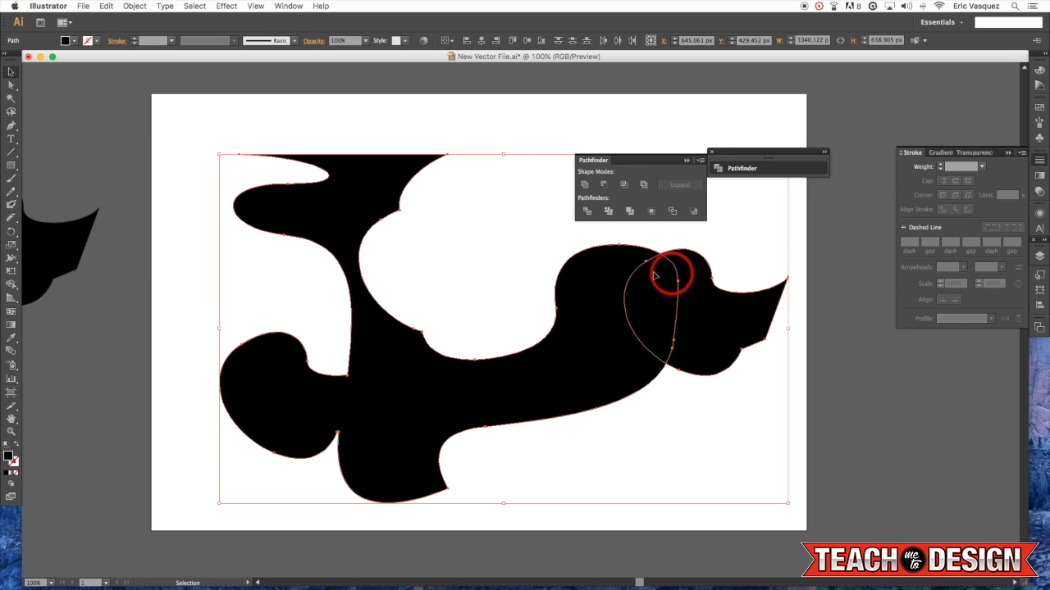
Try Exclude on the shifted shape and the large shape, undo it, and deselect both.
left_click(644, 186)
left_click(659, 246)
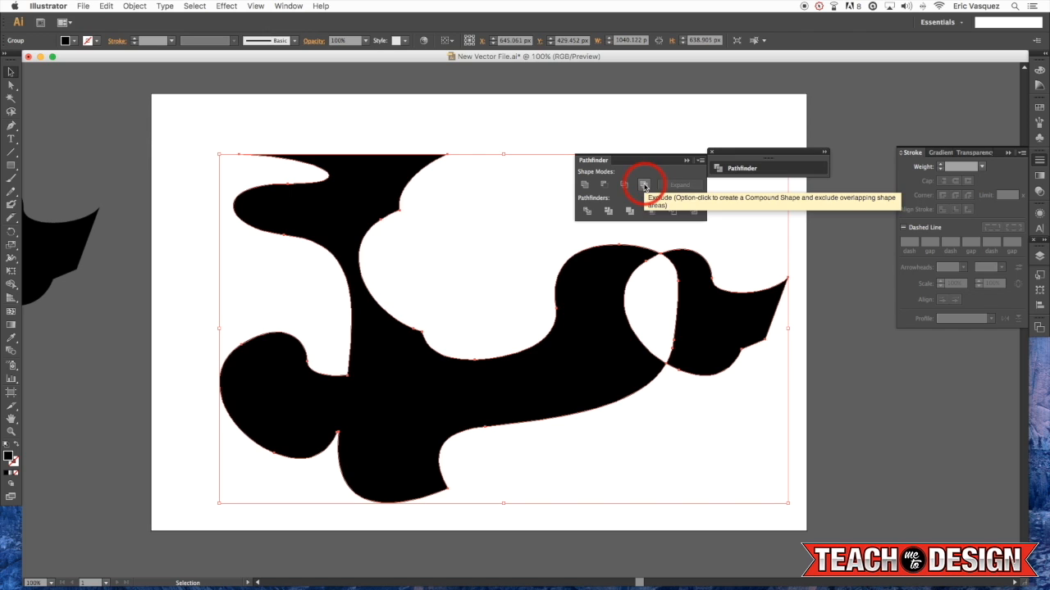
key("super+z")
left_click(744, 441)
Move the duplicated shape down over the right arm's underside, combine it with the large shape using Pathfinder, and deselect the result.
left_click_drag(722, 346, 676, 417)
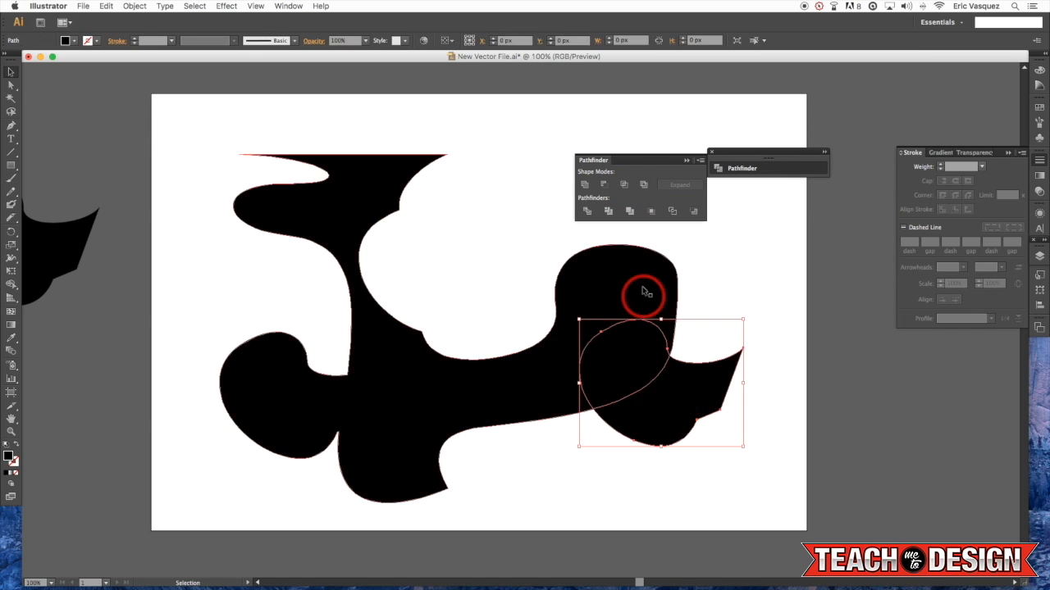
left_click(632, 277, "shift")
left_click(587, 212)
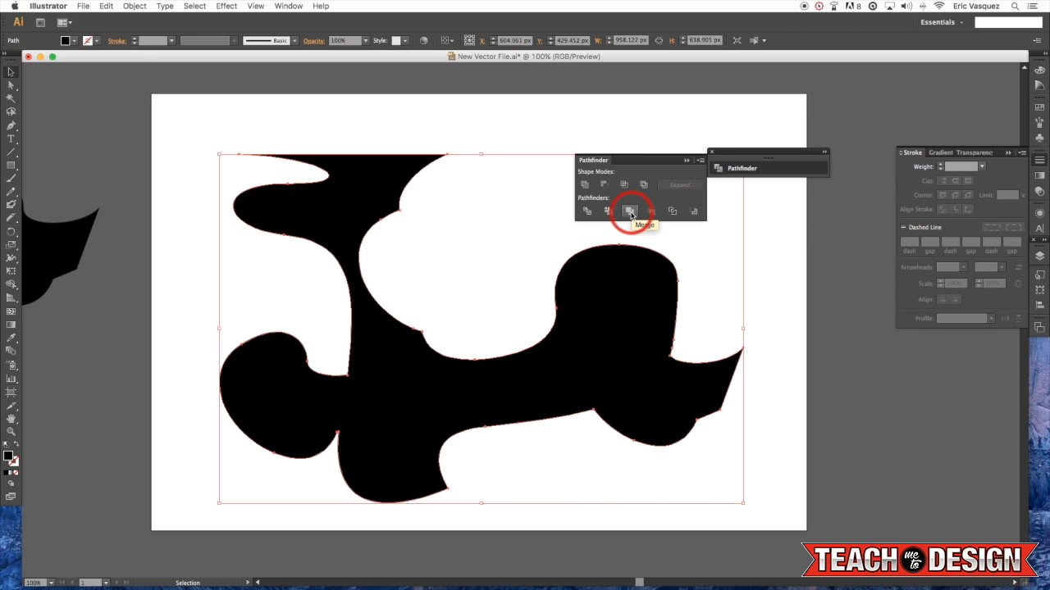
left_click(764, 271)
key("space")
left_click_drag(766, 270, 705, 279)
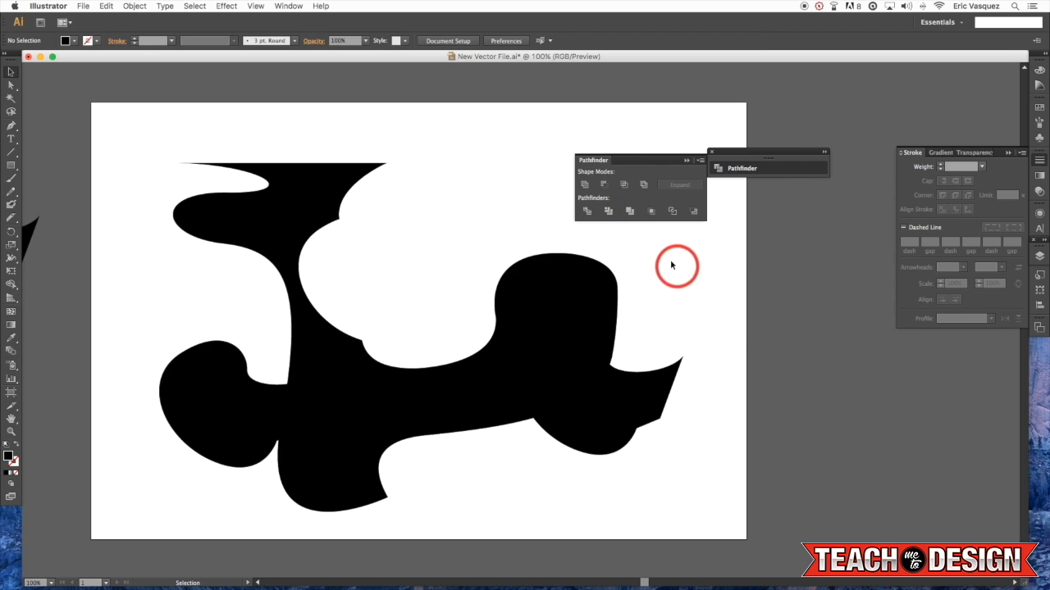
Select all artwork including the off-artboard shape, try the Pathfinder Merge operation on it, and undo the merge.
key("space")
left_click_drag(496, 249, 525, 259)
left_click(539, 300)
left_click(511, 281)
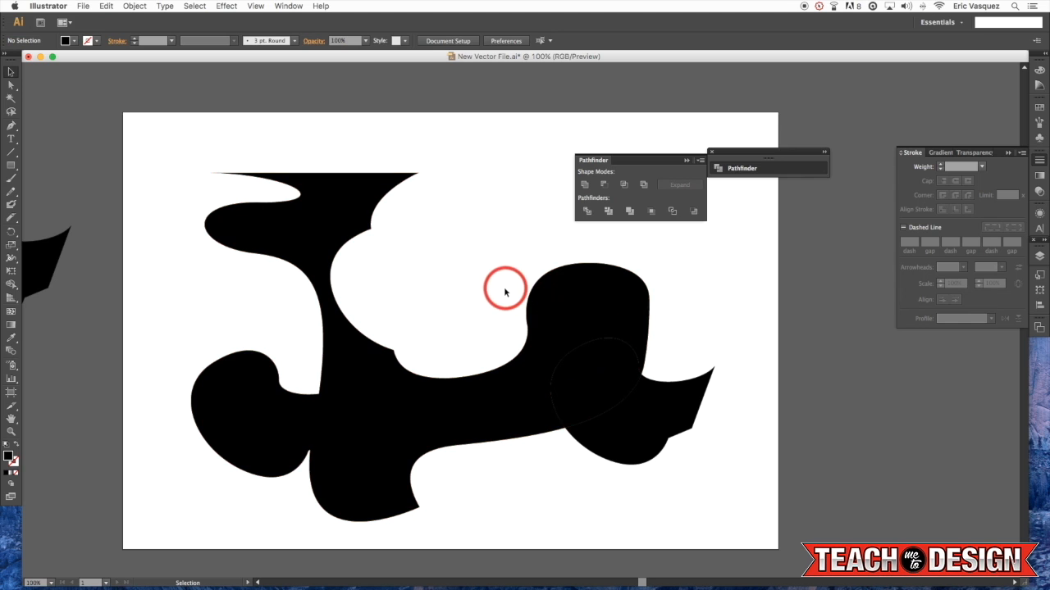
scroll(538, 336, "down", 1)
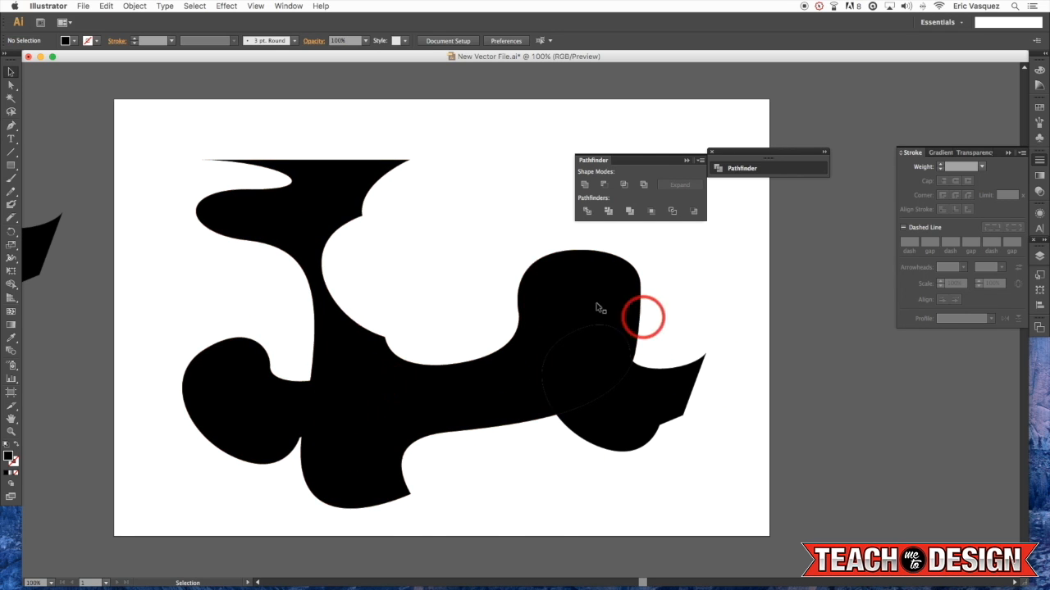
left_click_drag(690, 434, 706, 457)
left_click_drag(765, 537, 64, 49)
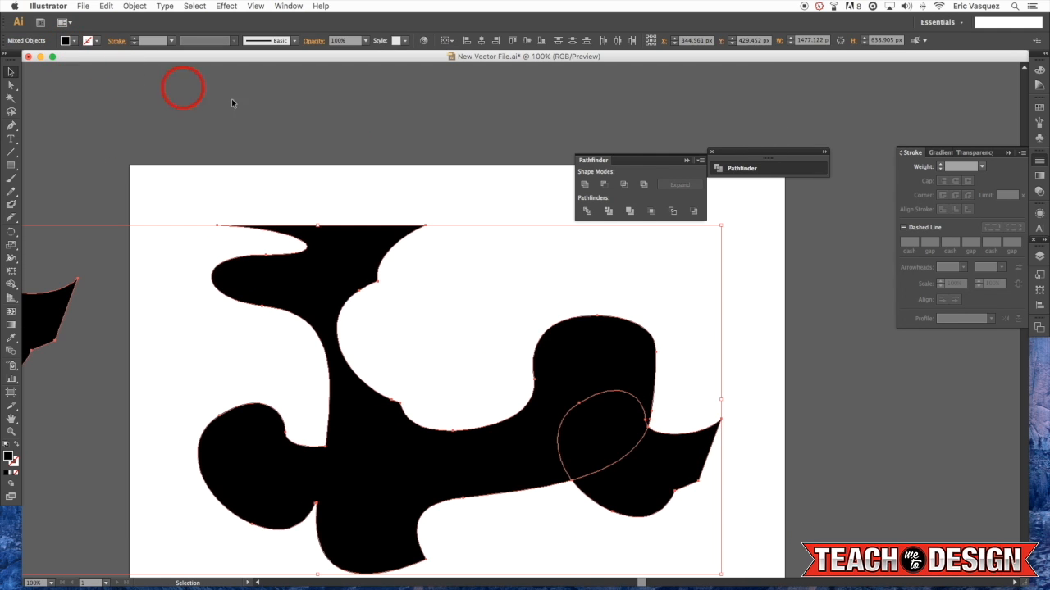
left_click(630, 212)
left_click_drag(507, 210, 521, 107)
left_click_drag(367, 145, 487, 126)
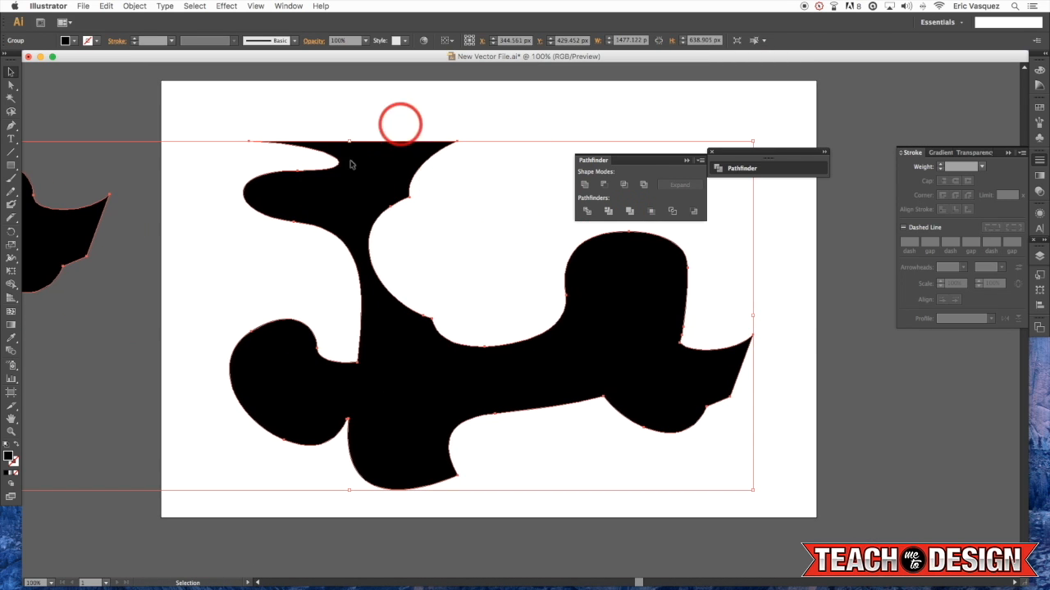
key("super+shift+g")
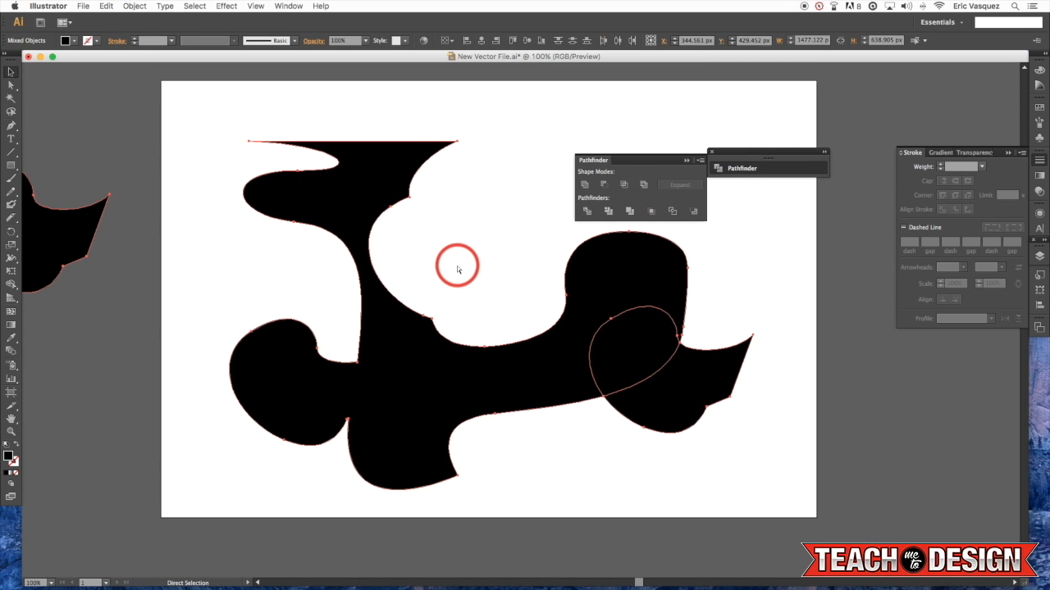
Select the leftover off-artboard shape and delete it.
left_click_drag(151, 184, 49, 232)
key("Delete")
left_click_drag(186, 252, 283, 284)
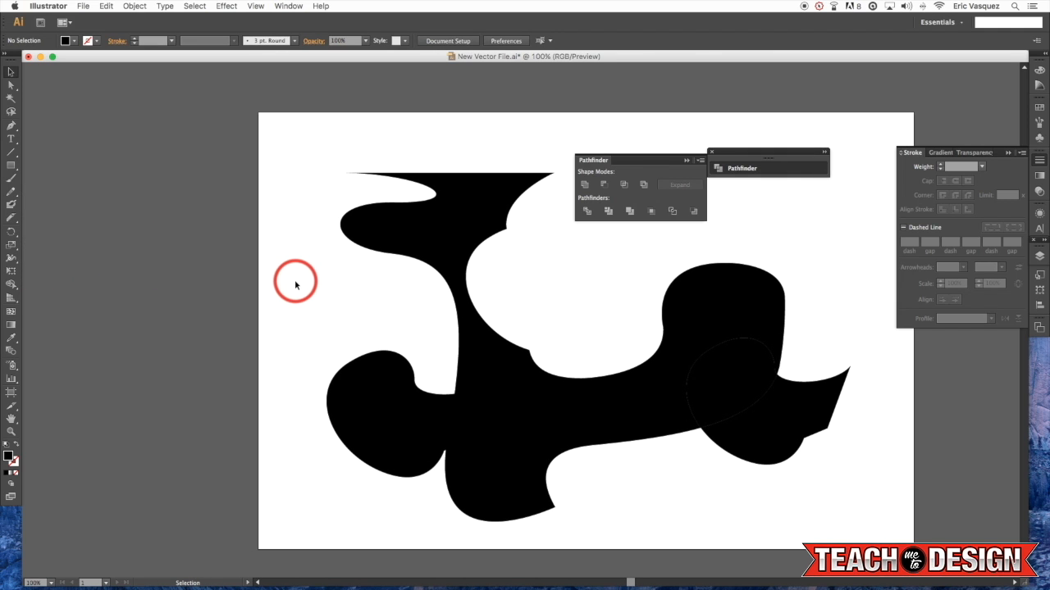
Select the overlapping artwork on the artboard, unite it into one path, and collapse the Pathfinder options.
left_click(410, 416)
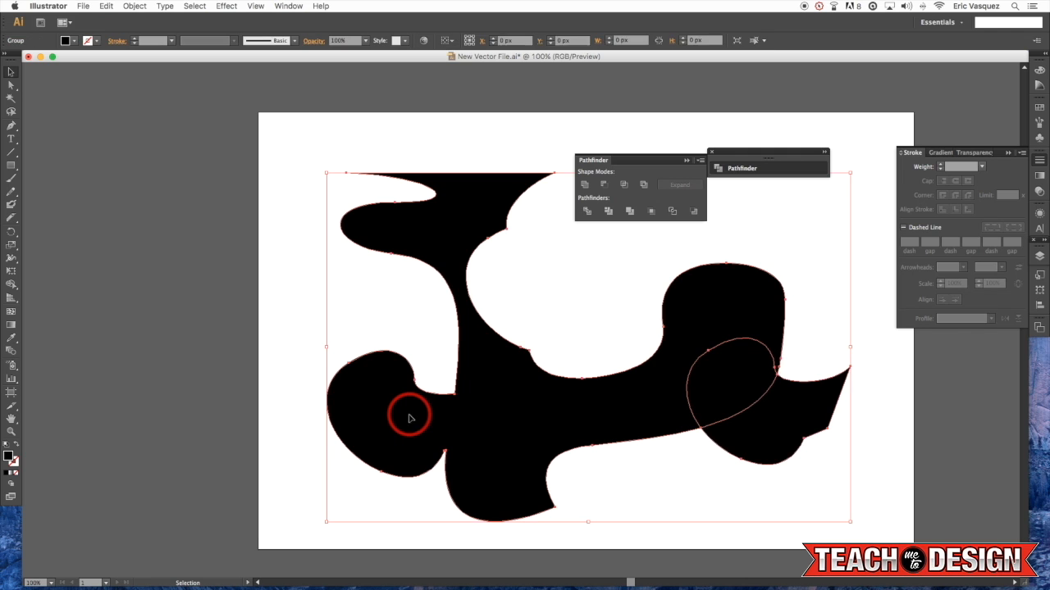
left_click(853, 320)
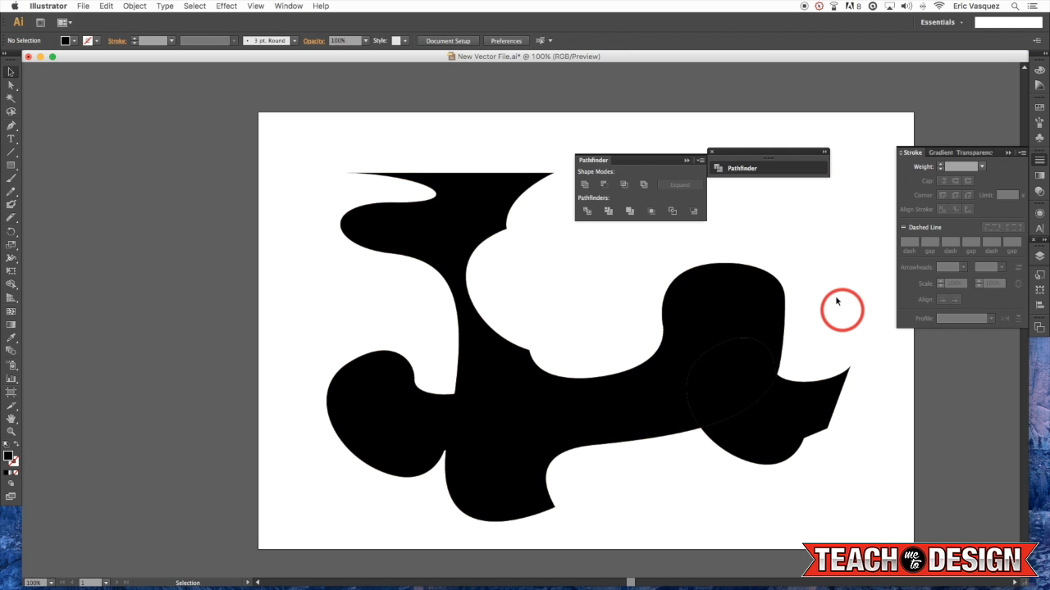
left_click_drag(846, 312, 755, 307)
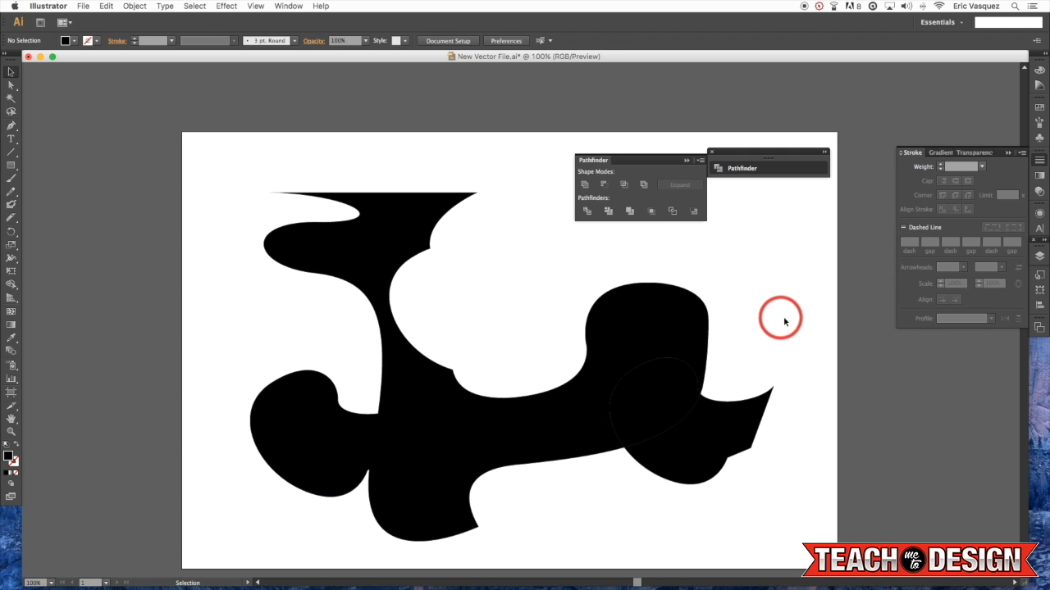
left_click(291, 450)
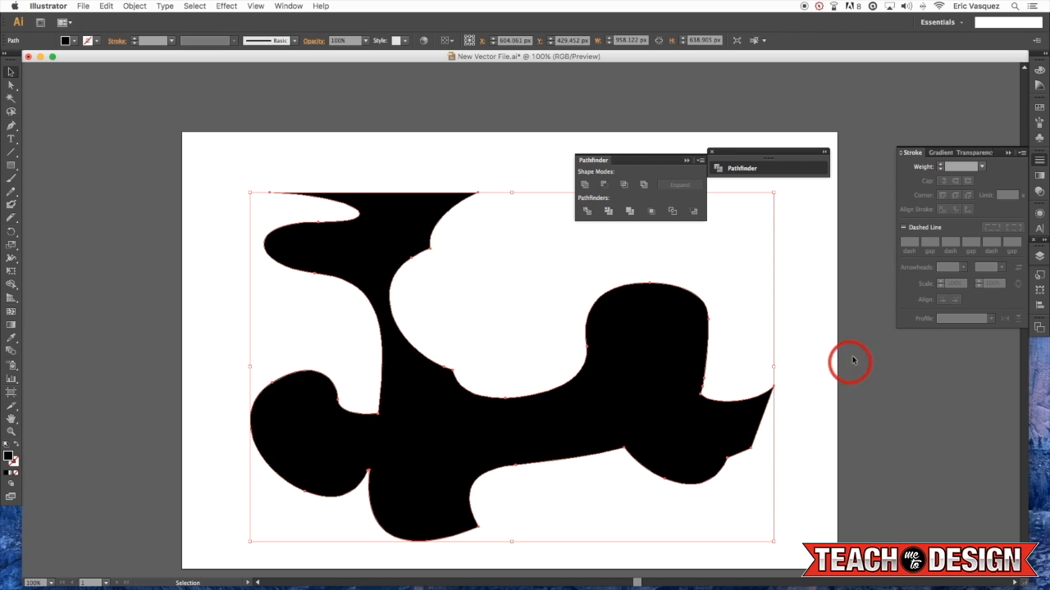
left_click(594, 163)
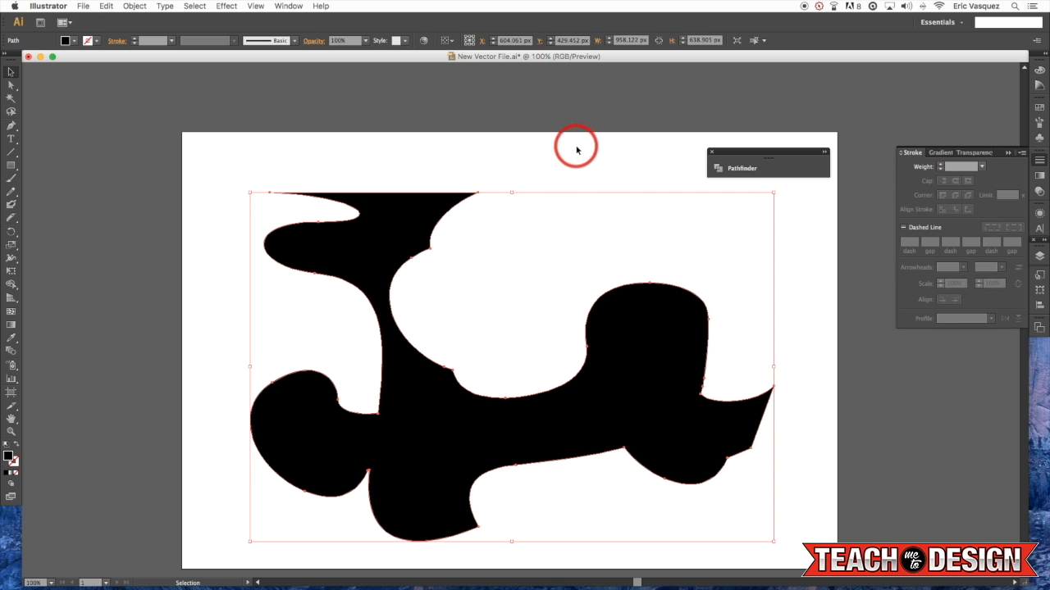
left_click(577, 149)
left_click_drag(714, 446, 724, 420)
left_click(659, 372)
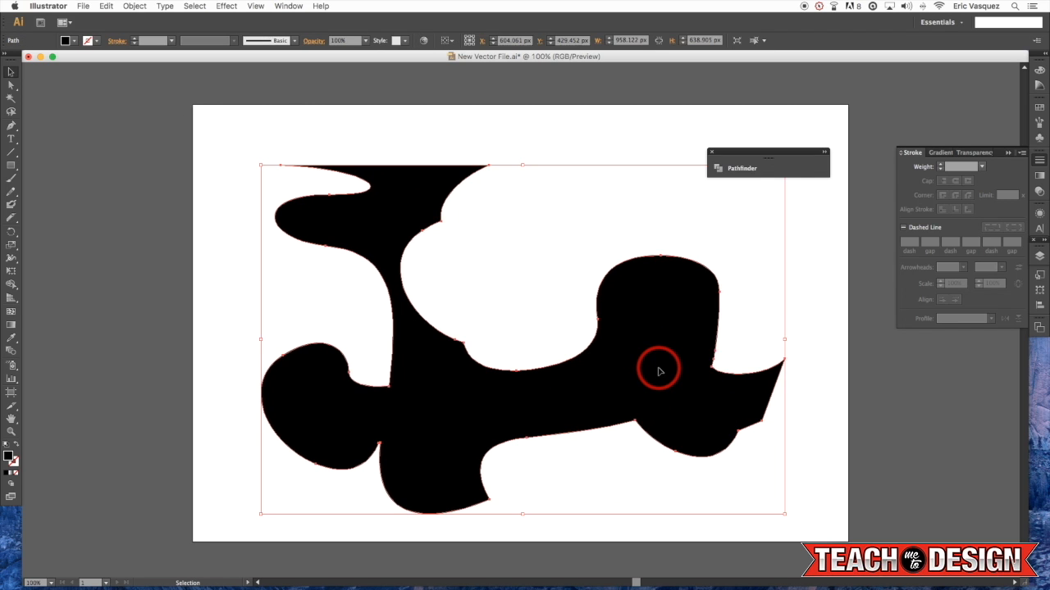
Lock the selected united shape, and unlock all artwork again.
scroll(658, 370, "left", 1)
scroll(683, 238, "left", 5)
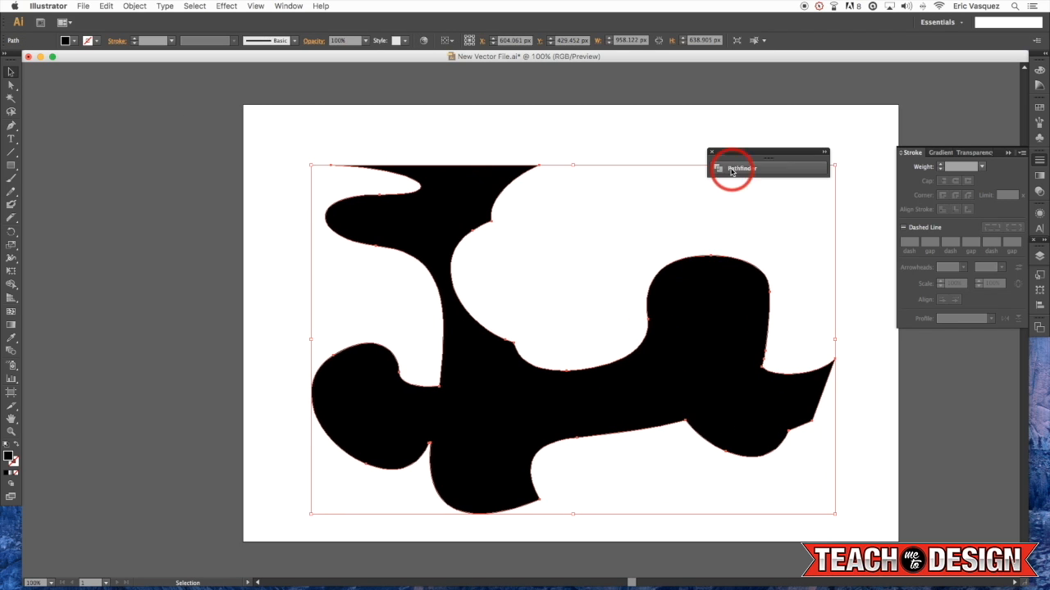
left_click(684, 222)
left_click_drag(681, 218, 340, 488)
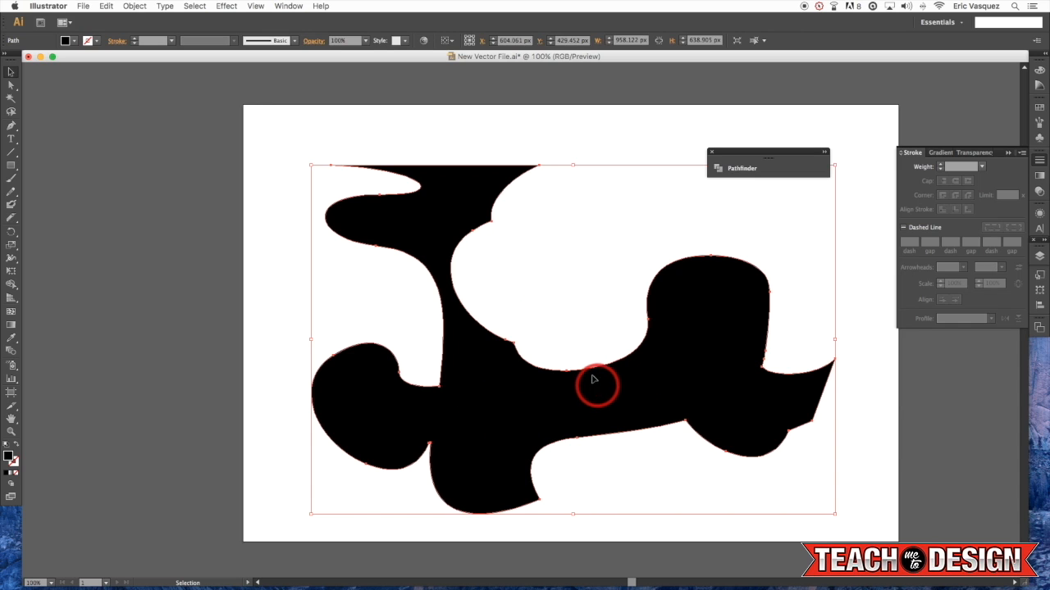
left_click(138, 5)
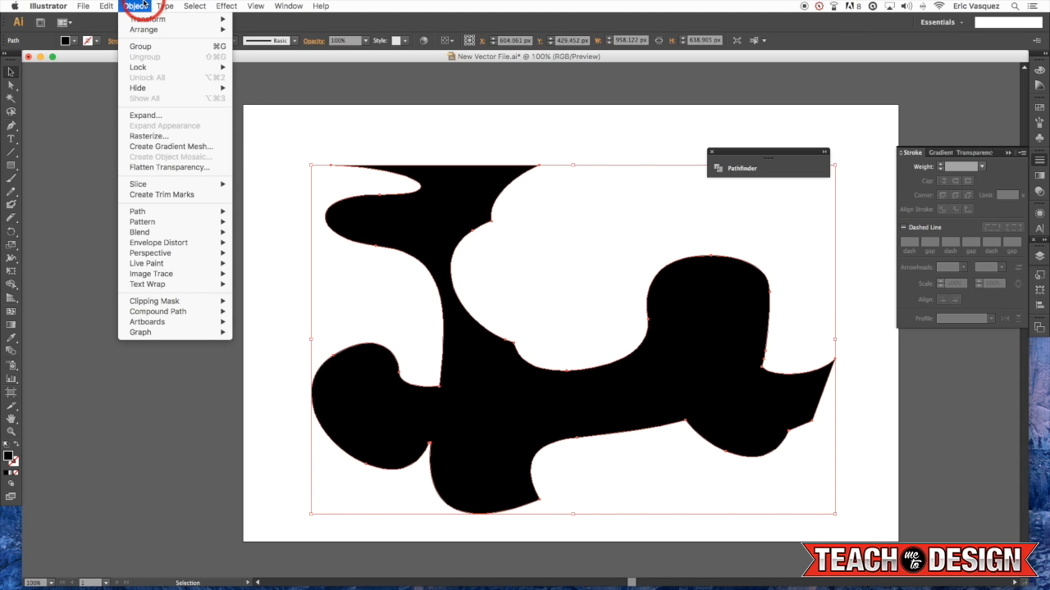
mouse_move(140, 67)
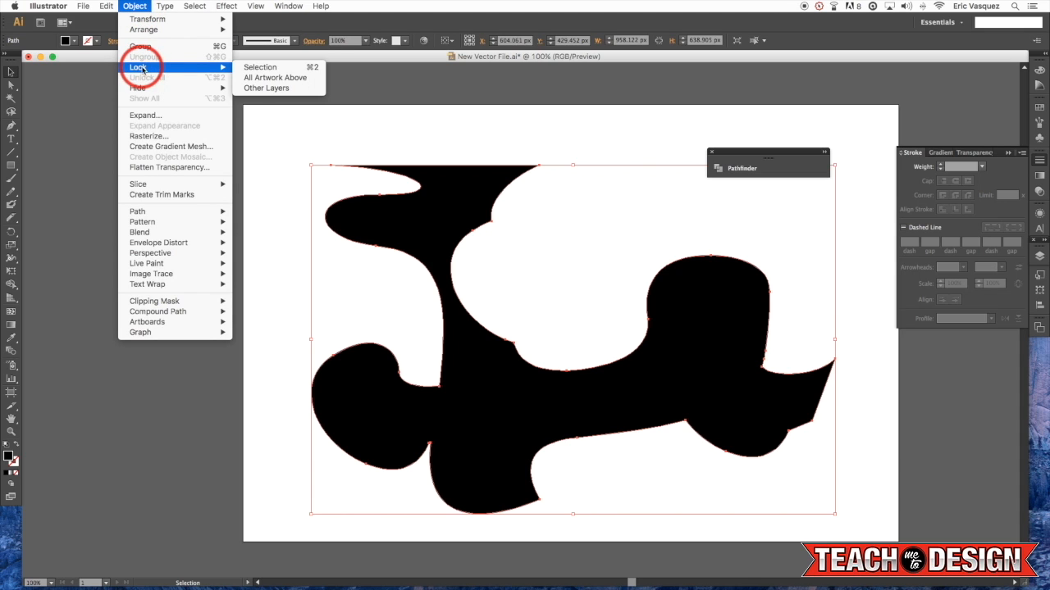
left_click(284, 67)
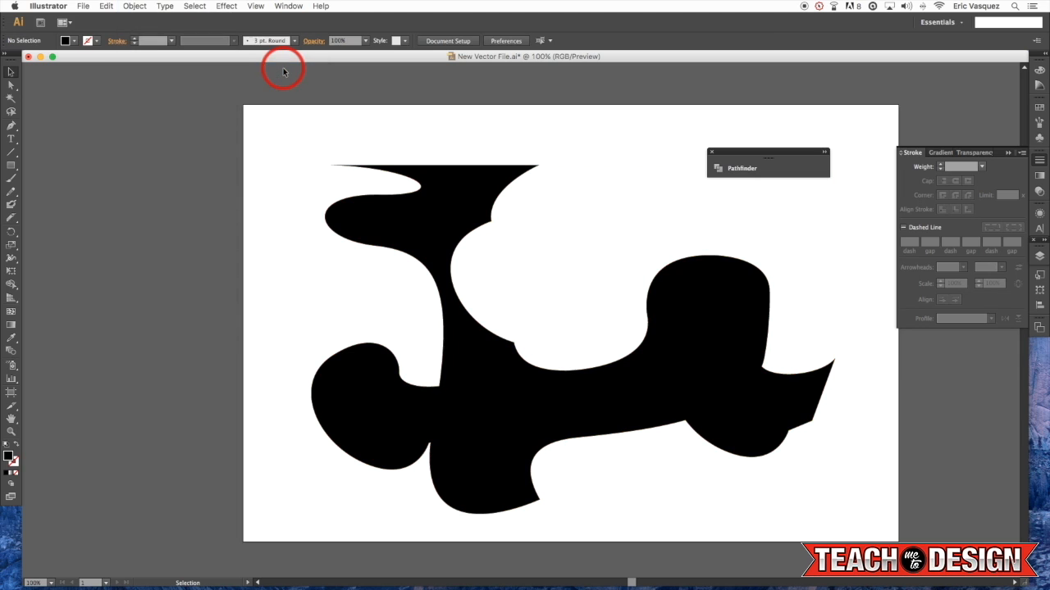
left_click(137, 5)
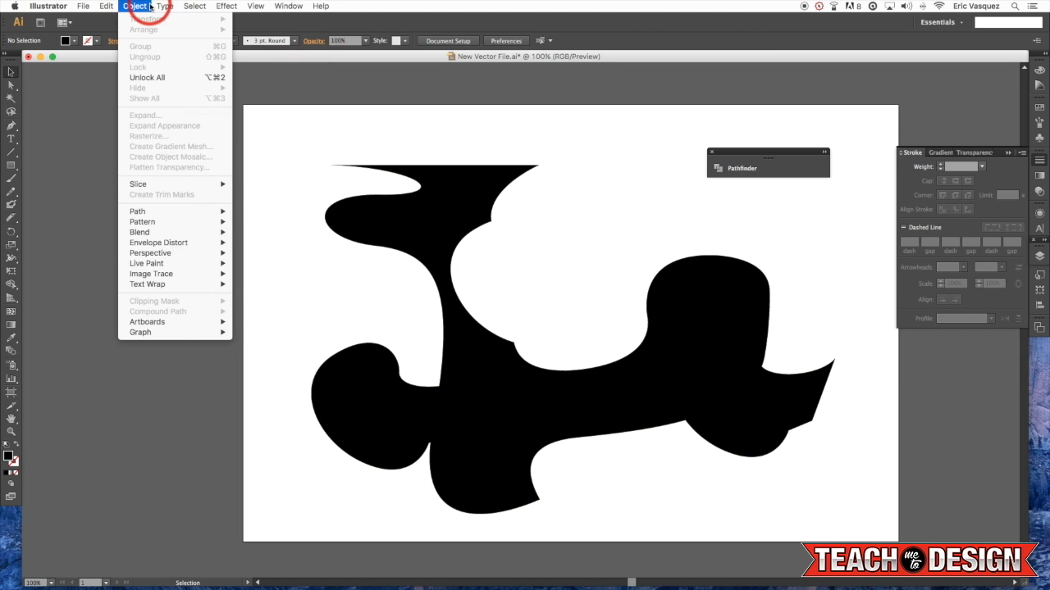
left_click(153, 71)
Lock the united black shape in place.
left_click(136, 6)
mouse_move(164, 68)
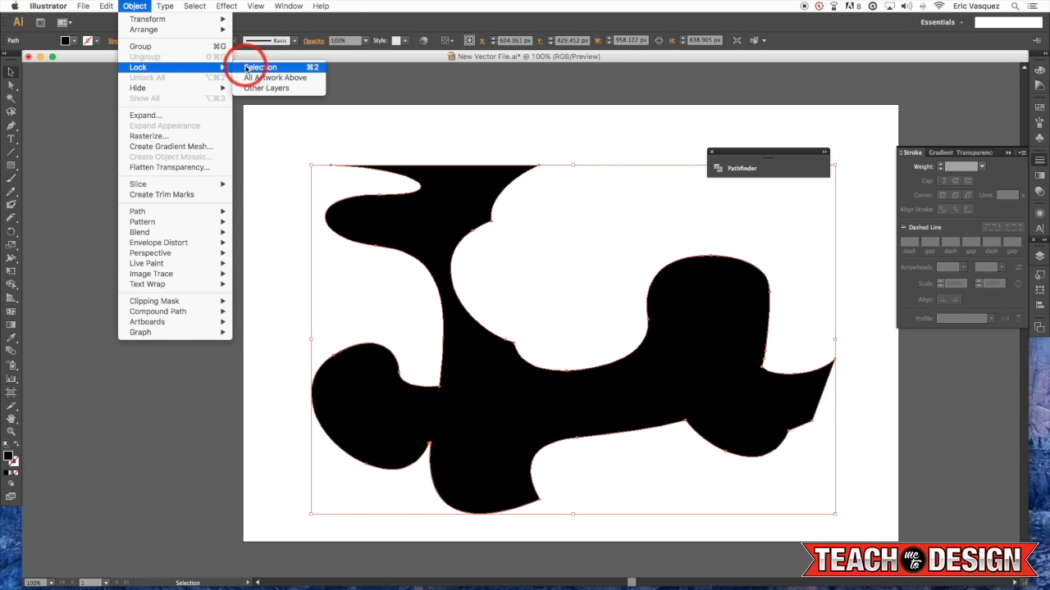
left_click(294, 68)
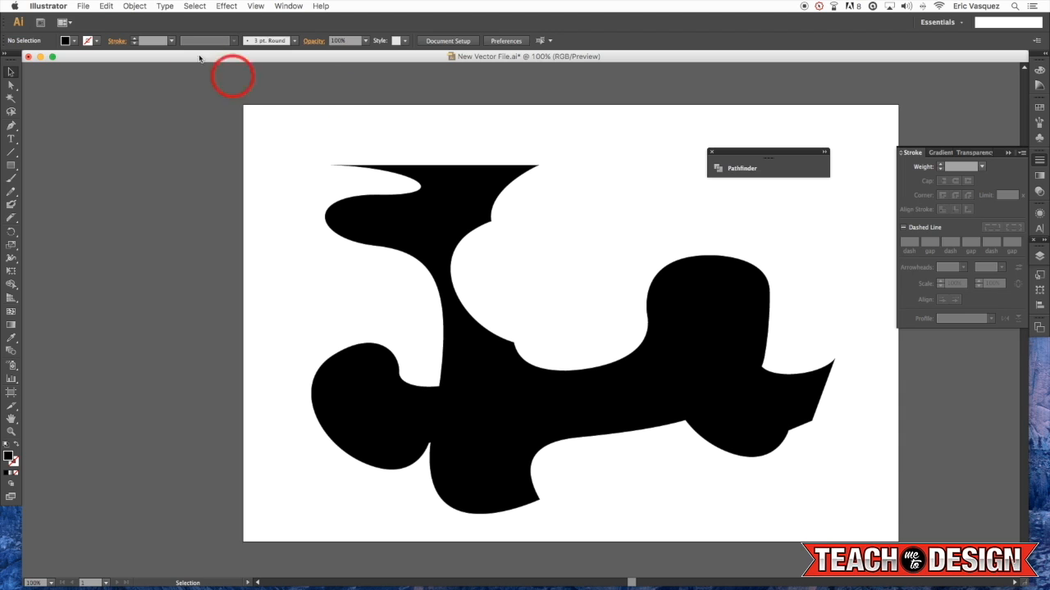
Unlock all artwork again, and relock the united black shape in place.
left_click(135, 5)
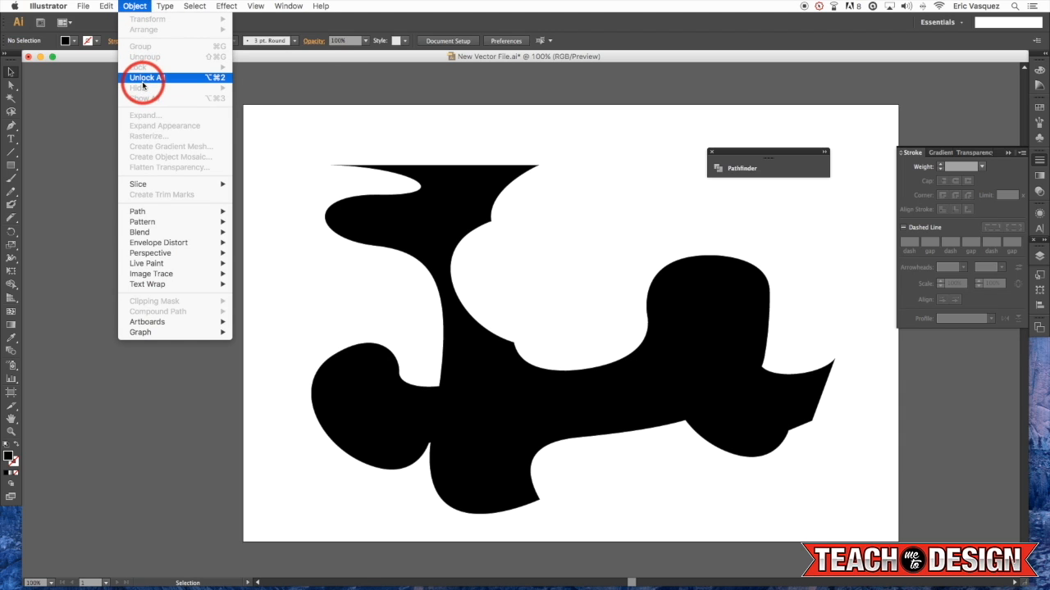
left_click(141, 7)
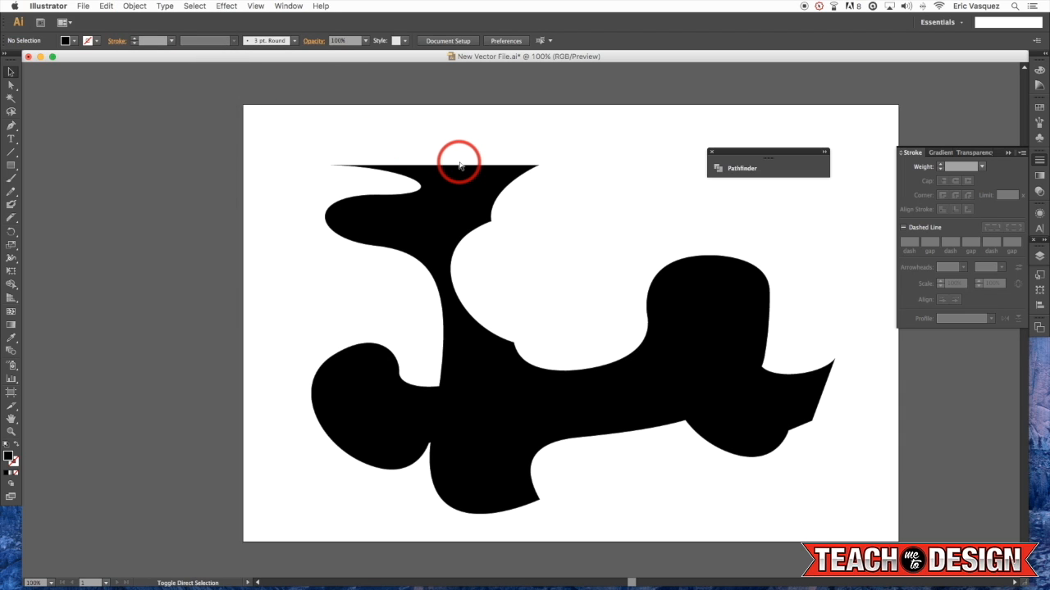
key("alt+super+2")
scroll(557, 283, "right", 2)
key("super+2")
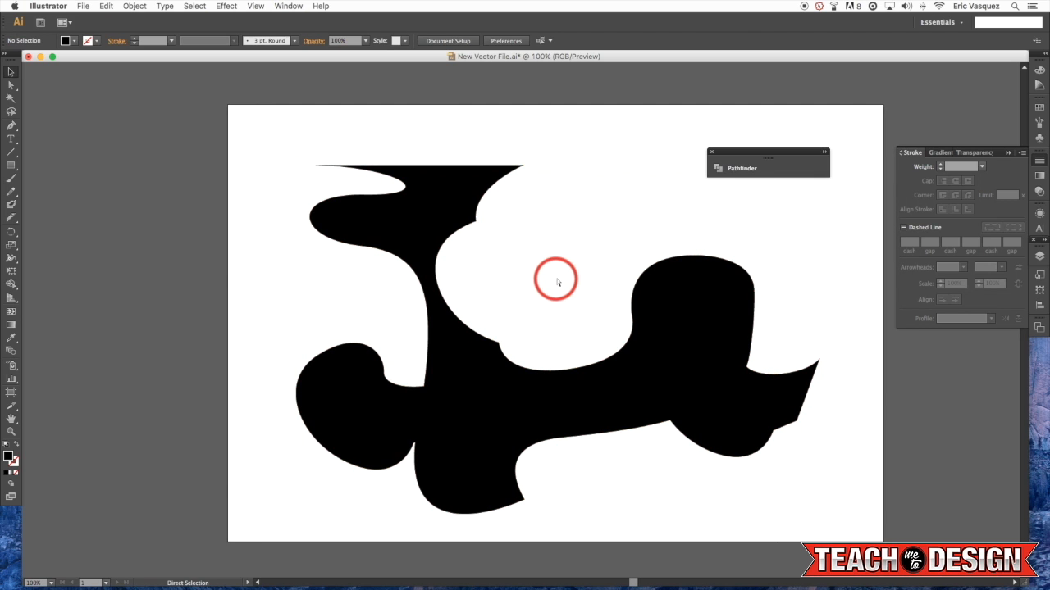
Set the Pen tool to draw with no fill and a white 1 pt stroke.
key("p")
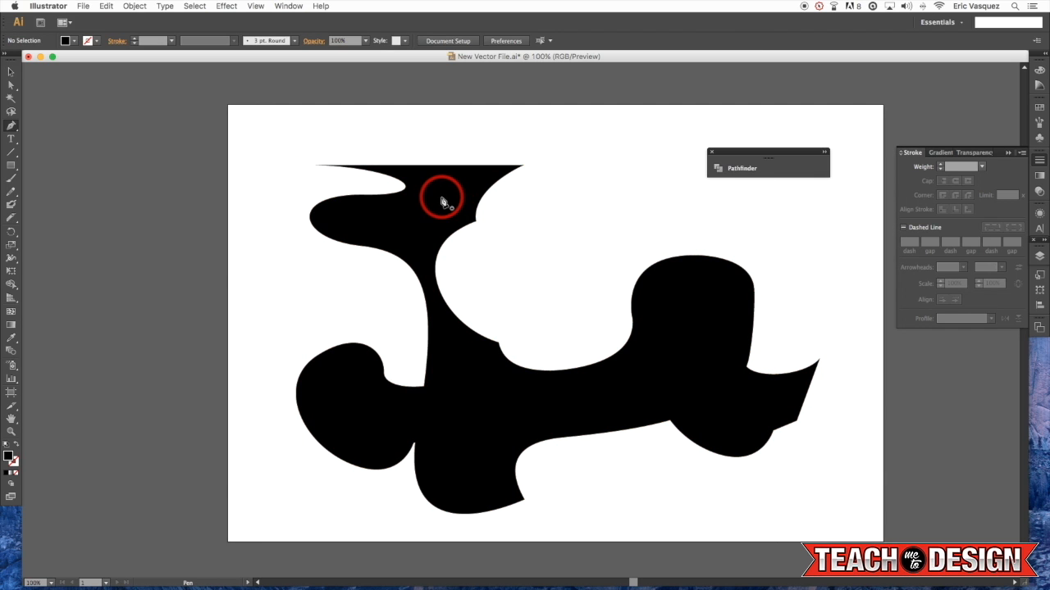
scroll(446, 199, "down", 1)
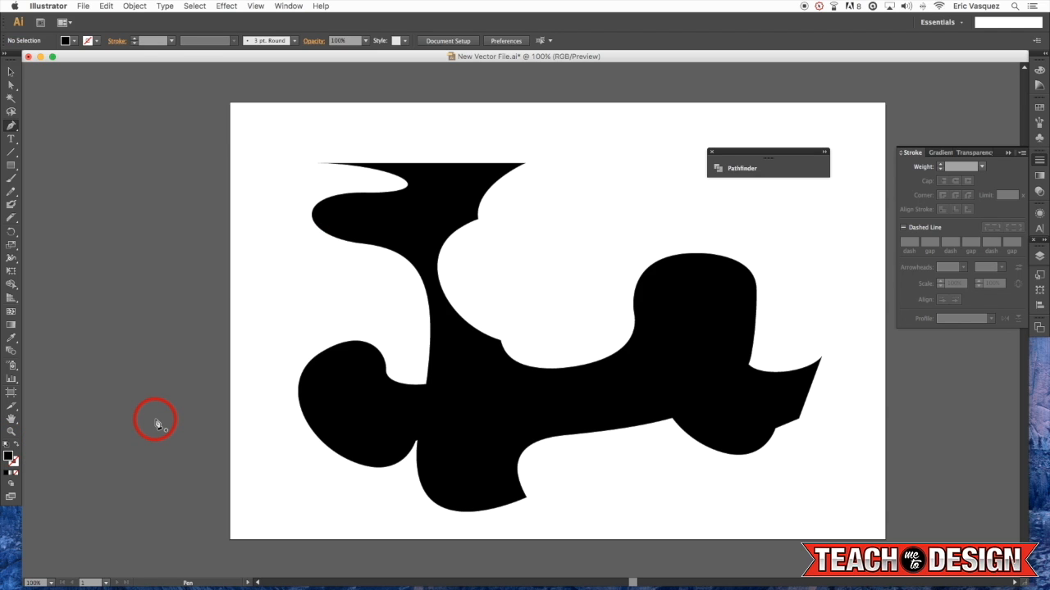
key("d")
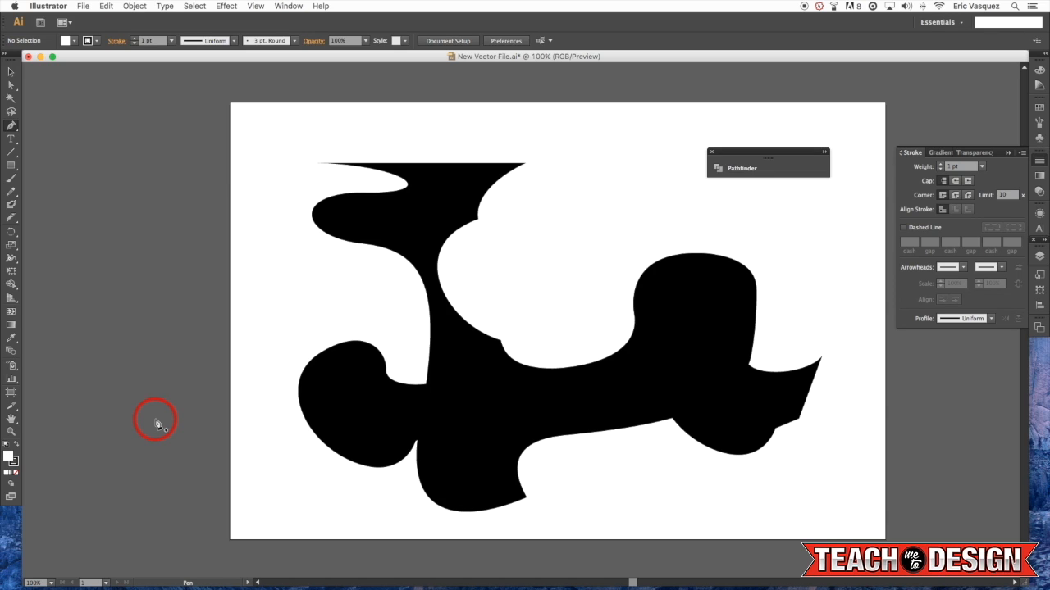
left_click(17, 476)
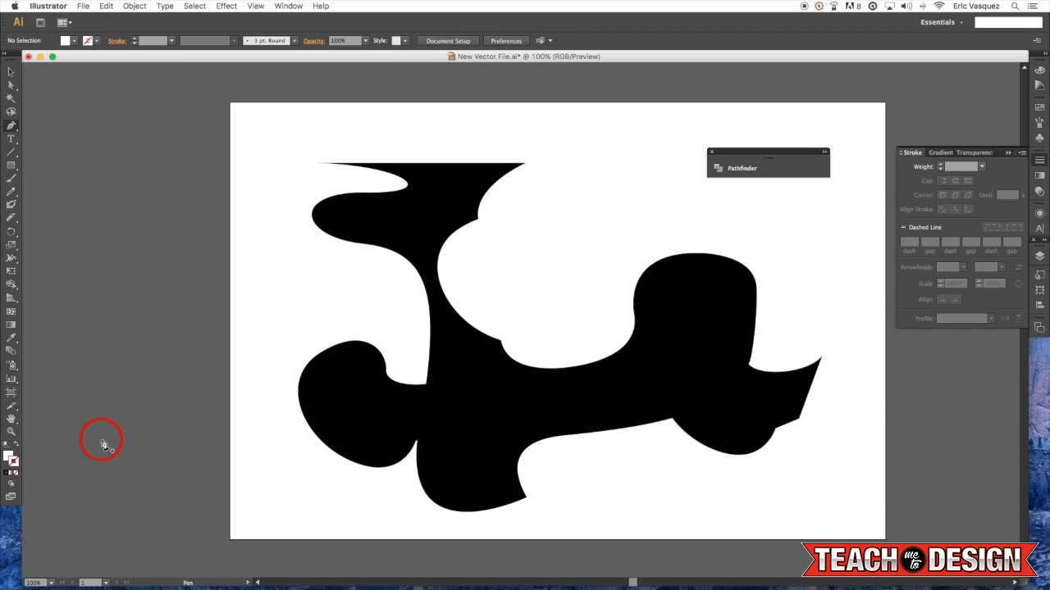
key("shift+x")
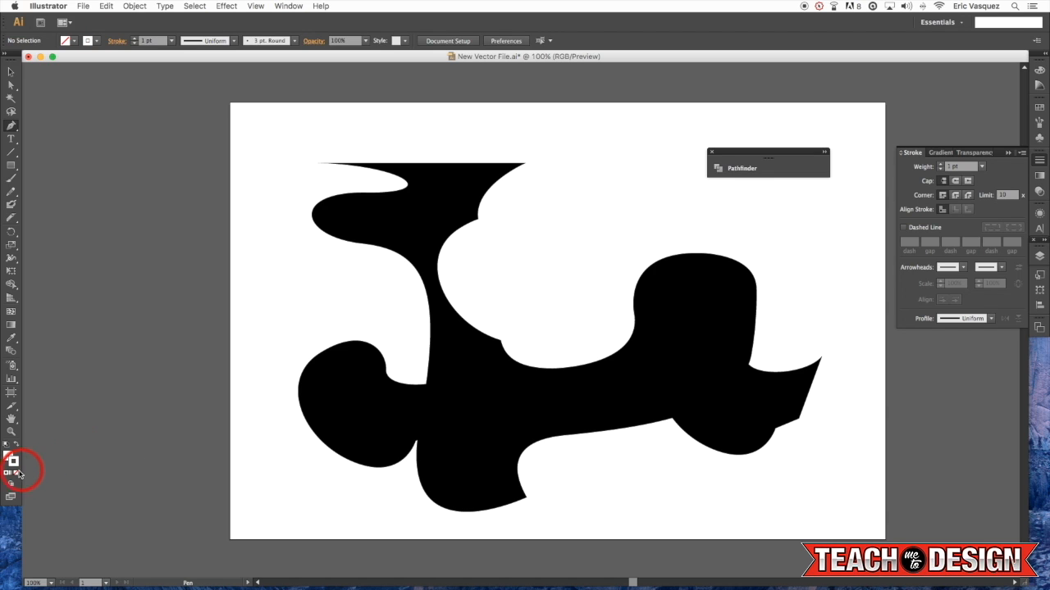
Draw a curved highlight path inside the black shape's upper-left edge down to the stem's base, and start its return curve back up the stem.
left_click(401, 170)
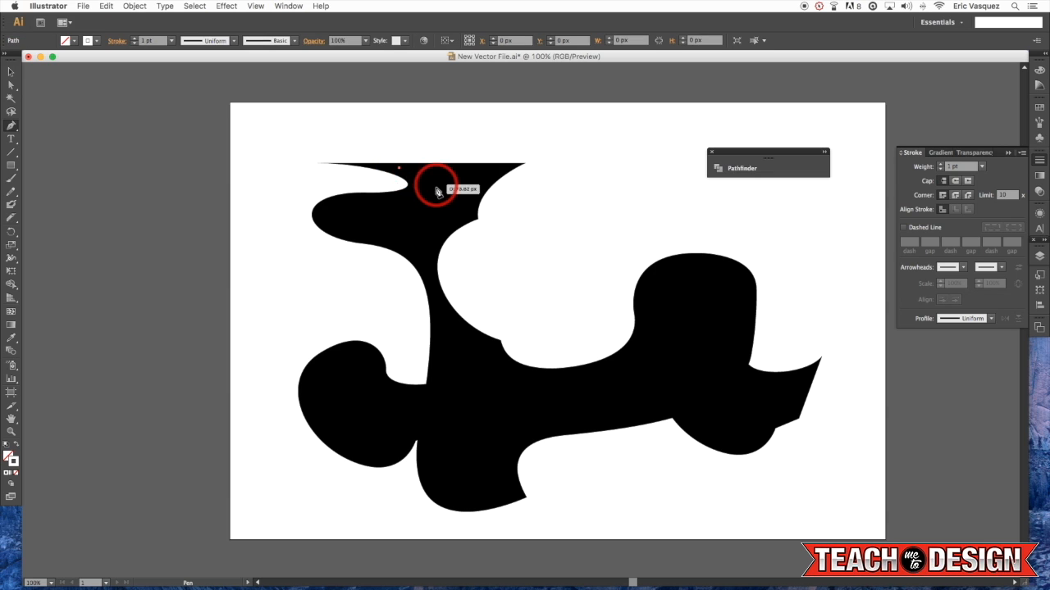
left_click_drag(395, 197, 321, 215)
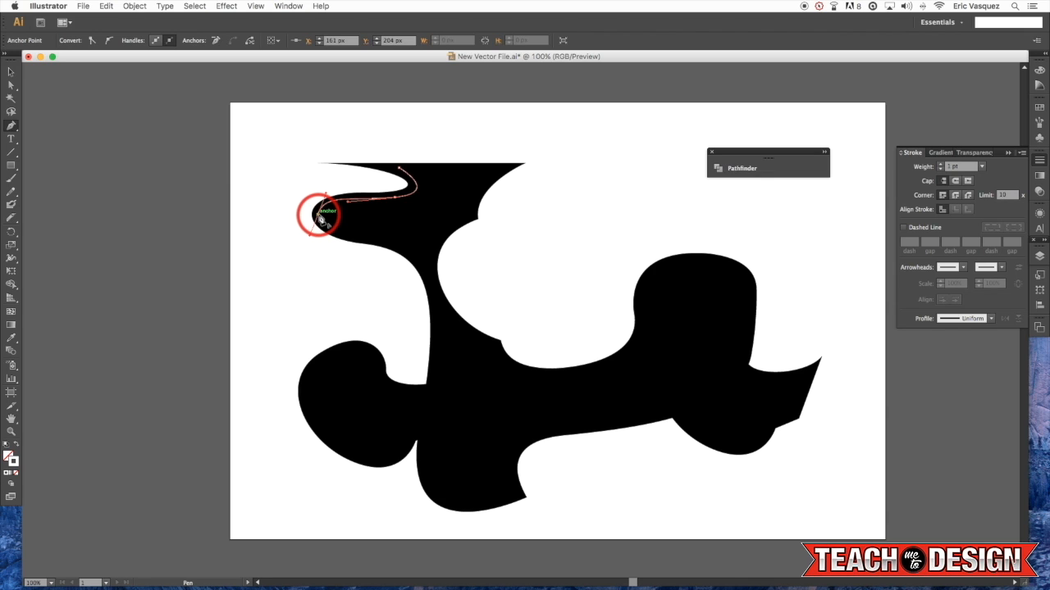
left_click_drag(326, 221, 426, 244)
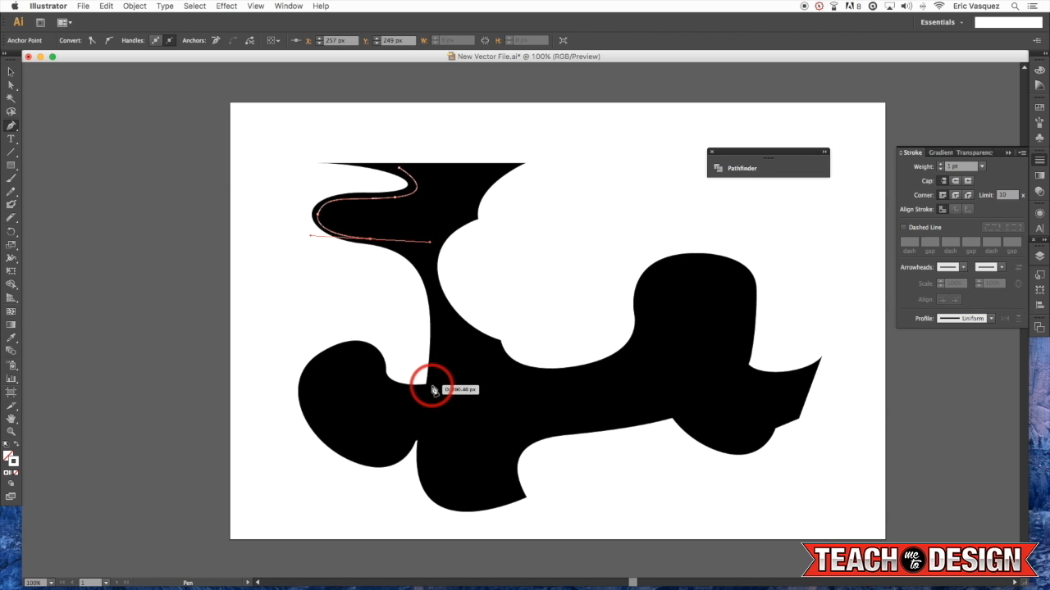
left_click_drag(430, 384, 410, 473)
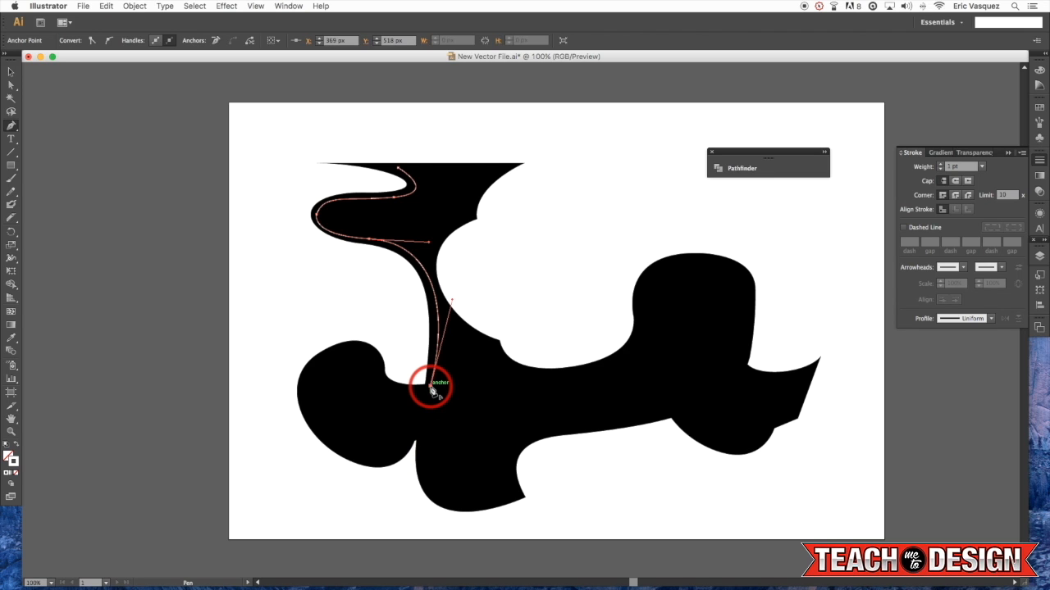
left_click_drag(433, 390, 263, 221)
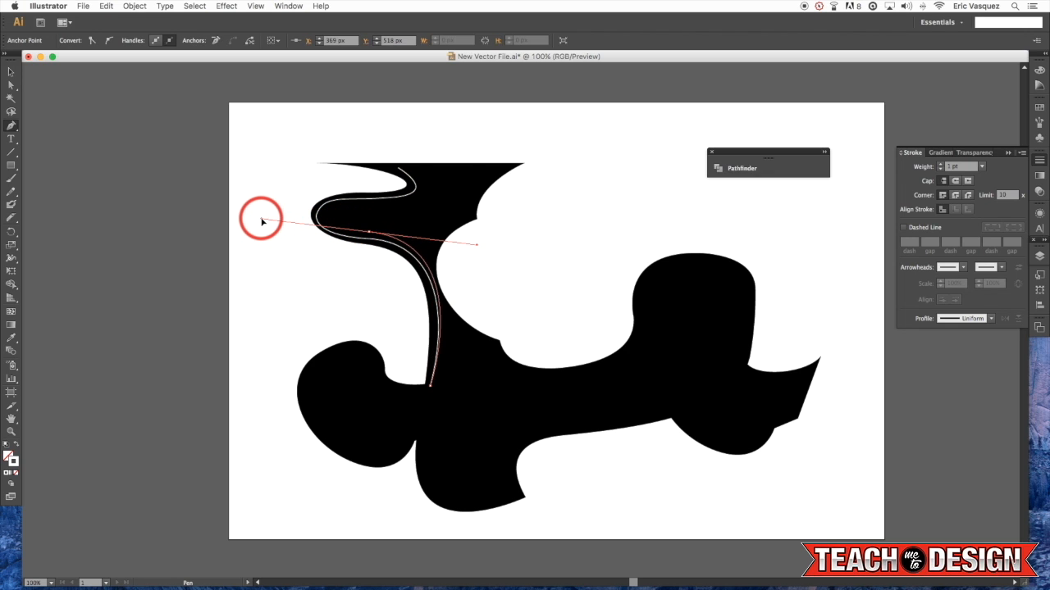
left_click_drag(259, 222, 258, 225)
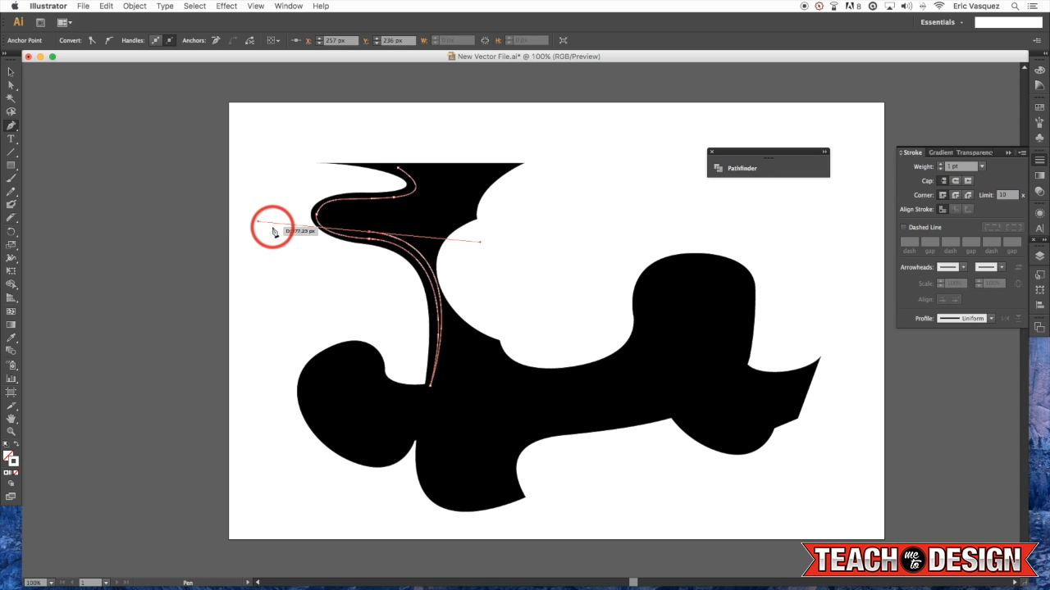
left_click(331, 209)
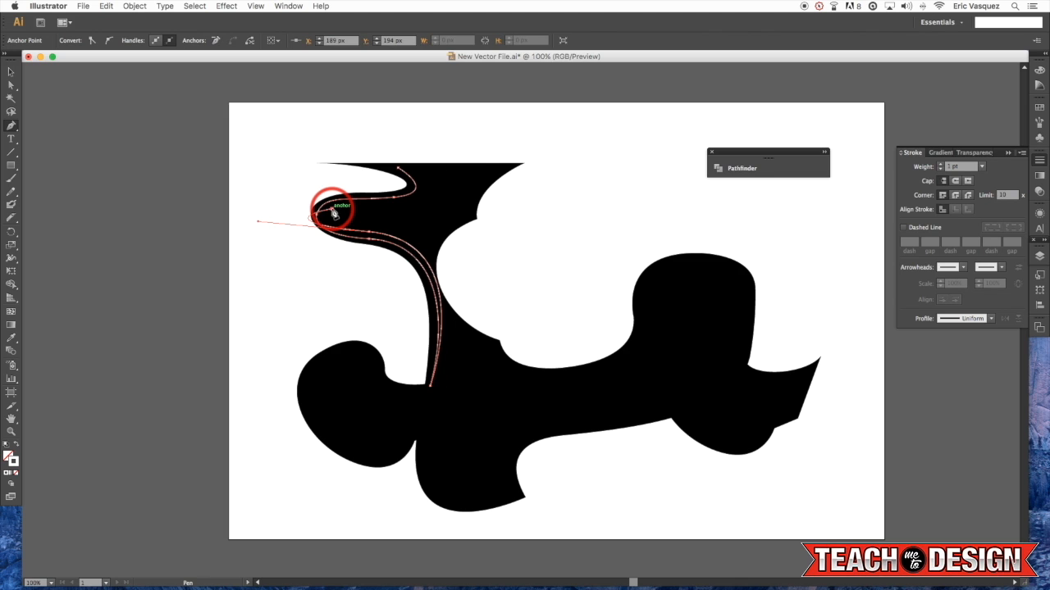
key("super+equal")
key("super+equal")
left_click_drag(332, 210, 565, 299)
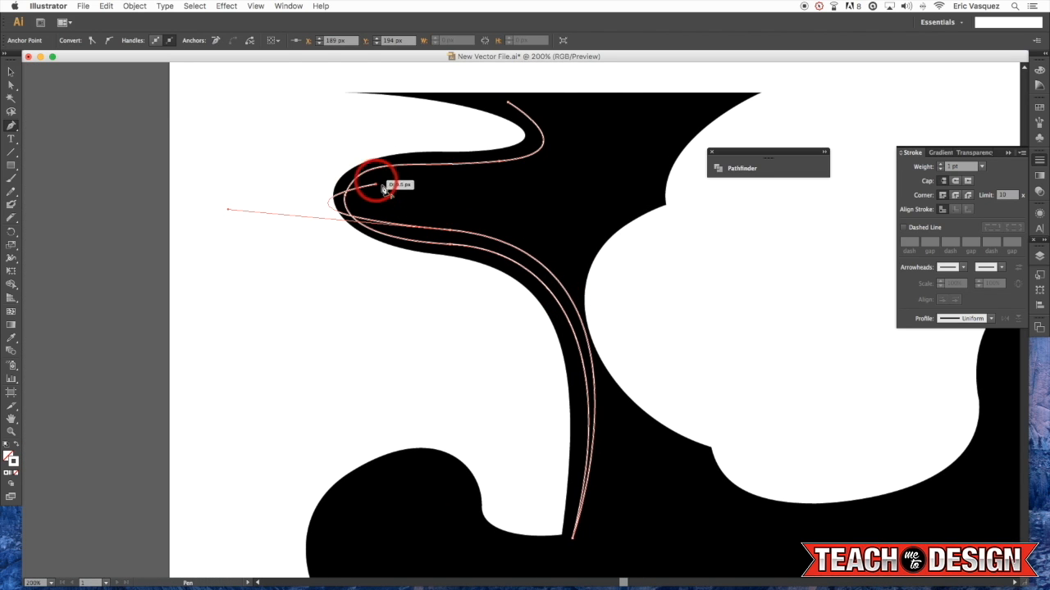
key("super+z")
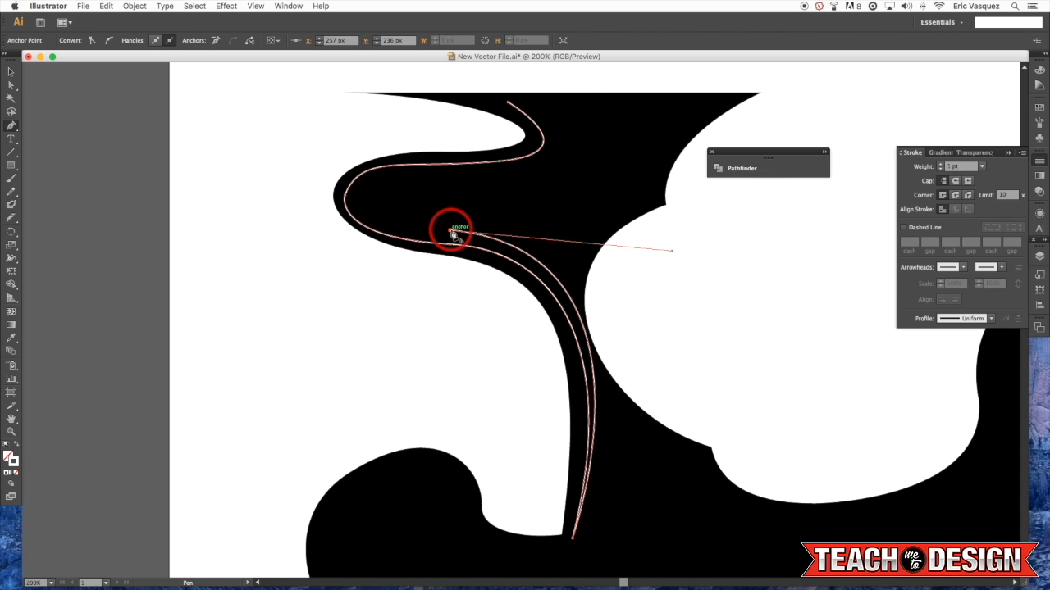
Continue the return curve around the upper-left bend, and close the highlight path at its starting anchor.
left_click_drag(364, 198, 364, 173)
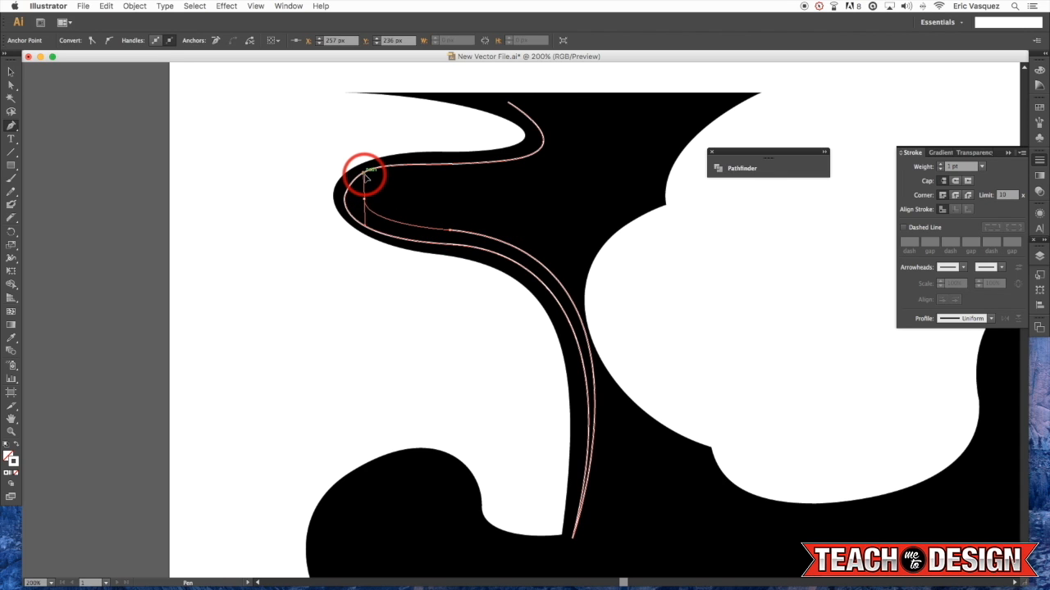
left_click_drag(497, 180, 451, 251)
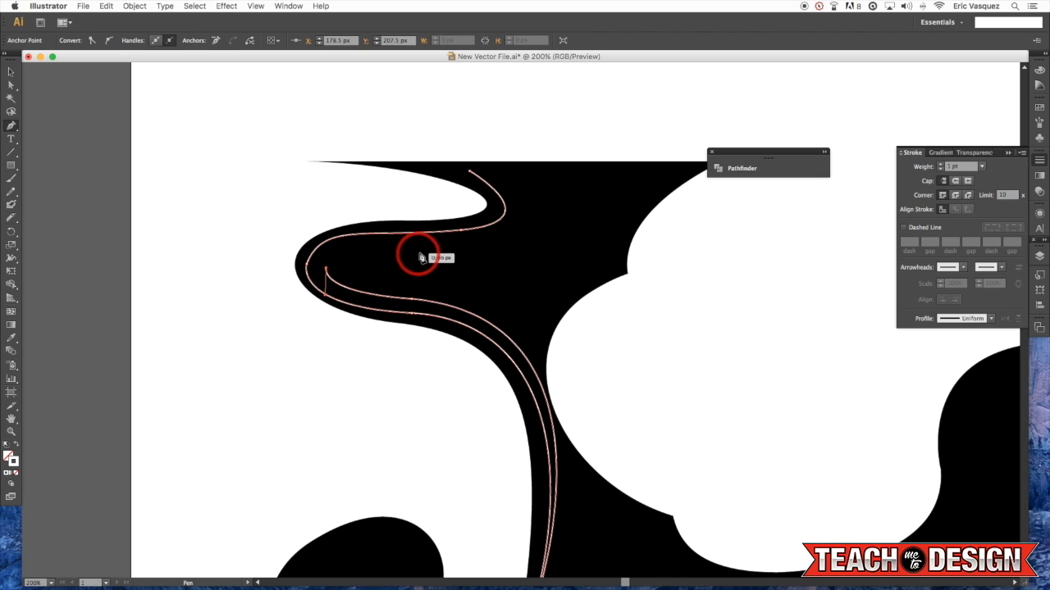
left_click_drag(420, 247, 527, 253)
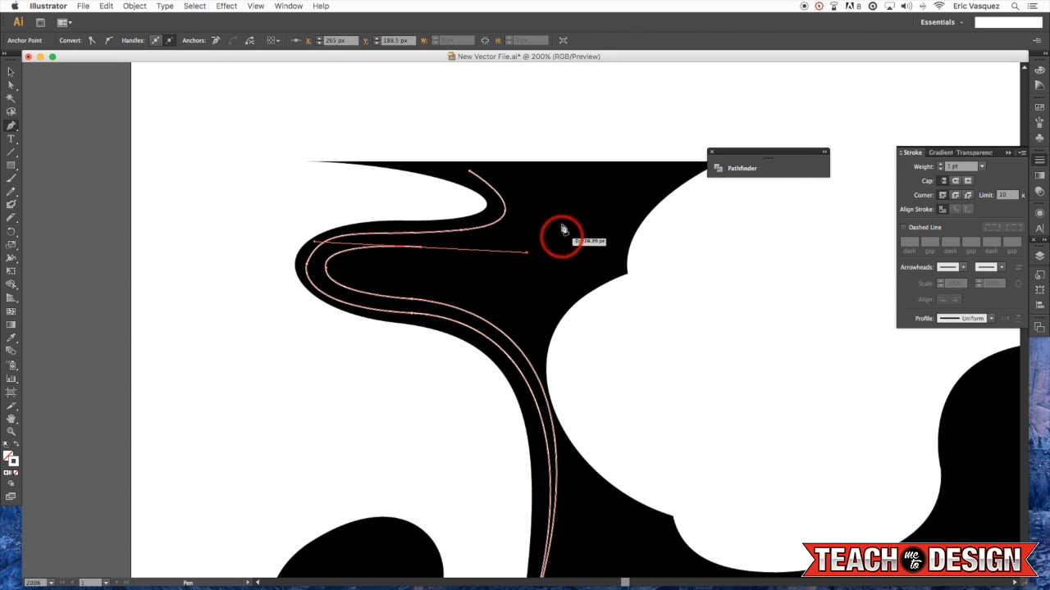
left_click(471, 173)
mouse_move(469, 172)
left_mouse_down()
mouse_move(424, 162)
mouse_move(396, 137)
left_mouse_up()
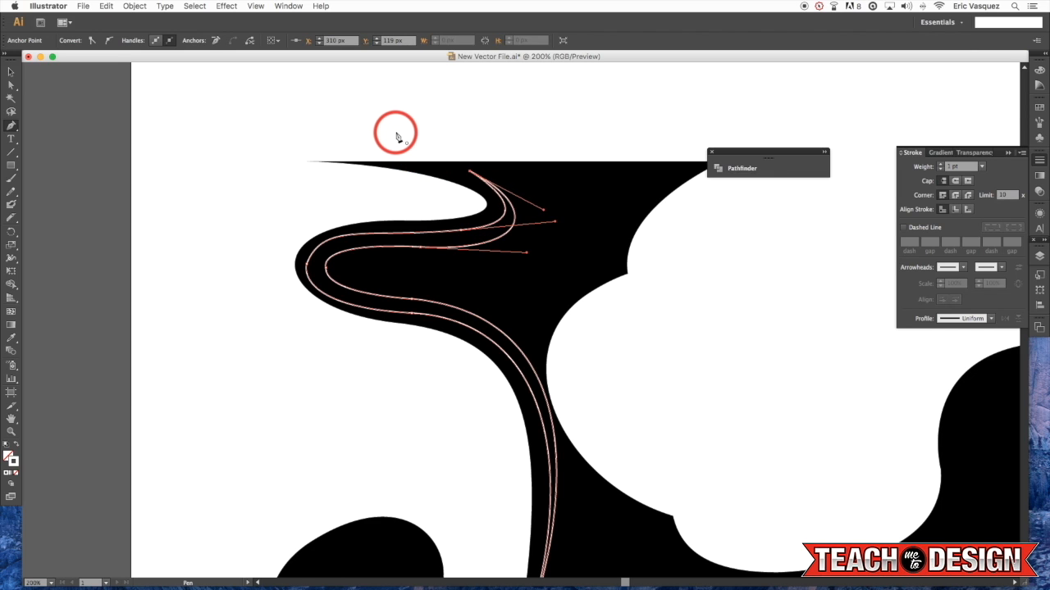
Swap the highlight path's fill and stroke so it has a white fill and no stroke, and deselect it.
key("super+minus")
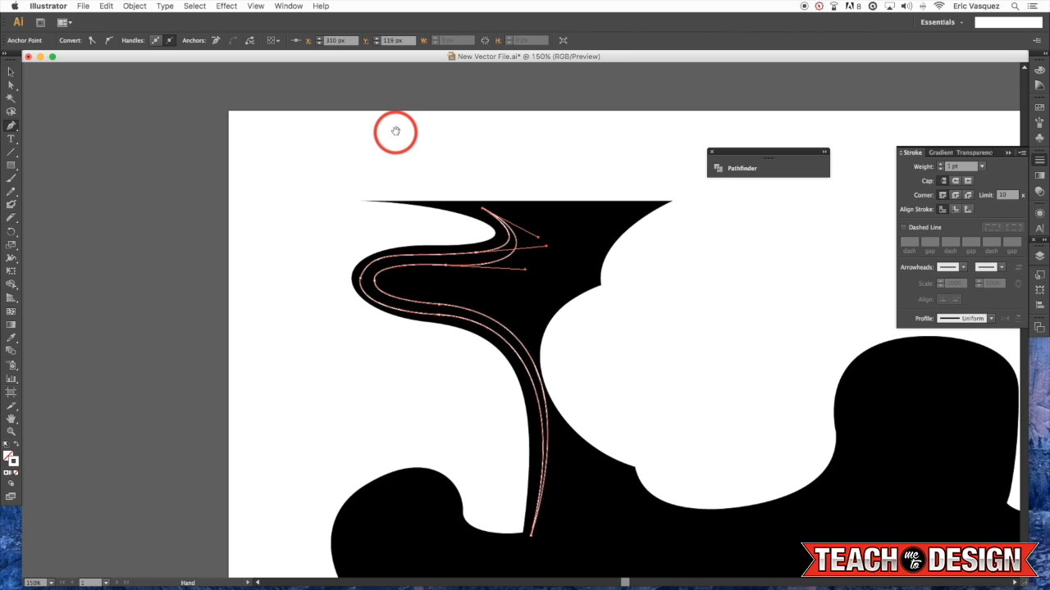
scroll(492, 238, "down", 2)
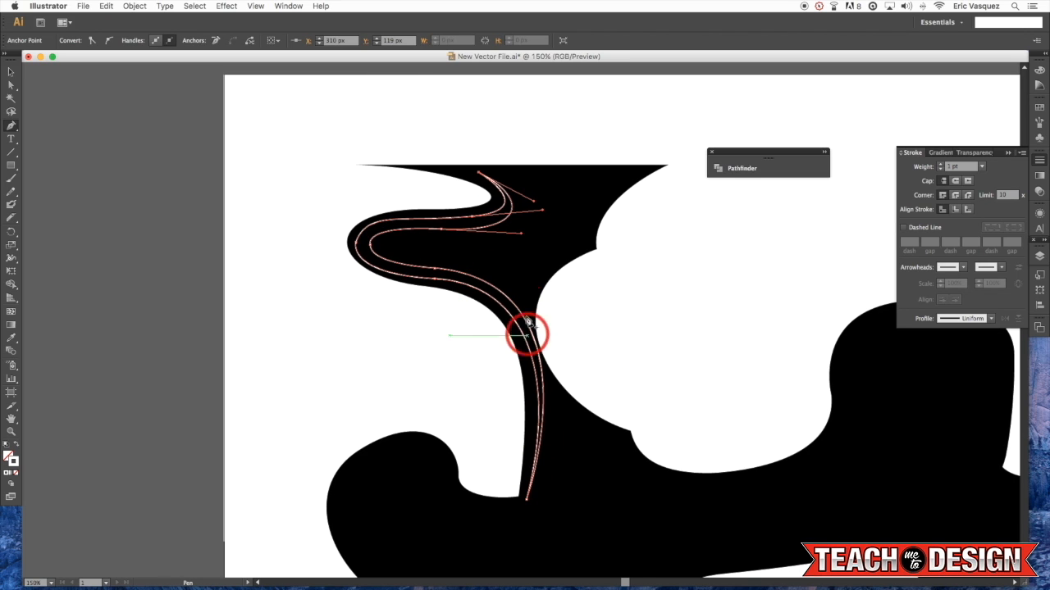
key("shift+x")
key("v")
left_click(656, 310)
left_click_drag(657, 337, 664, 339)
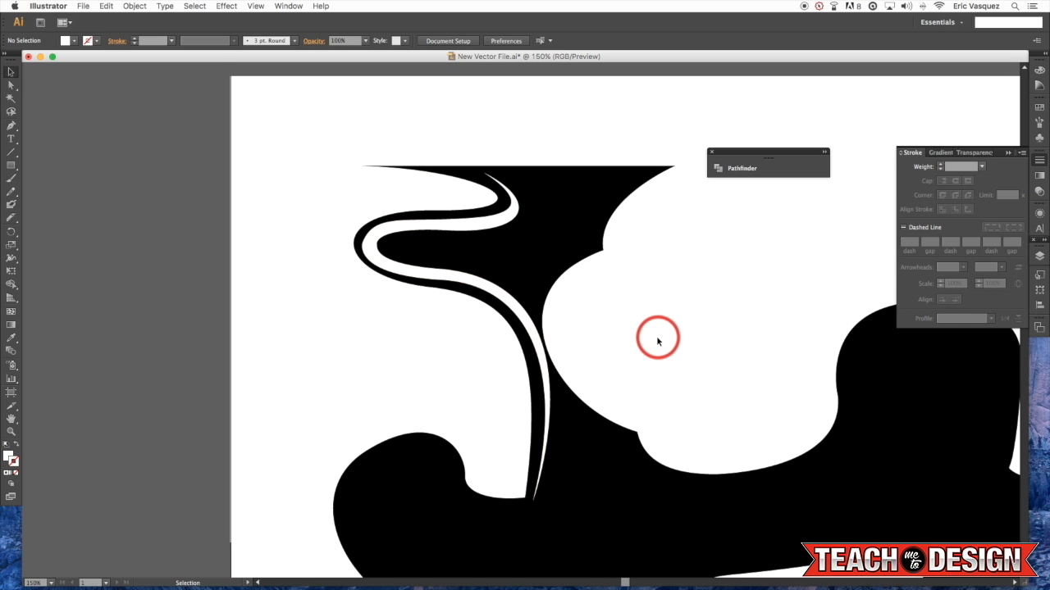
left_click_drag(515, 309, 513, 310)
left_click(673, 315)
left_click_drag(704, 368, 713, 343)
key("super+minus")
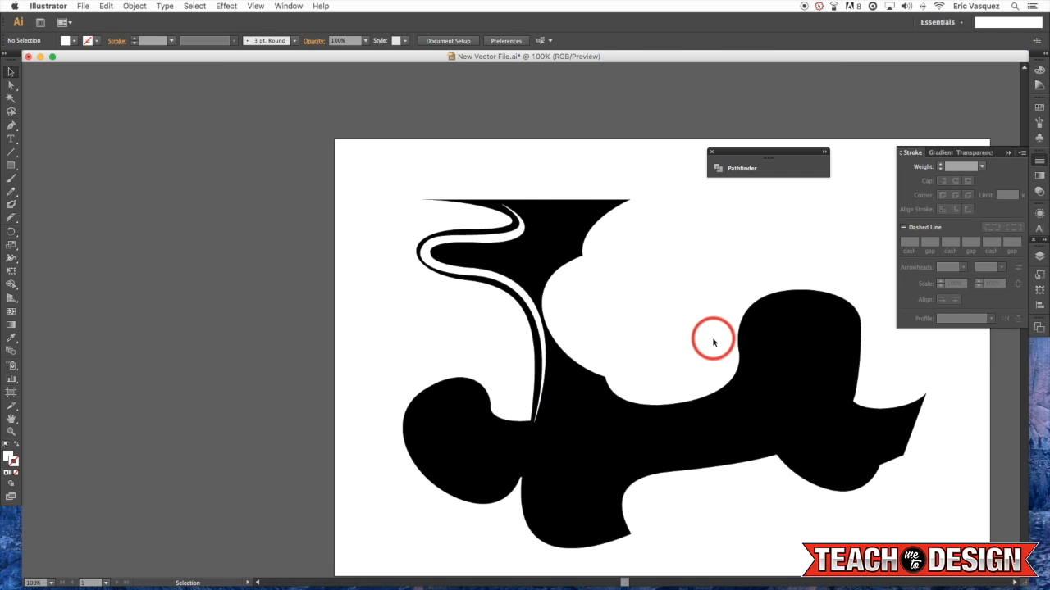
Draw a closed white crescent highlight with the Pen tool inside the shape's lower-left rounded lobe, and deselect it.
scroll(714, 343, "down", 5)
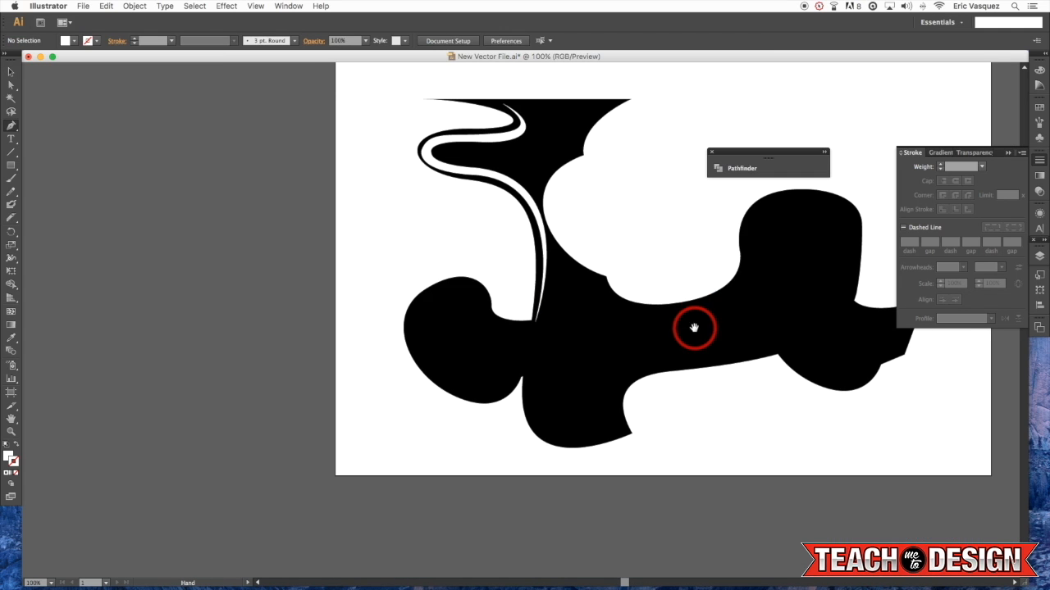
left_click(485, 300)
left_click_drag(433, 297, 404, 321)
left_click_drag(478, 392, 536, 408)
left_click(479, 392)
left_click_drag(484, 298, 567, 302)
key("super+shift+a")
Draw a closed, tapered white highlight beneath the black shape's central dip, and deselect it.
scroll(672, 337, "right", 5)
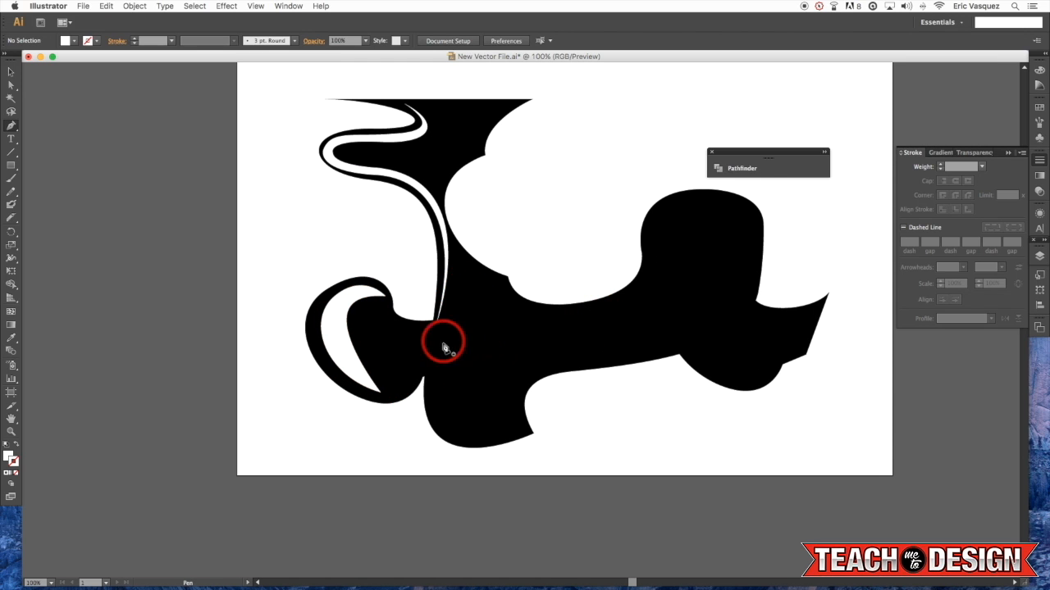
left_click(501, 280)
left_click_drag(600, 305, 695, 269)
left_click(601, 306)
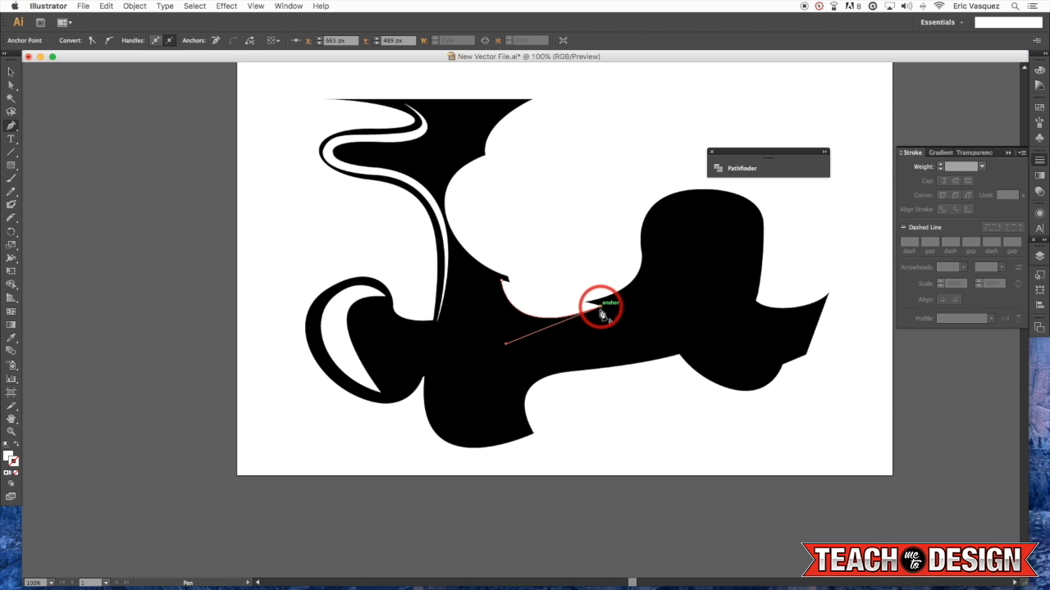
left_click(501, 281)
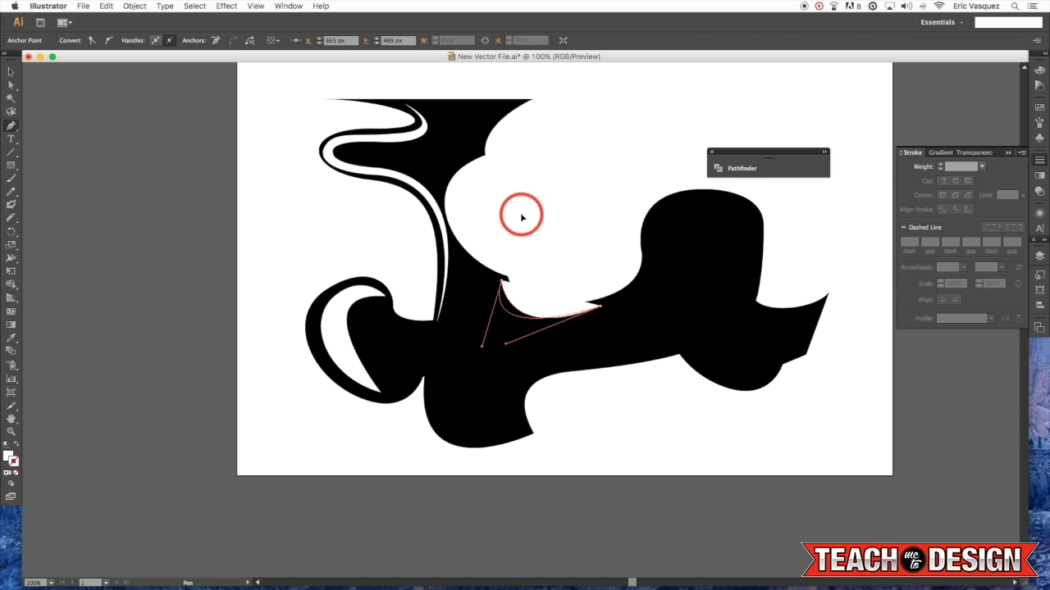
key("ctrl+shift+a")
Draw the outer curve of a white highlight from the right hump's upper edge down toward the central dip, and refine its handle.
left_click_drag(627, 197, 528, 207)
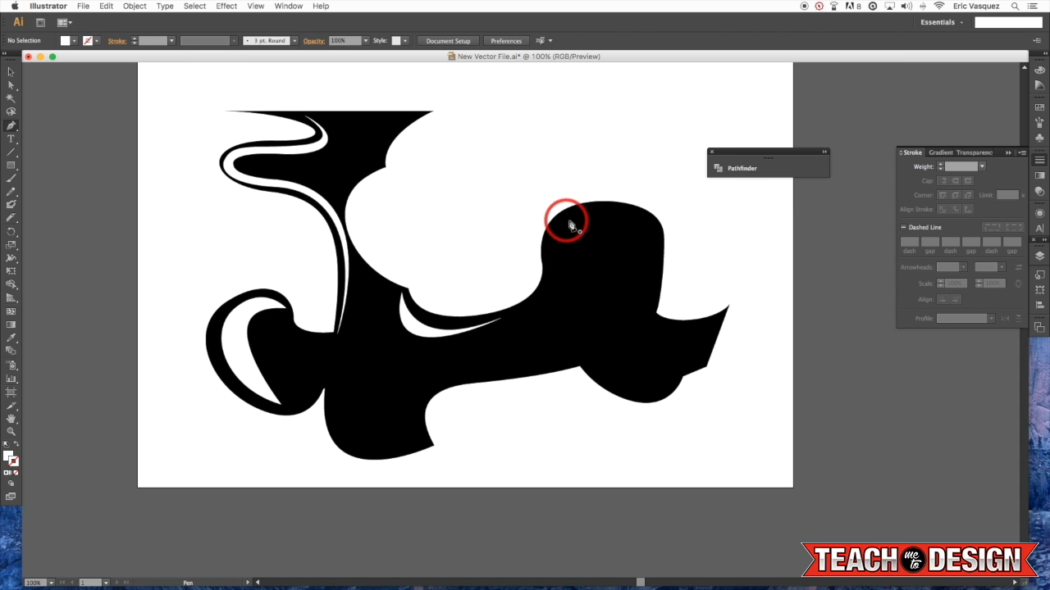
left_click(623, 213)
left_click_drag(554, 262, 529, 319)
key("super+plus")
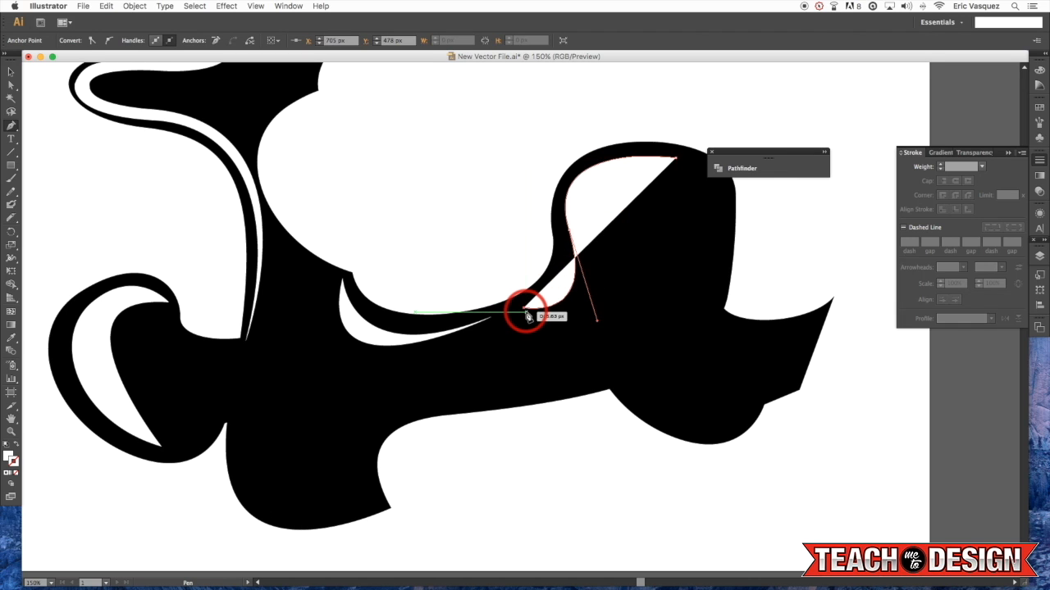
left_click_drag(599, 322, 591, 290)
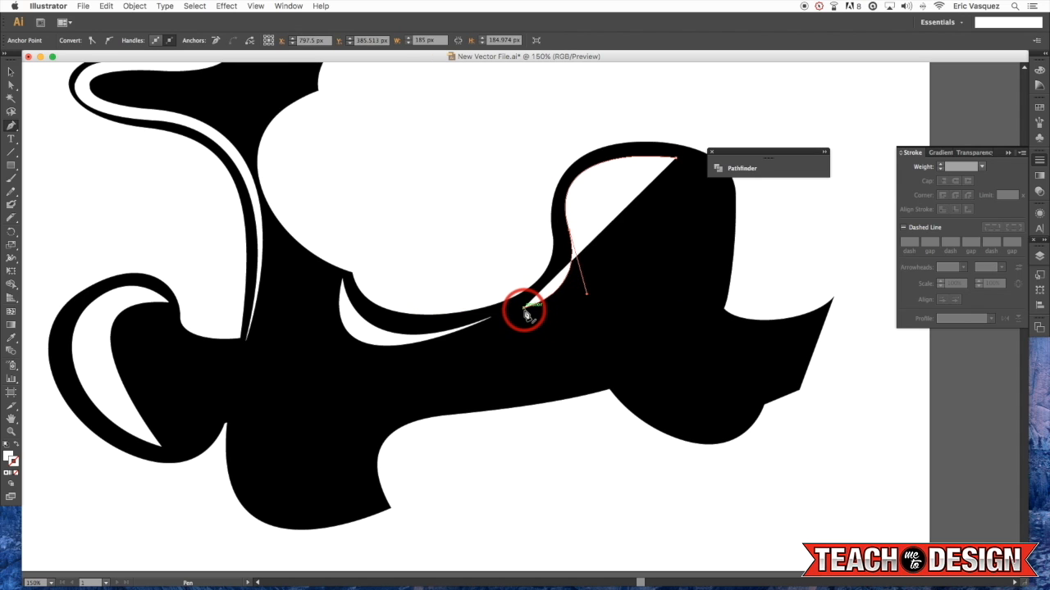
Draw the inner return curve of the right hump's highlight, close the path at its starting anchor, and deselect it.
left_click_drag(527, 311, 585, 142)
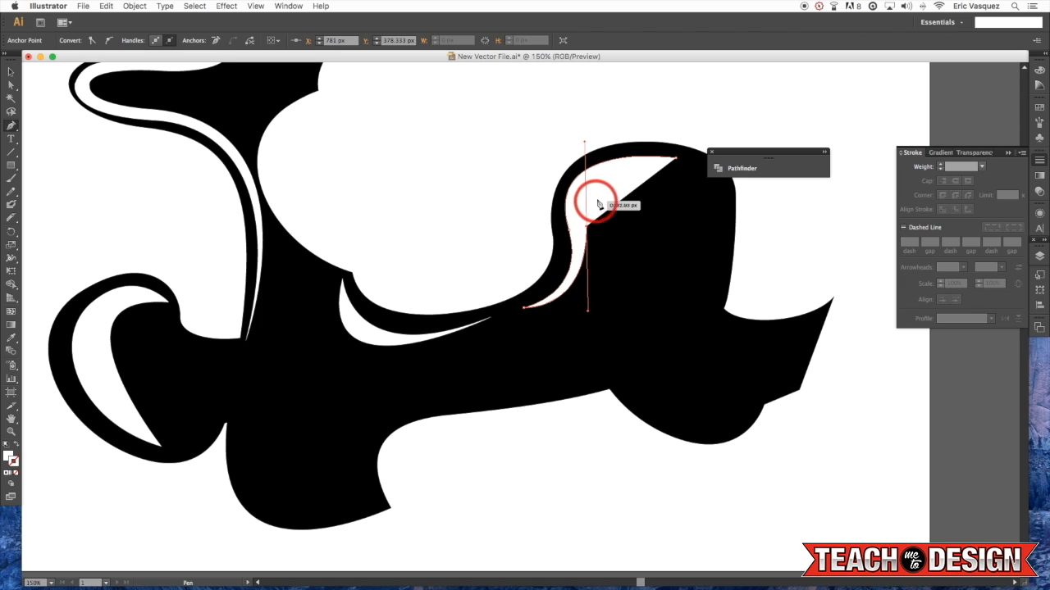
left_click_drag(576, 261, 638, 179)
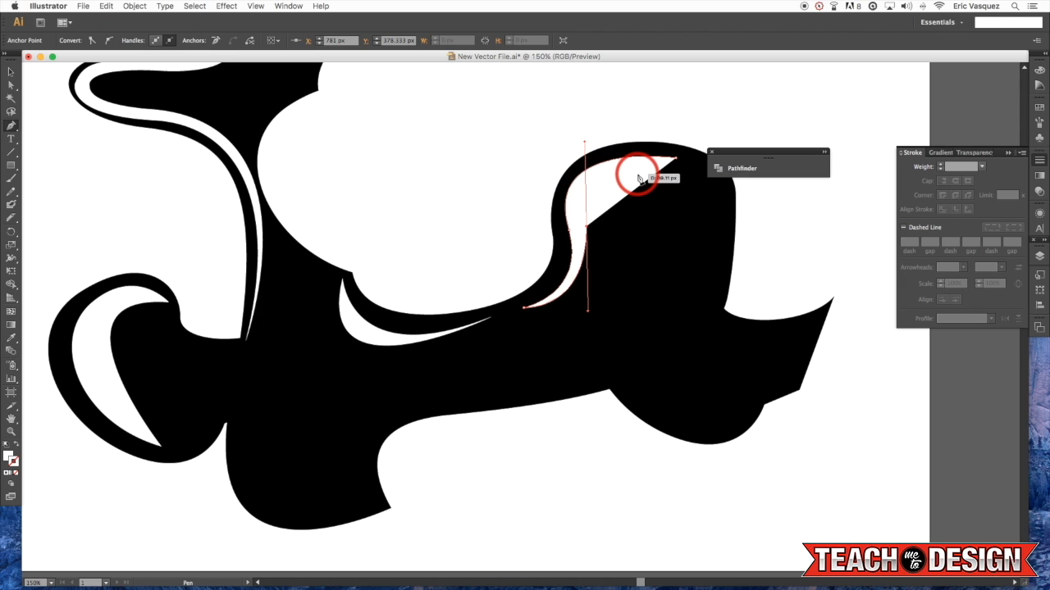
left_click_drag(639, 178, 676, 160)
left_click(677, 159)
key("shift+x")
left_click(773, 229, "super")
left_click_drag(739, 228, 718, 218)
key("super+minus")
key("super+minus")
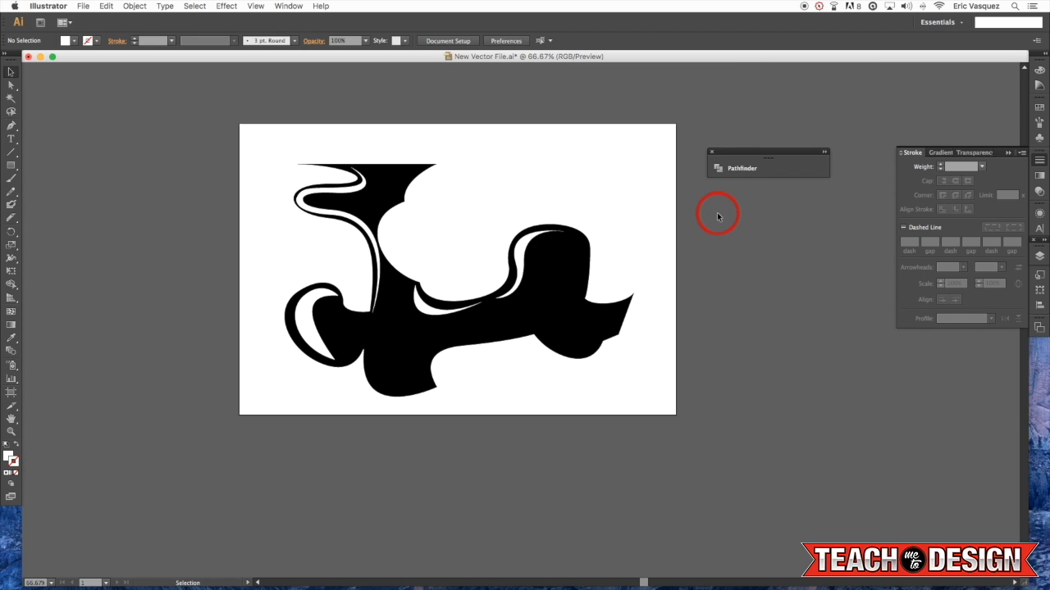
Select the white highlights on the locked artwork one after another to check that each is its own path.
scroll(716, 201, "left", 2)
left_click_drag(561, 146, 564, 203)
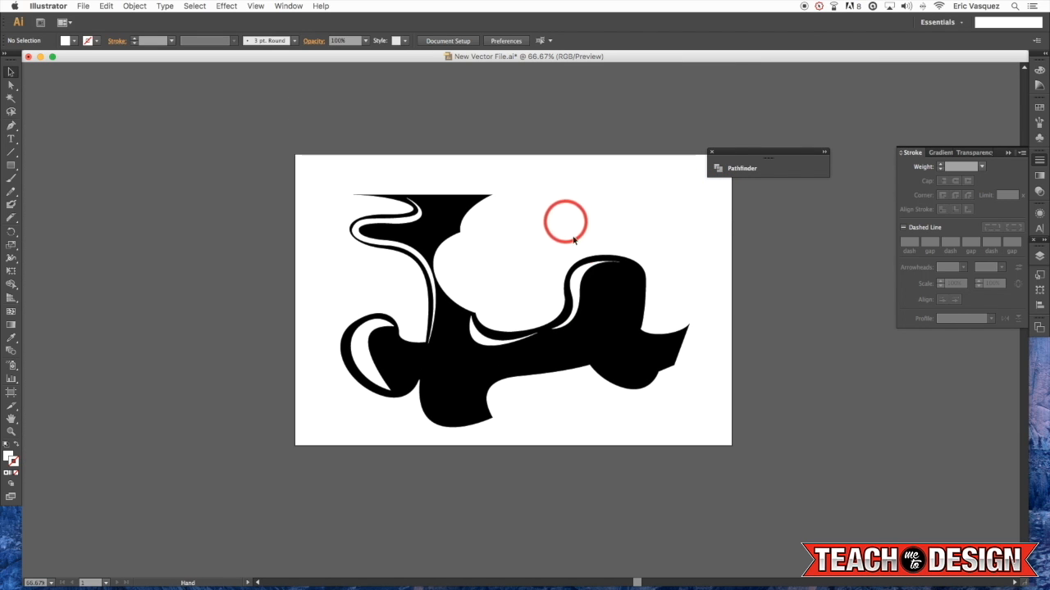
left_click(578, 282)
left_click(482, 340)
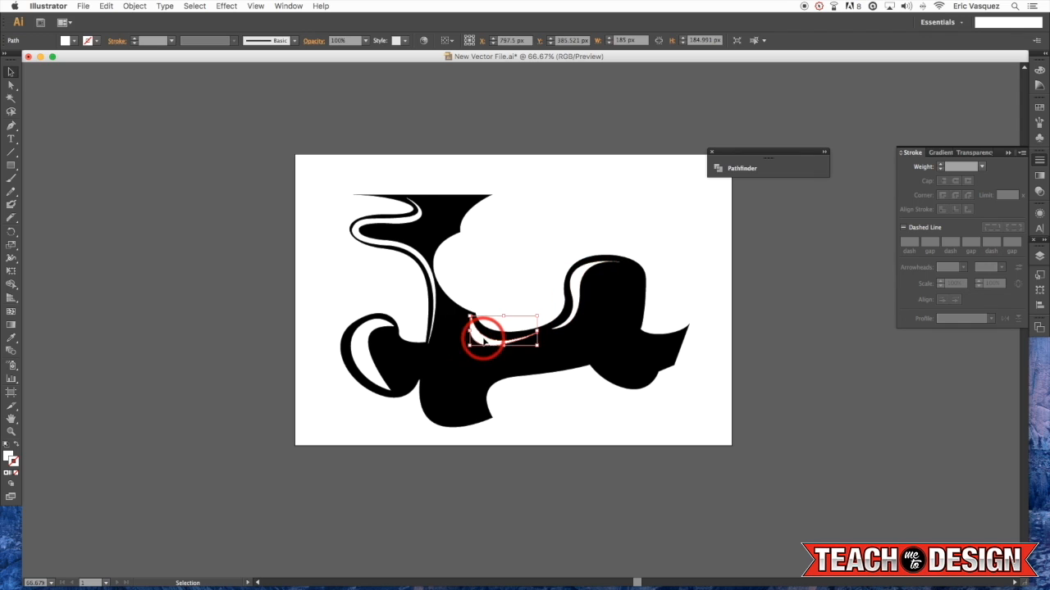
left_click(404, 221)
left_click(372, 343)
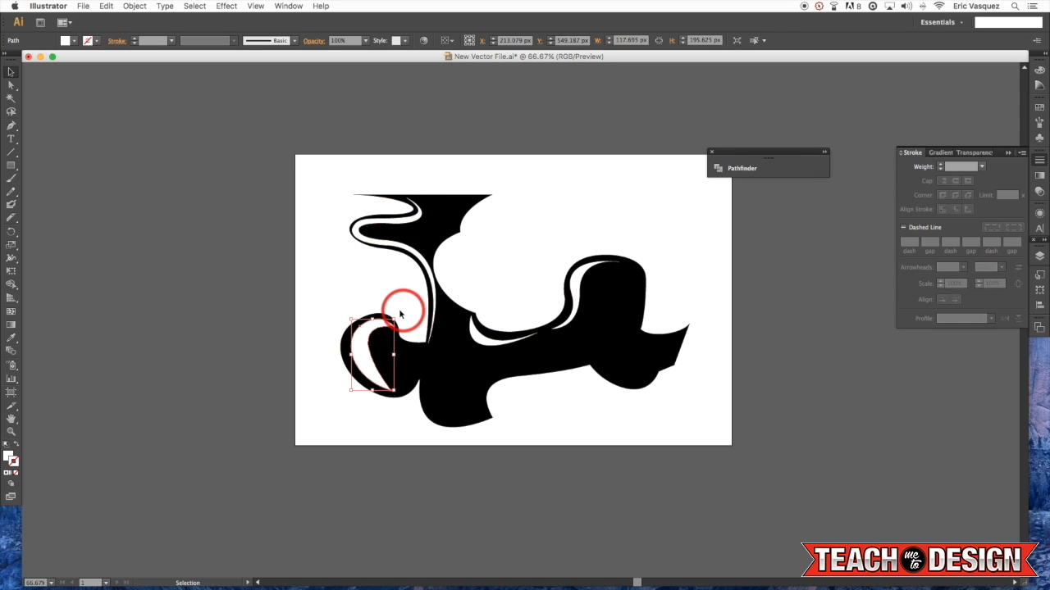
key("super+minus")
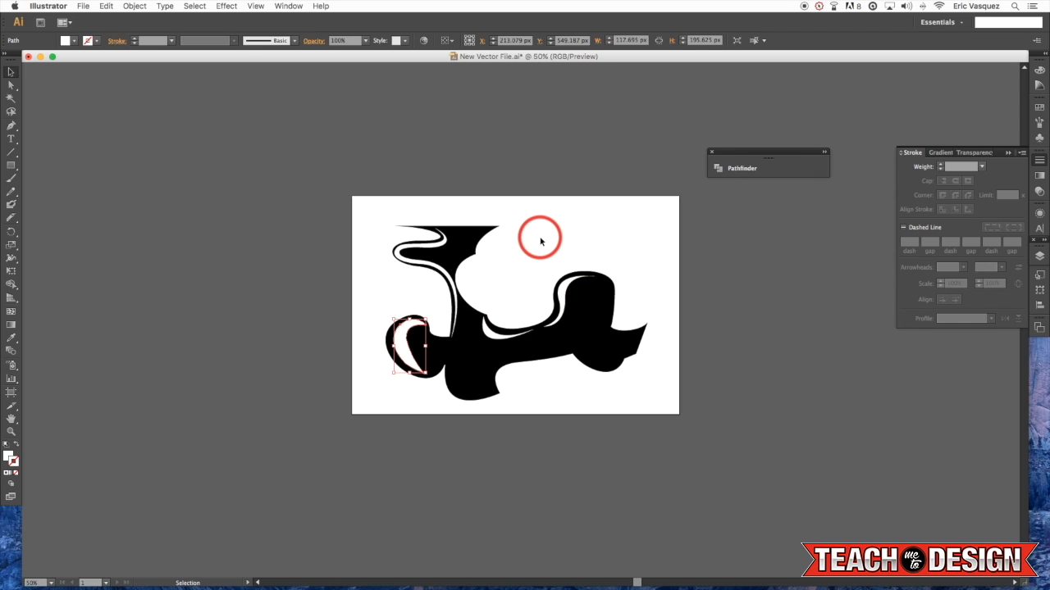
Unlock the black base shape, check it and the white highlights by selecting them individually, and clear the selection.
key("super+plus")
key("super+plus")
left_click(675, 306)
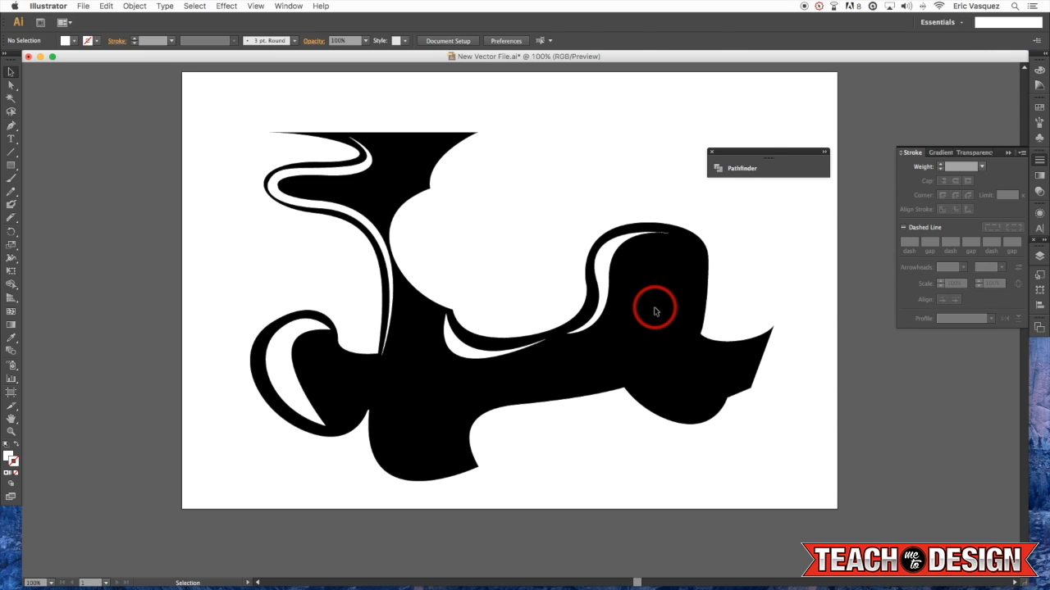
left_click(654, 309)
key("super+shift+a")
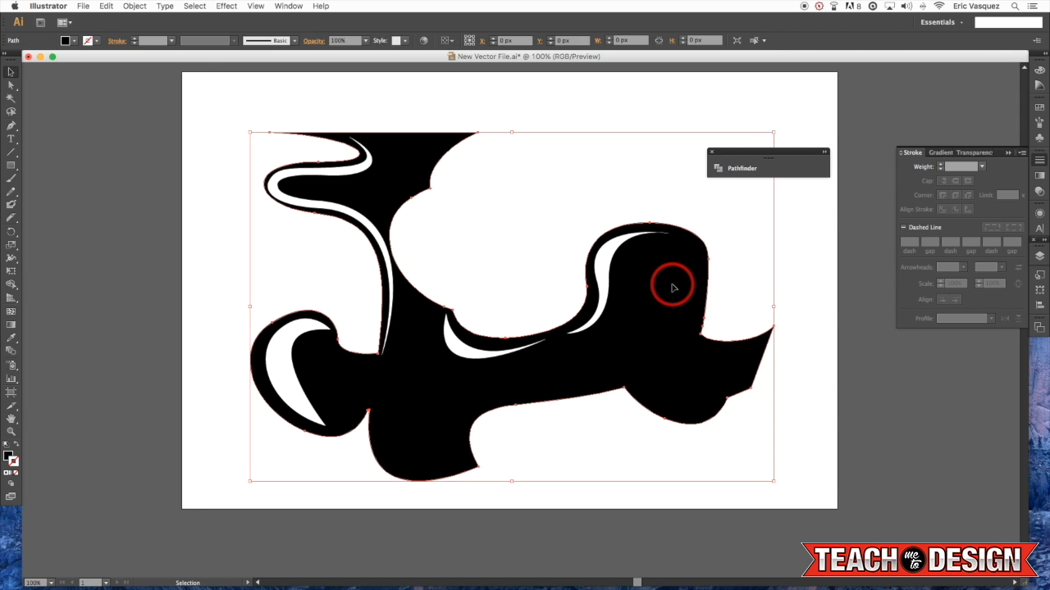
left_click(616, 241)
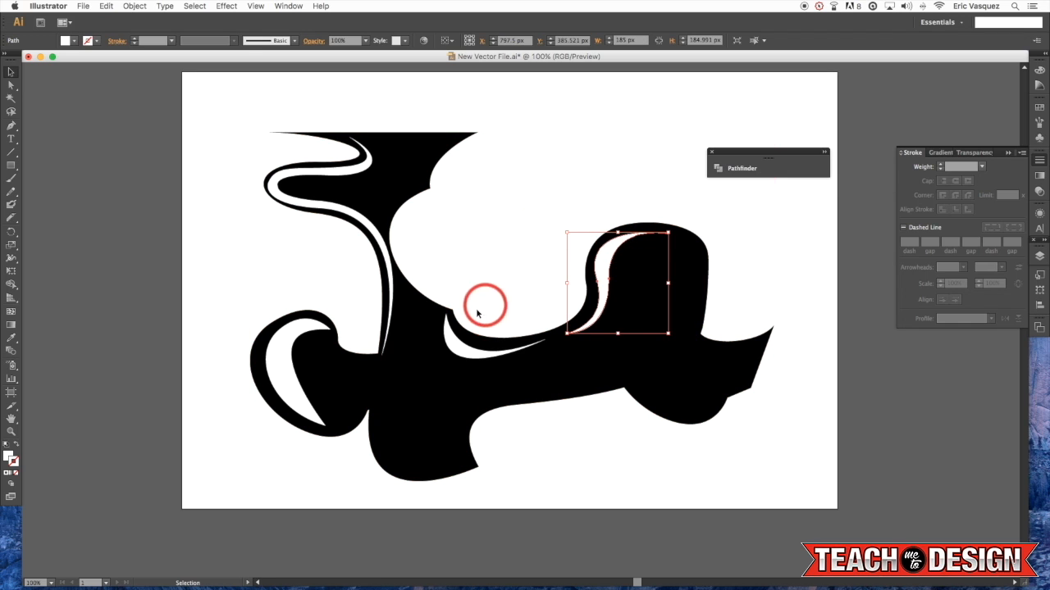
left_click(464, 346)
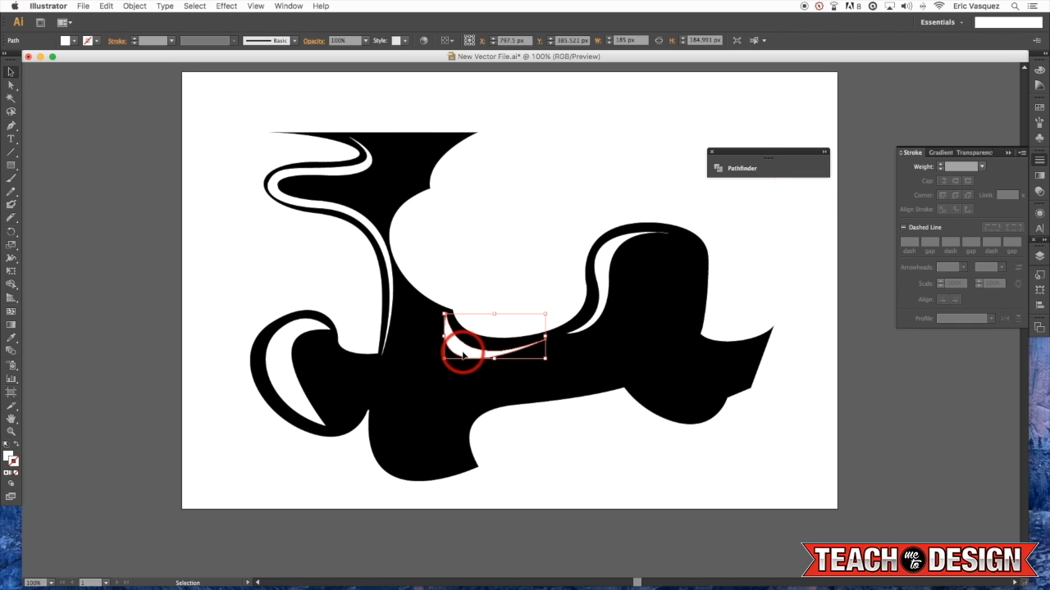
left_click(595, 220)
Show the Pathfinder options beside the artwork.
scroll(656, 197, "right", 2)
left_click(743, 168)
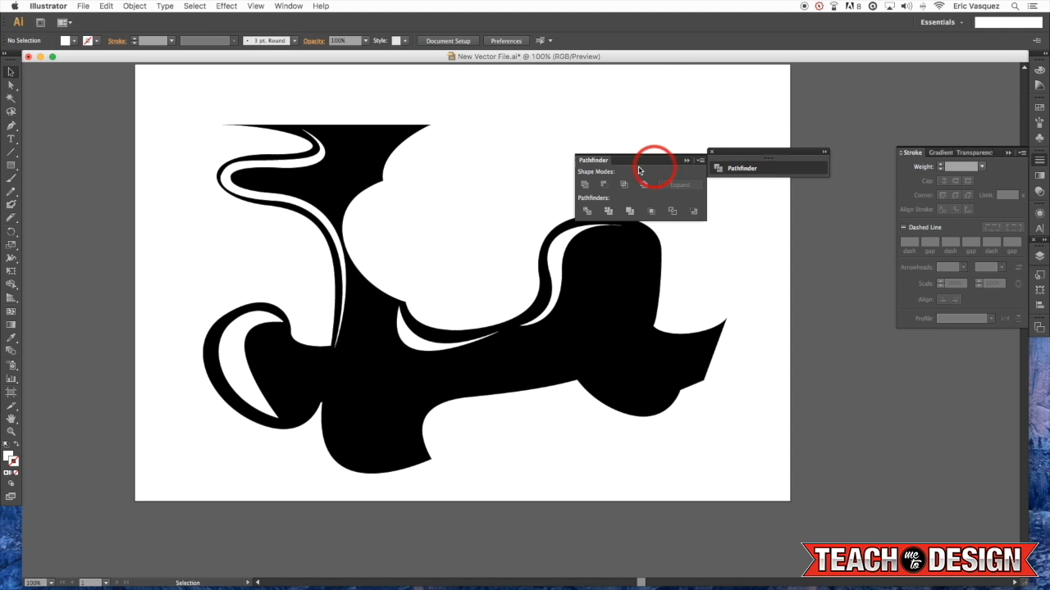
left_click_drag(536, 153, 417, 132)
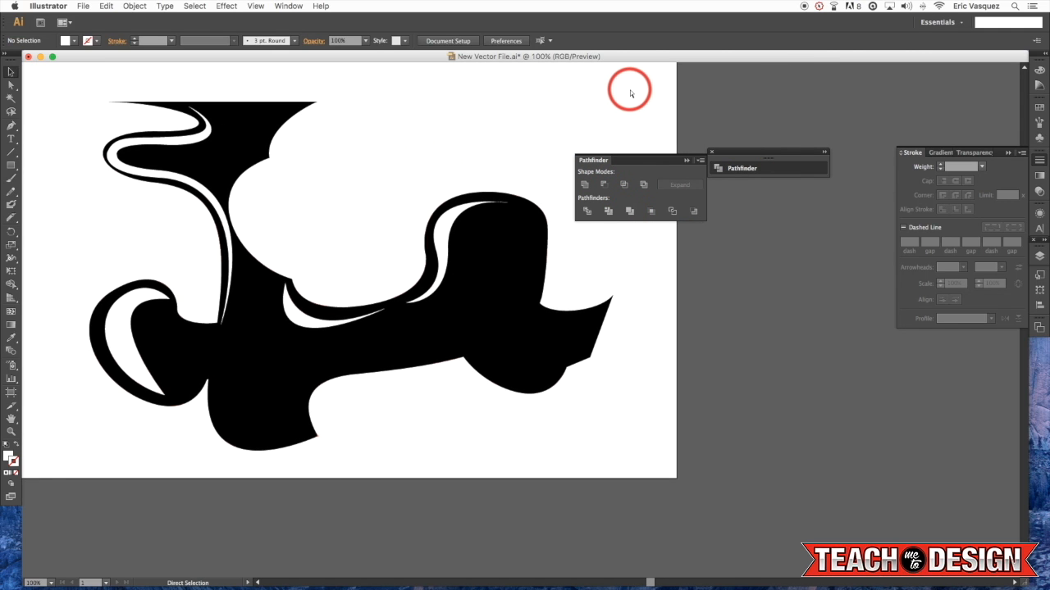
Select all the artwork, reselect it with a marquee across the whole artboard, and clear the selection.
key("super+a")
scroll(492, 150, "left", 3)
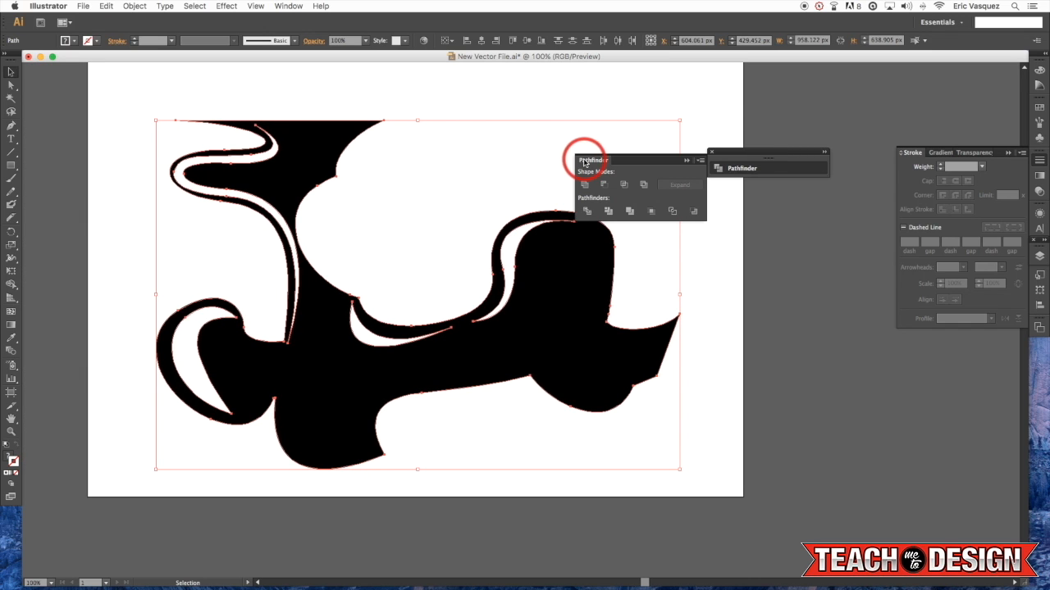
left_click(701, 112)
left_click_drag(732, 84, 11, 586)
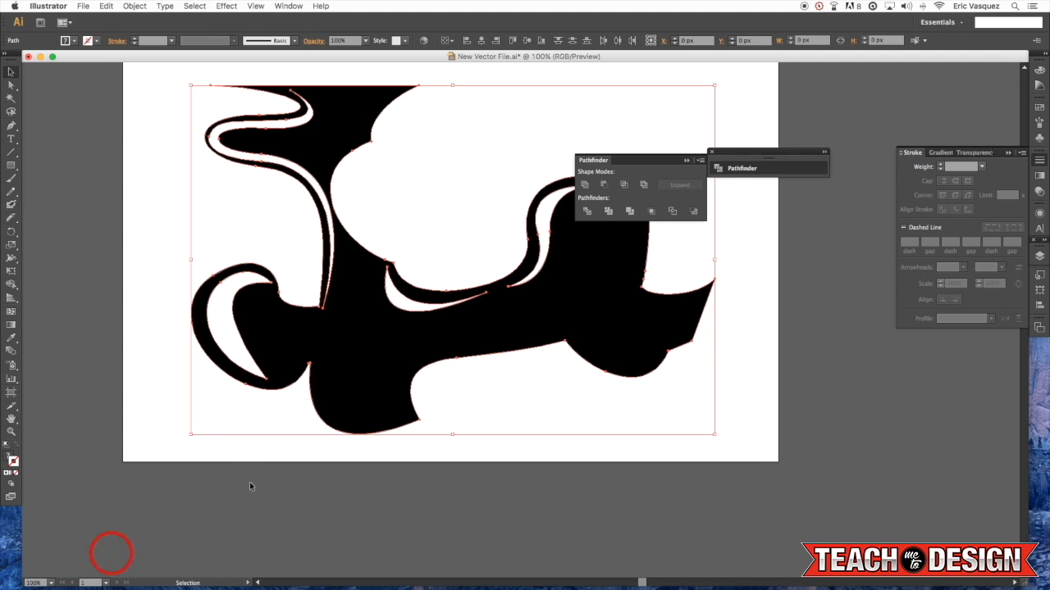
left_click_drag(450, 324, 332, 391)
scroll(639, 349, "left", 2)
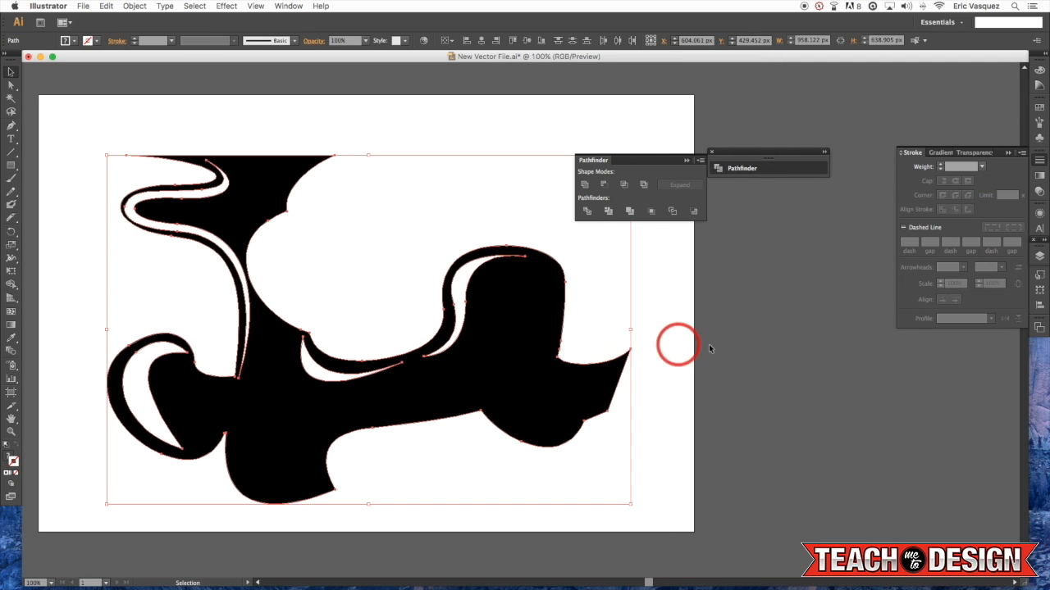
left_click(770, 351)
key("super+a")
left_click(771, 354)
Select all the artwork and combine the black shape and white highlights with the Pathfinder Merge operation.
left_click(107, 5)
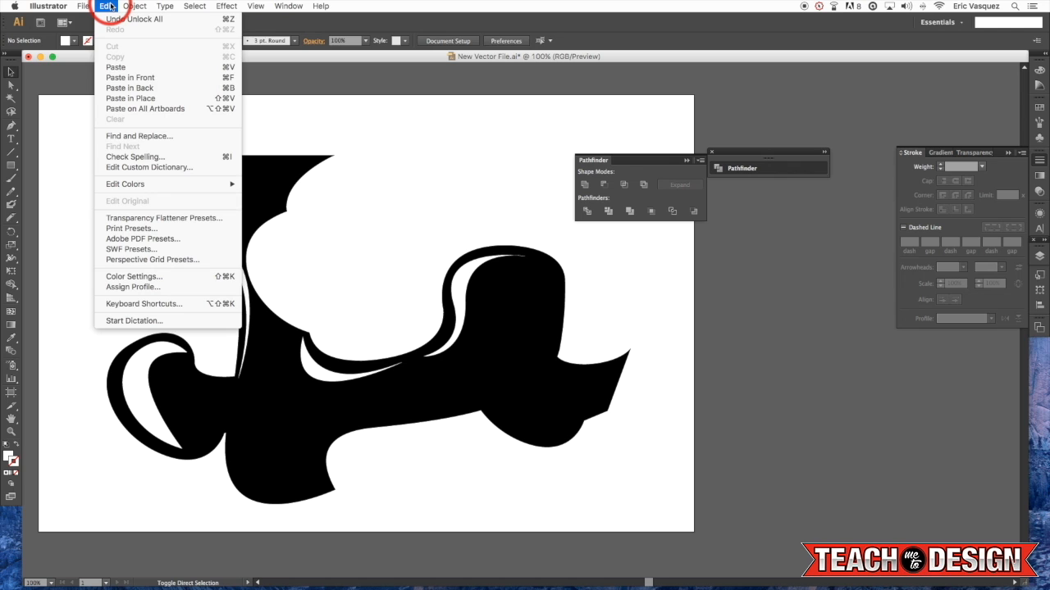
mouse_move(183, 4)
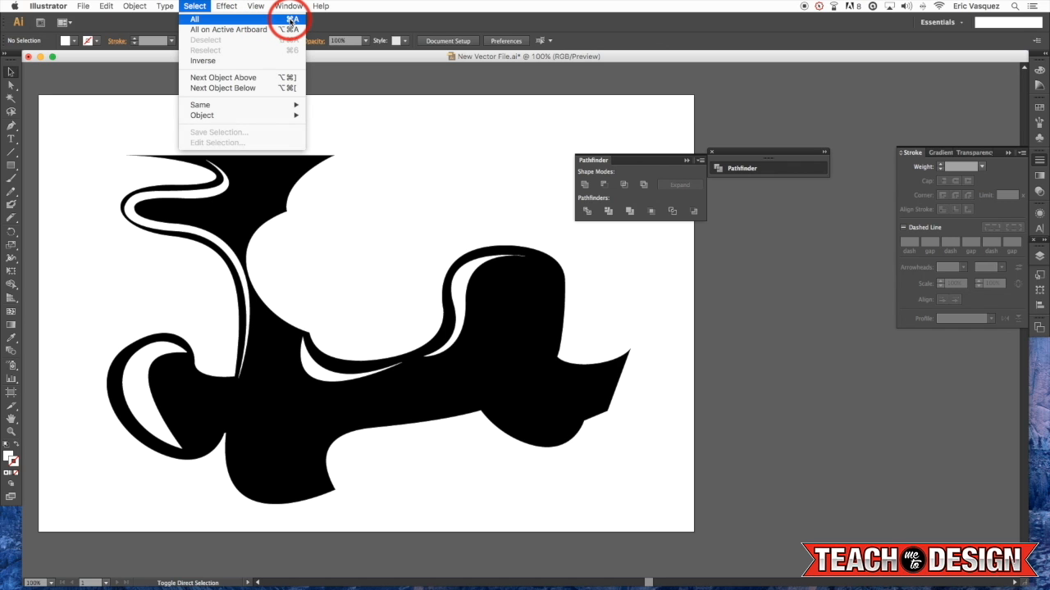
left_click(292, 20)
scroll(403, 172, "left", 3)
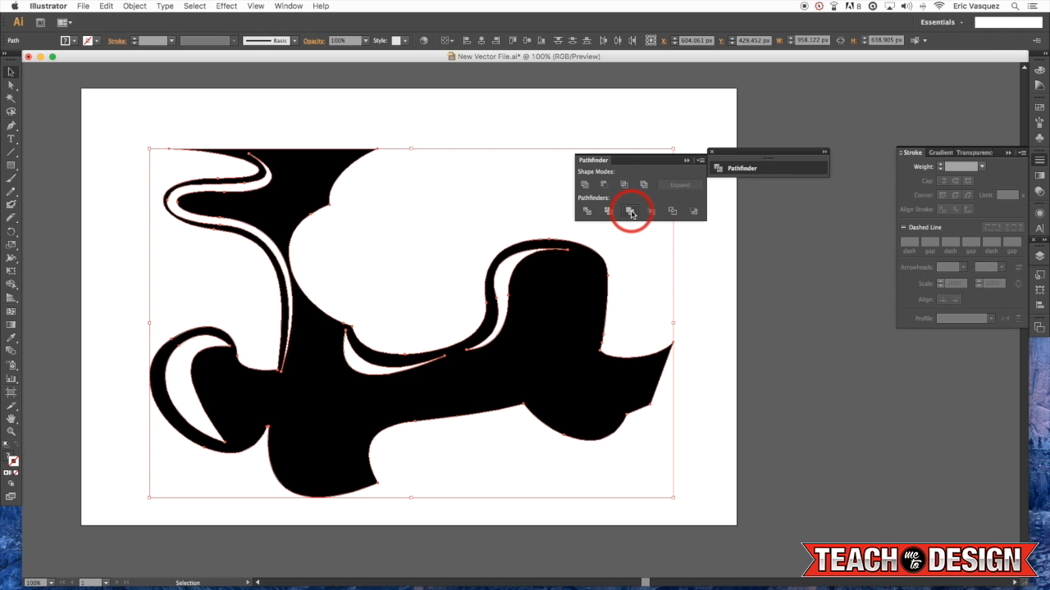
left_click(630, 212)
Deselect the merged artwork and move the Pathfinder options clear of it.
left_click(367, 272)
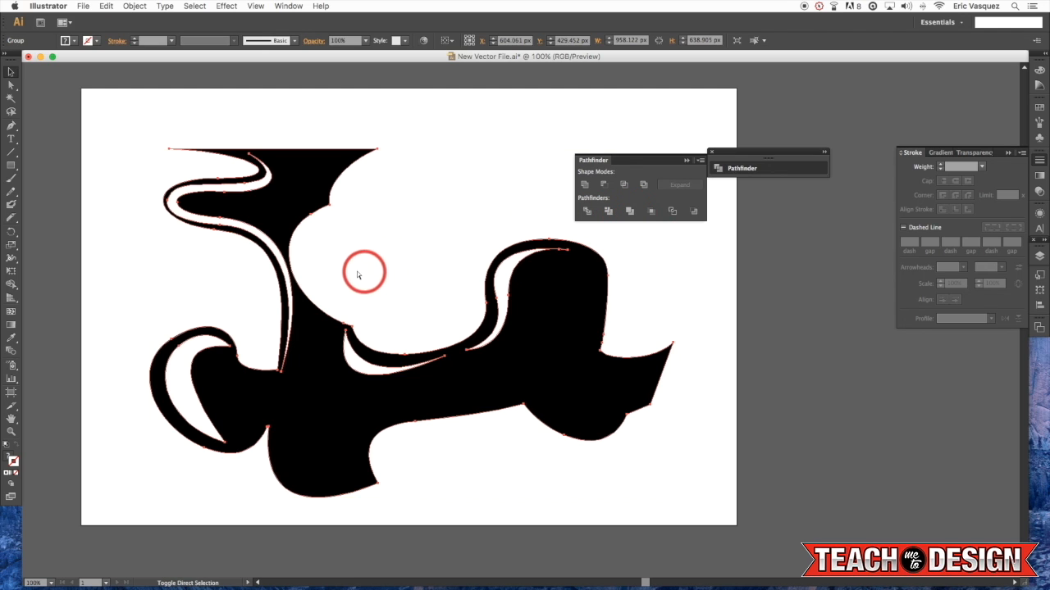
left_click_drag(435, 390, 474, 363)
left_click_drag(629, 173, 802, 173)
left_click(655, 250)
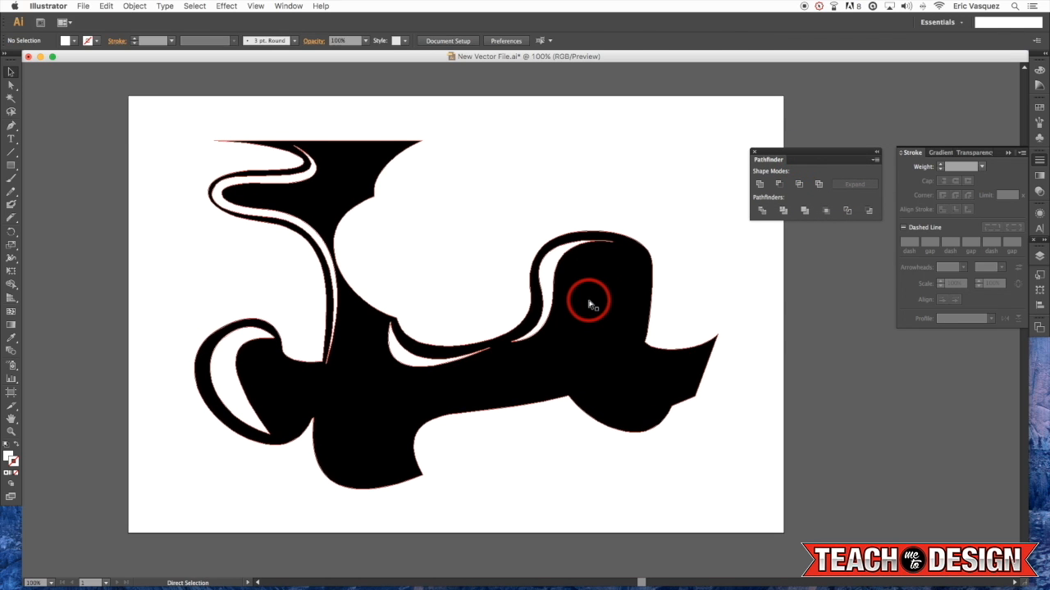
Move the merged group around the artboard, leave it at about X 590 px, Y 392 px, and deselect it.
left_click(598, 274)
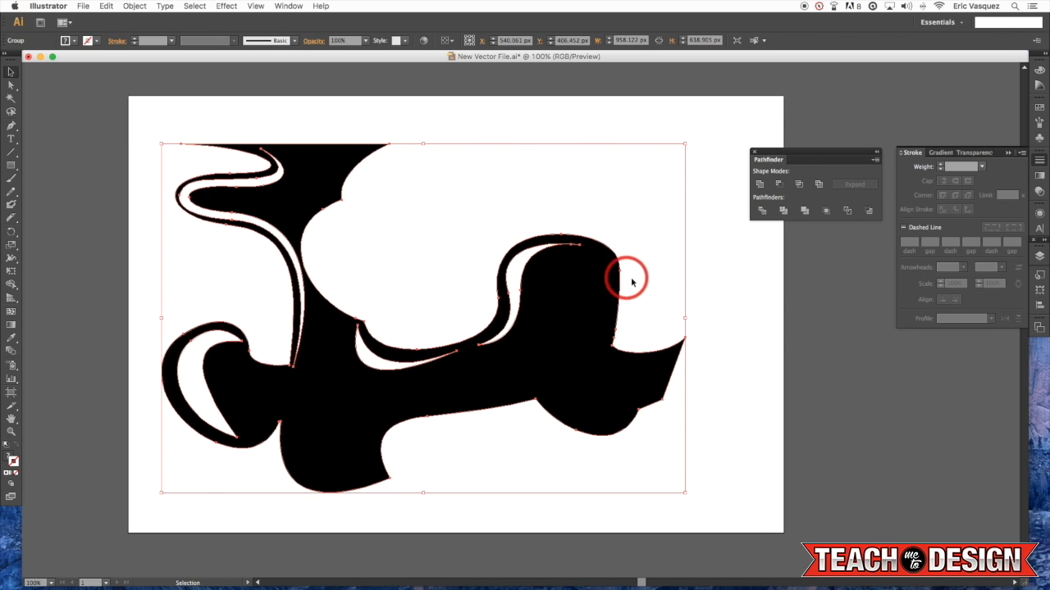
left_click_drag(612, 279, 632, 277)
mouse_move(563, 298)
left_mouse_down()
mouse_move(542, 265)
mouse_move(566, 315)
left_mouse_up()
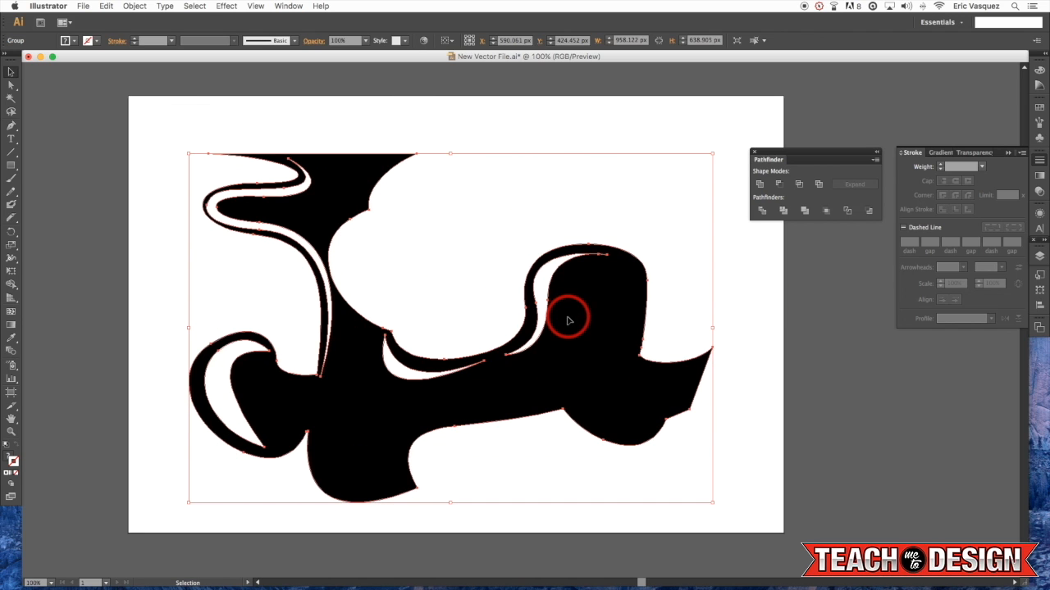
left_click(561, 212)
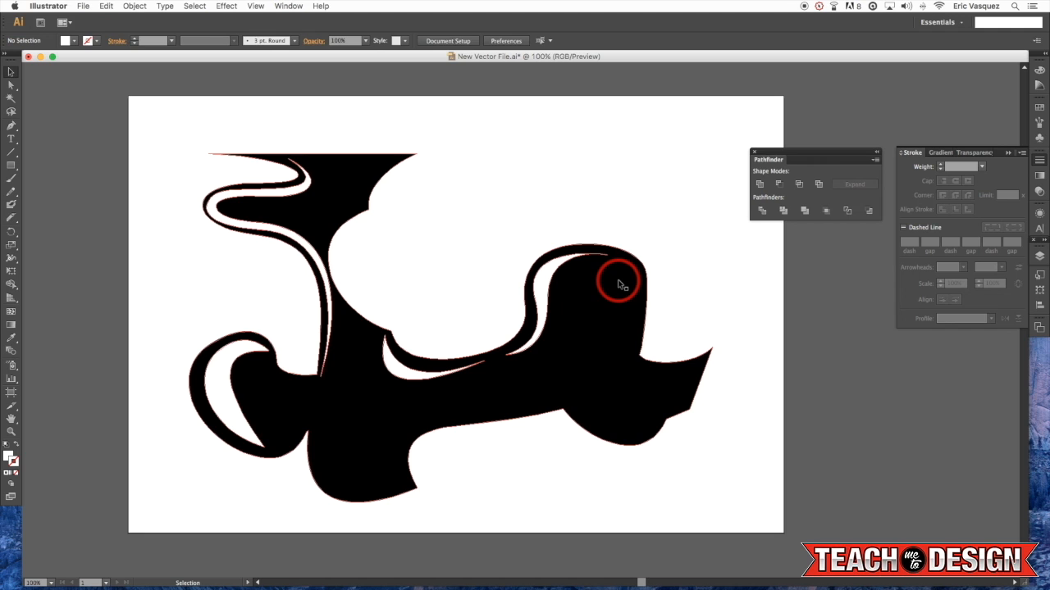
left_click_drag(621, 284, 621, 267)
left_click(751, 316)
left_click_drag(557, 260, 544, 260)
key("super+z")
key("super")
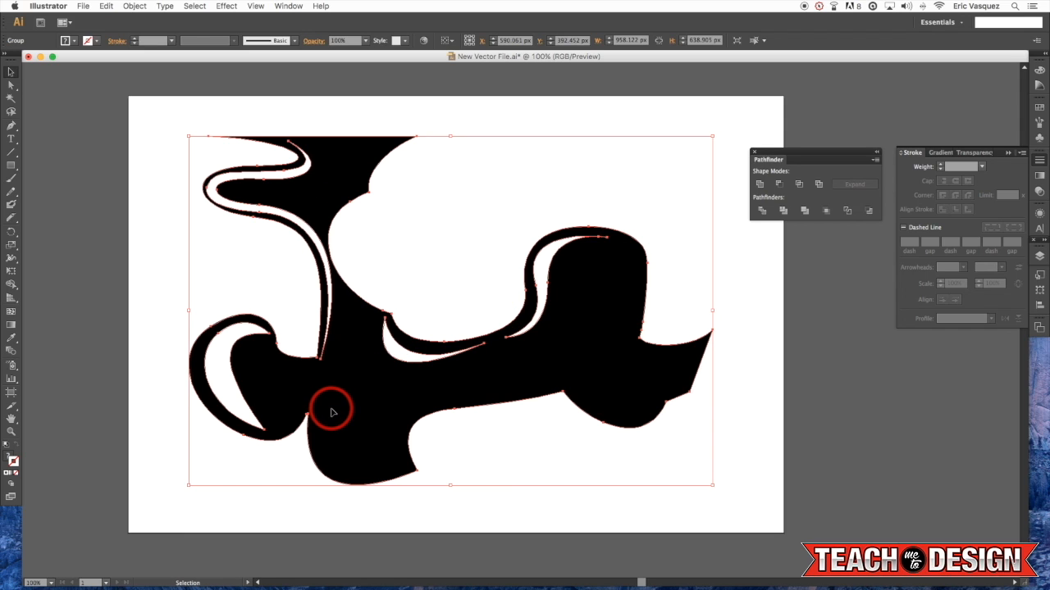
key("super+shift+a")
Directly select the white highlight beneath the central dip and extend the selection to all shapes with the same fill color.
scroll(359, 401, "left", 1)
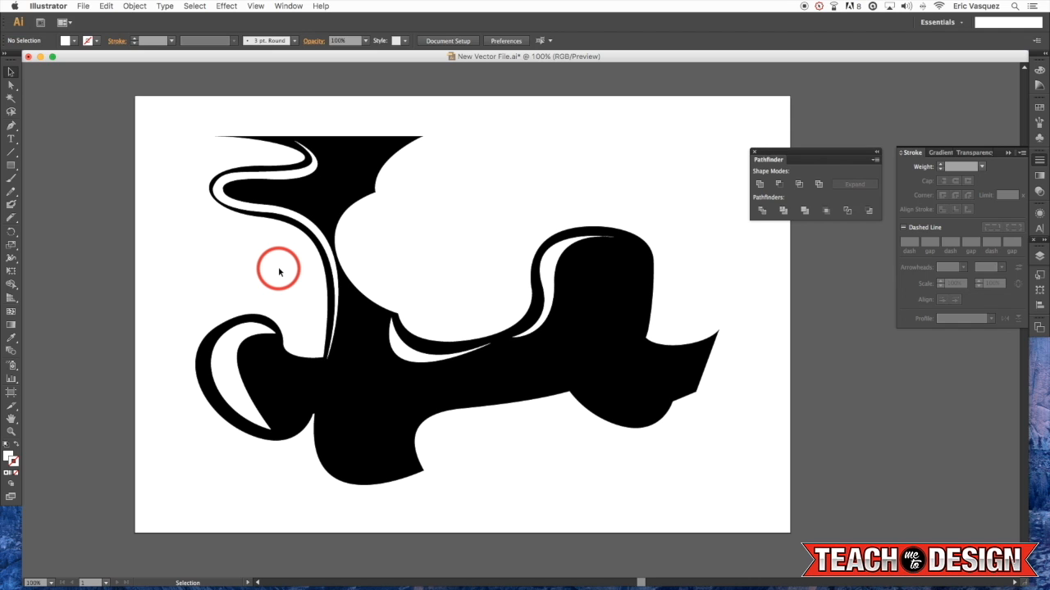
left_click(402, 353)
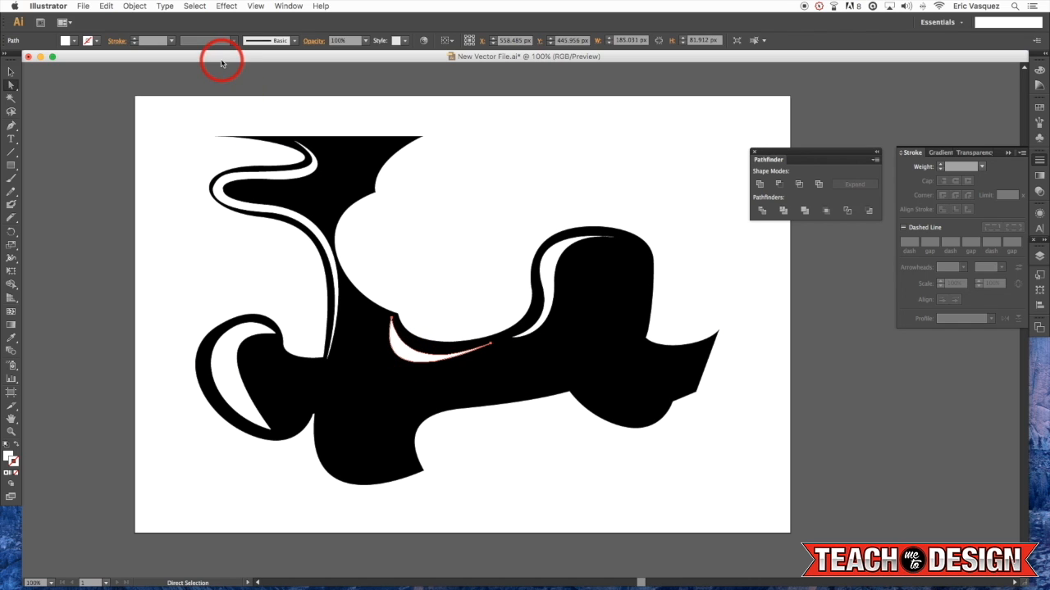
left_click(195, 7)
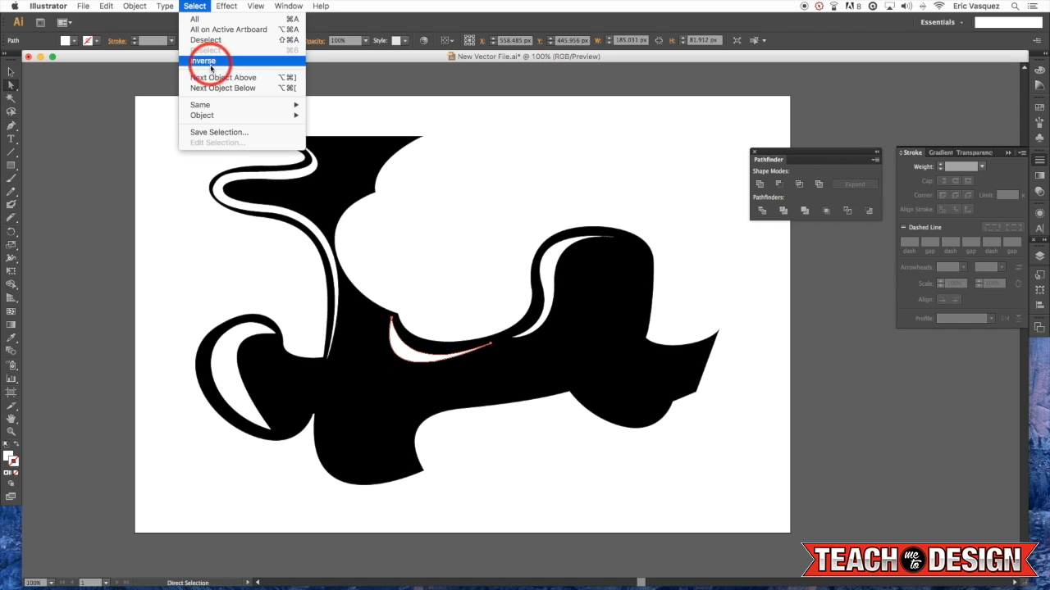
mouse_move(203, 105)
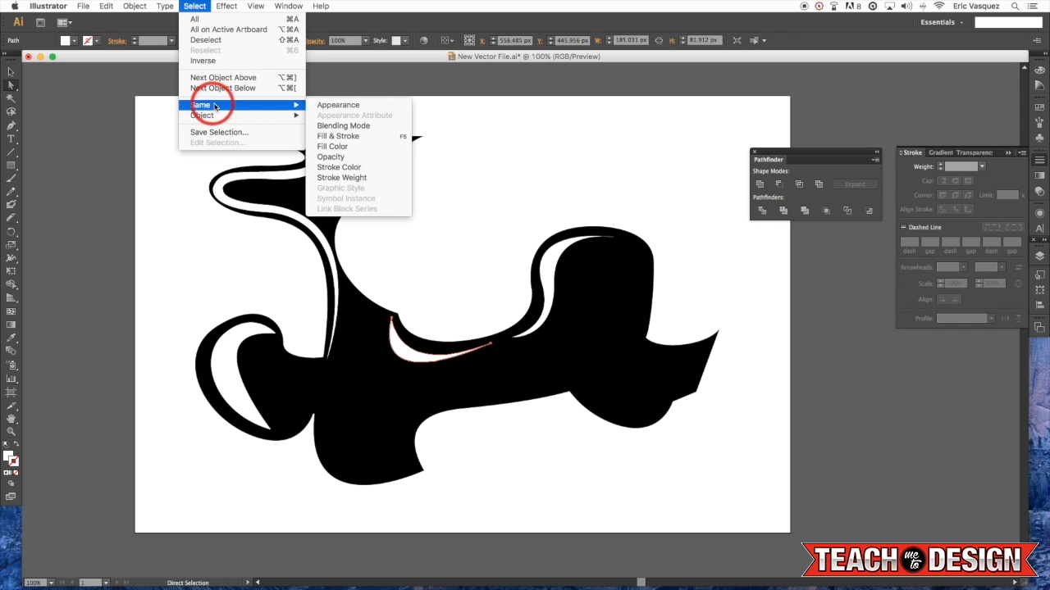
left_click(367, 147)
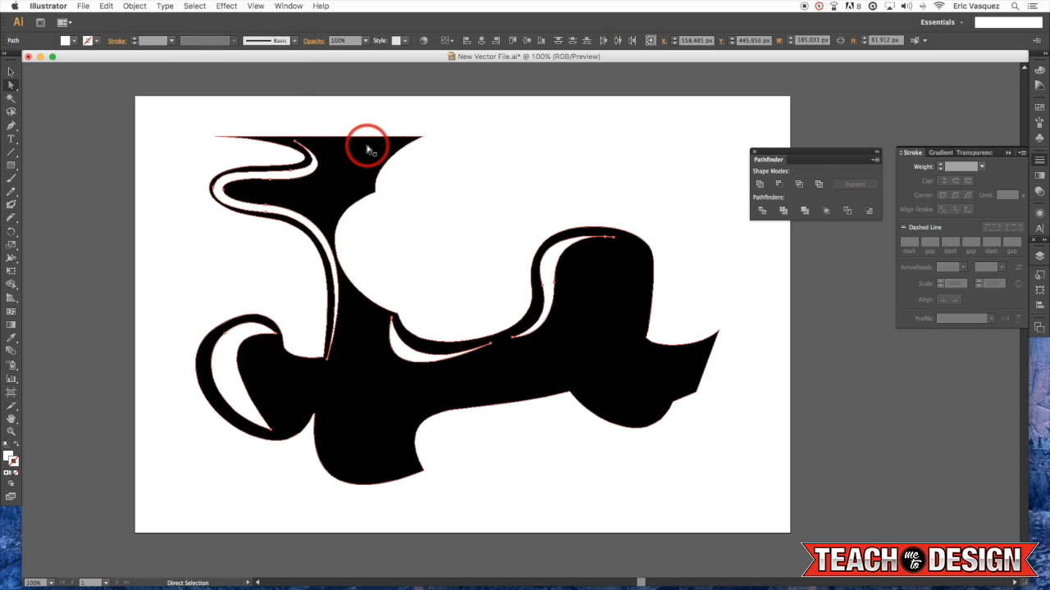
scroll(364, 148, "left", 1)
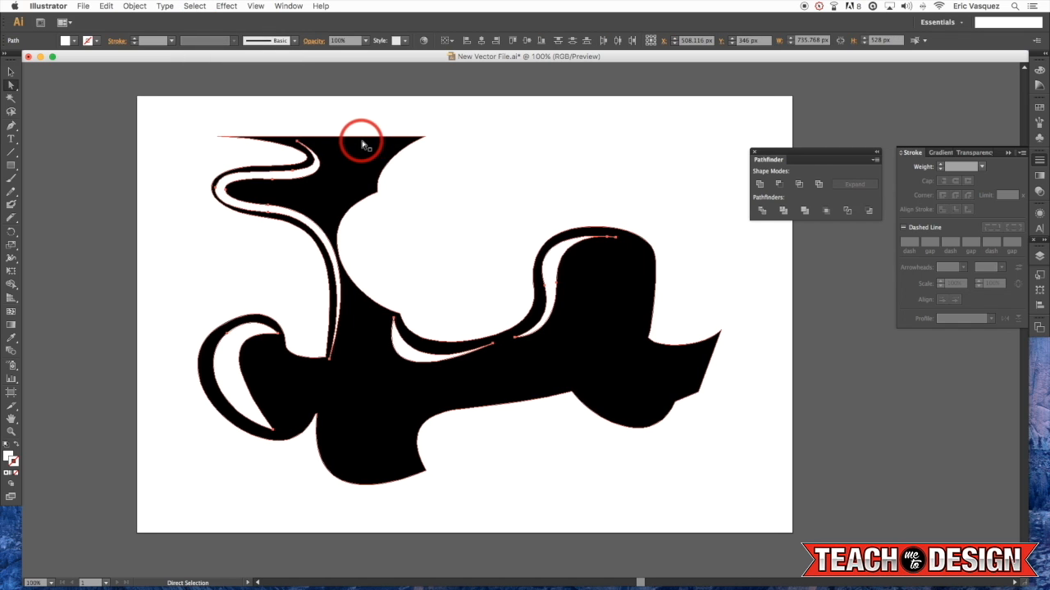
scroll(393, 150, "right", 1)
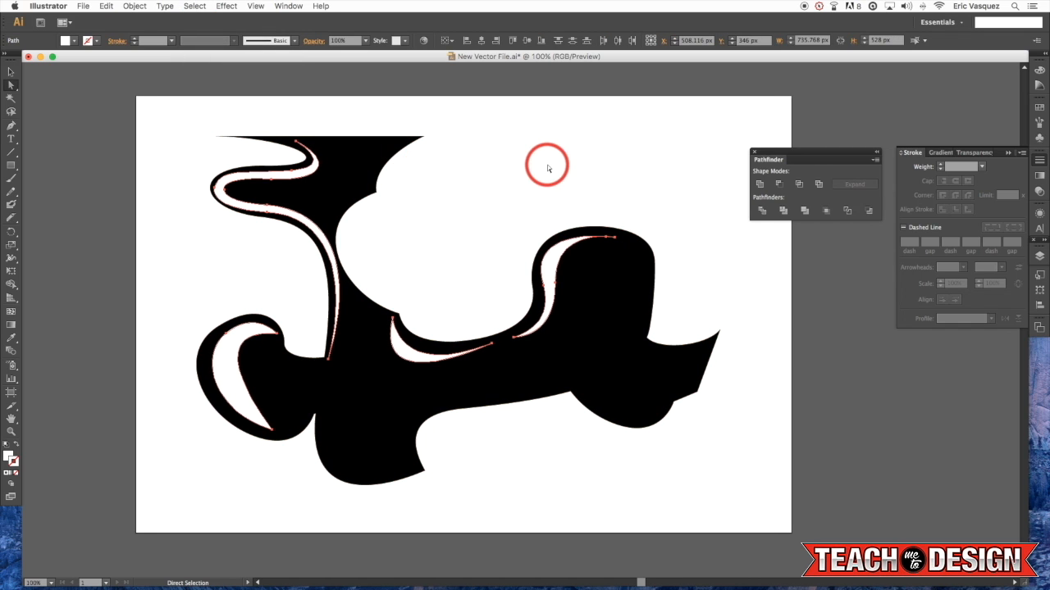
left_click(554, 244)
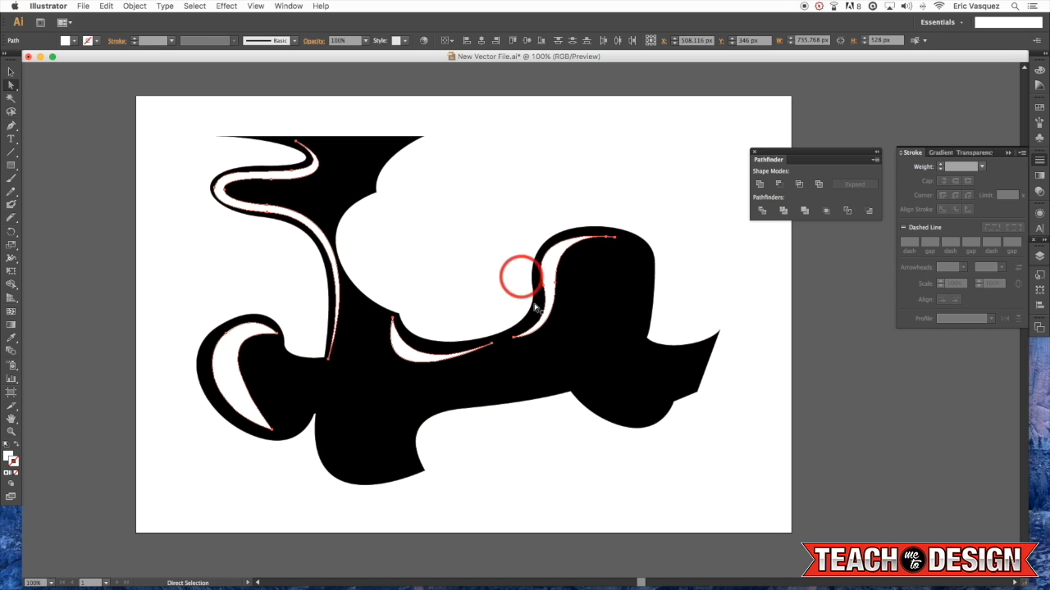
scroll(661, 275, "left", 3)
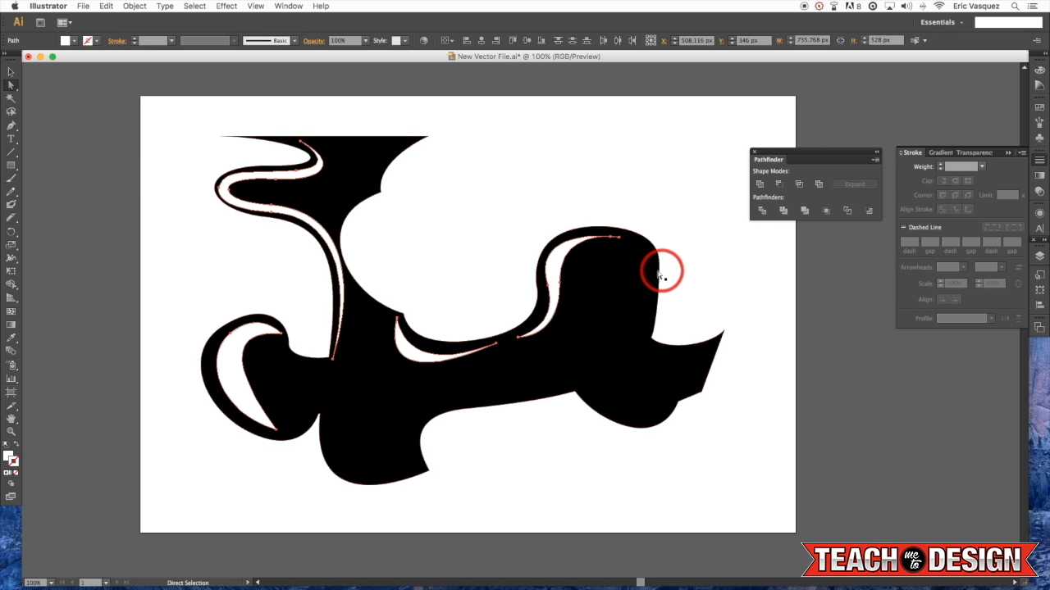
Apply a red swatch to the selected highlights, swap it from stroke to fill, and remove the stroke.
left_click(1040, 109)
left_click(983, 113)
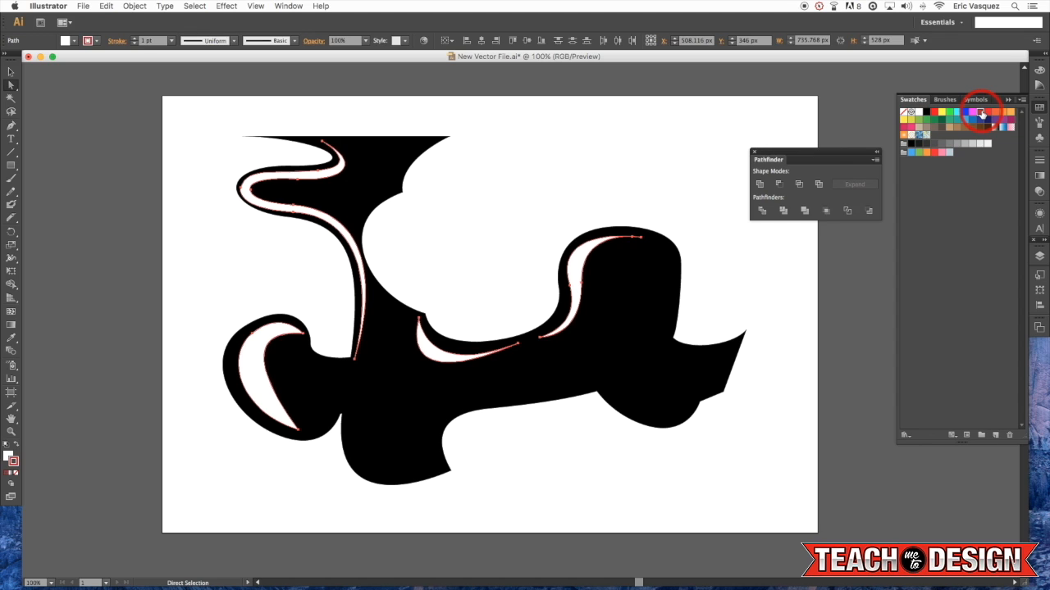
key("shift+x")
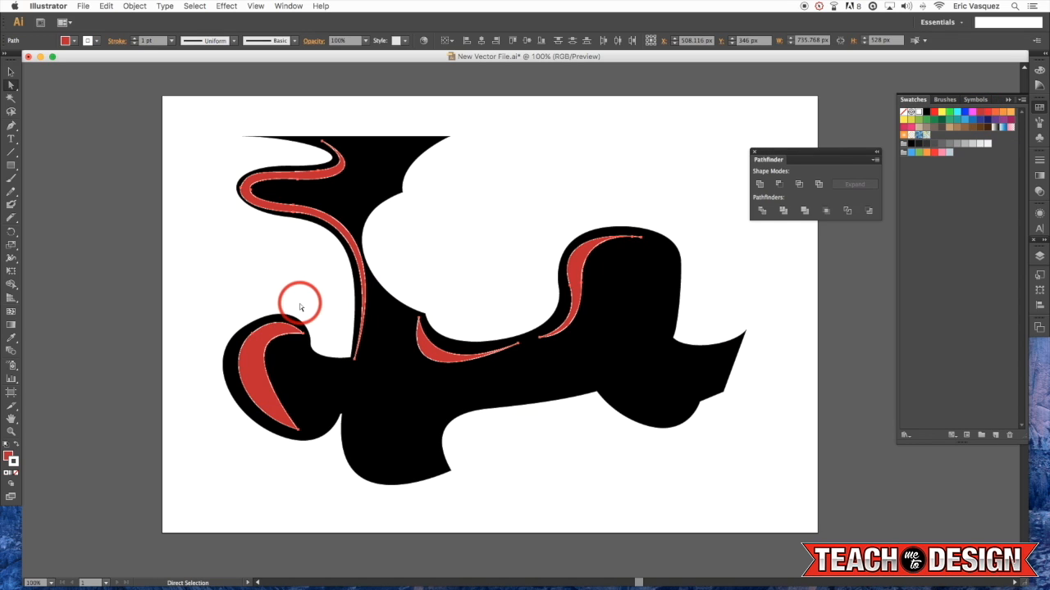
left_click(16, 474)
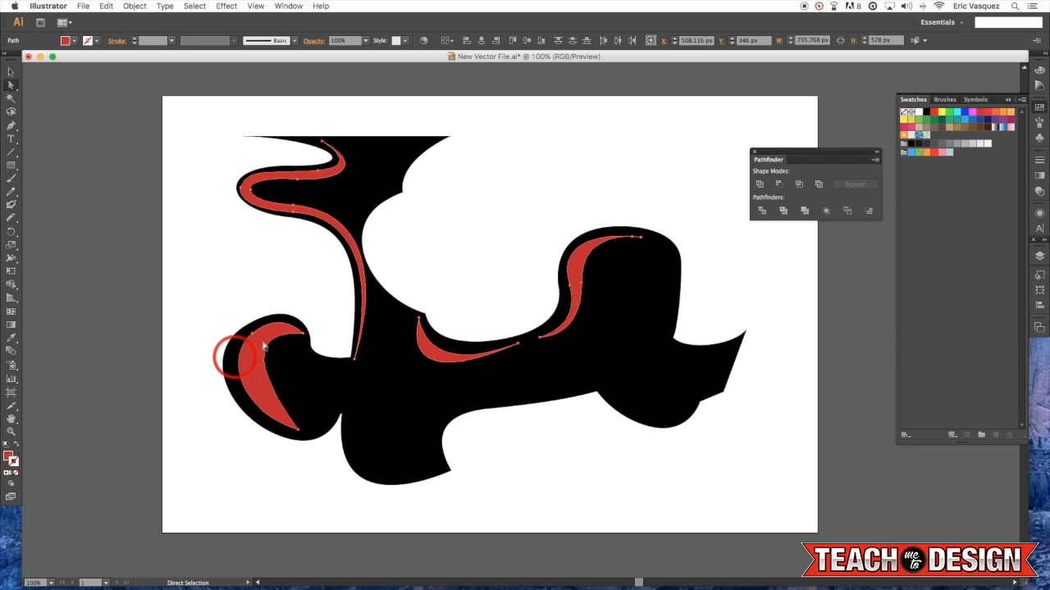
Try yellow on the selected highlights, set their fill to blue, and deselect everything.
left_click(941, 112)
left_click(964, 113)
key("super+shift+a")
Select the whole merged group of black artwork and blue highlights with the Selection tool.
key("v")
key("space")
left_click_drag(668, 155, 628, 144)
left_click(613, 260)
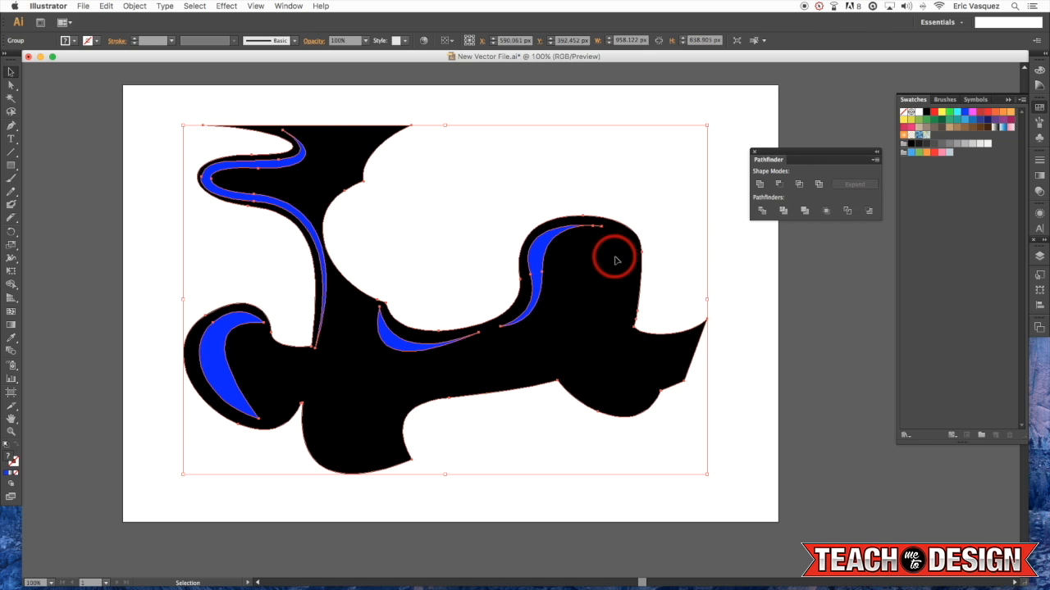
Move the merged group slightly on the artboard and try recoloring the whole group with blue and green swatches.
mouse_move(610, 269)
left_mouse_down()
mouse_move(567, 286)
mouse_move(614, 253)
mouse_move(606, 285)
left_mouse_up()
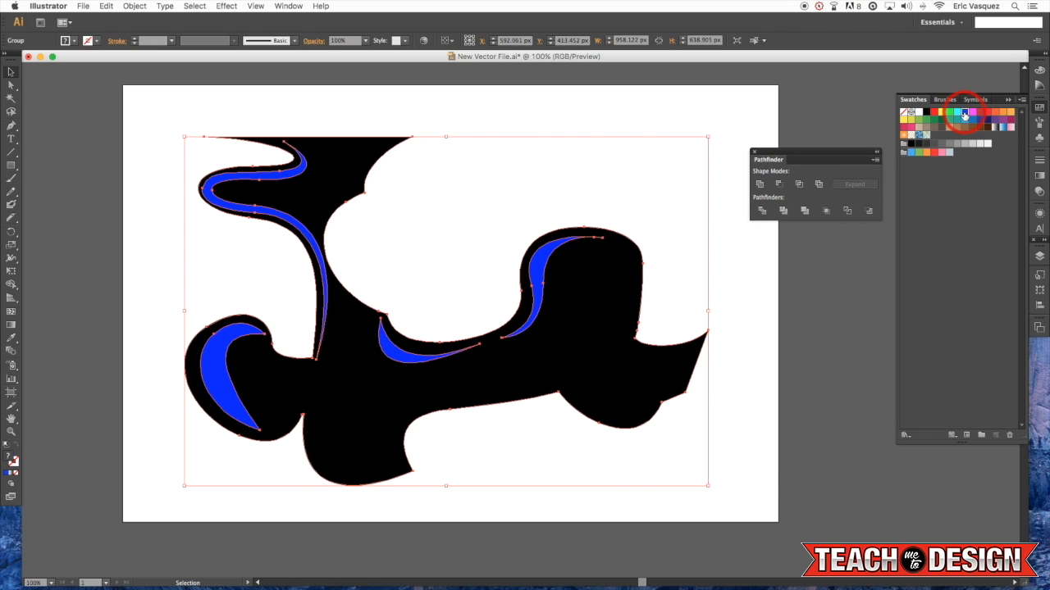
left_click(964, 113)
left_click(949, 112)
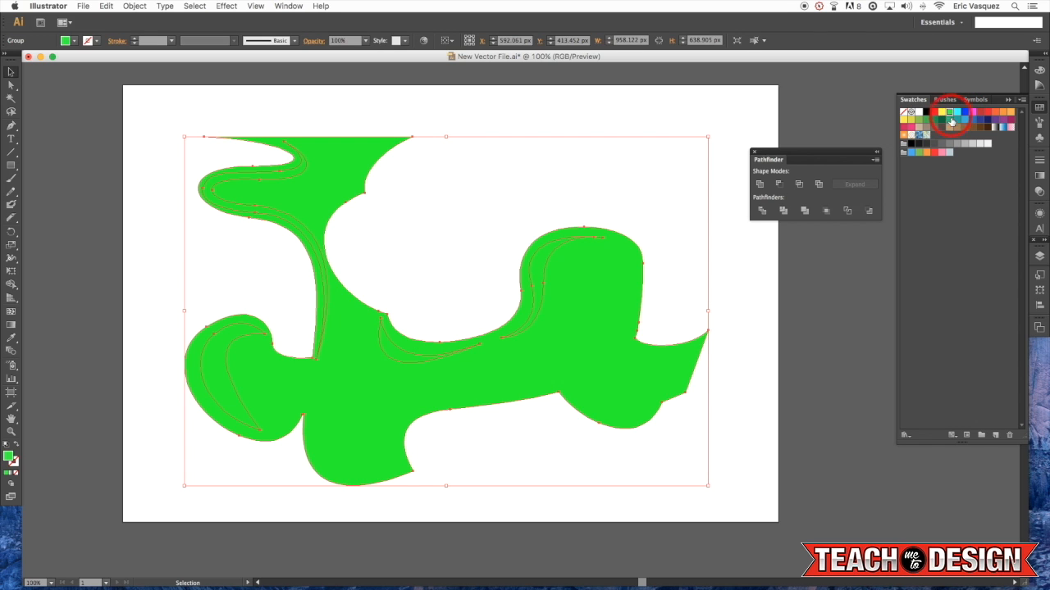
left_click(958, 121)
Undo the recoloring, moving and merging of the artwork, back to the unmerged black shapes with white highlights.
key("super+z")
key("super+z")
key("super+z")
key("super+z")
key("super+z")
key("super+z")
key("super+z")
key("super+z")
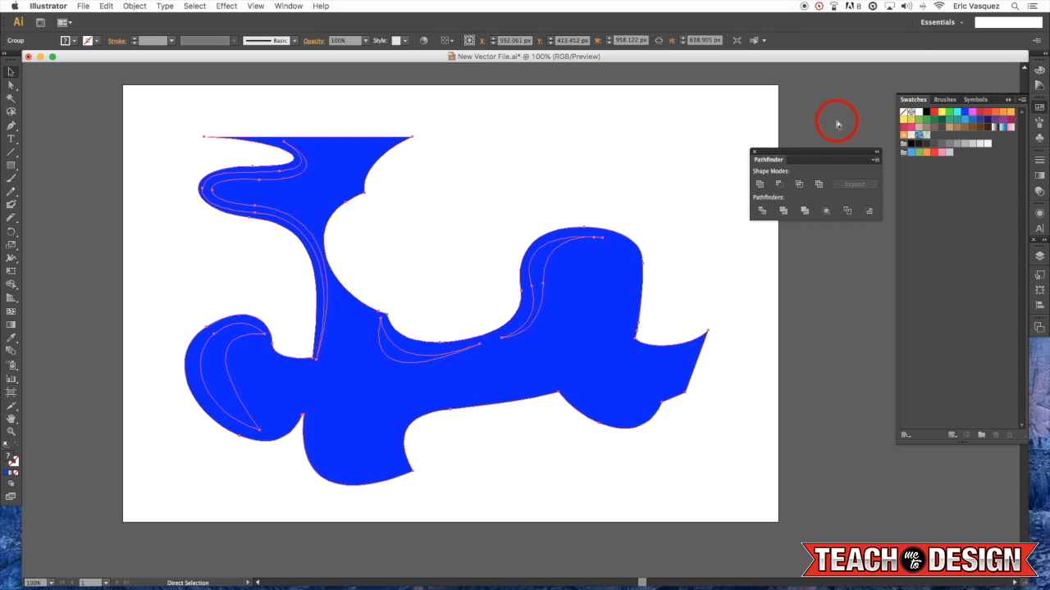
key("super+z")
key("super+z")
key("super+z")
key("super+z")
key("super+z")
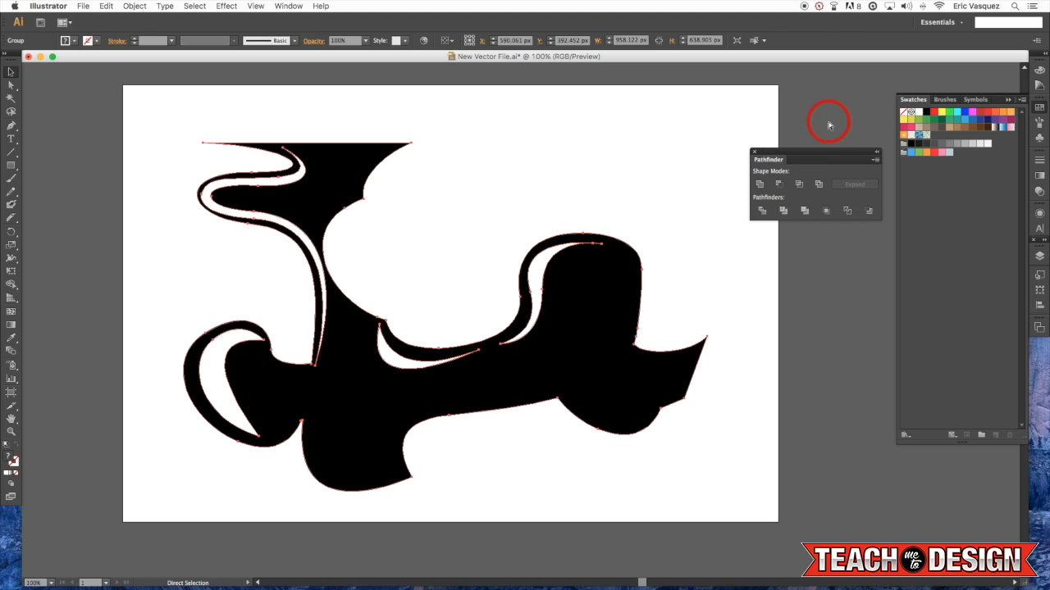
key("super+z")
key("super+z")
key("super+z")
key("super+z")
key("super+z")
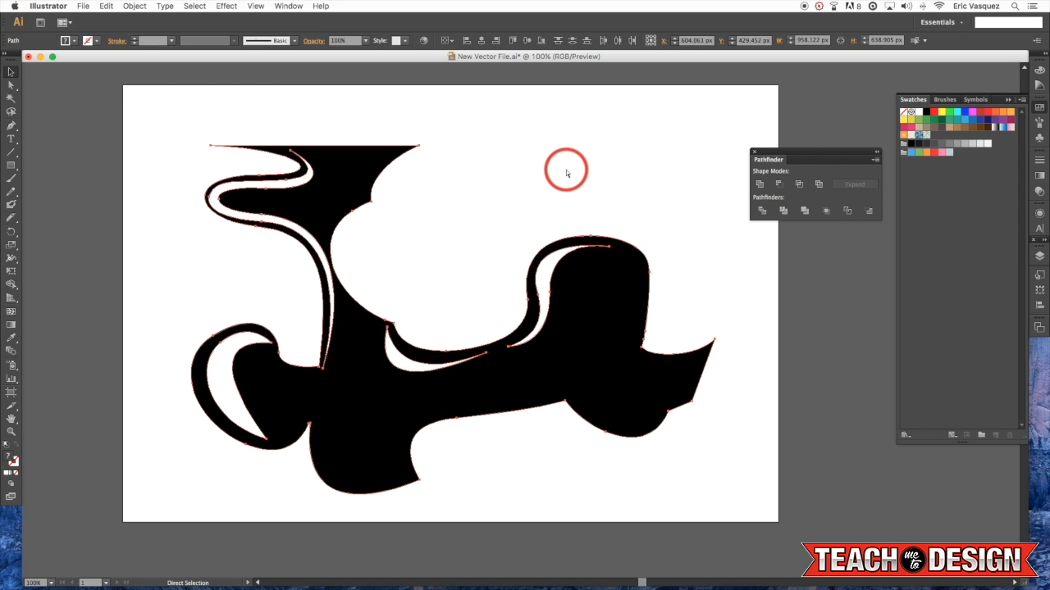
Deselect everything, select the white highlight on the tall hump, and extend the selection to all shapes with the same fill color.
key("super+shift+a")
left_click(545, 270)
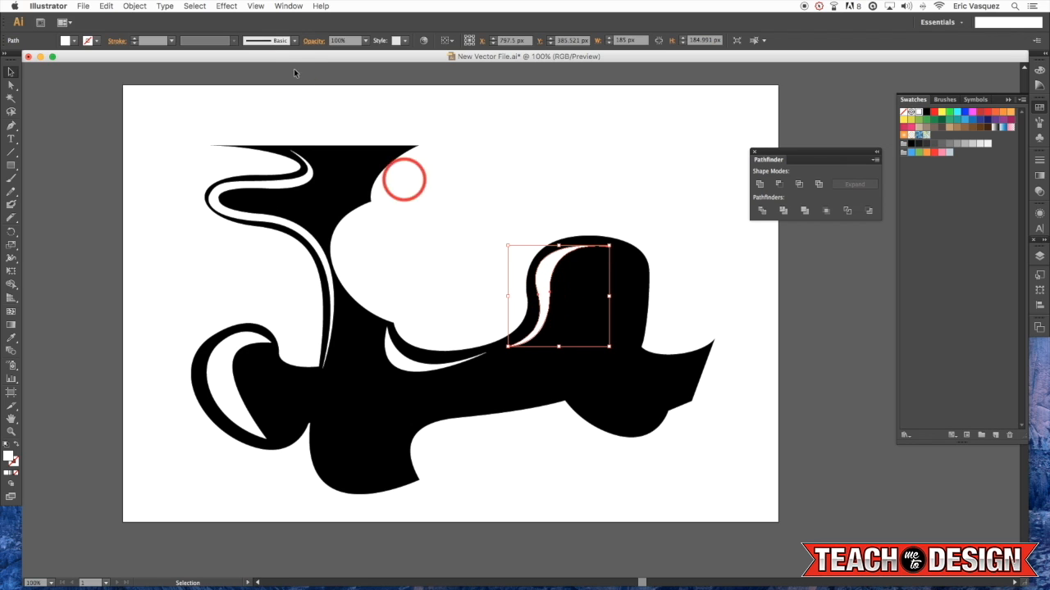
left_click(194, 6)
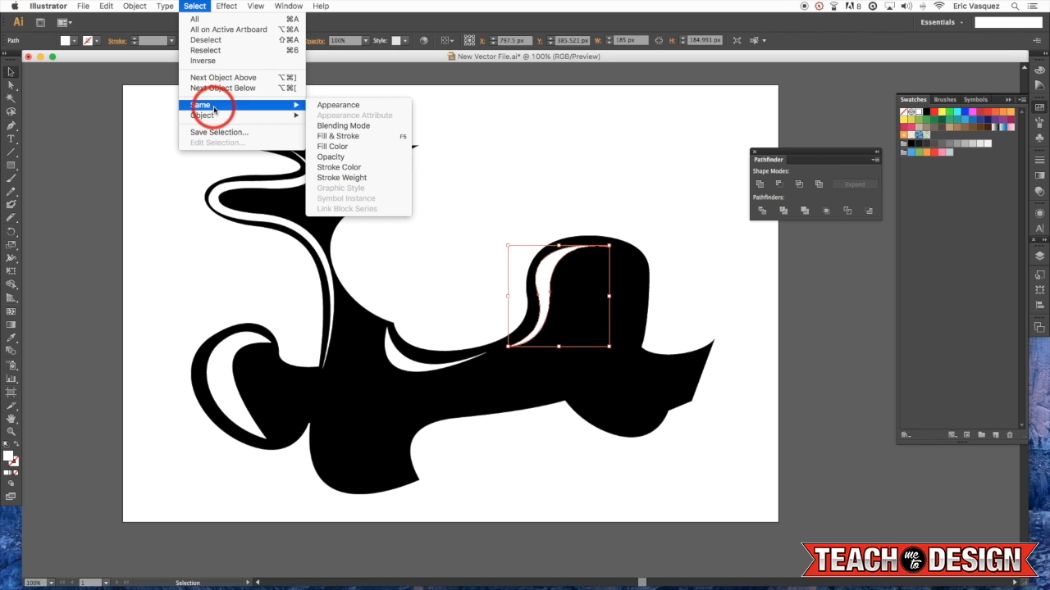
left_click(360, 146)
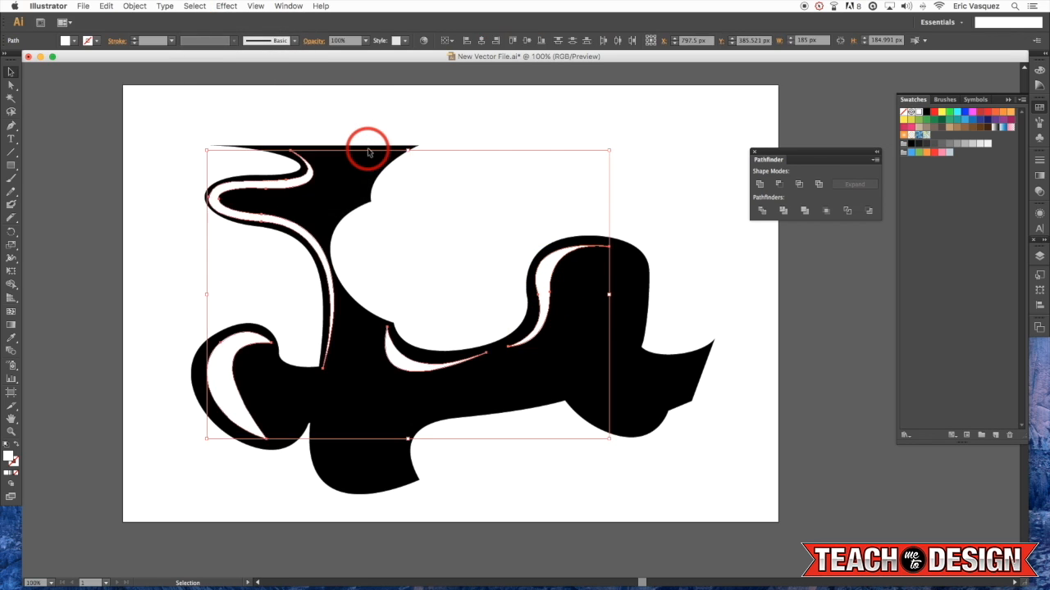
Try yellow on the selected highlights, set their fill to cyan, and deselect everything.
left_click(940, 116)
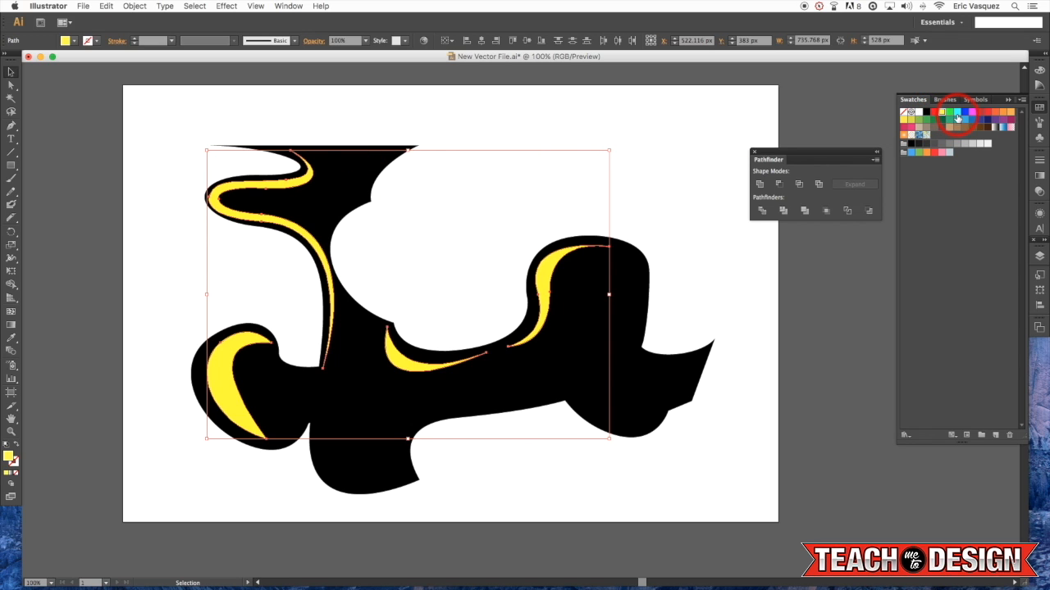
left_click(957, 116)
left_click(598, 227)
left_click(548, 274)
left_click(592, 198)
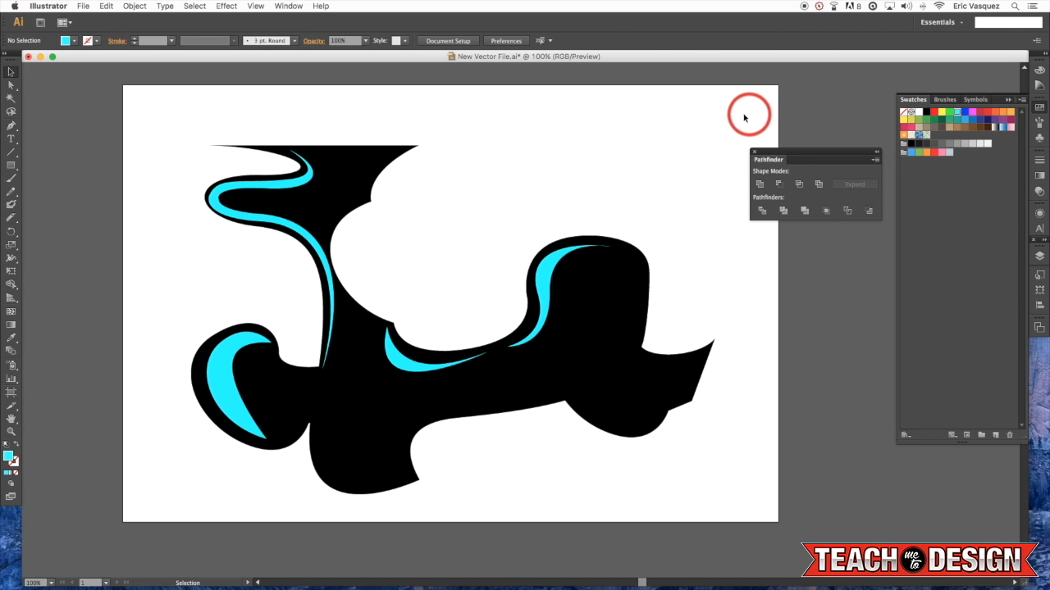
Select all of the black artwork and cyan highlights, combine them with the Pathfinder Merge operation, and deselect.
left_click_drag(750, 118, 105, 547)
left_click(356, 393)
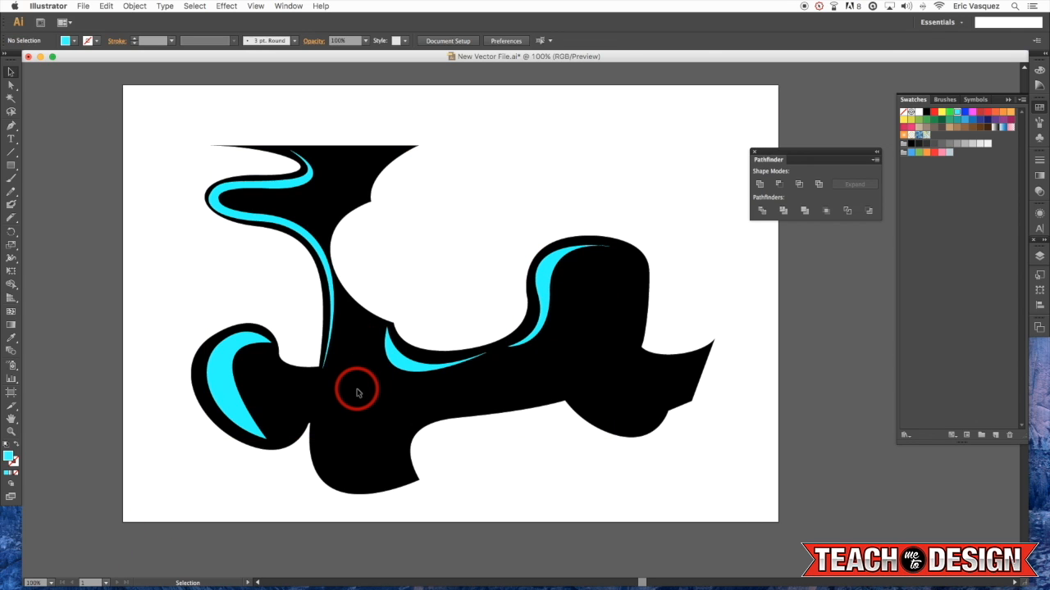
key("a")
left_click(357, 393, "alt")
left_click(587, 174)
left_click_drag(706, 128, 183, 535)
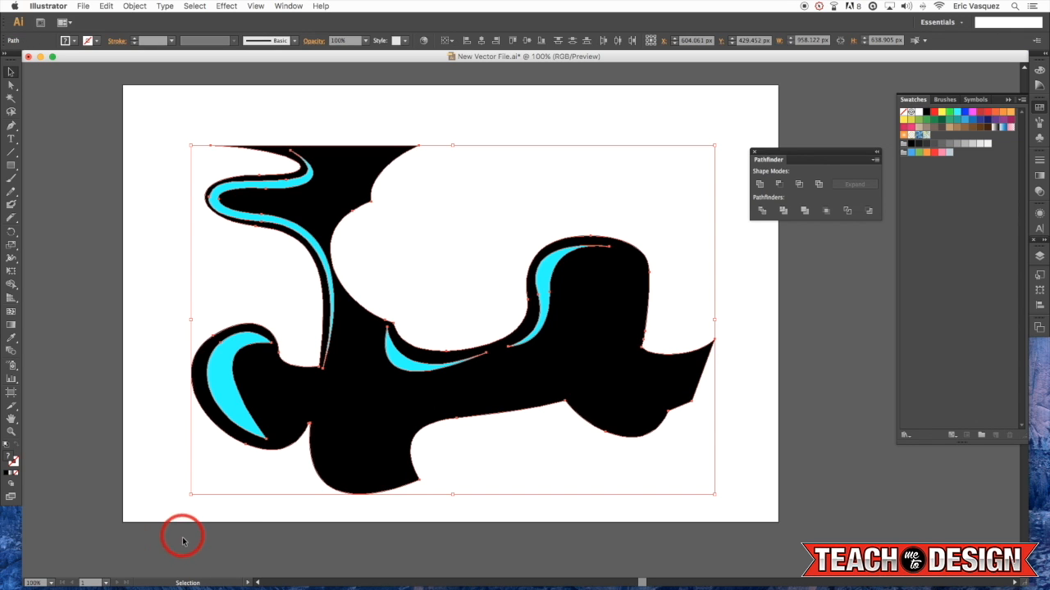
left_click(808, 212)
left_click(796, 370)
Move the merged group off the artboard onto the gray canvas beside it and deselect it.
scroll(797, 312, "right", 2)
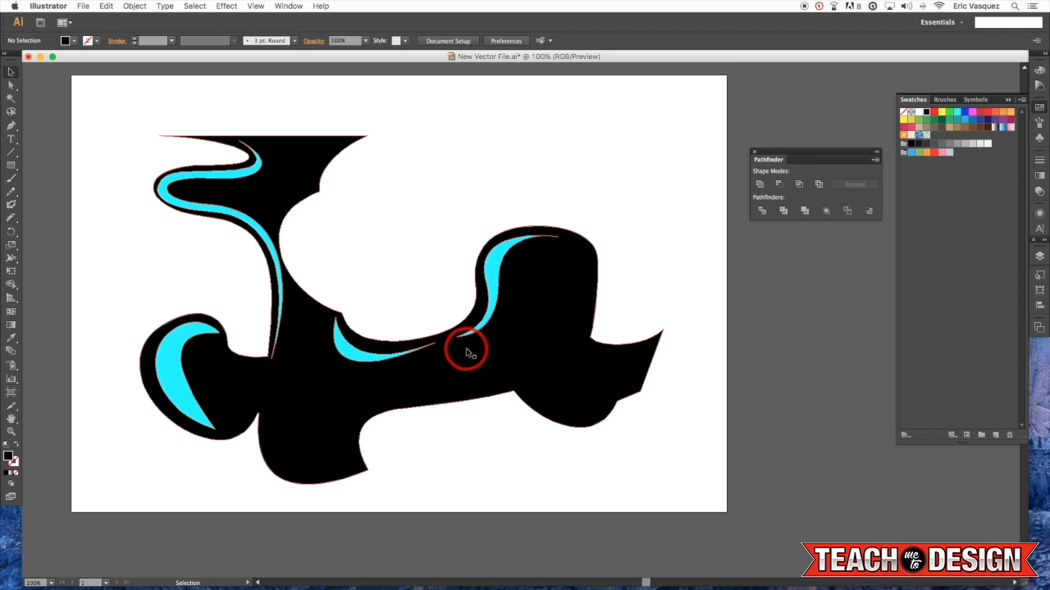
left_click_drag(470, 353, 546, 323)
scroll(492, 332, "right", 4)
scroll(492, 332, "up", 1)
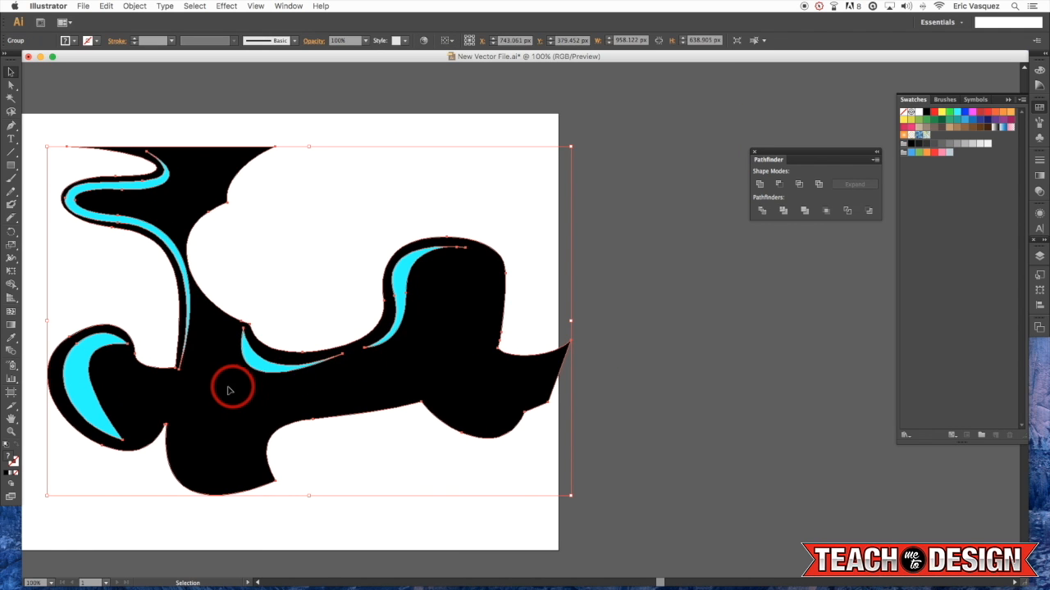
left_click_drag(208, 392, 792, 404)
scroll(623, 394, "right", 4)
scroll(623, 394, "down", 1)
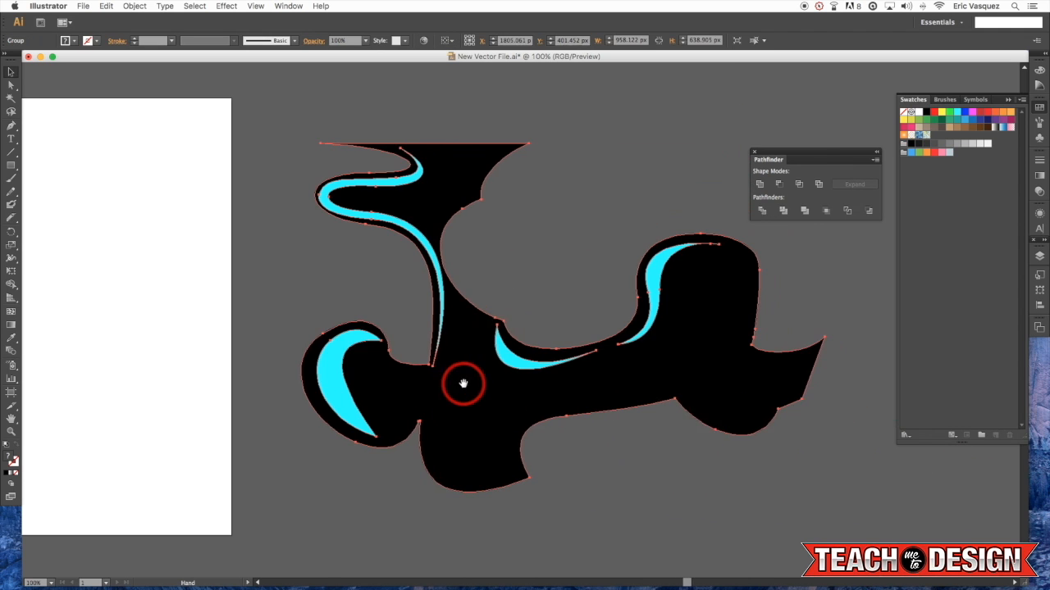
left_click(538, 241)
Directly select and delete each of the four cyan highlights, leaving cutouts in the black shape.
key("a")
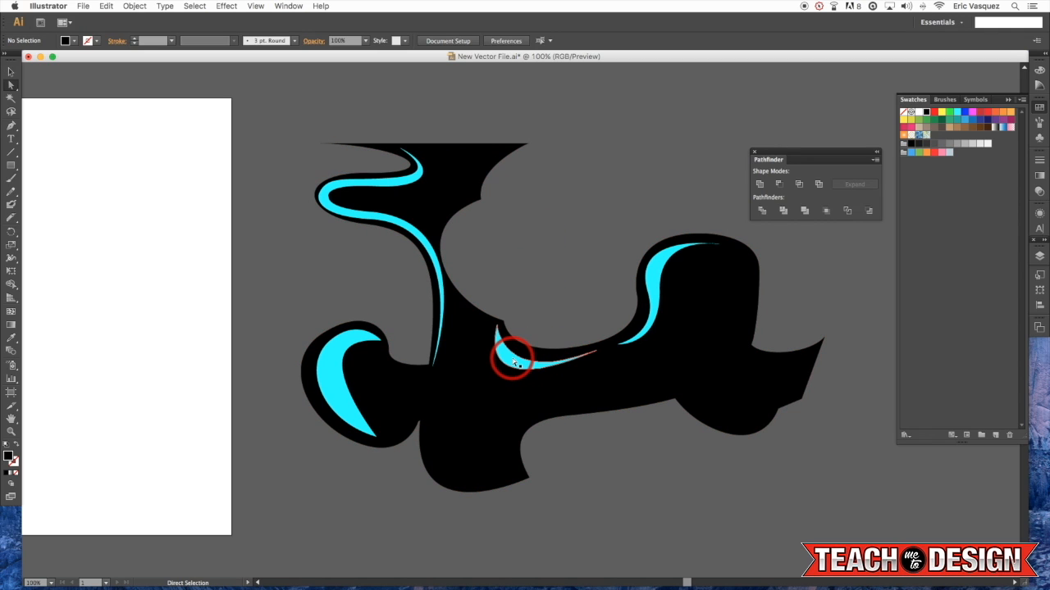
left_click(514, 363)
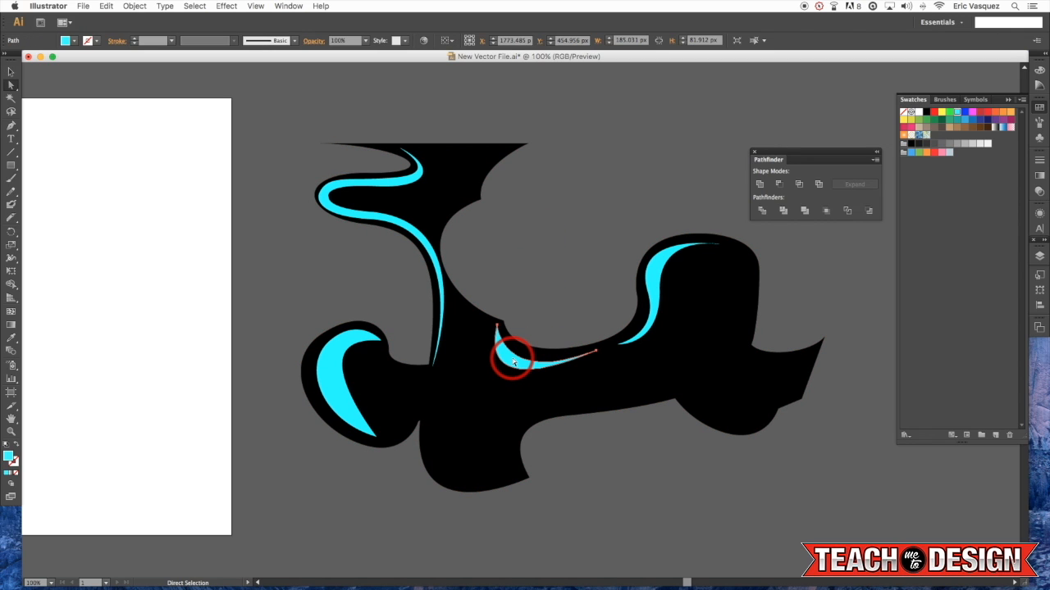
key("Delete")
left_click(656, 265)
key("Delete")
left_click(366, 187)
key("Delete")
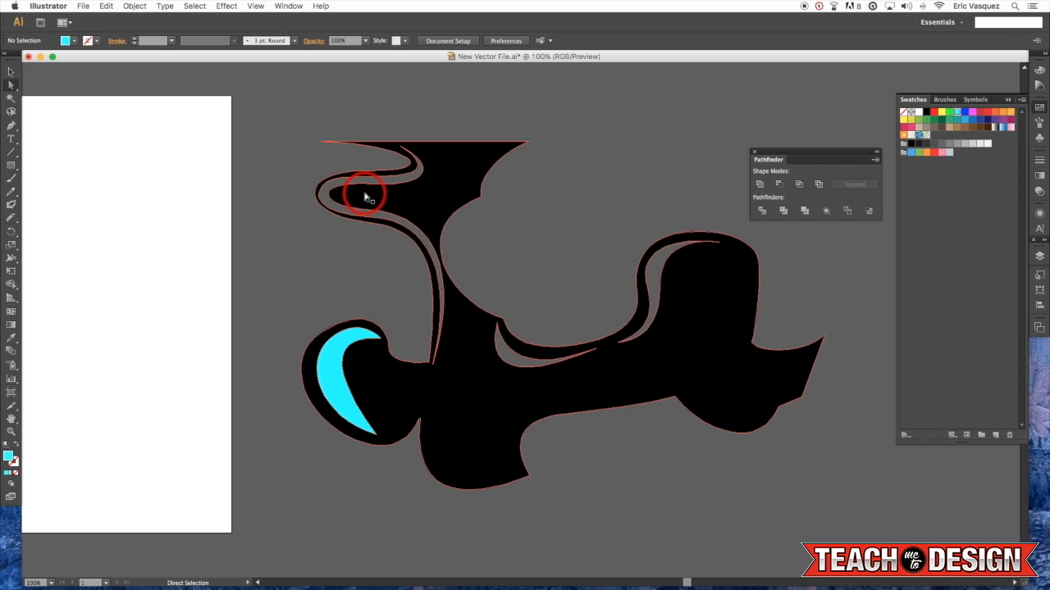
left_click(362, 333)
key("Delete")
scroll(539, 236, "left", 1)
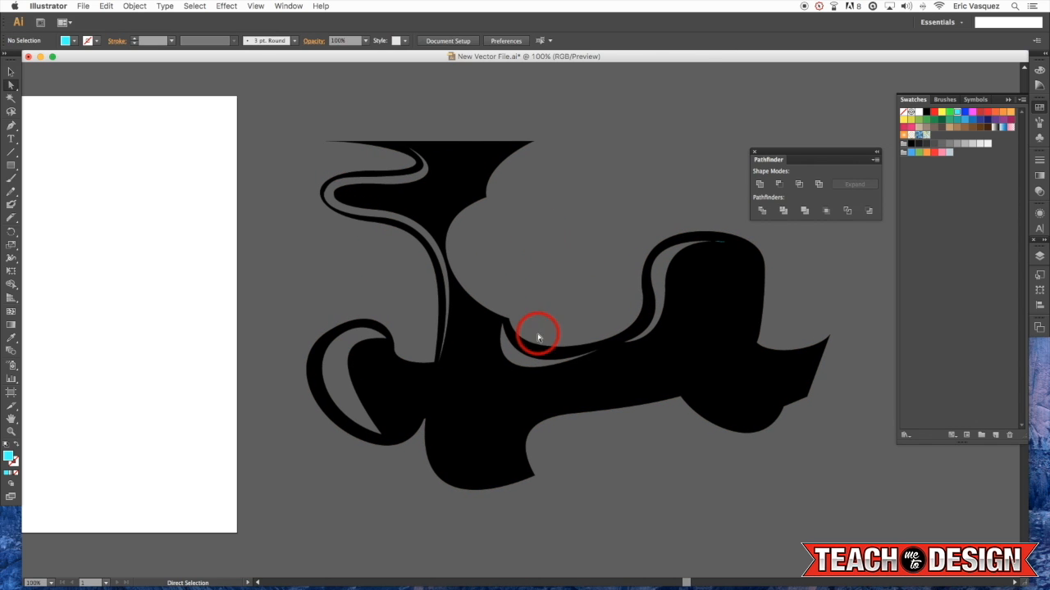
Move the black group with its cutouts back onto the artboard and deselect it.
left_click(722, 241)
left_click(670, 215)
left_click_drag(606, 202, 597, 212)
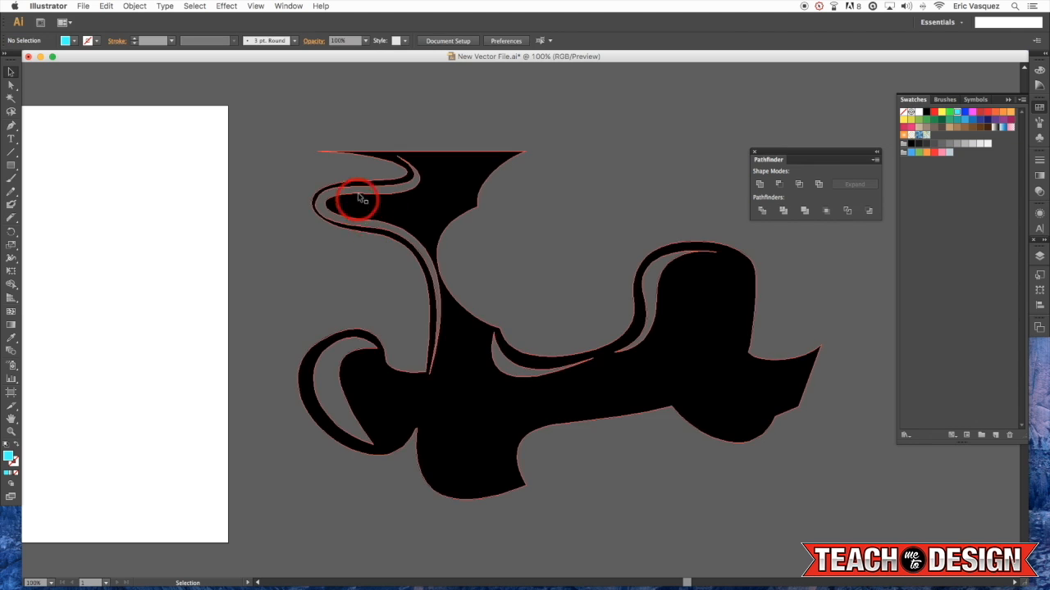
left_click_drag(416, 323, 554, 238)
left_click(569, 237)
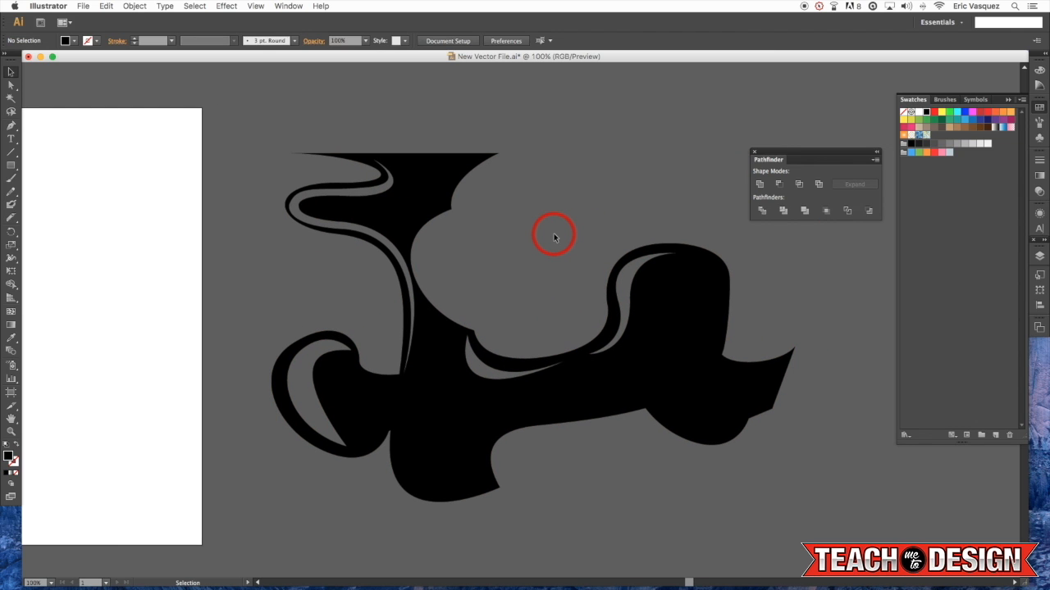
left_click_drag(423, 221, 832, 233)
left_click_drag(837, 383, 157, 358)
left_click_drag(277, 356, 483, 378)
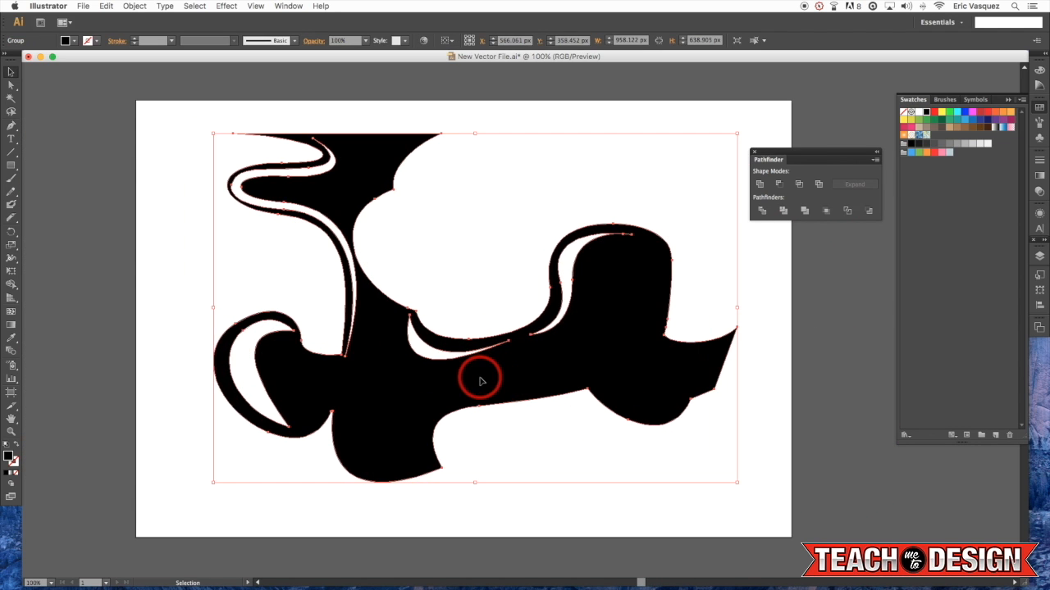
left_click(814, 402)
Deselect the artwork, draw a circle about 188 px wide above the central dip, and fill it with blue.
left_click_drag(680, 300, 686, 317)
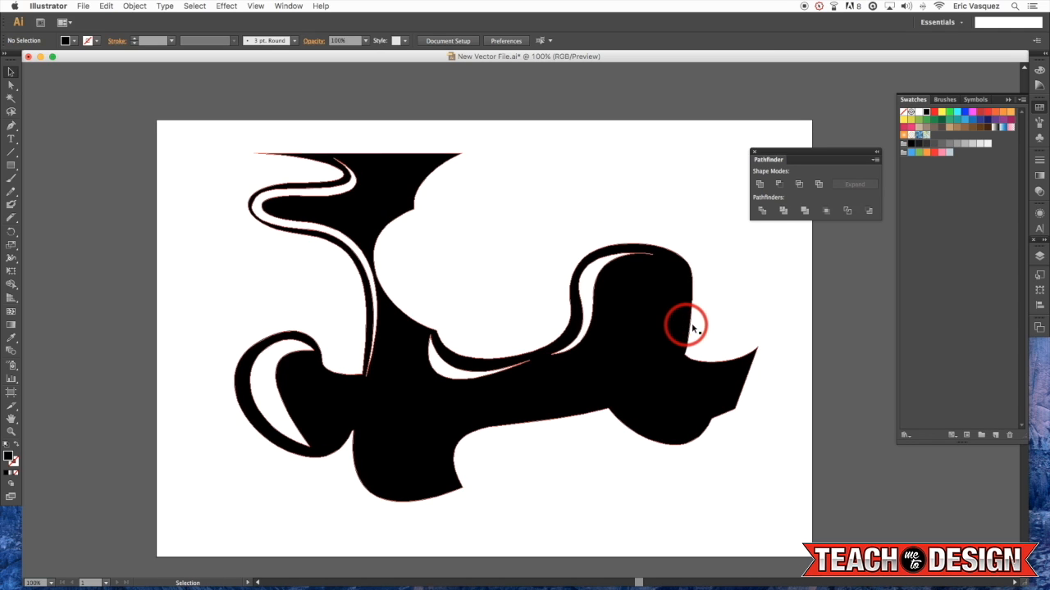
left_click_drag(614, 164, 298, 340)
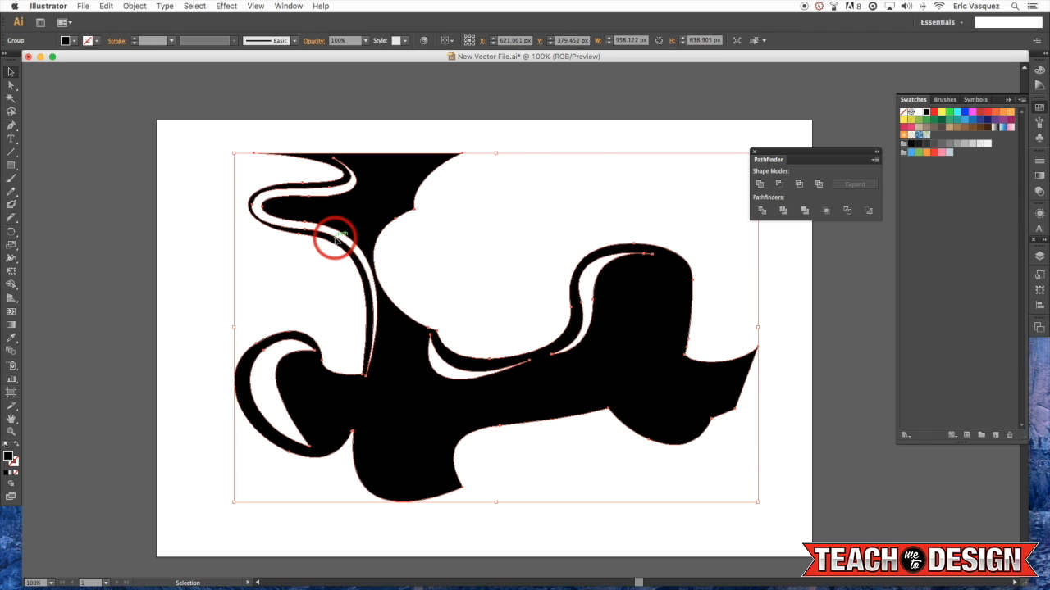
left_click(194, 4)
left_click(205, 38)
key("l")
left_click_drag(471, 200, 572, 299)
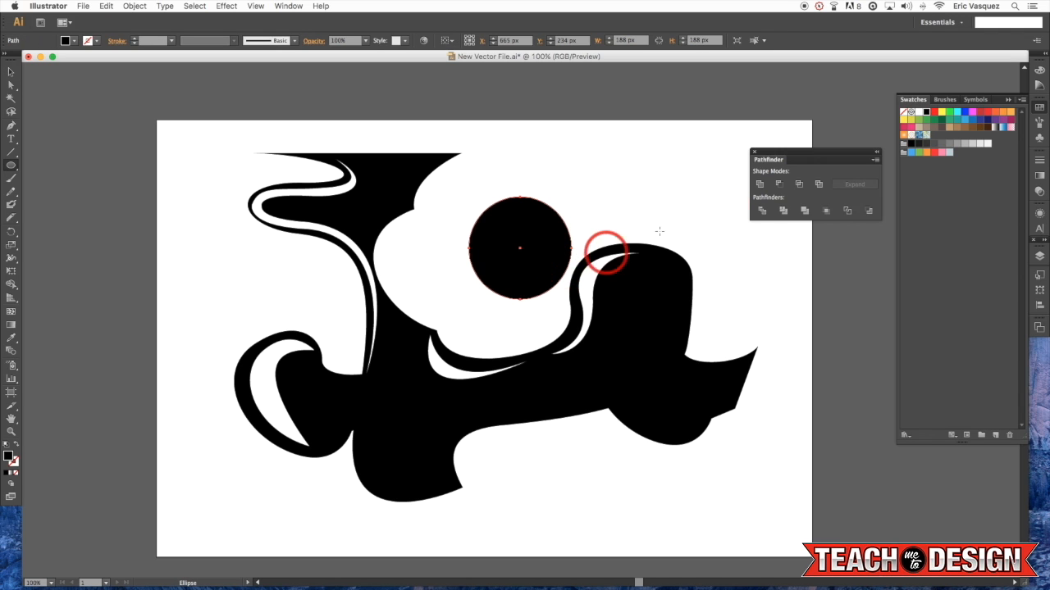
left_click(967, 114)
left_click(586, 203, "super")
Duplicate the blue circle below the black shape and give the copy a dark green 12 pt stroke without a fill.
key("v")
mouse_move(525, 238)
left_mouse_down()
mouse_move(490, 205)
mouse_move(674, 166)
mouse_move(526, 325)
mouse_move(567, 481)
mouse_move(591, 441)
left_mouse_up()
left_click(943, 120)
key("shift+x")
left_click(1039, 158)
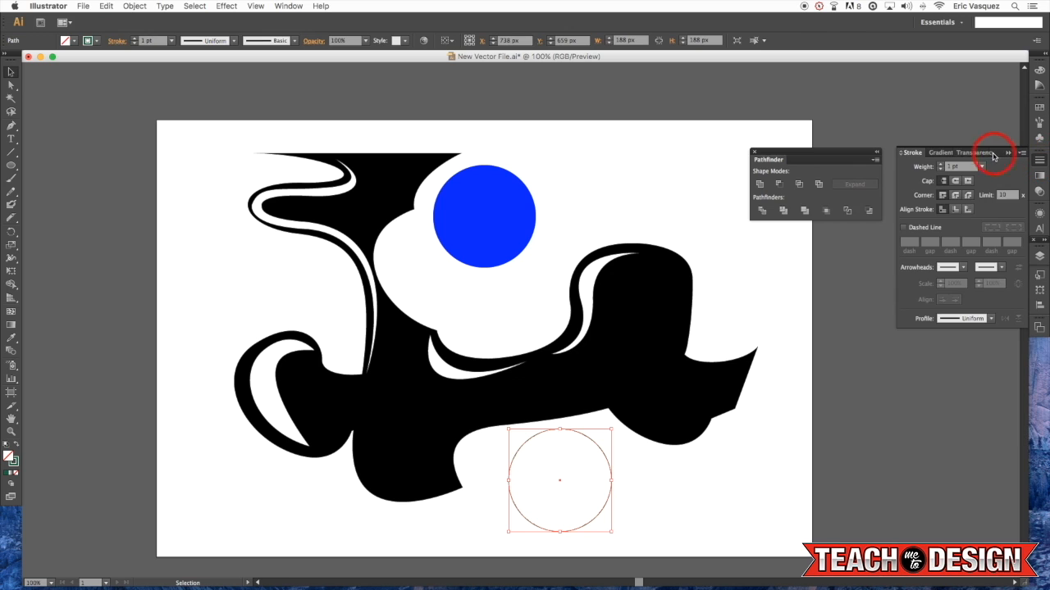
left_click(981, 166)
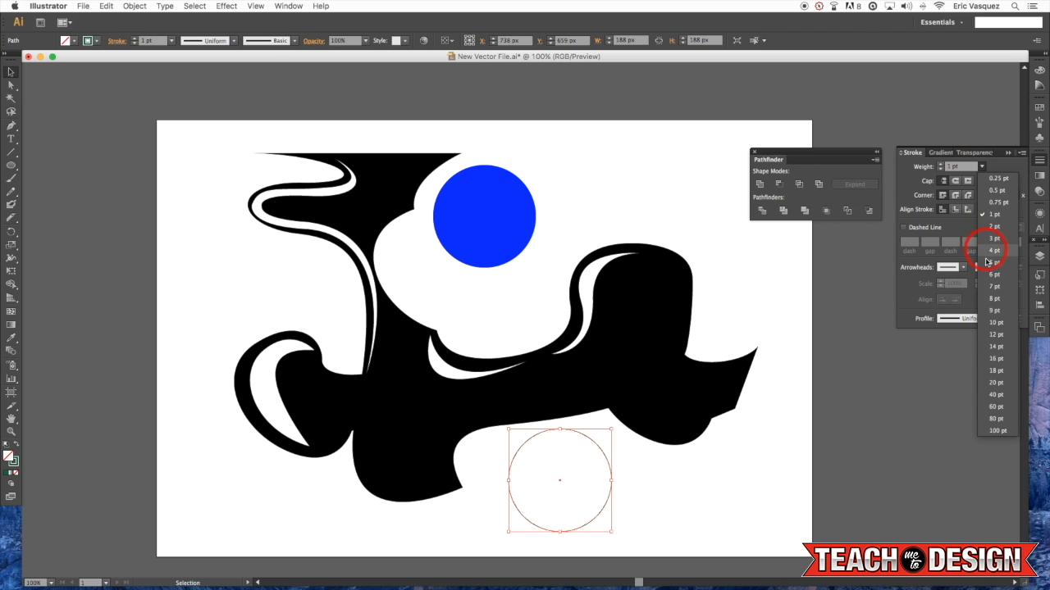
left_click(995, 334)
left_click(742, 305)
Draw a small circle about 79 px wide with the same green stroke above the tall hump.
key("l")
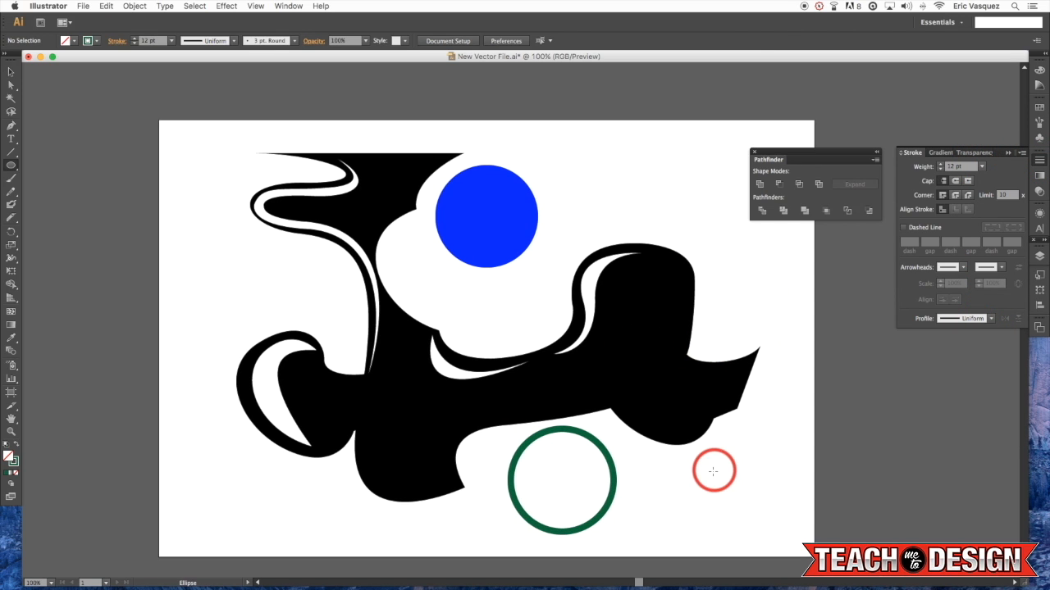
left_click_drag(630, 189, 674, 223)
key("v")
Copy the blue circle beside the wavy neck, delete that copy, and draw a blue square about 122 px wide there.
left_click_drag(500, 227, 260, 275)
key("Delete")
key("m")
key("v")
left_click(584, 144)
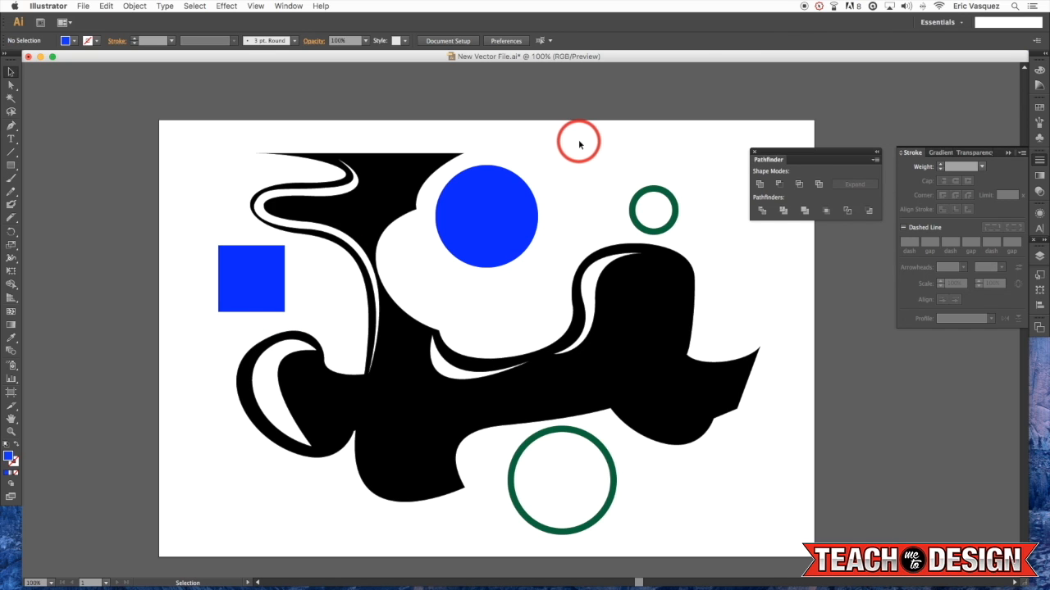
Select the blue square and extend the selection to all shapes with the same fill color.
left_click(267, 272)
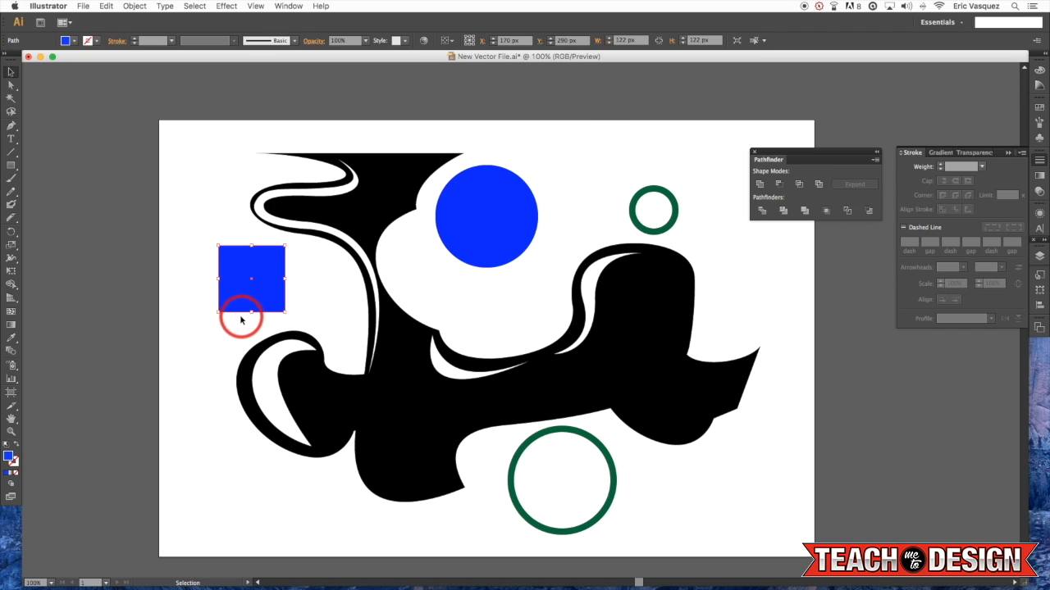
left_click(190, 4)
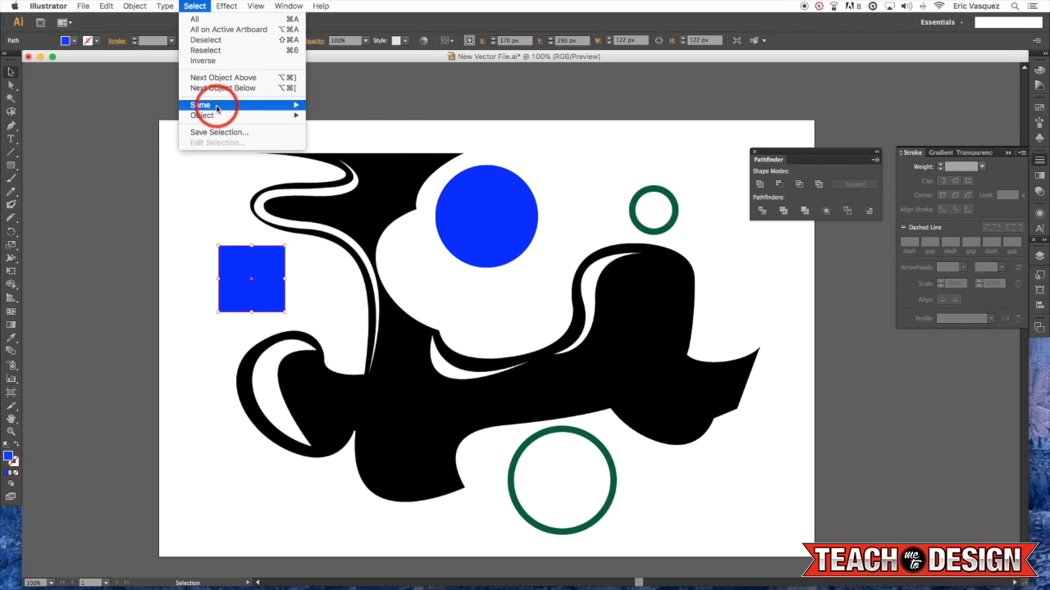
mouse_move(205, 104)
left_click(354, 147)
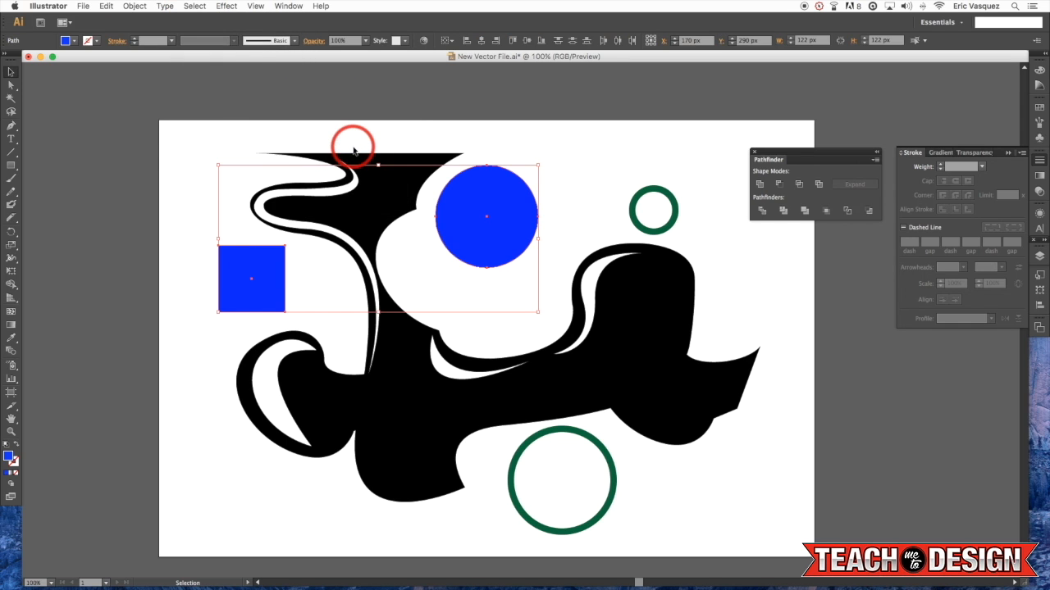
Move the selected blue square and blue circle together slightly right and down, and deselect them.
left_click_drag(517, 199, 522, 170)
left_click(521, 130)
left_click(492, 239)
left_click(597, 133)
Select the small green circle and try extending the selection to all objects with the same stroke weight.
left_click_drag(626, 144, 701, 222)
left_click(194, 6)
left_click(221, 105)
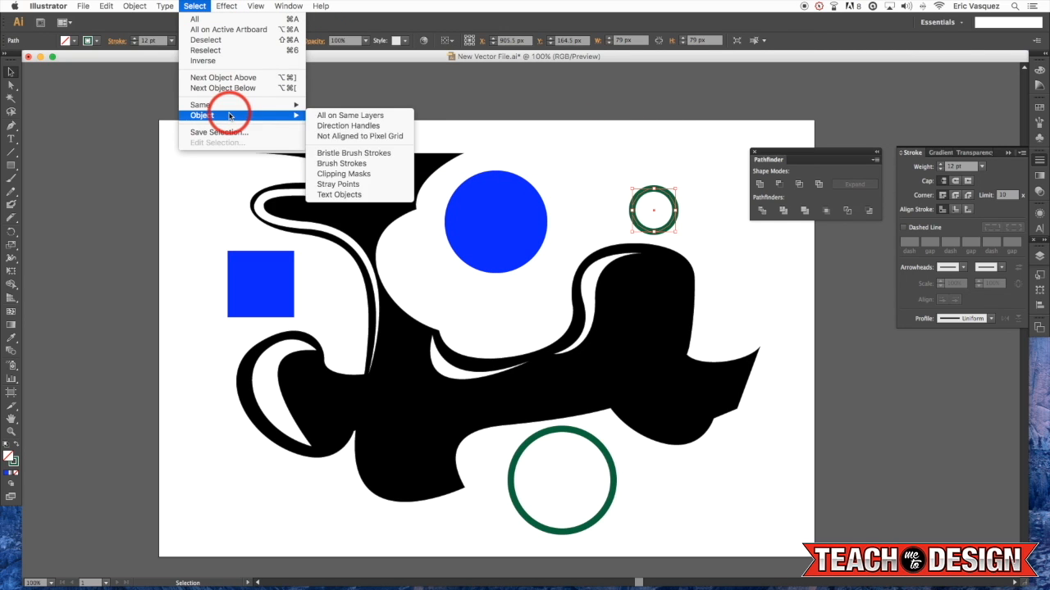
left_click(353, 119)
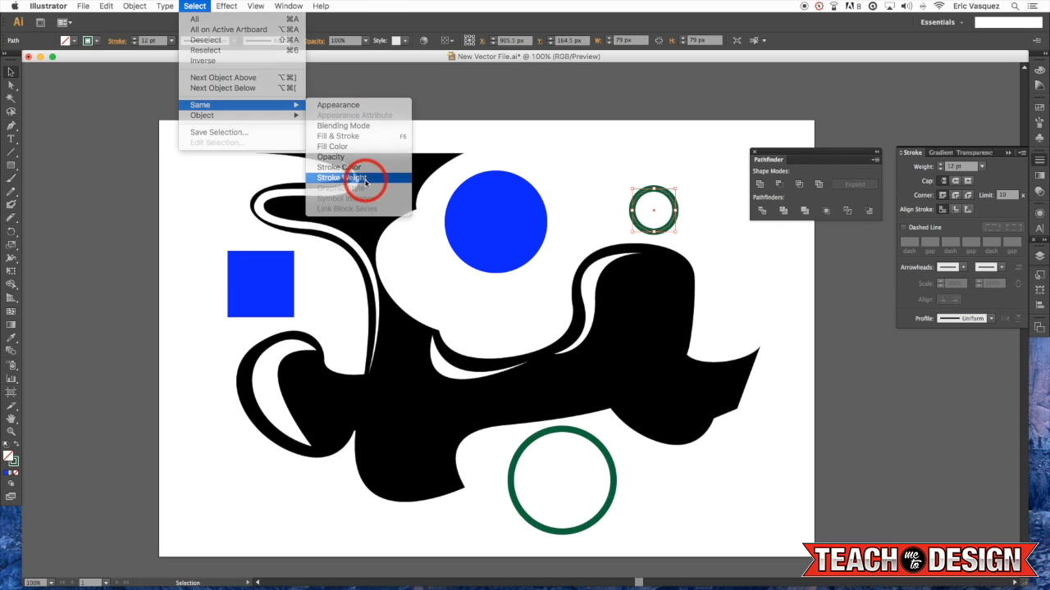
left_click(364, 179)
Recolor the small green circle's stroke with the purple from its suggested color harmony.
left_click_drag(695, 177, 642, 215)
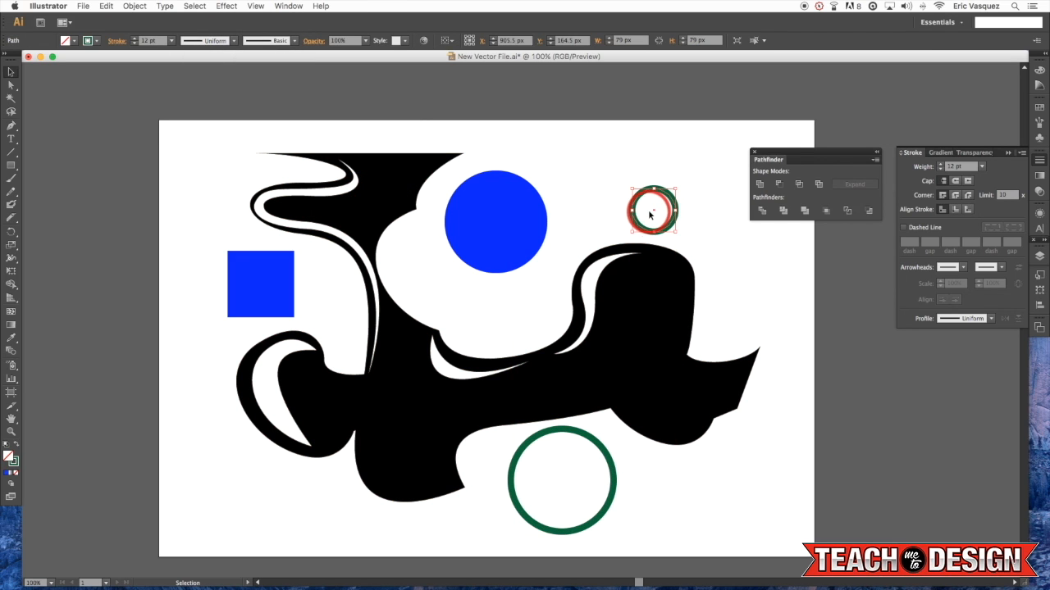
left_click(1038, 87)
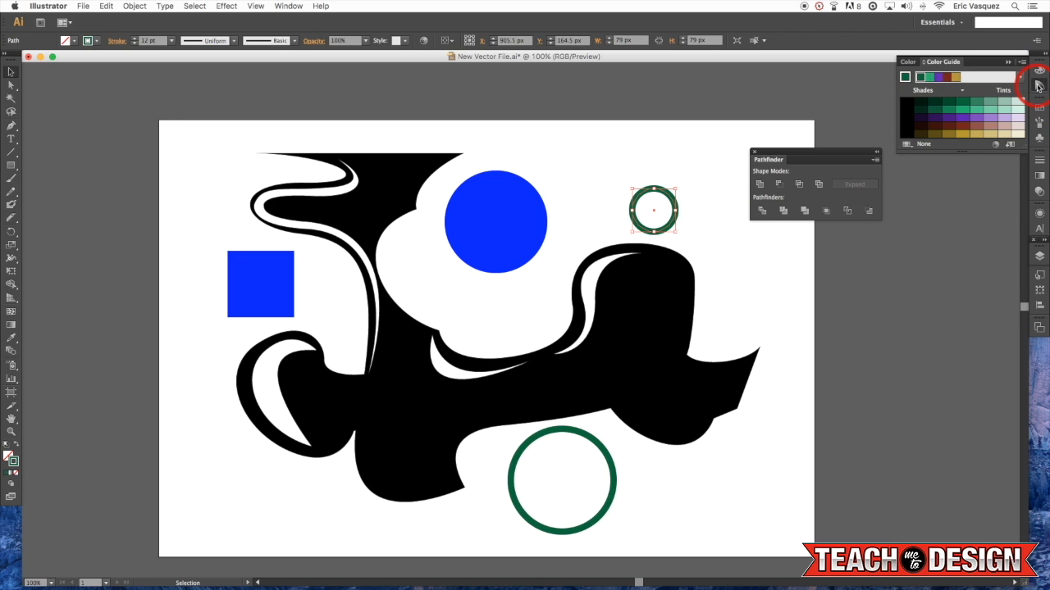
left_click(938, 78)
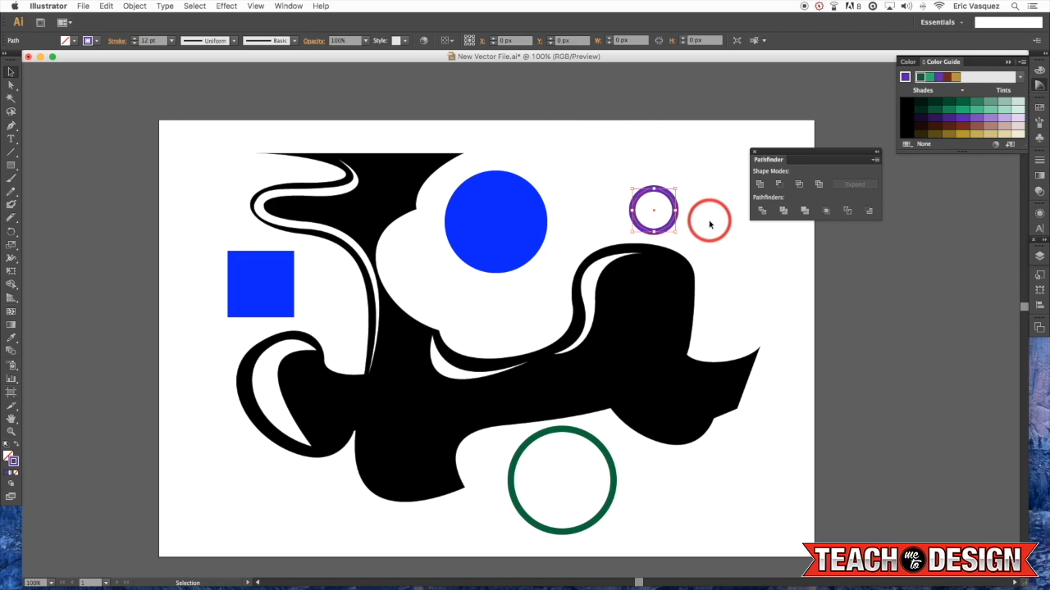
Extend the selection from the small purple circle to all objects with the same stroke weight, and deselect them.
left_click(195, 6)
mouse_move(287, 105)
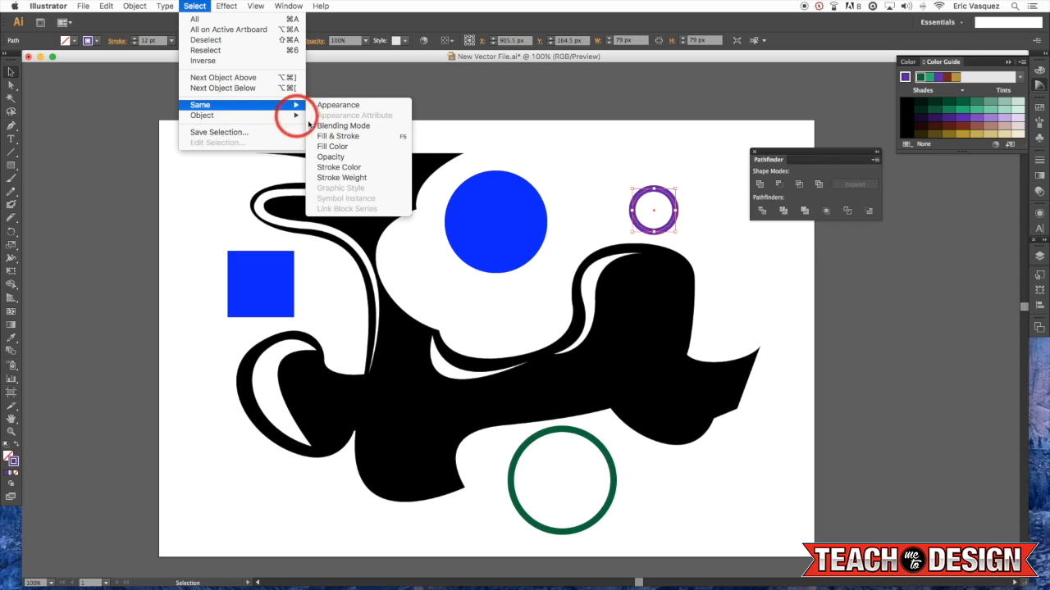
left_click(351, 177)
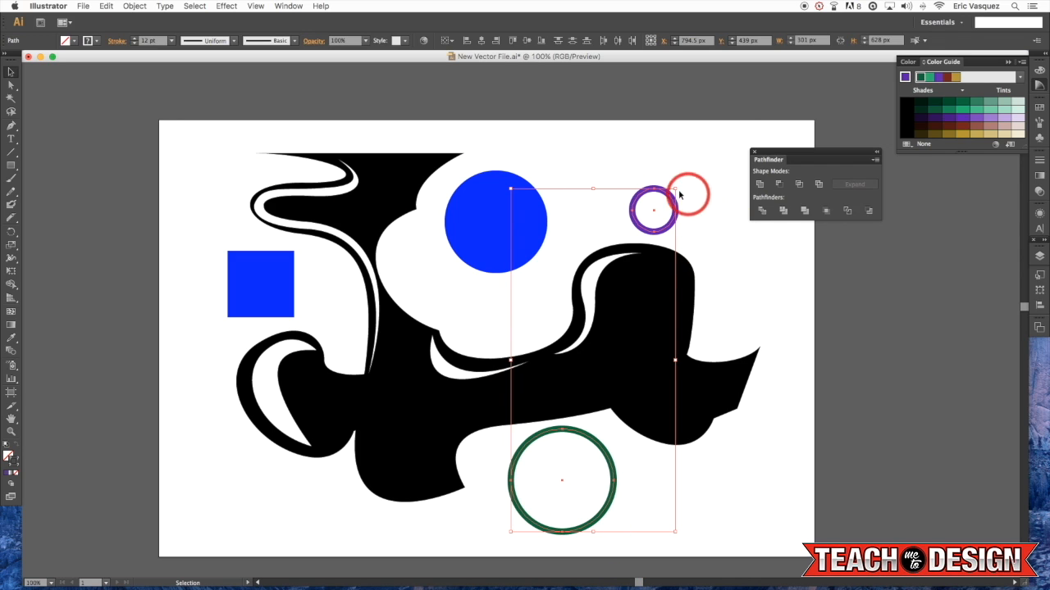
left_click(726, 124)
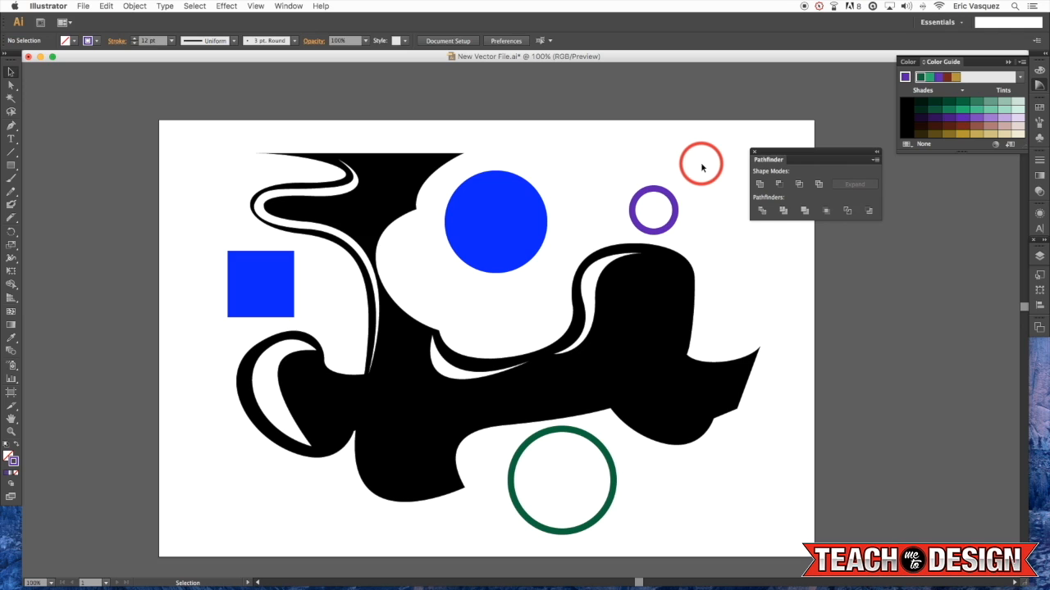
Delete the small purple circle, and undo both the deletion and the purple recolor.
left_click(651, 206)
key("Delete")
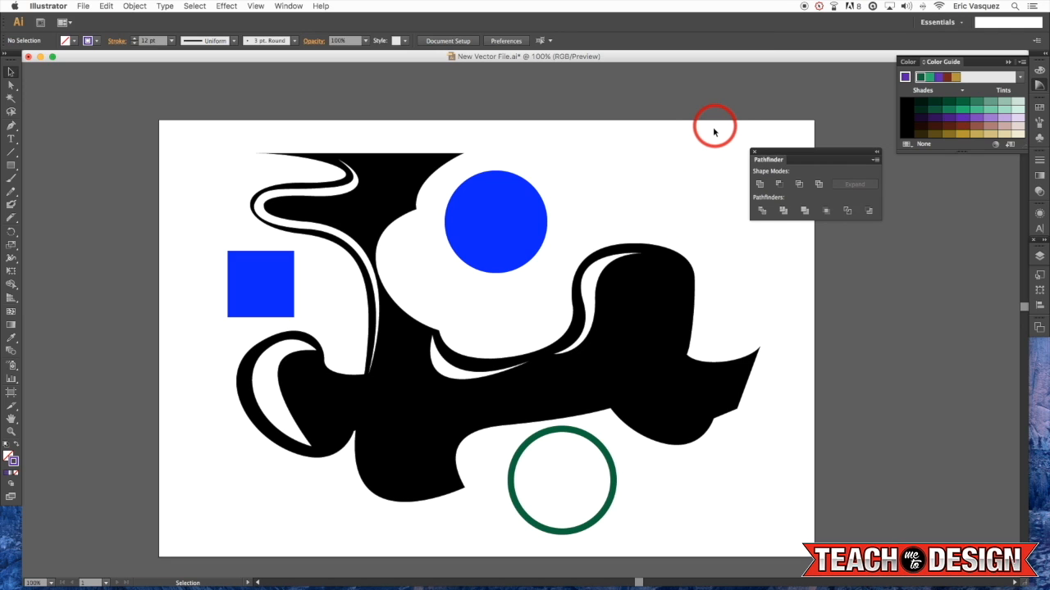
key("super+z")
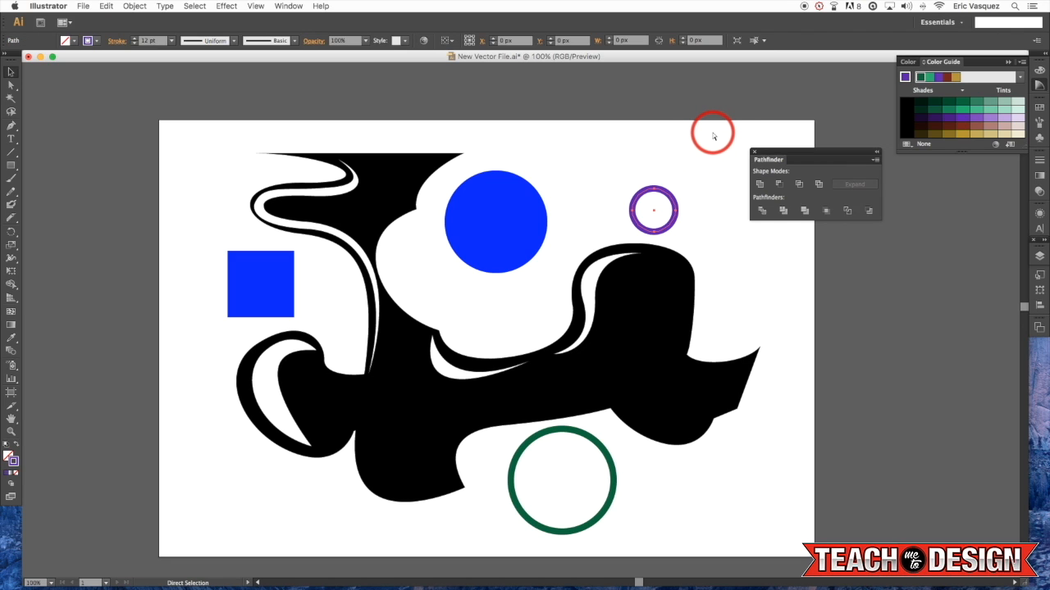
left_click_drag(711, 143, 644, 186)
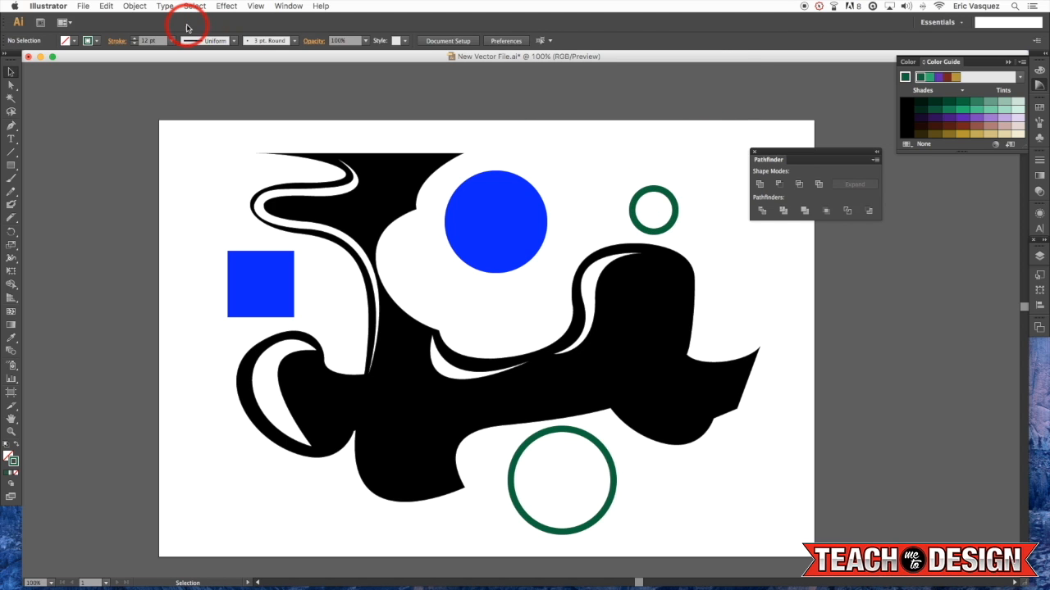
Select the small green circle, extend the selection to all objects with the same stroke color, and deselect them.
left_click_drag(701, 133, 604, 216)
mouse_move(194, 6)
left_mouse_down()
mouse_move(205, 9)
mouse_move(216, 107)
mouse_move(339, 134)
mouse_move(340, 168)
left_mouse_up()
left_click(724, 154)
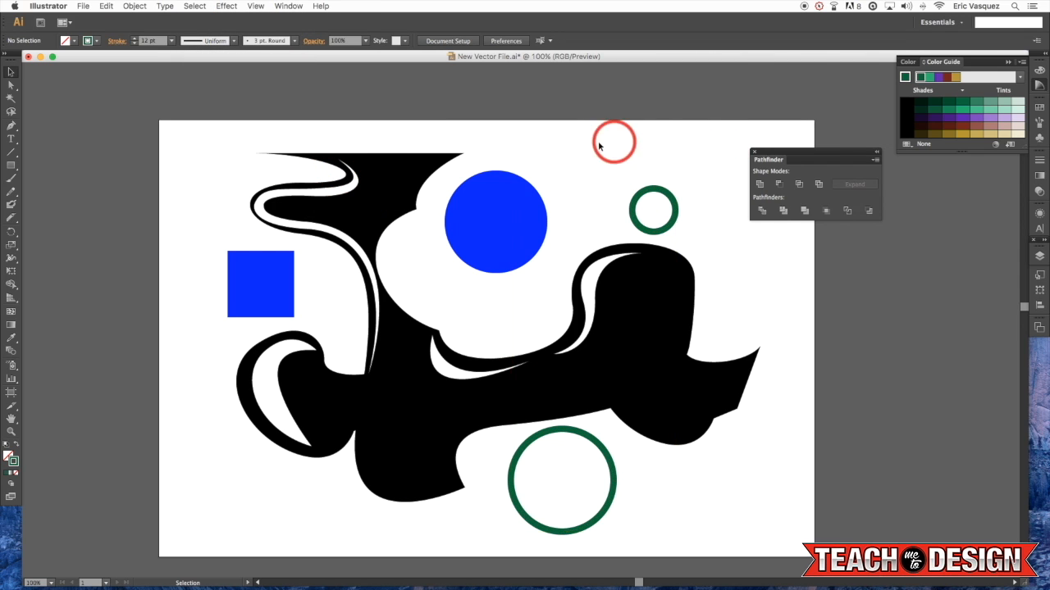
Shift the blue circle slightly within the artboard and deselect it.
scroll(598, 147, "left", 2)
scroll(599, 147, "down", 1)
left_click_drag(555, 168, 541, 188)
left_click(589, 120)
left_click(652, 125)
scroll(653, 126, "up", 1)
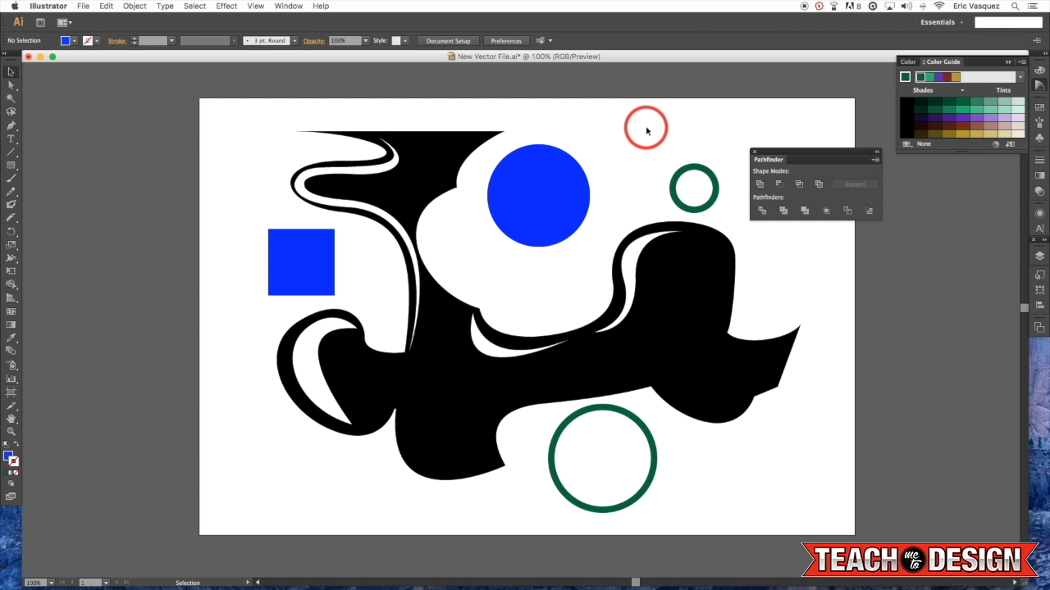
Select the blue square and blue circle together by their matching fill with the Magic Wand tool.
left_click(573, 186)
scroll(52, 148, "left", 2)
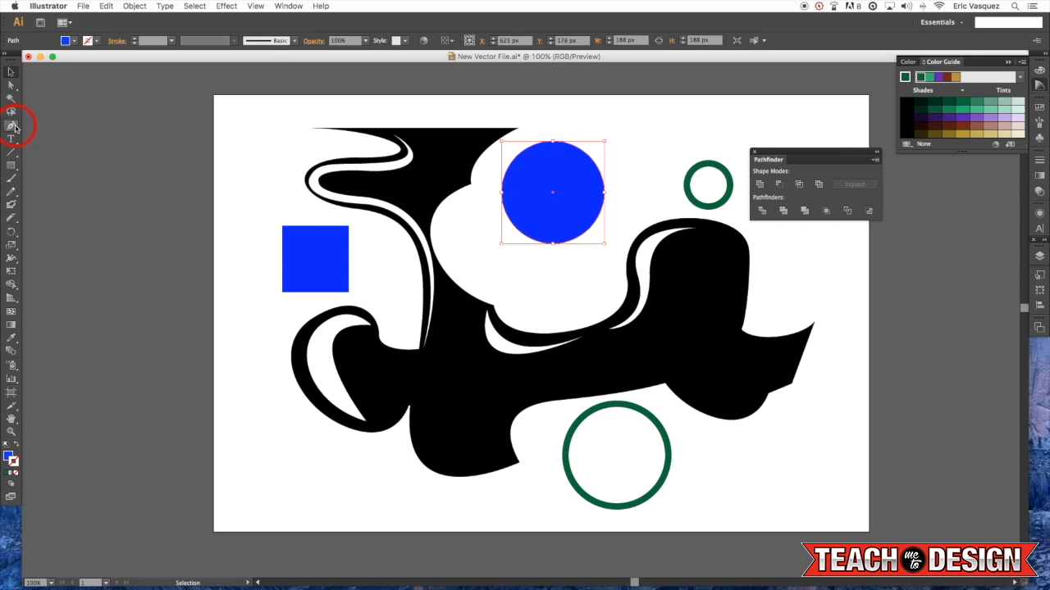
left_click(11, 96)
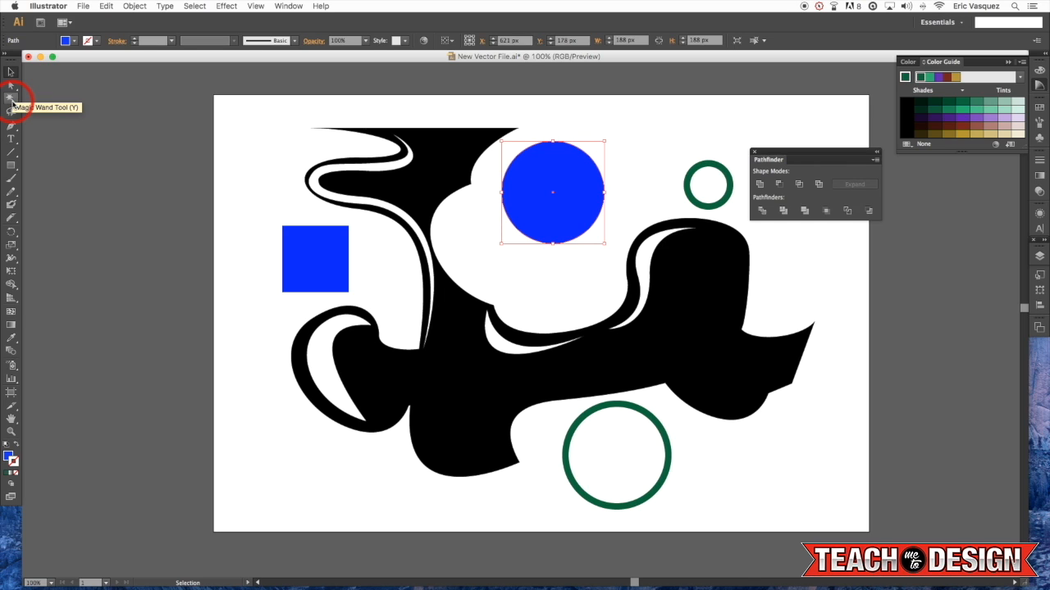
left_click(313, 254)
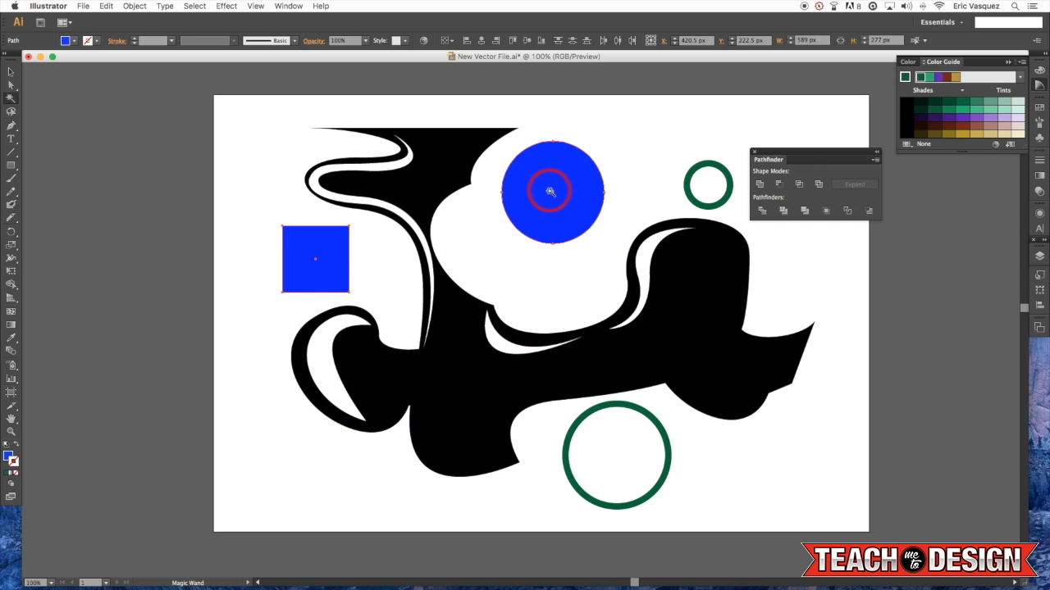
Select the two green circles with the Magic Wand, reselect the blue shapes the same way, and clear the selection.
left_click(687, 184)
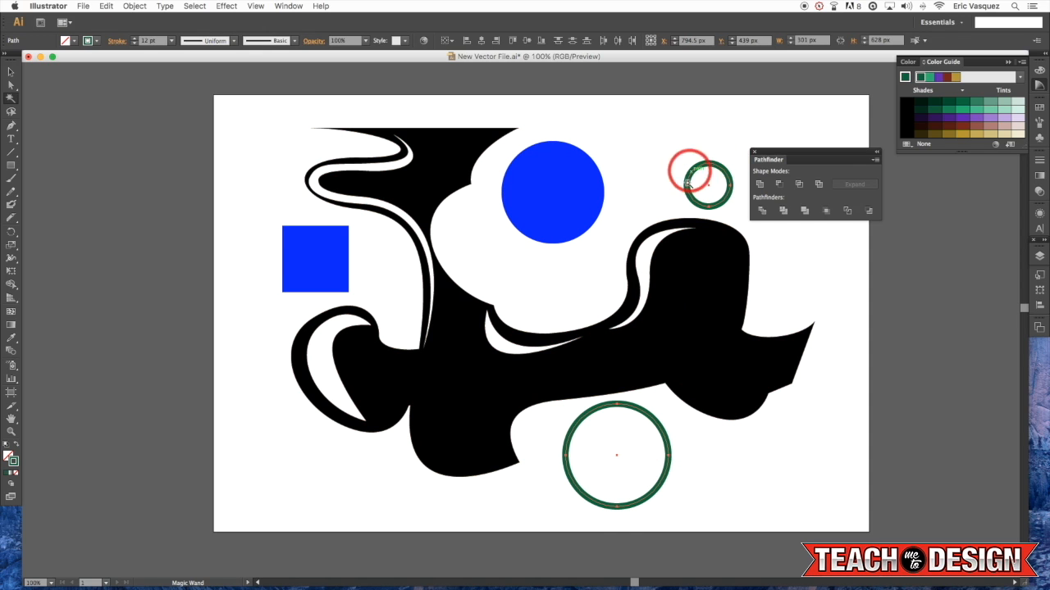
left_click(531, 204)
left_click(332, 194)
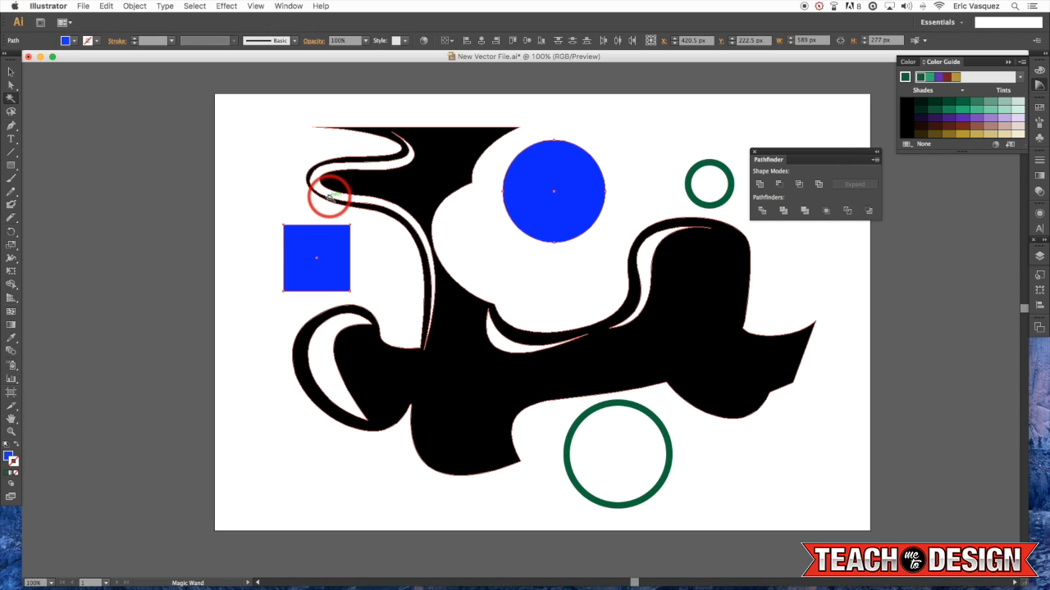
key("v")
left_click(253, 172)
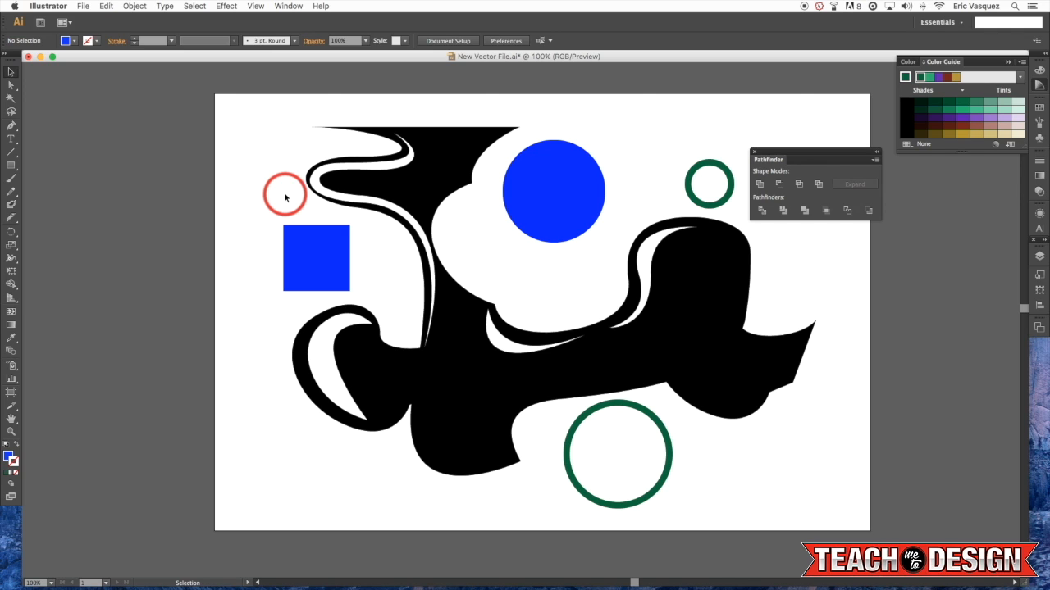
Close the Pathfinder options and move the blue circle down and left to about X 600 px, Y 239 px.
left_click(754, 154)
scroll(811, 162, "right", 2)
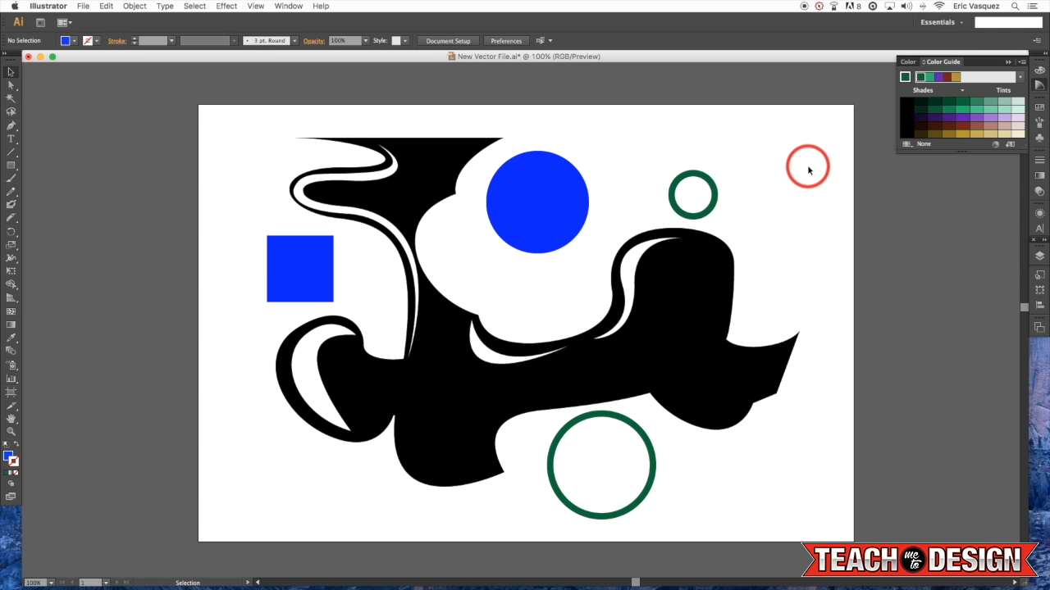
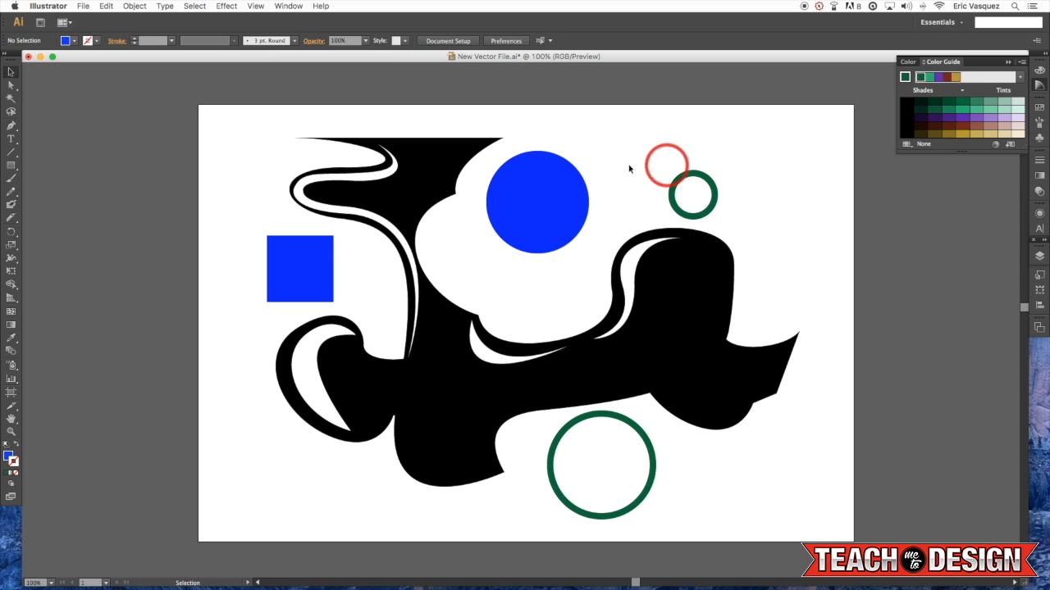
left_click_drag(551, 186, 541, 219)
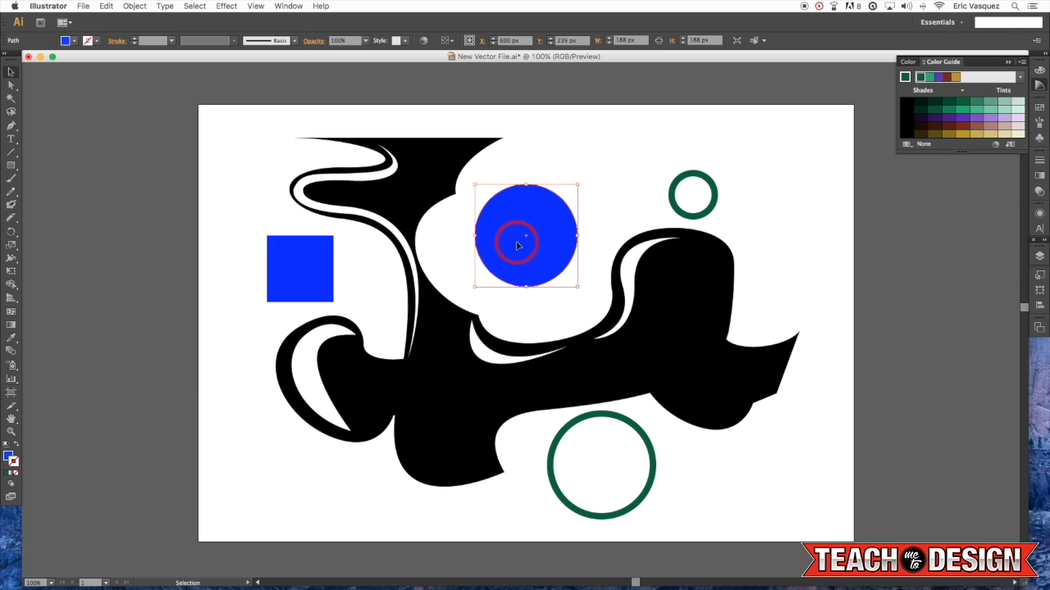
Fill the blue circle with the default white-to-black linear gradient and show its gradient settings.
left_click(12, 461)
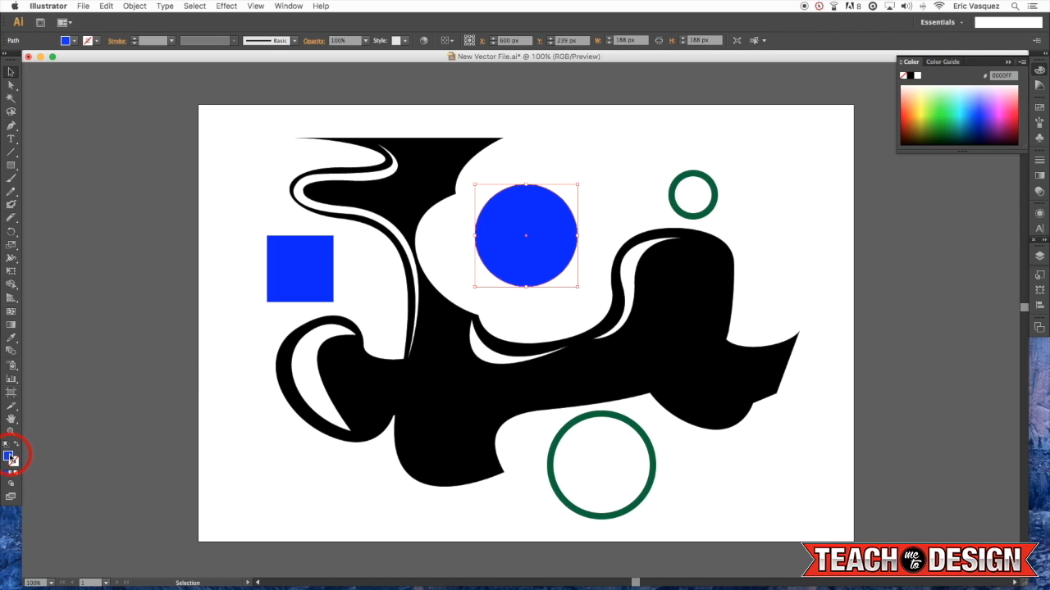
left_click(12, 474)
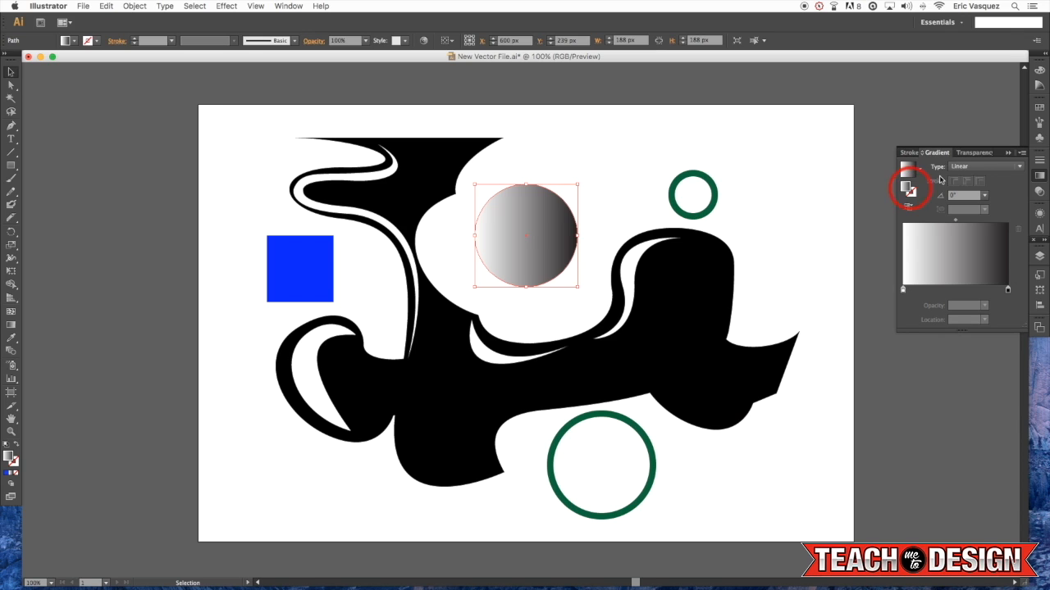
left_click(1040, 176)
left_click(1039, 176)
left_click(1039, 176)
left_click(1040, 176)
Change the circle's gradient type to Radial and switch it back to Linear.
left_click(987, 170)
left_click(977, 174)
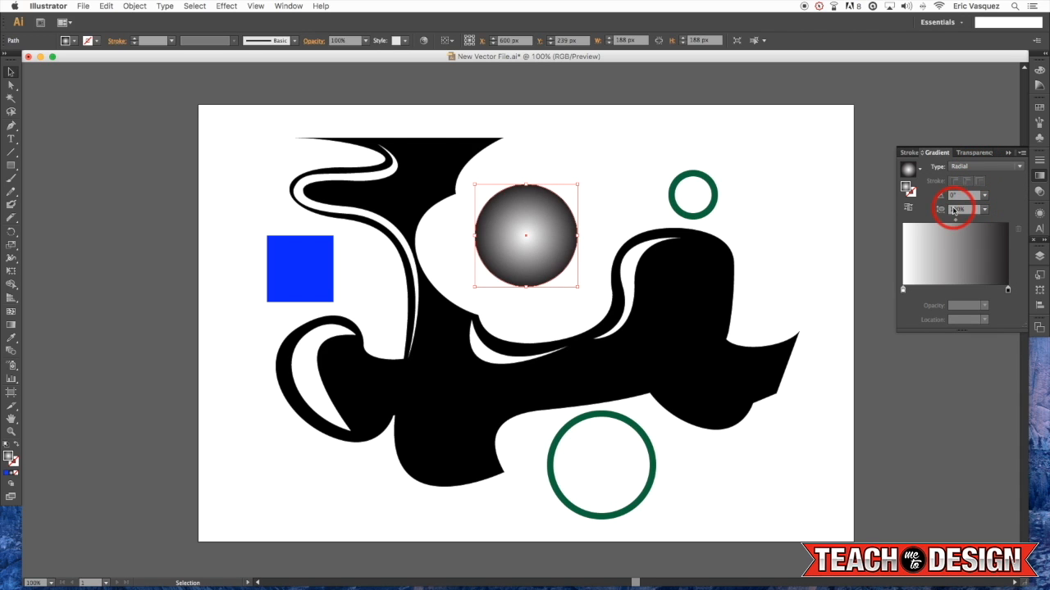
left_click(982, 166)
left_click(978, 156)
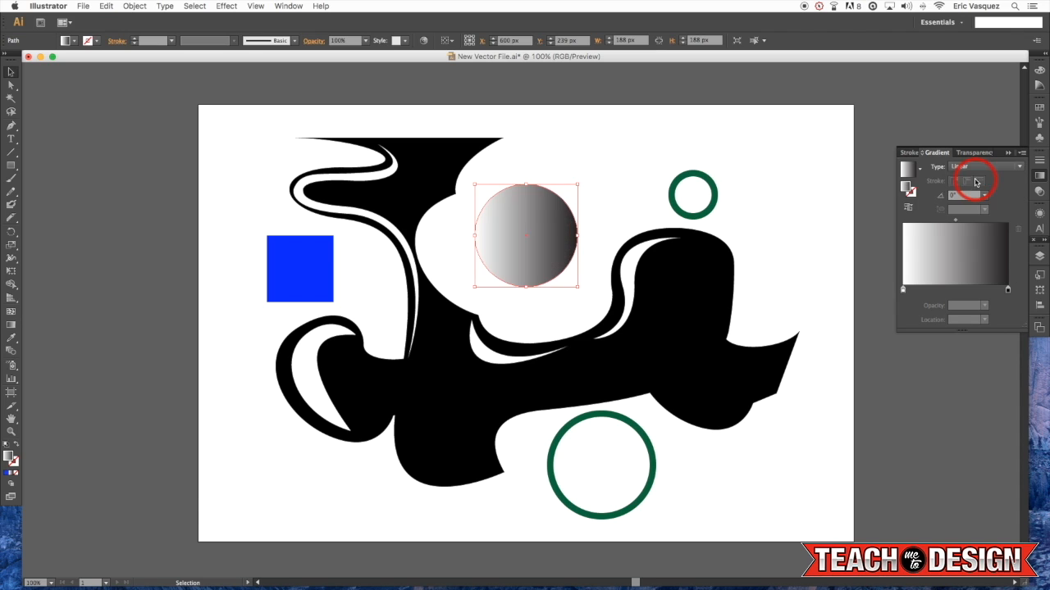
Reverse the circle's gradient direction repeatedly, ending with its original direction.
left_click(908, 209)
left_click(907, 209)
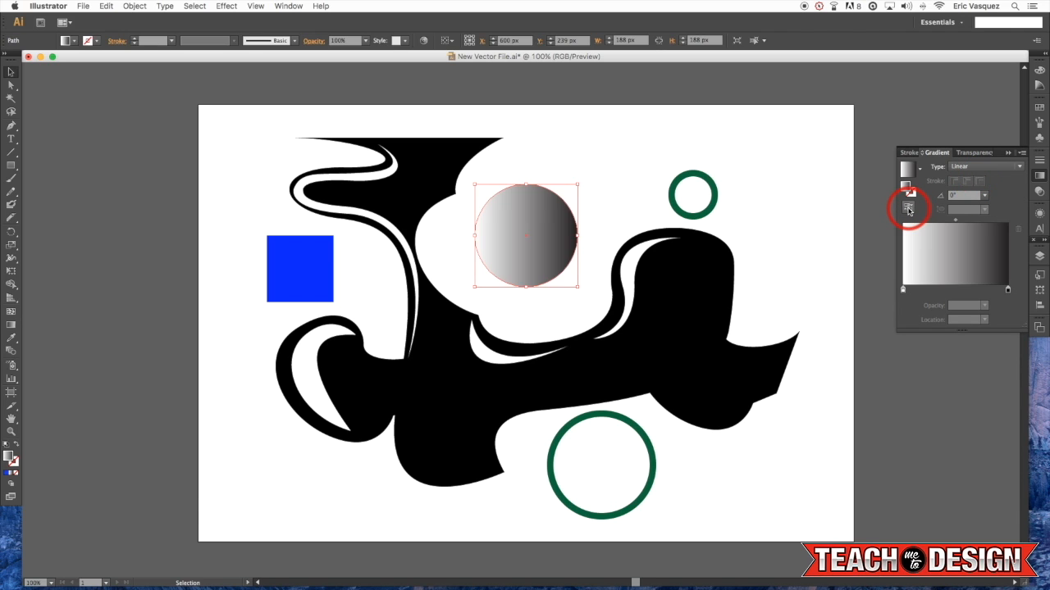
double_click(908, 209)
double_click(908, 209)
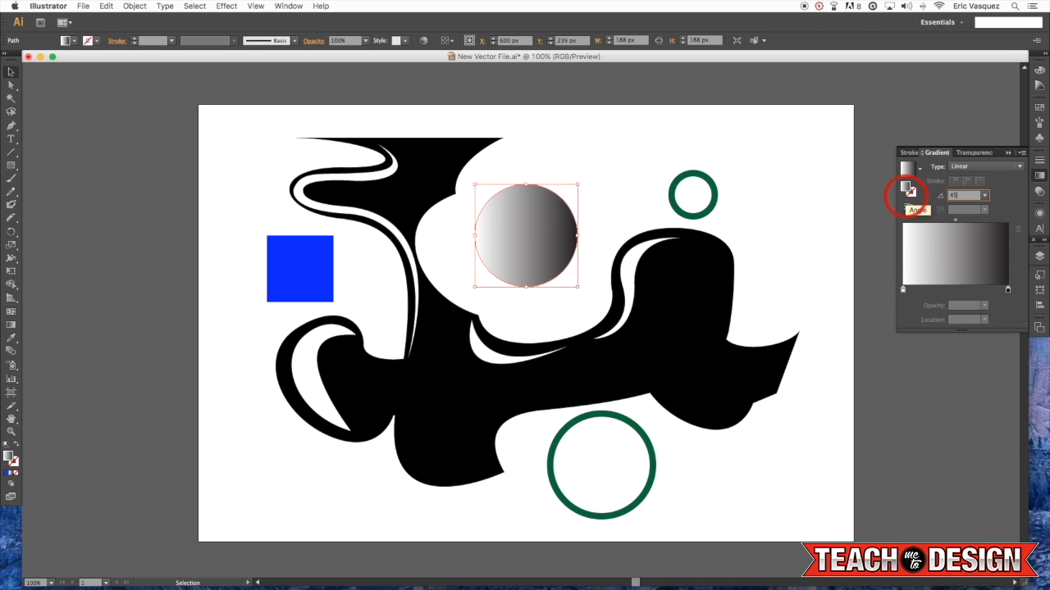
Set the circle's gradient angle to 45° and change it to 135°.
key("Return")
left_click_drag(979, 196, 903, 197)
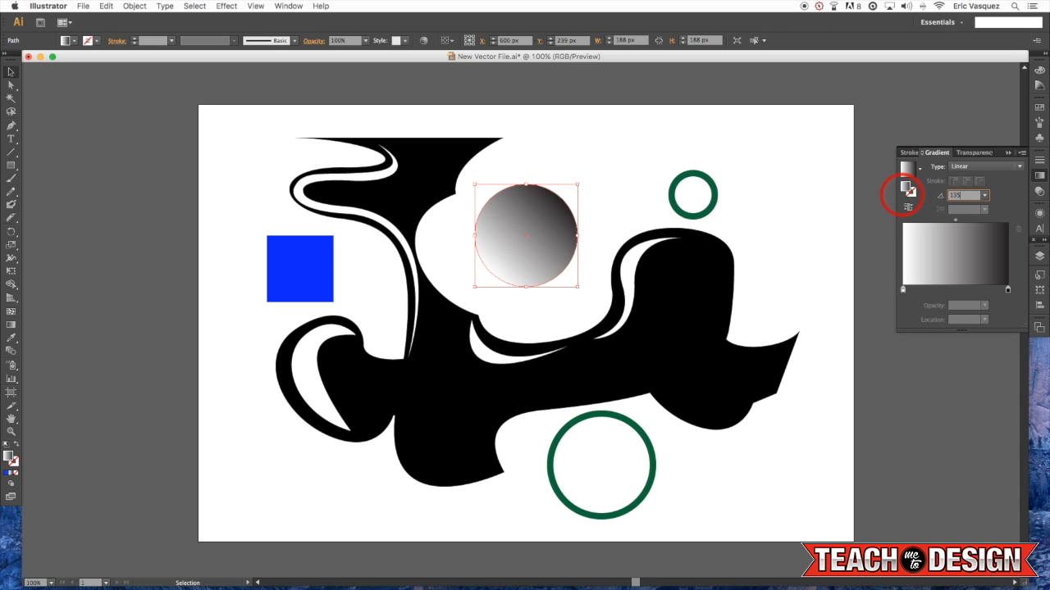
key("Return")
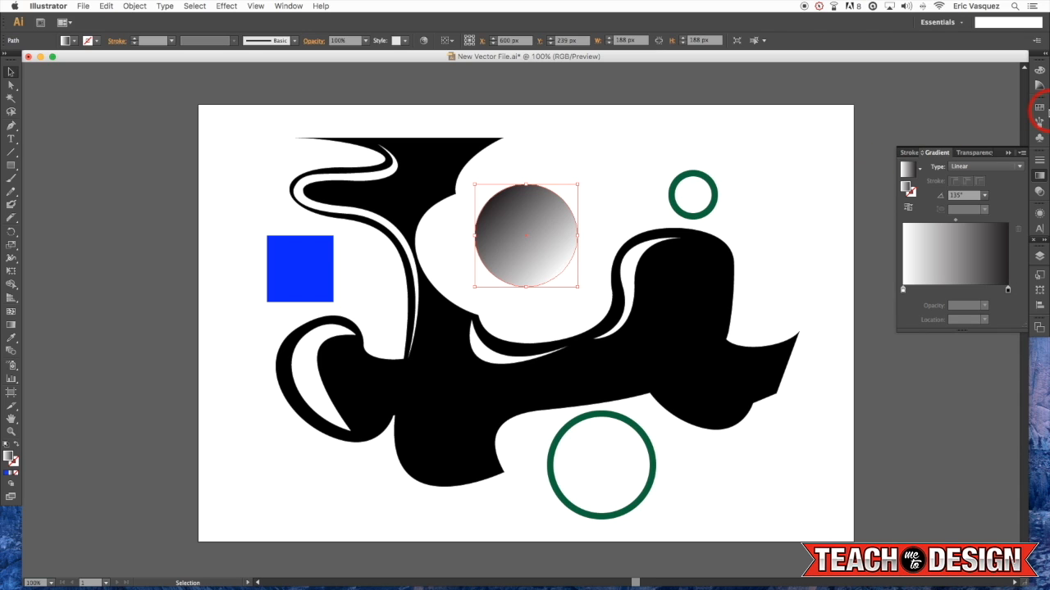
Recolor the white stop of the circle's gradient with the bright red swatch.
left_click(1039, 109)
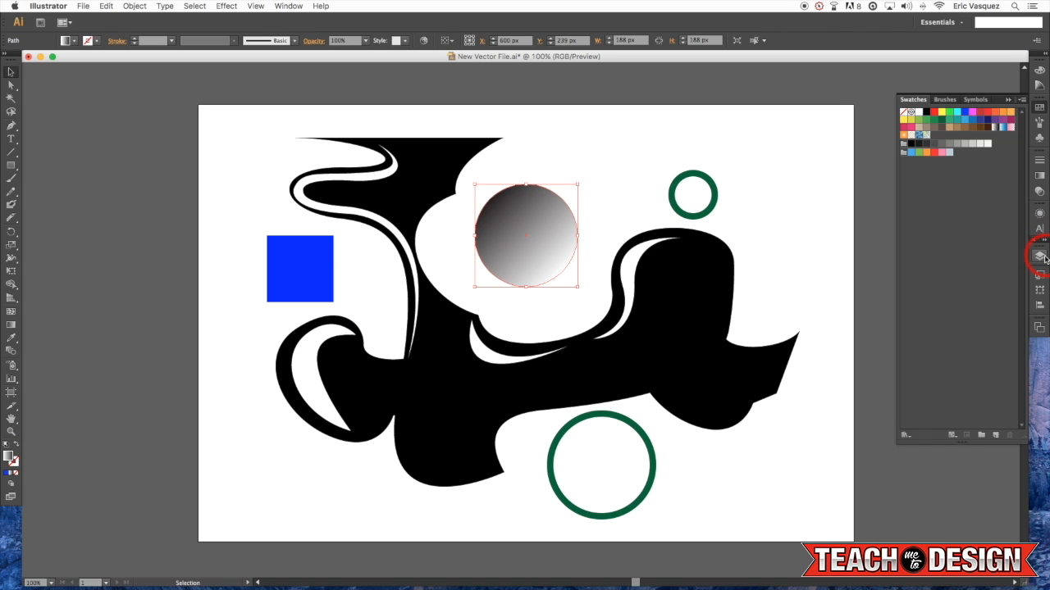
left_click(1040, 175)
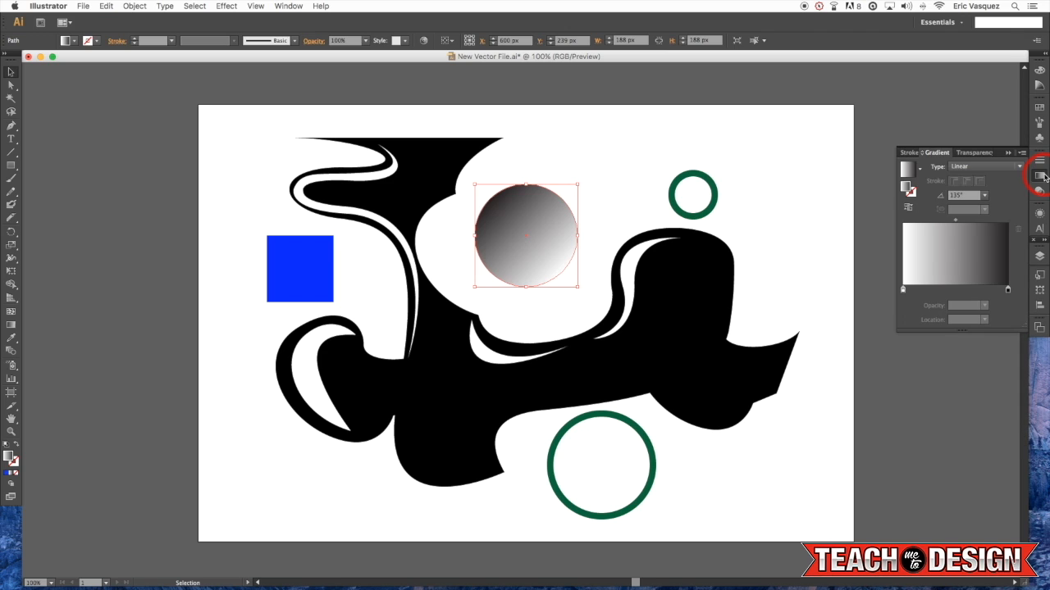
double_click(903, 291)
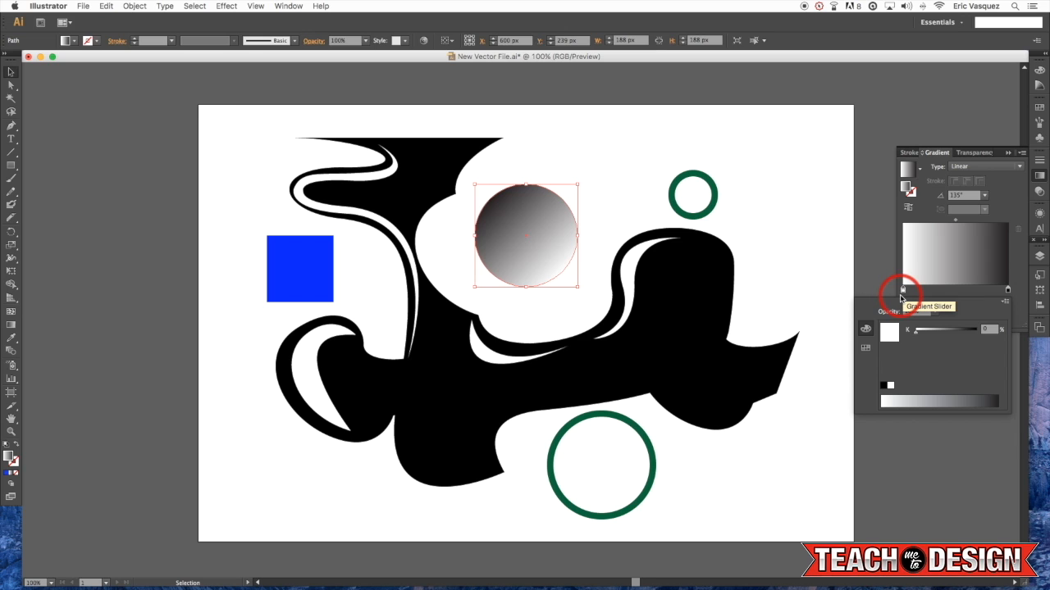
left_click_drag(916, 333, 894, 332)
left_click(866, 351)
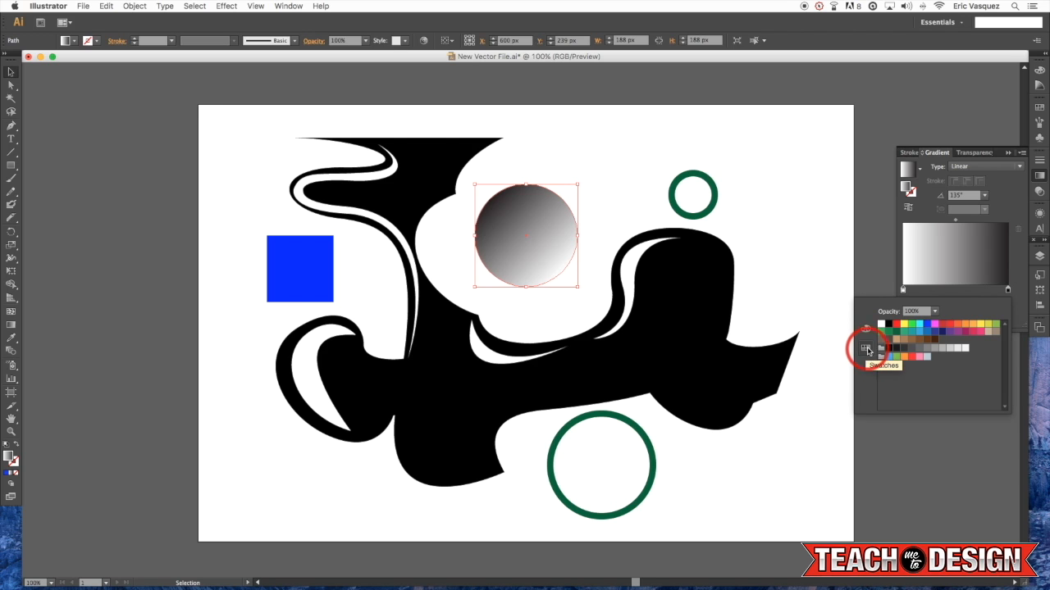
left_click(896, 324)
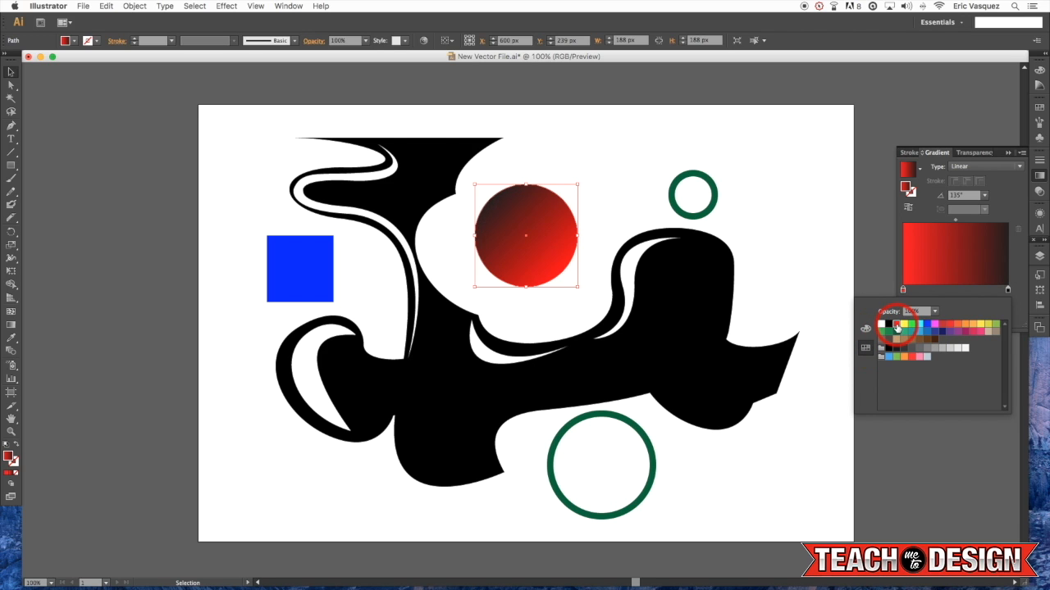
Recolor the circle gradient's bright red stop with the blue swatch, the magenta swatch and finally a custom light blue of RGB 135, 211, 255.
left_click(924, 328)
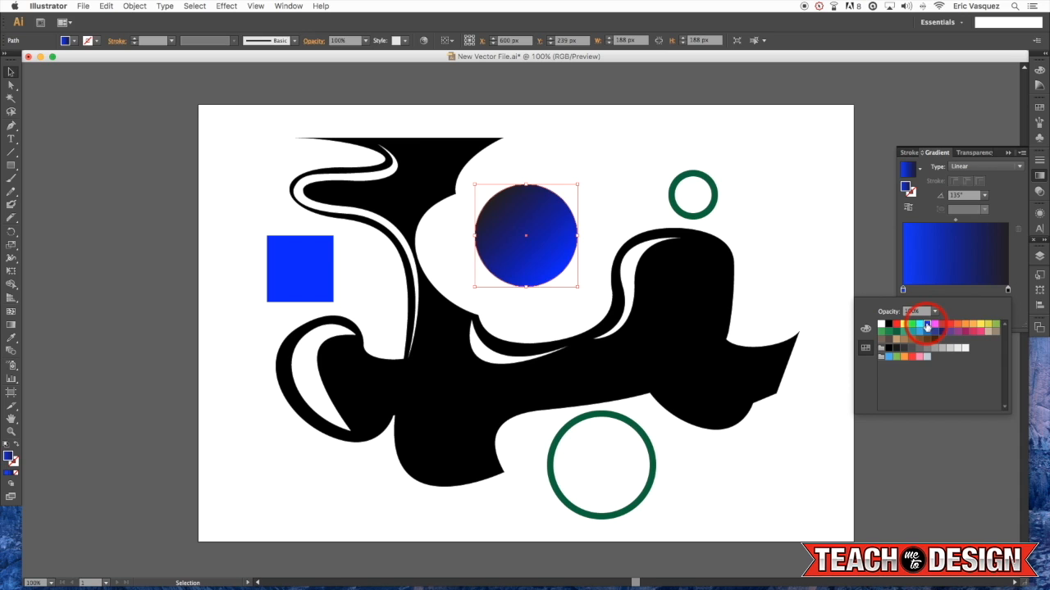
left_click(934, 324)
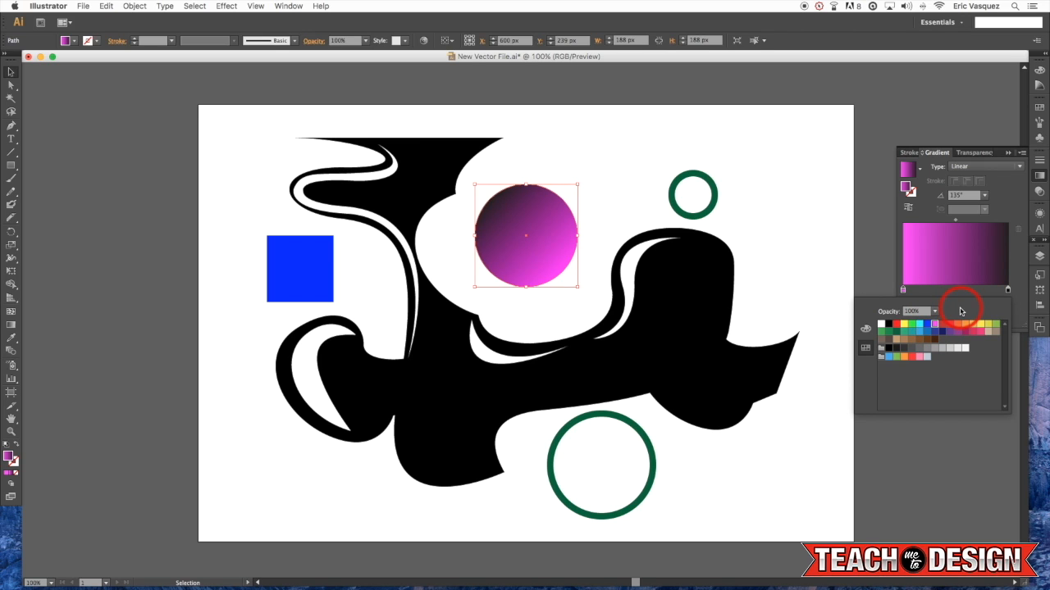
left_click(866, 330)
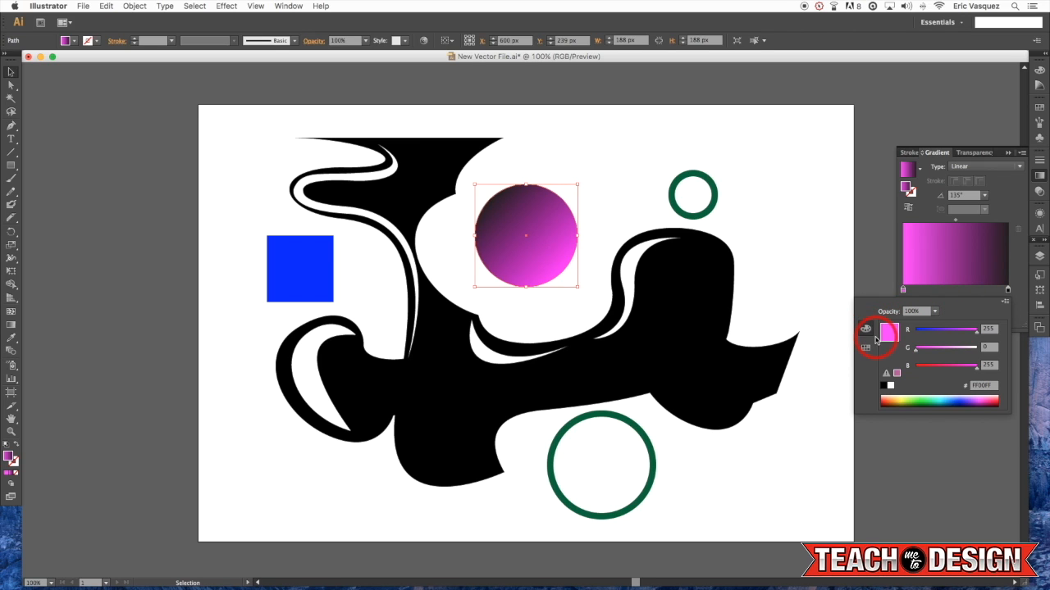
mouse_move(960, 331)
left_mouse_down()
mouse_move(932, 334)
mouse_move(960, 332)
mouse_move(949, 348)
mouse_move(971, 349)
left_mouse_up()
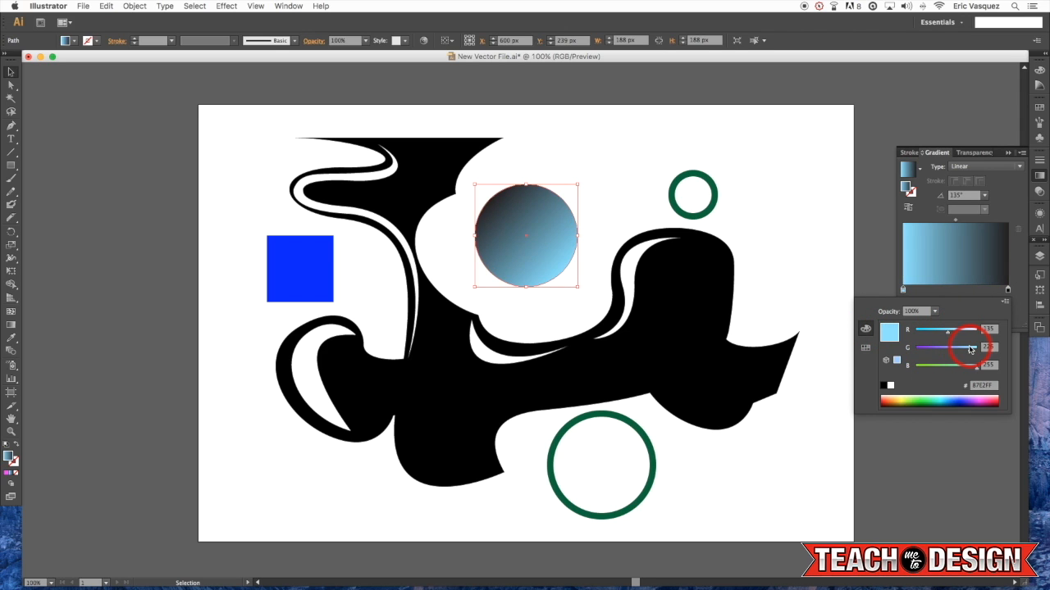
left_click(1018, 262)
Recolor the black stop of the circle's gradient with a medium blue swatch, reduce its green value to 83, and deselect the circle.
double_click(1008, 292)
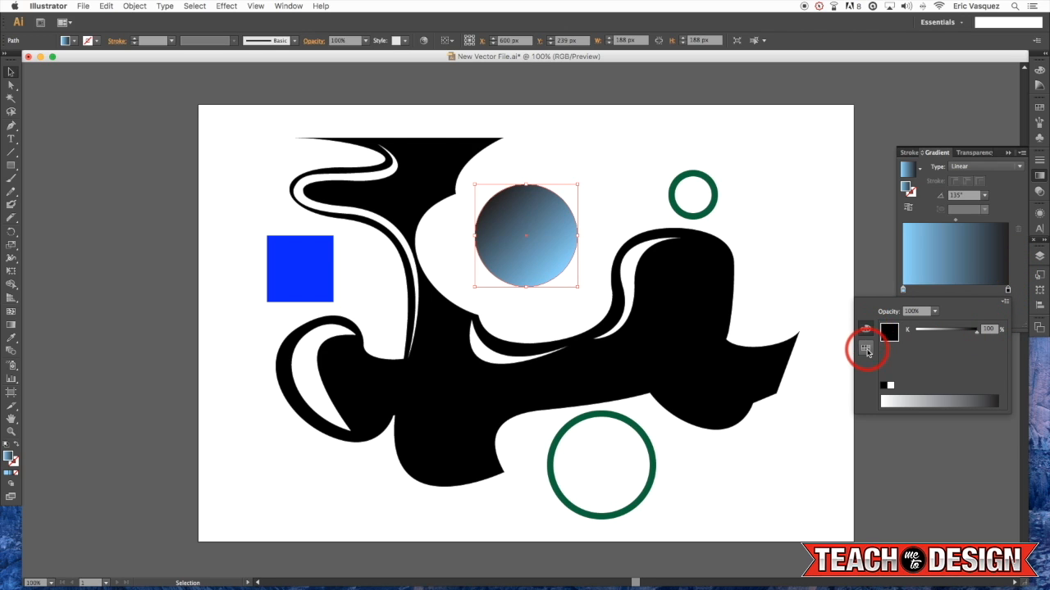
left_click(867, 348)
left_click(913, 334)
left_click(926, 332)
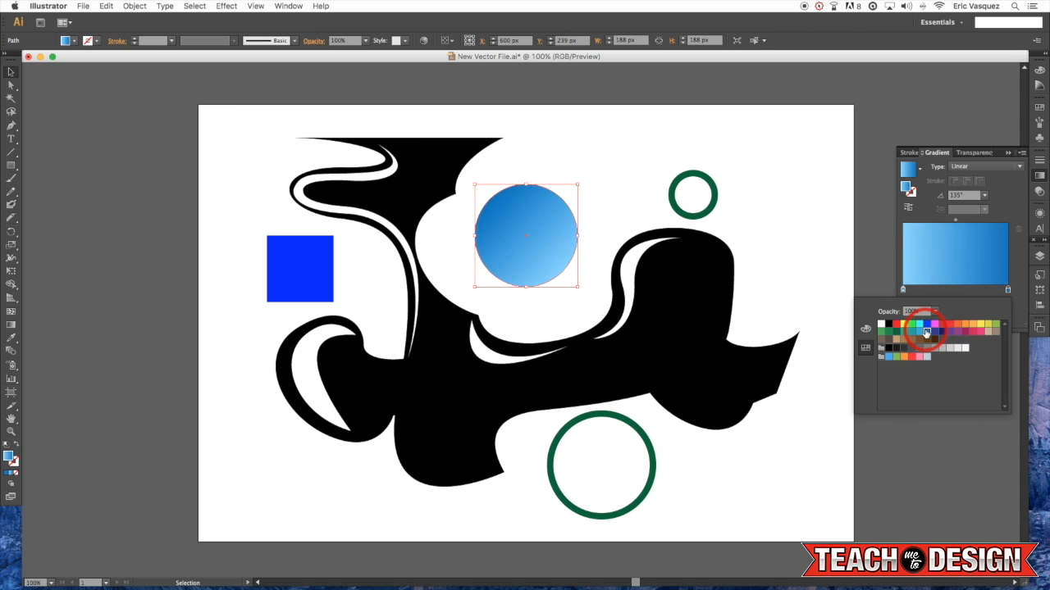
left_click(866, 331)
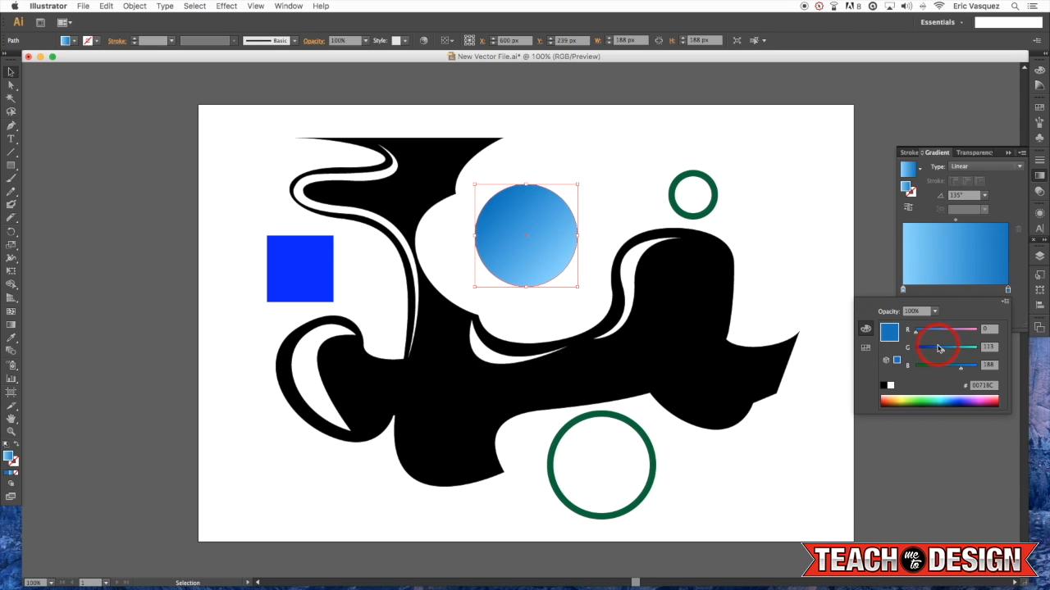
left_click_drag(944, 353, 934, 354)
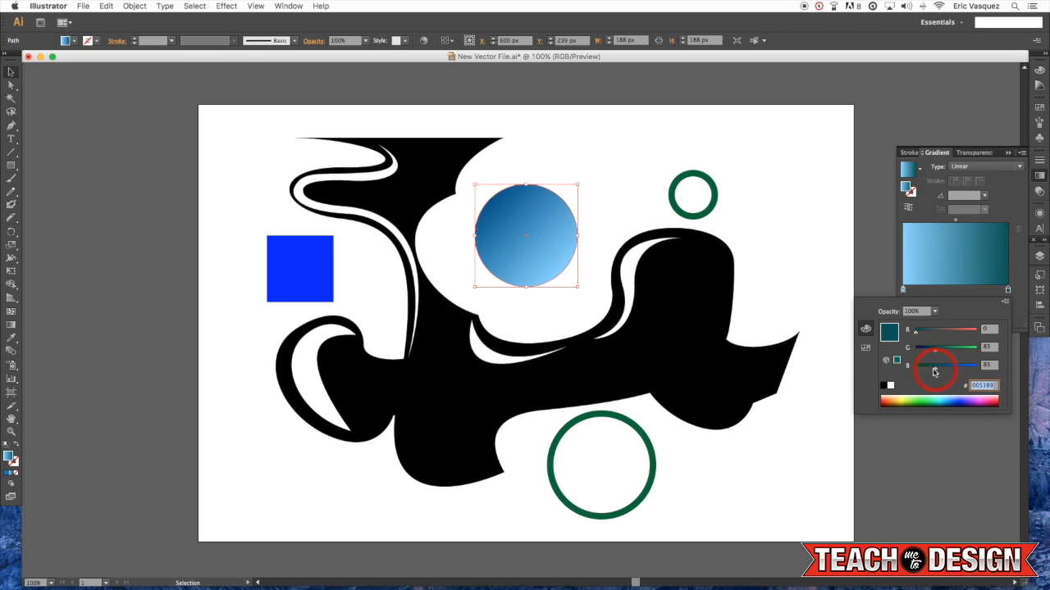
left_click(1000, 187)
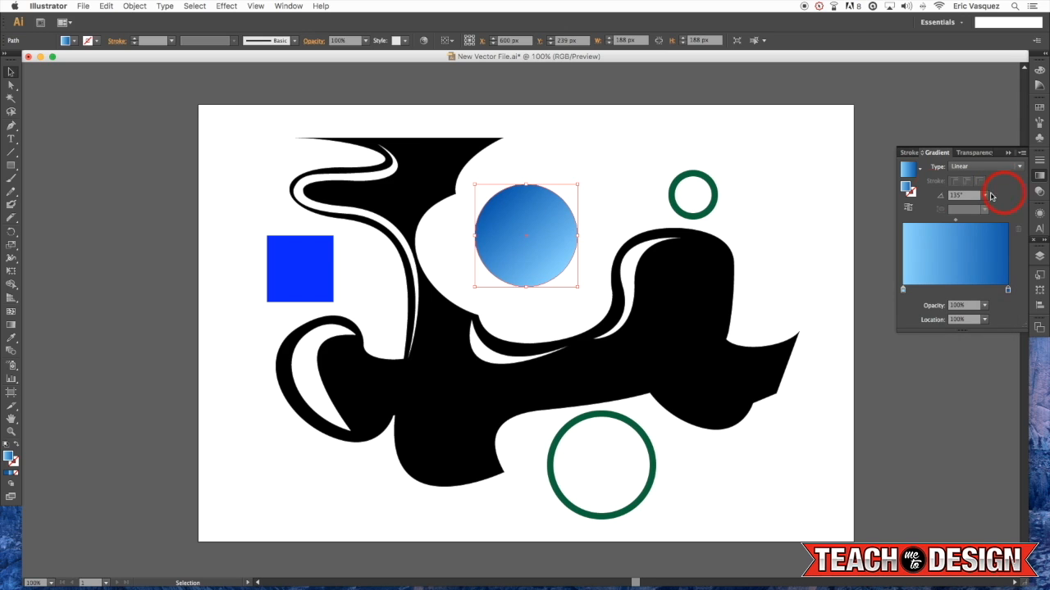
left_click(811, 180)
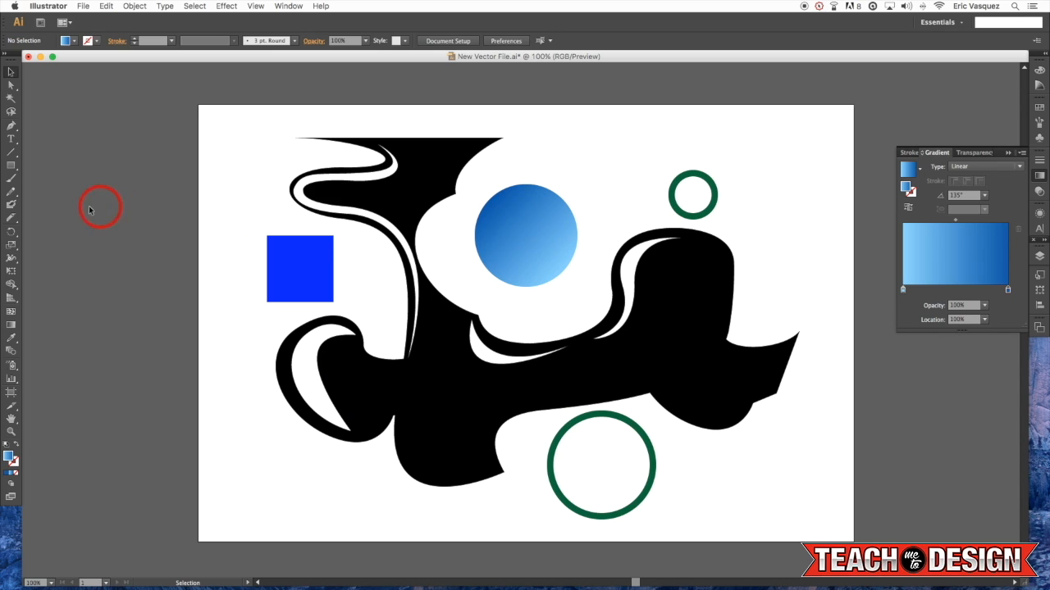
Select the gradient circle, the blue square and the green rings in turn with the Magic Wand, and clear the selection.
left_click(512, 203)
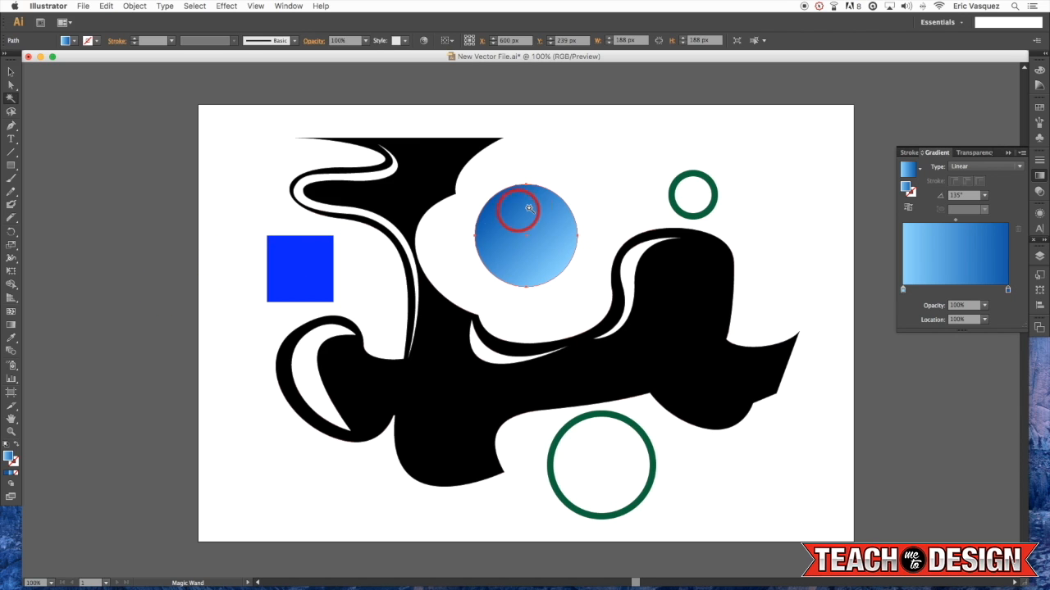
left_click(307, 261)
left_click(510, 206)
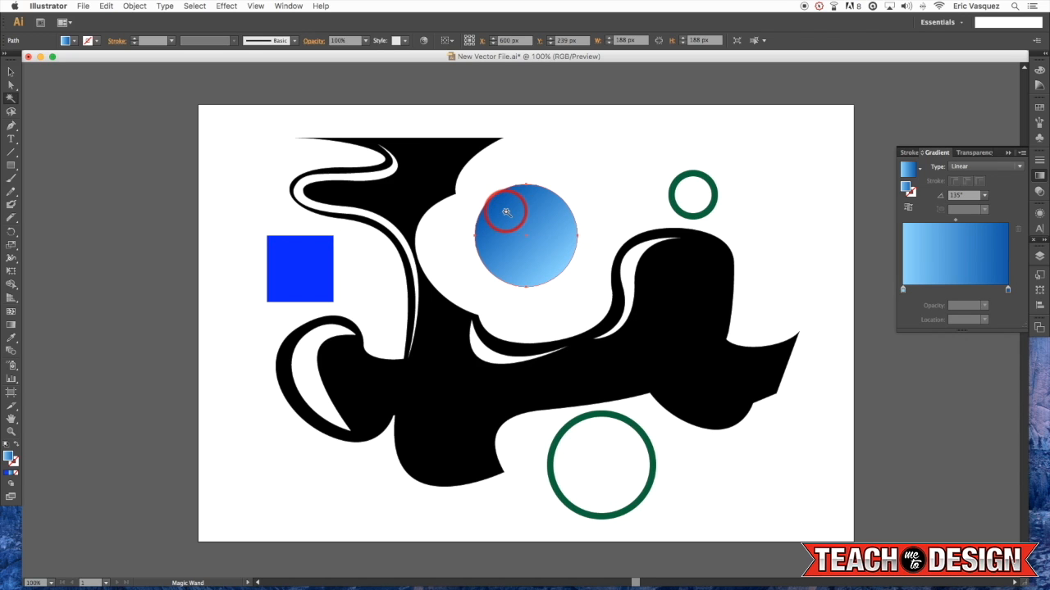
left_click(693, 174)
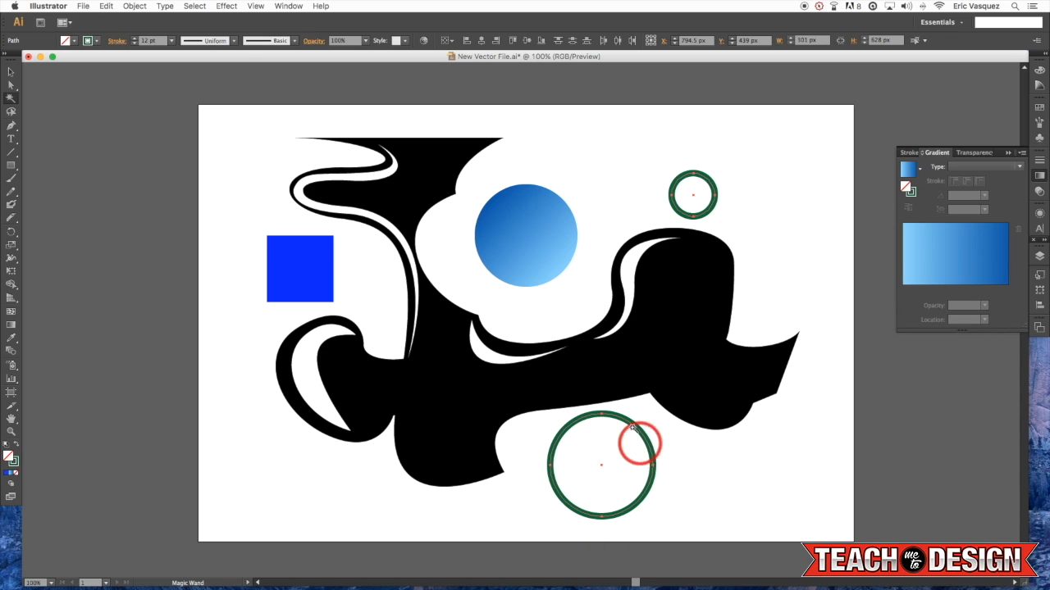
left_click(592, 373, "shift")
left_click(12, 71)
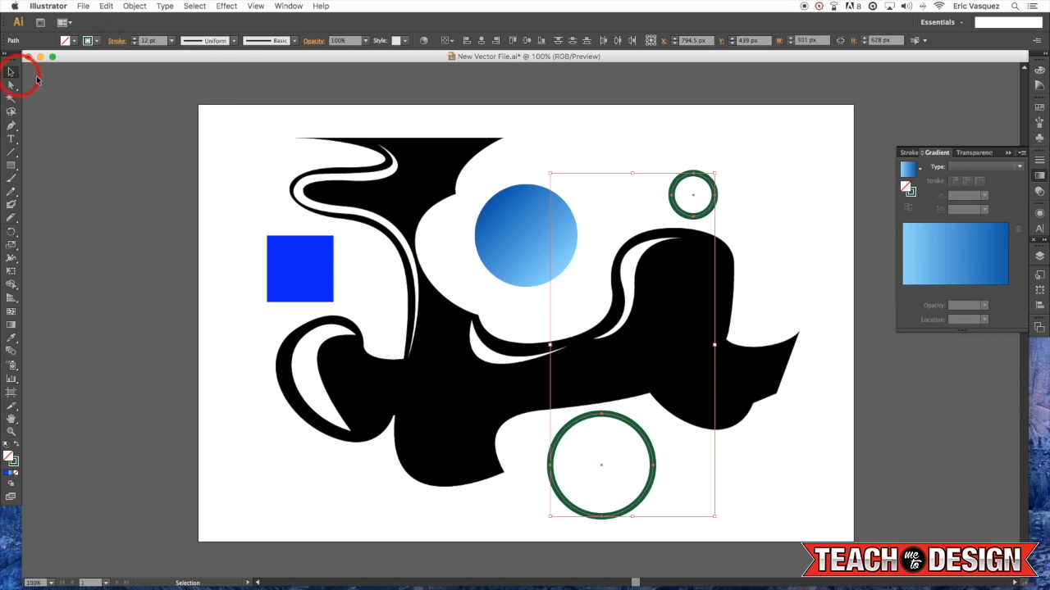
left_click(649, 127)
Select the blue square, fill it with the current blue gradient, and restore its solid blue fill.
left_click(324, 277)
left_click(324, 277)
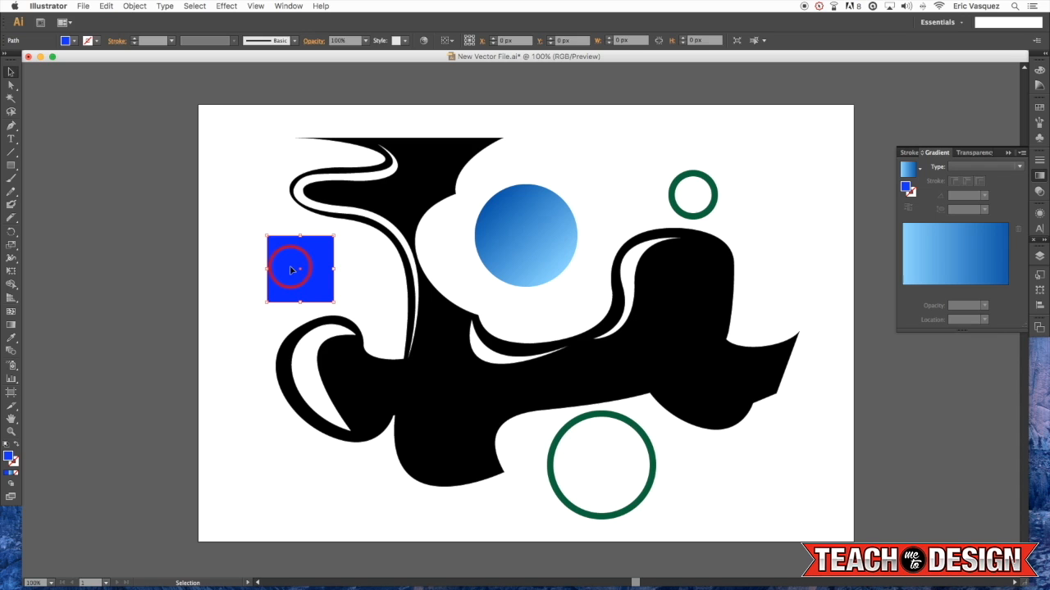
left_click(526, 229, "shift")
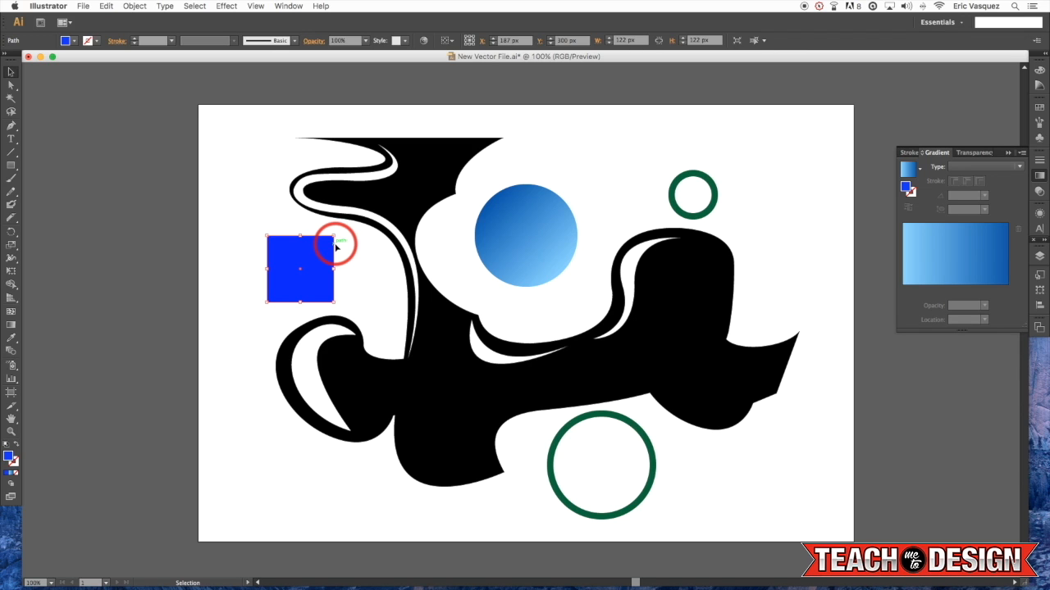
left_click(12, 476)
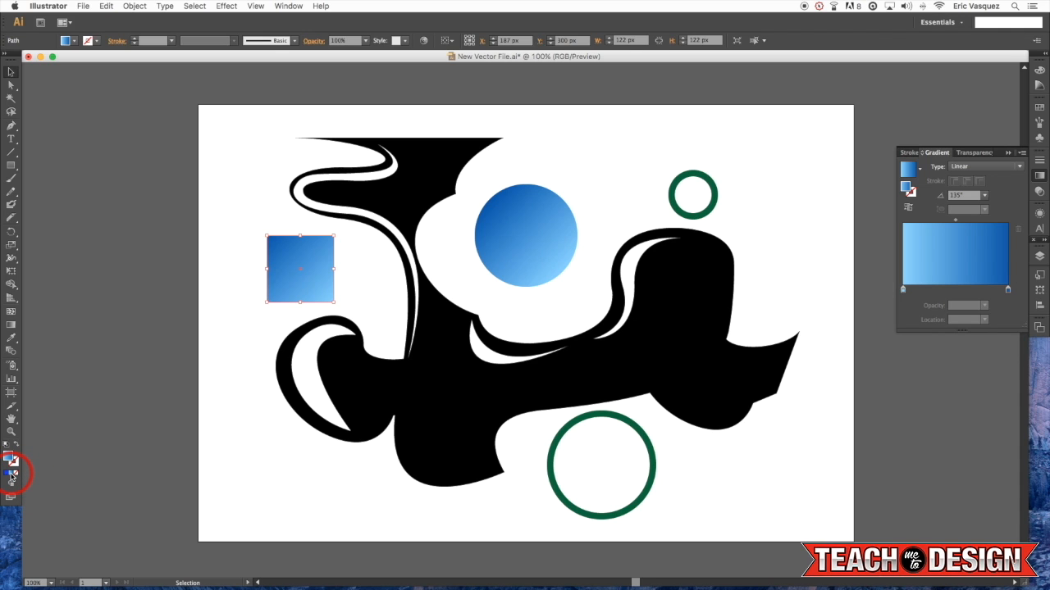
left_click(11, 473)
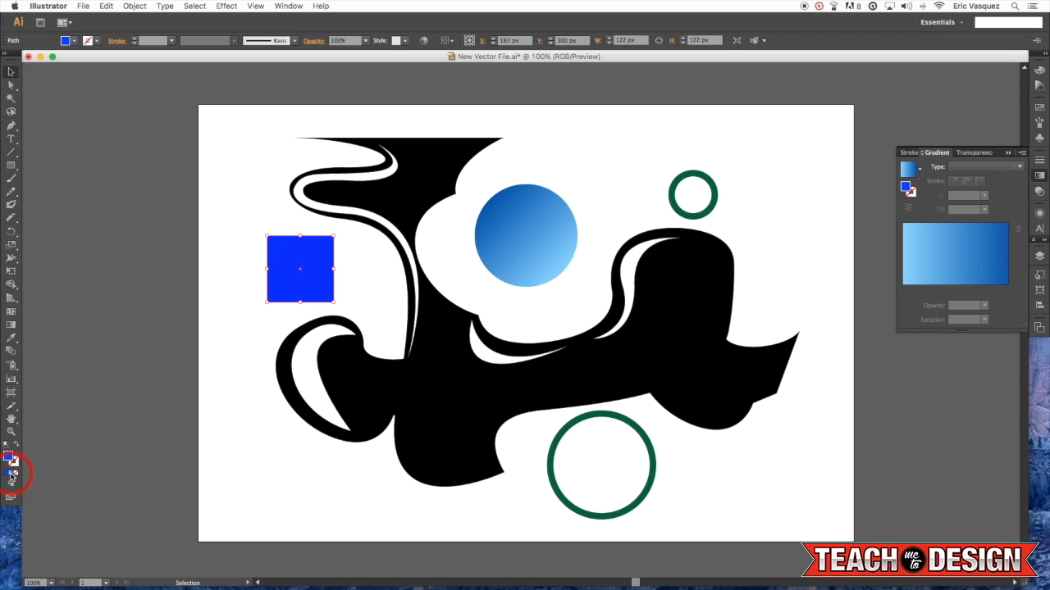
Sample the gradient circle, green ring and black artwork onto the square with the Eyedropper, ending with the circle's blue gradient.
key("i")
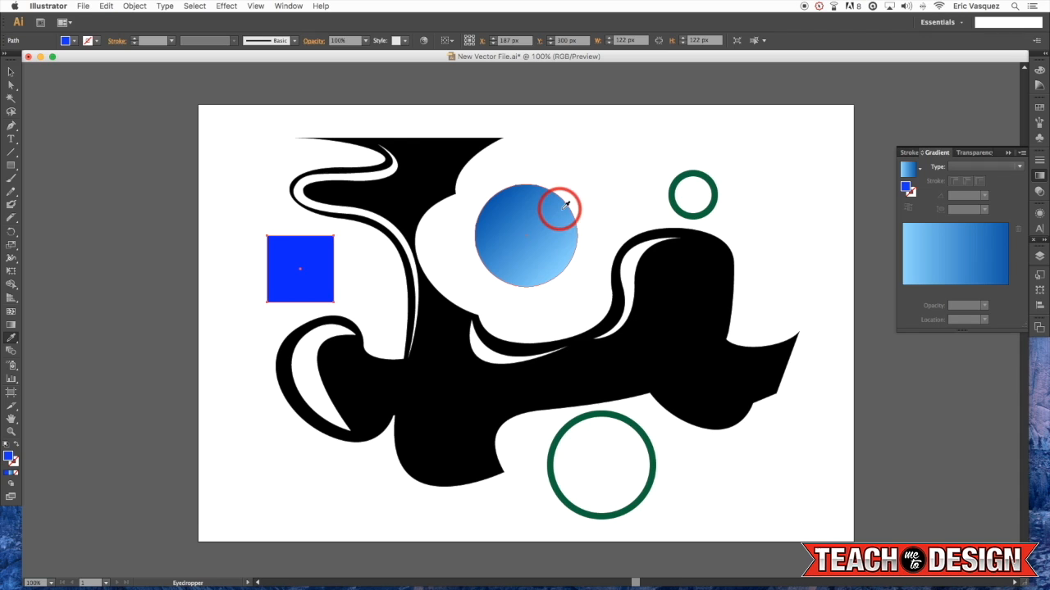
left_click(537, 214)
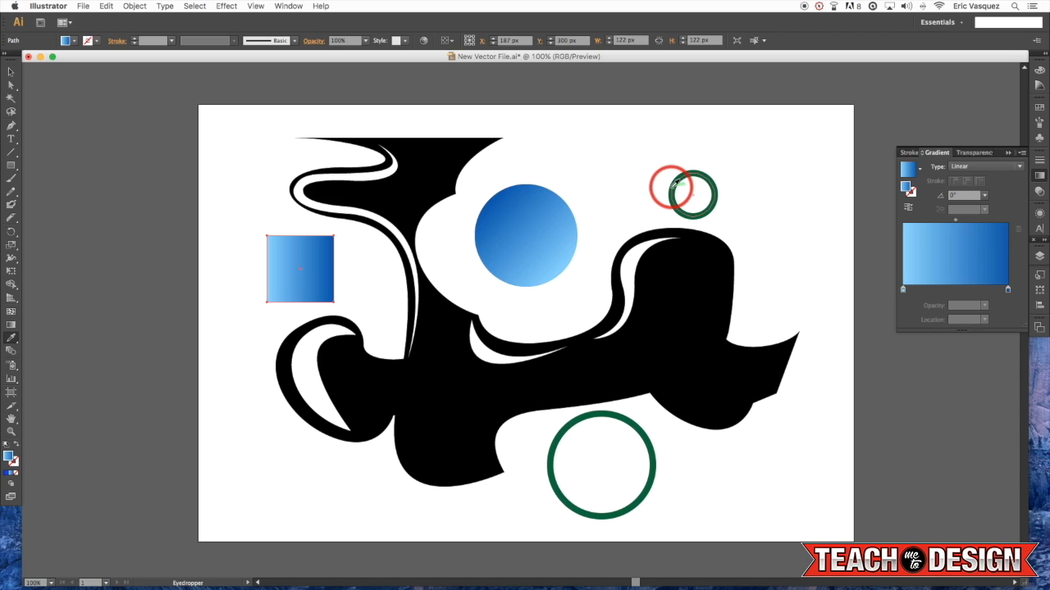
left_click(678, 187)
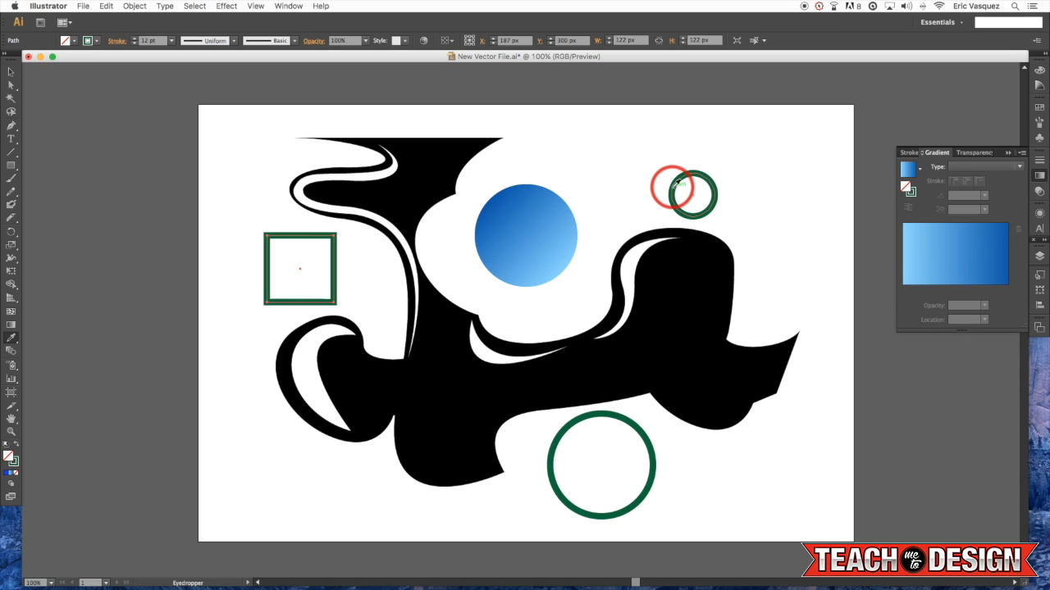
left_click(675, 344)
left_click(535, 218)
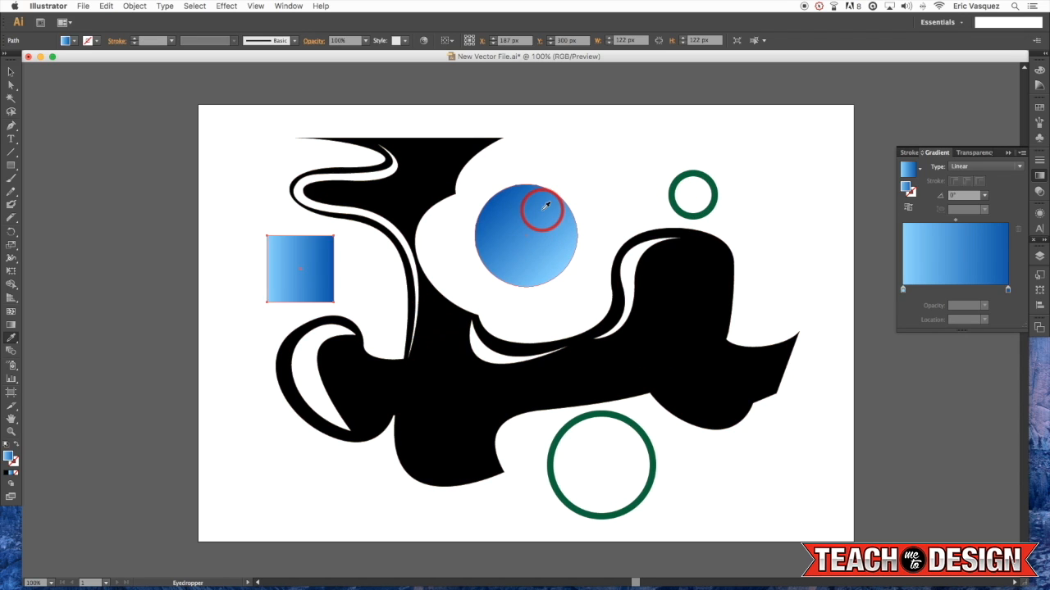
left_click(279, 376)
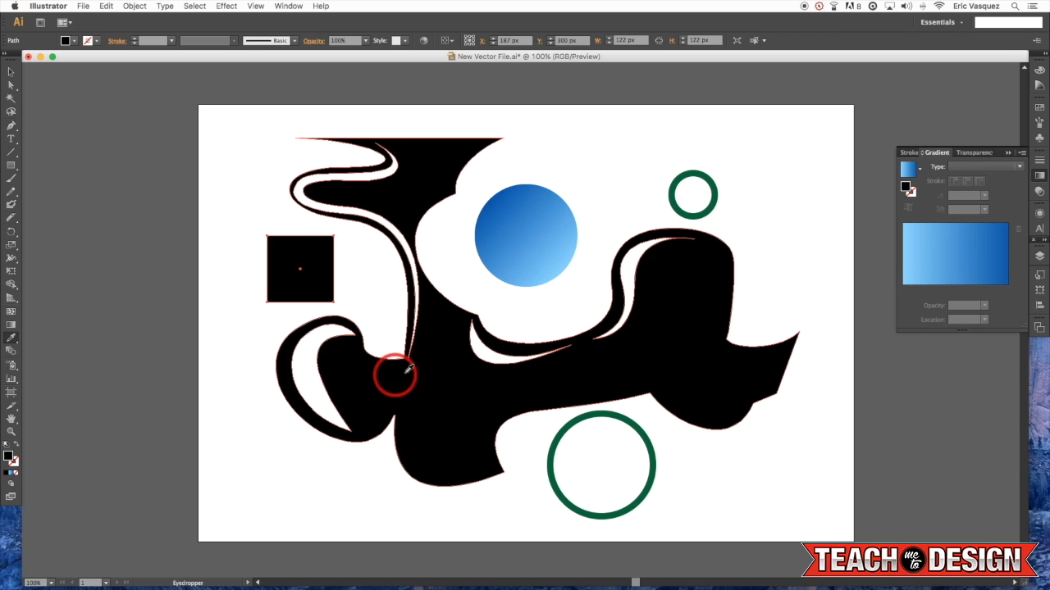
left_click(527, 229)
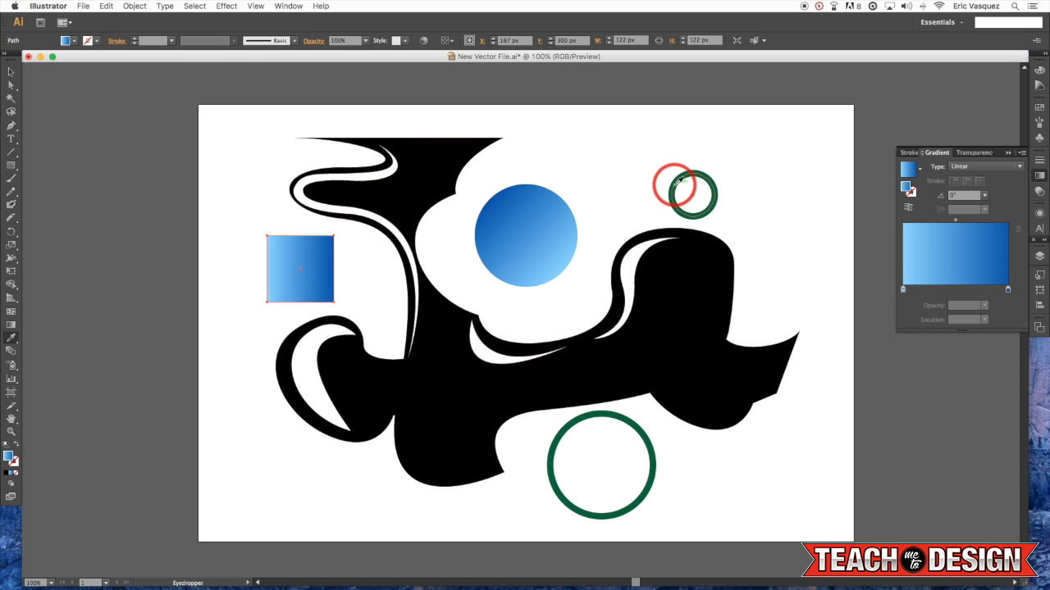
left_click(679, 181)
left_click(544, 227)
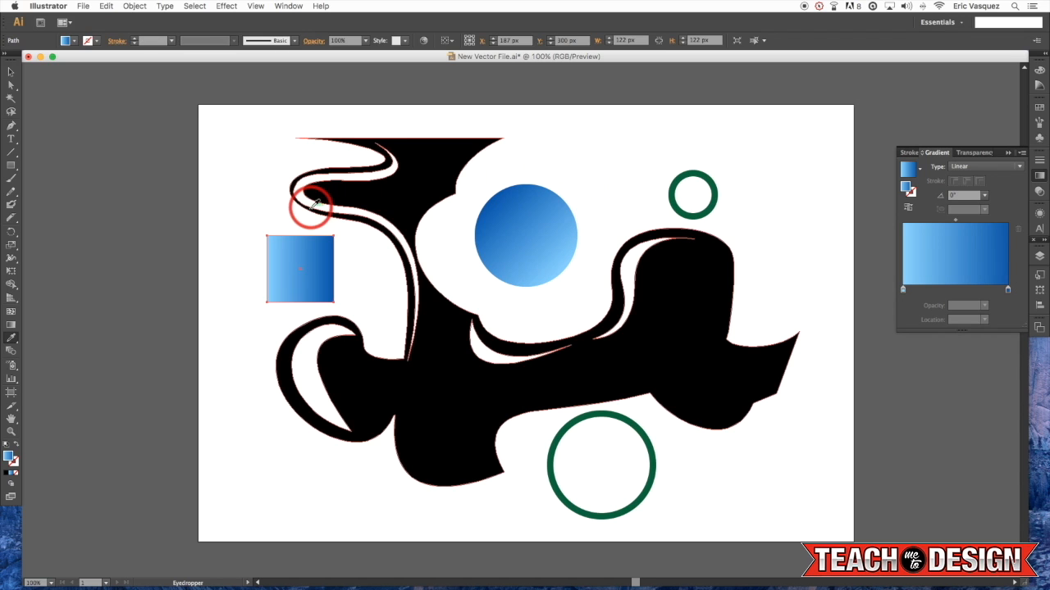
Select the black Pen tool artwork and copy the circle's blue gradient onto it with the Eyedropper.
key("v")
left_click_drag(251, 133, 817, 517)
scroll(846, 499, "left", 4)
left_click(846, 499)
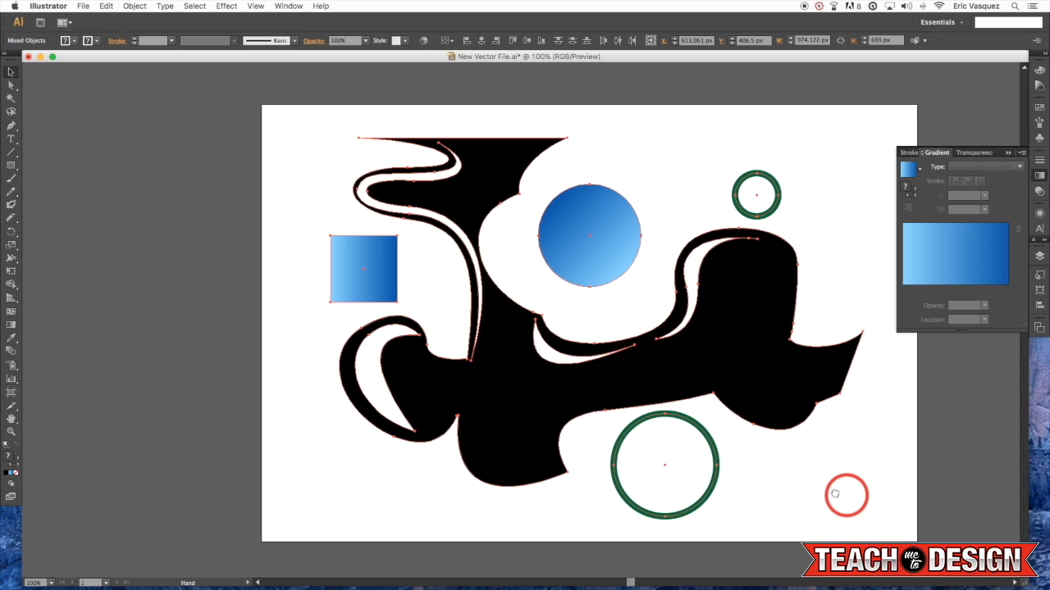
scroll(764, 462, "right", 7)
scroll(763, 461, "down", 1)
left_click(669, 371)
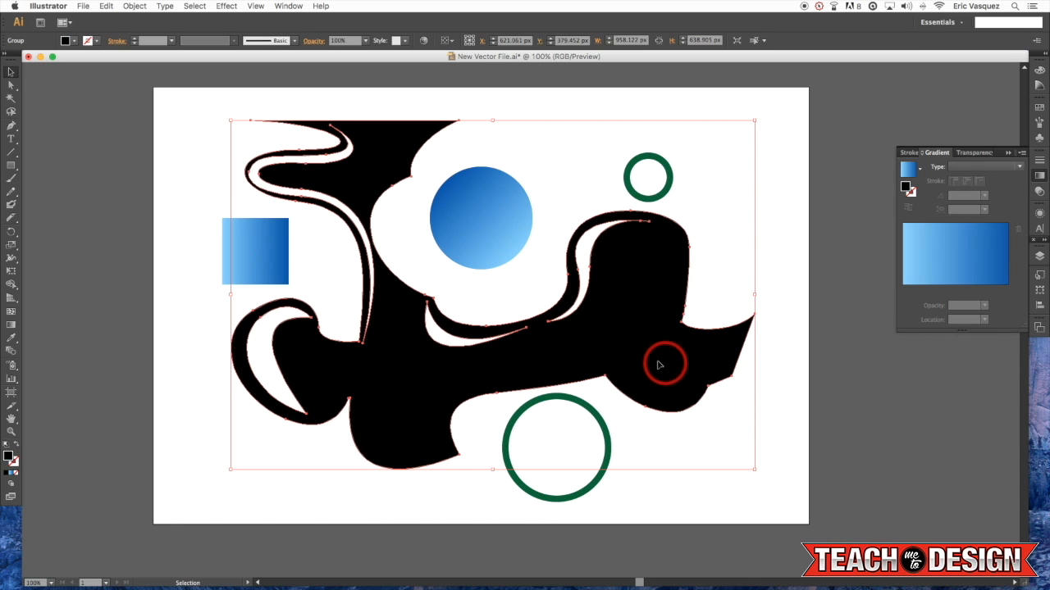
key("i")
left_click(478, 230)
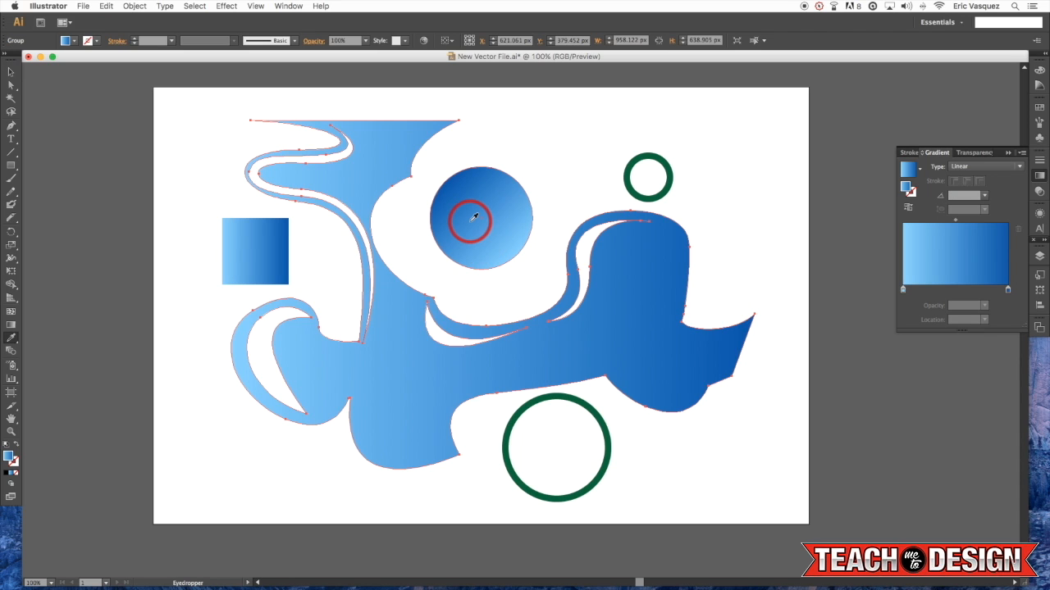
key("v")
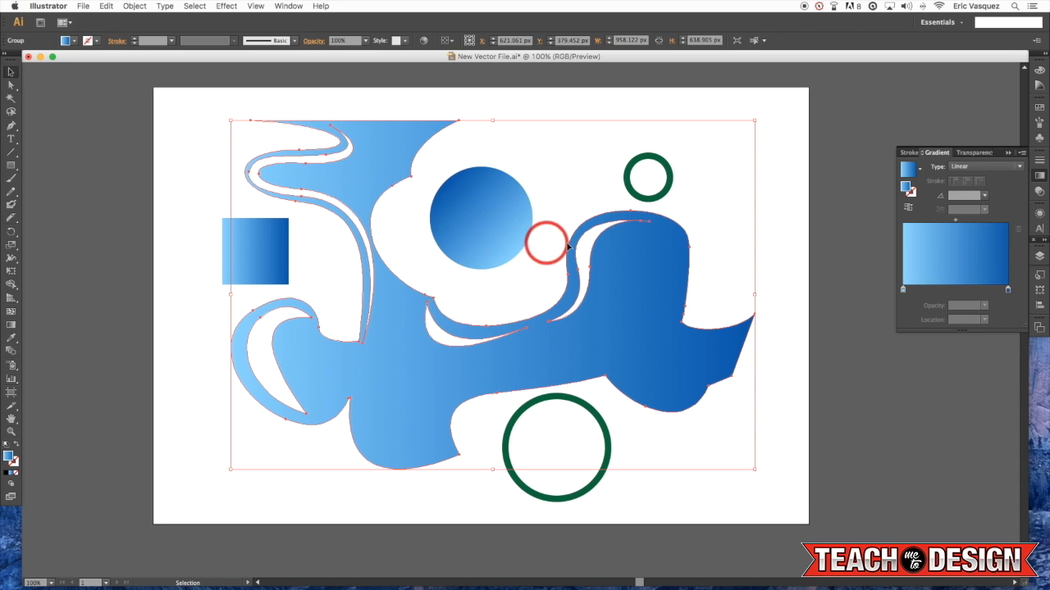
Add a third color stop to the artwork's gradient and place it at about 41%.
double_click(903, 290)
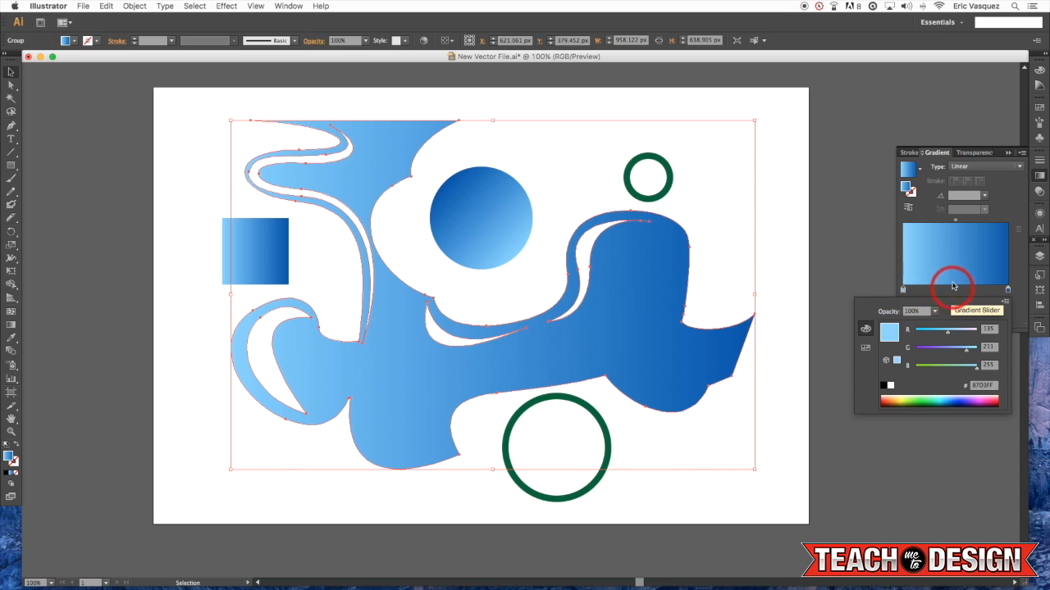
left_click(951, 293)
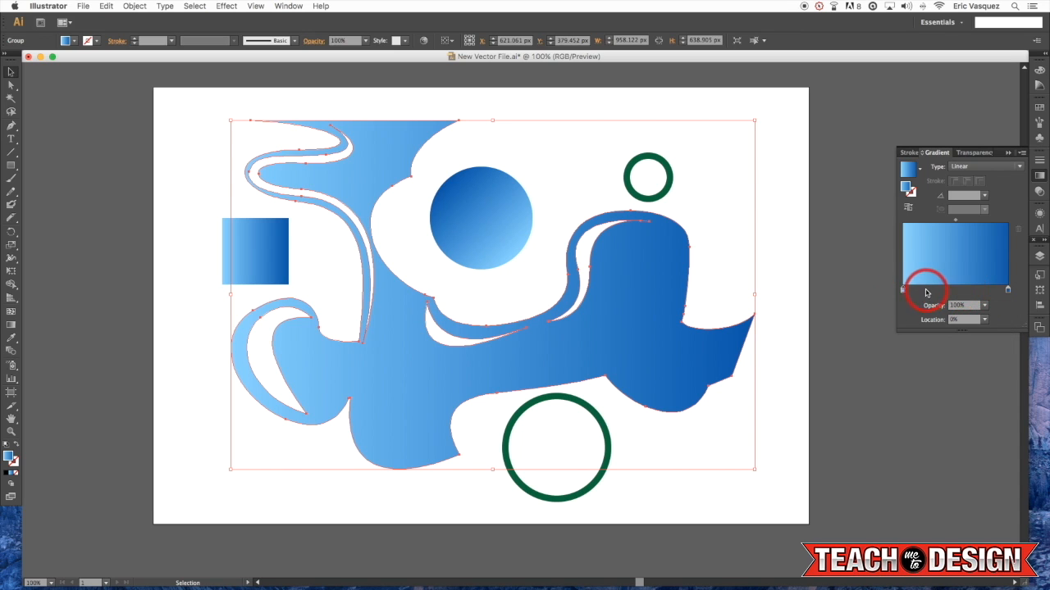
left_click(928, 290)
mouse_move(930, 291)
left_mouse_down()
mouse_move(980, 291)
mouse_move(914, 290)
mouse_move(946, 292)
left_mouse_up()
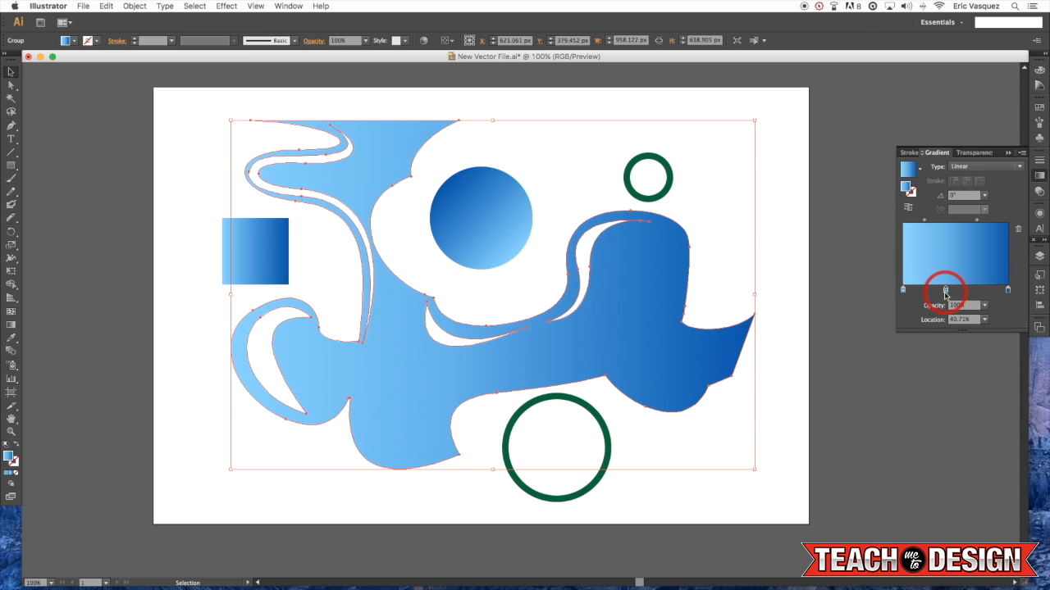
Recolor the new gradient stop pink (RGB 248, 103, 234) and rearrange the stops with dark blue at about 49% and pink at the far end.
double_click(946, 292)
left_click_drag(958, 336, 969, 333)
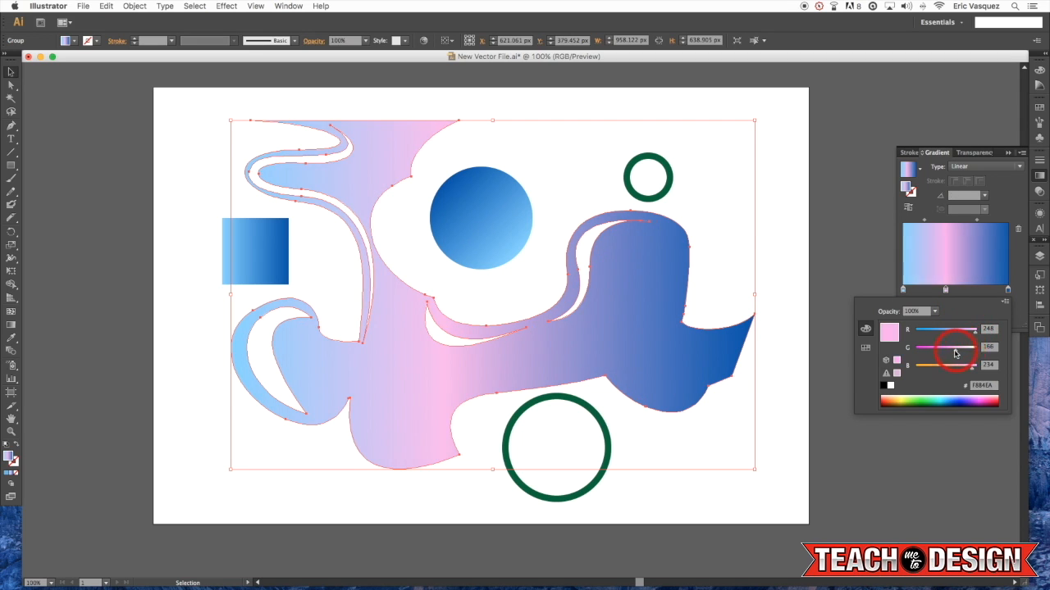
mouse_move(954, 353)
left_mouse_down()
mouse_move(924, 354)
mouse_move(941, 353)
left_mouse_up()
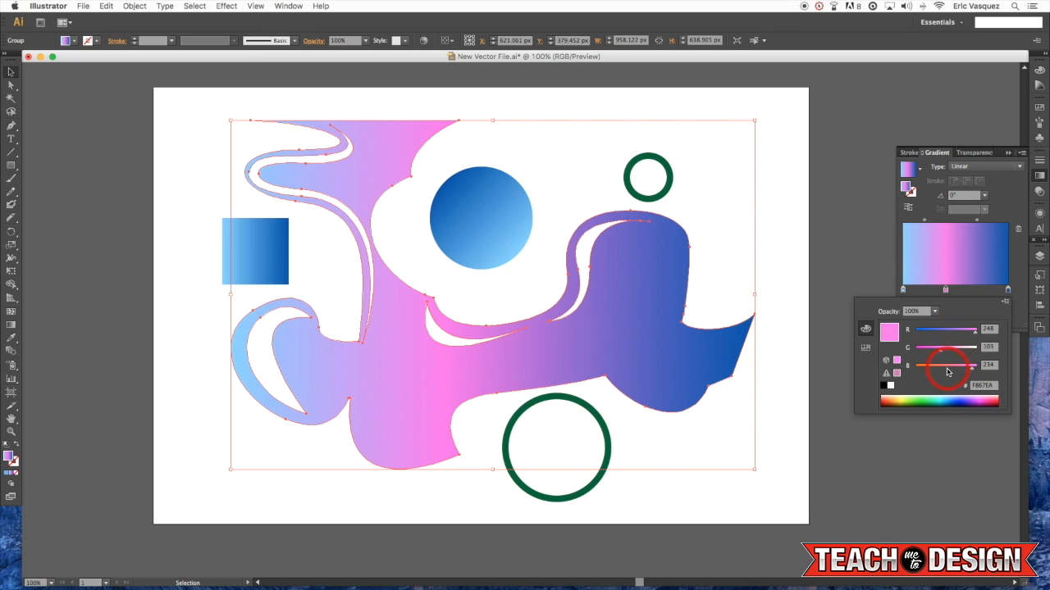
left_click(1016, 245)
mouse_move(945, 290)
left_mouse_down()
mouse_move(1003, 288)
mouse_move(955, 293)
left_mouse_up()
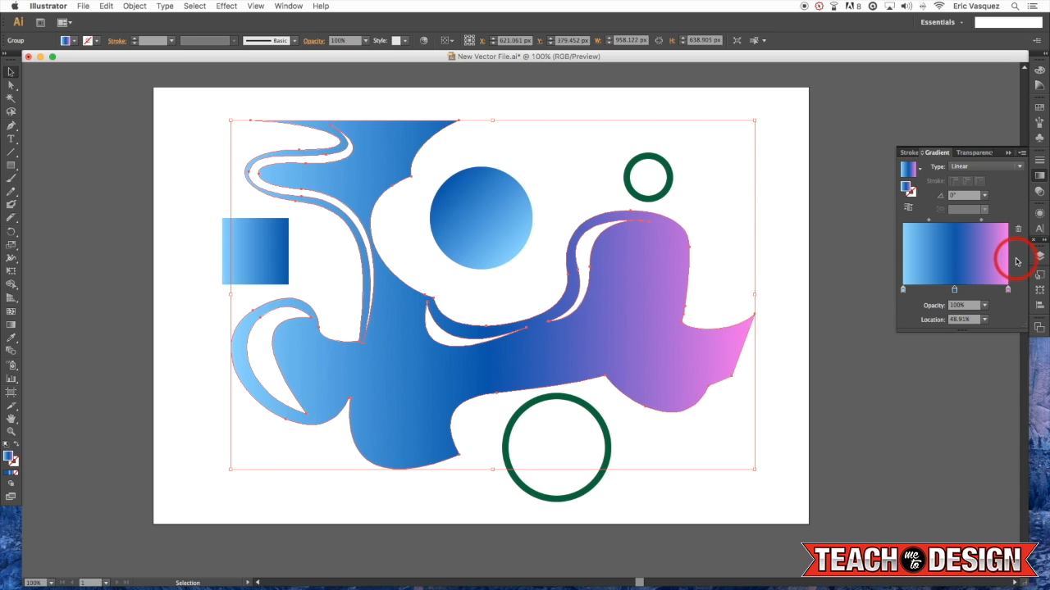
Recolor the artwork's three-stop gradient by making the light blue stop black and the dark blue middle stop white.
left_click(921, 171)
left_click(921, 171)
double_click(903, 291)
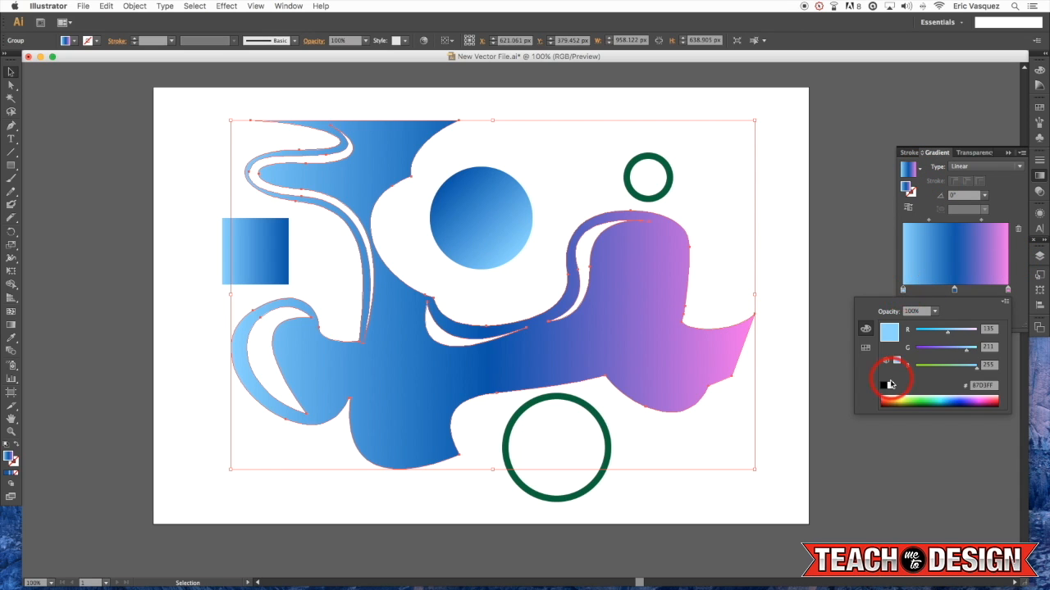
left_click(883, 386)
left_click(1020, 253)
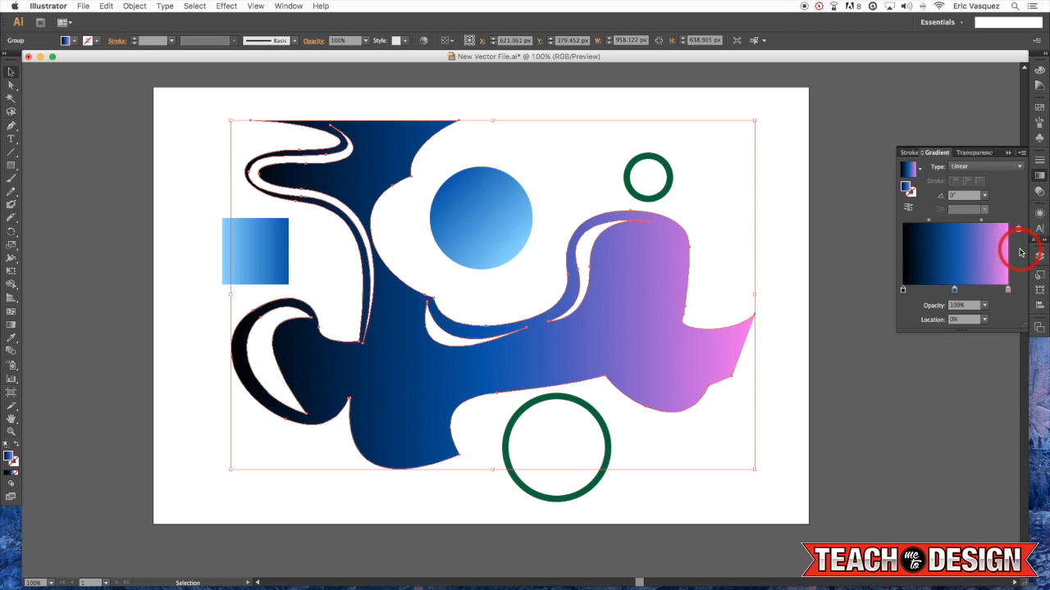
double_click(954, 292)
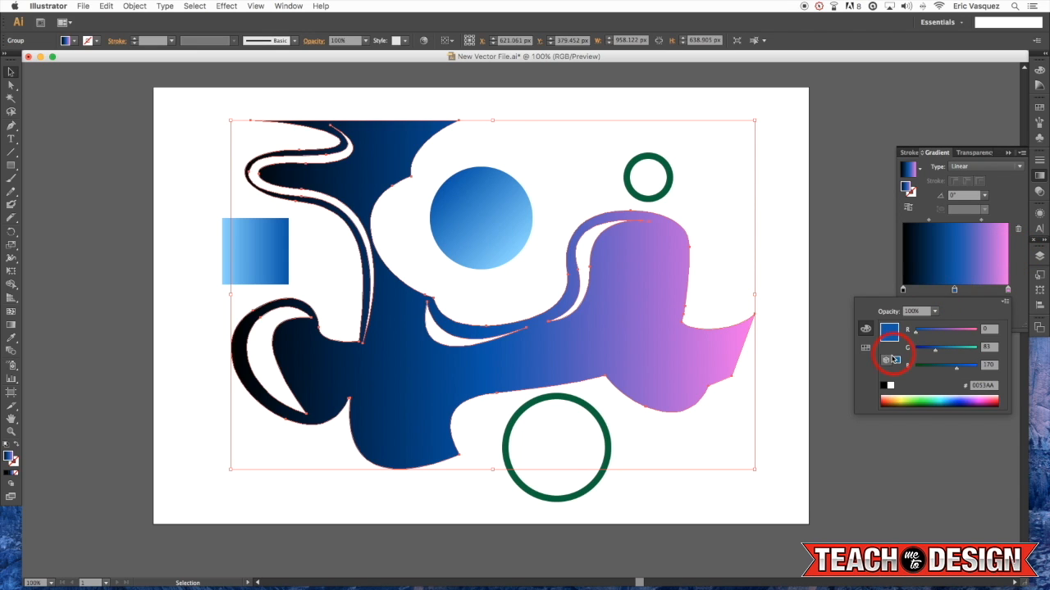
left_click(892, 386)
left_click(1011, 269)
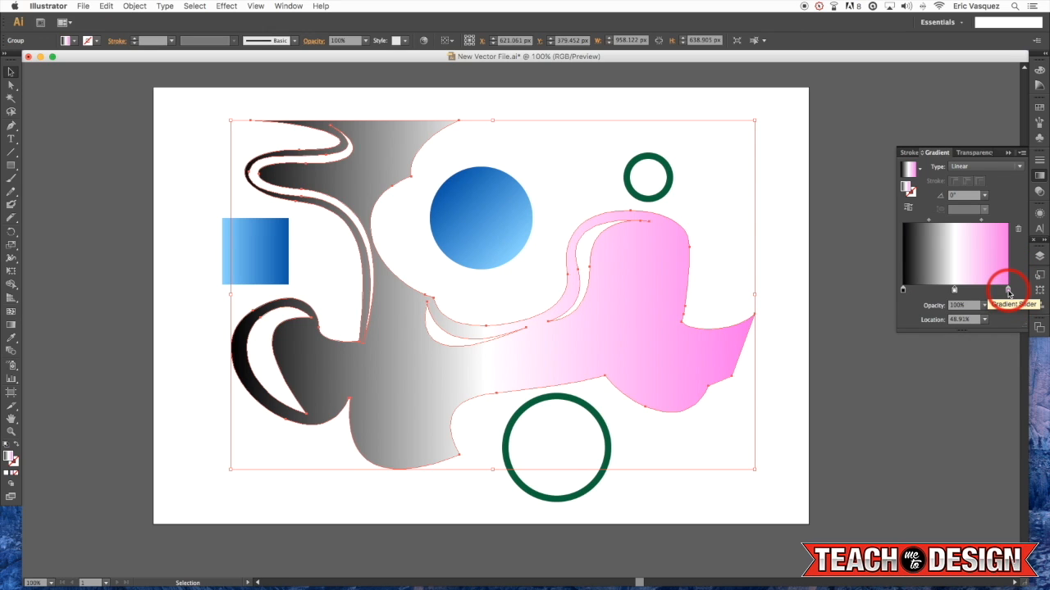
Remove the pink stop from the artwork's gradient and move the white stop to the 100% location.
left_click_drag(1009, 293, 1012, 363)
left_click_drag(955, 293, 1045, 291)
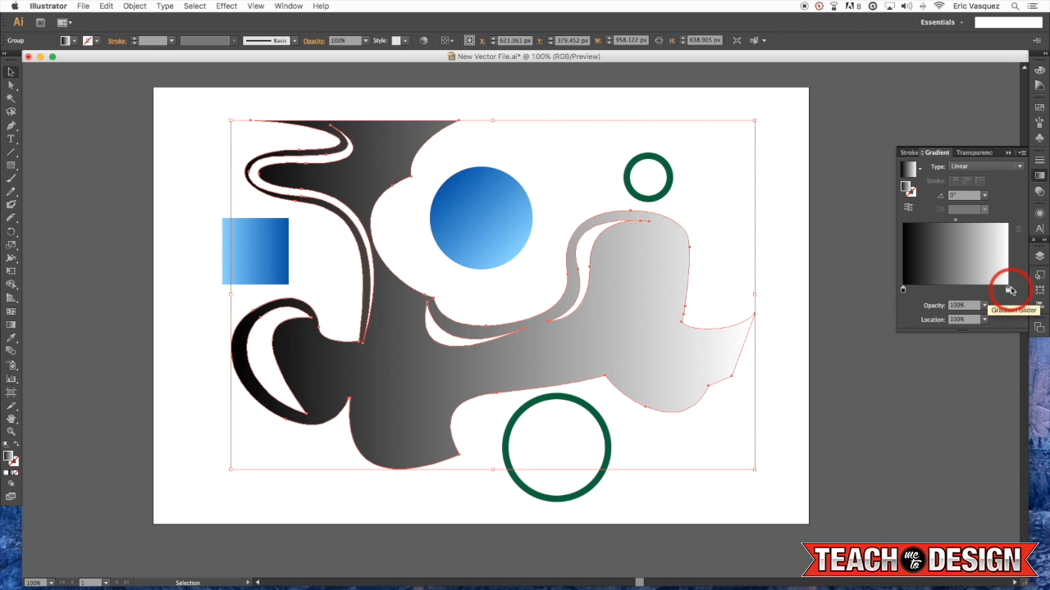
left_click(754, 214)
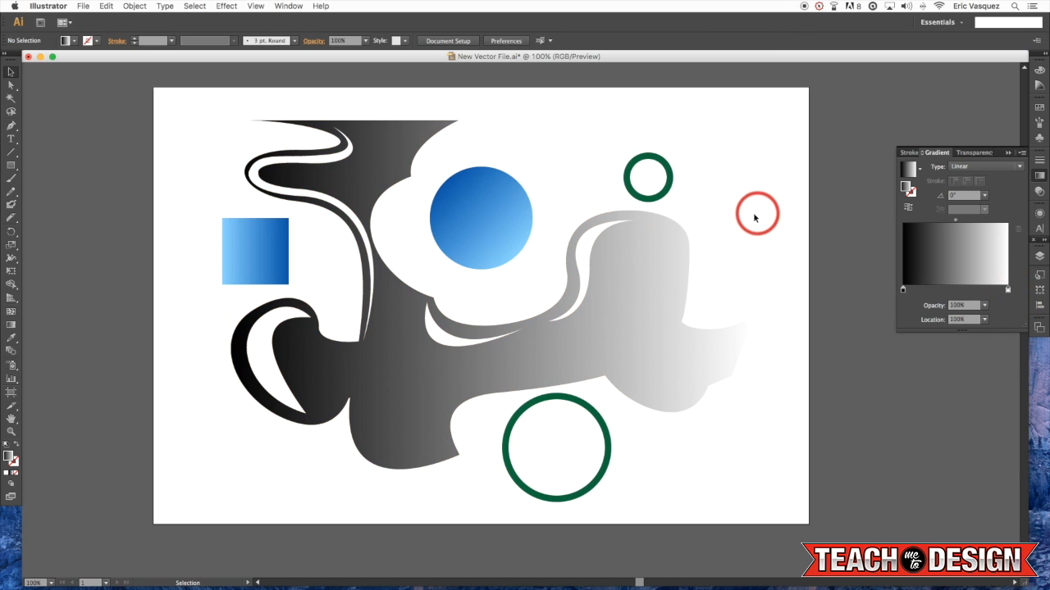
Move the blue gradient circle over the light end of the artwork and enlarge it to about 375 px in diameter.
left_click_drag(499, 203, 728, 331)
left_click_drag(758, 294, 839, 214)
key("super+equal")
key("super+minus")
key("super+minus")
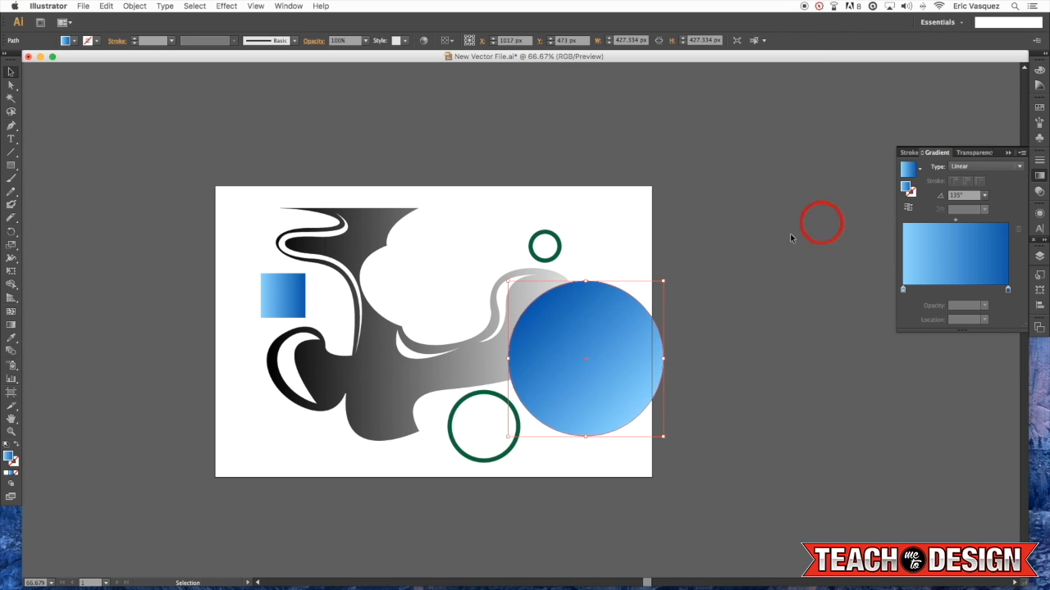
left_click_drag(663, 281, 803, 172)
key("super+z")
left_click_drag(626, 361, 631, 343)
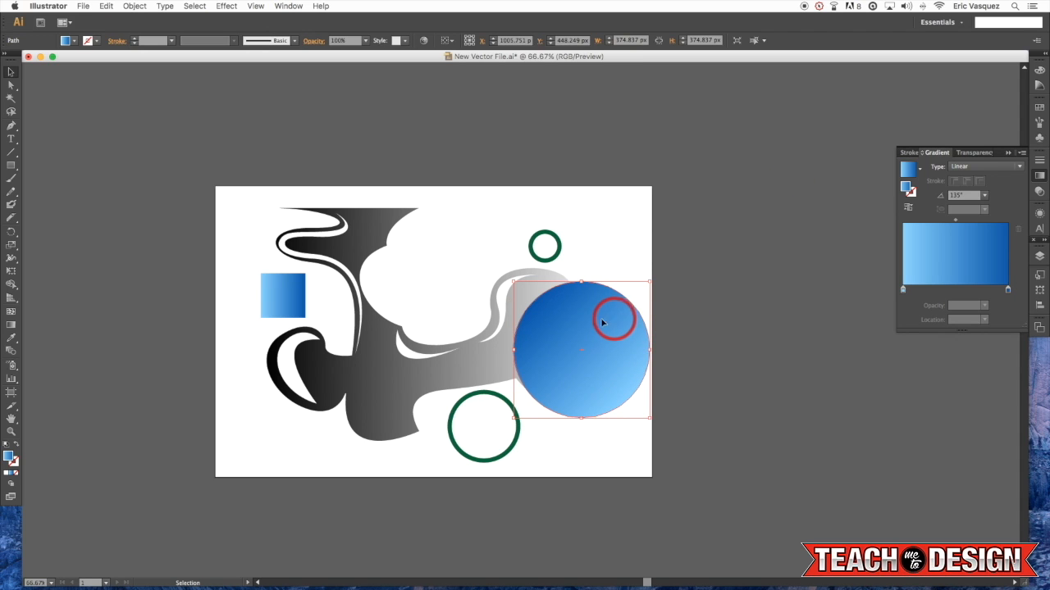
Send the blue circle to the back, behind the black-to-white artwork, and deselect it.
left_click(133, 6)
mouse_move(195, 32)
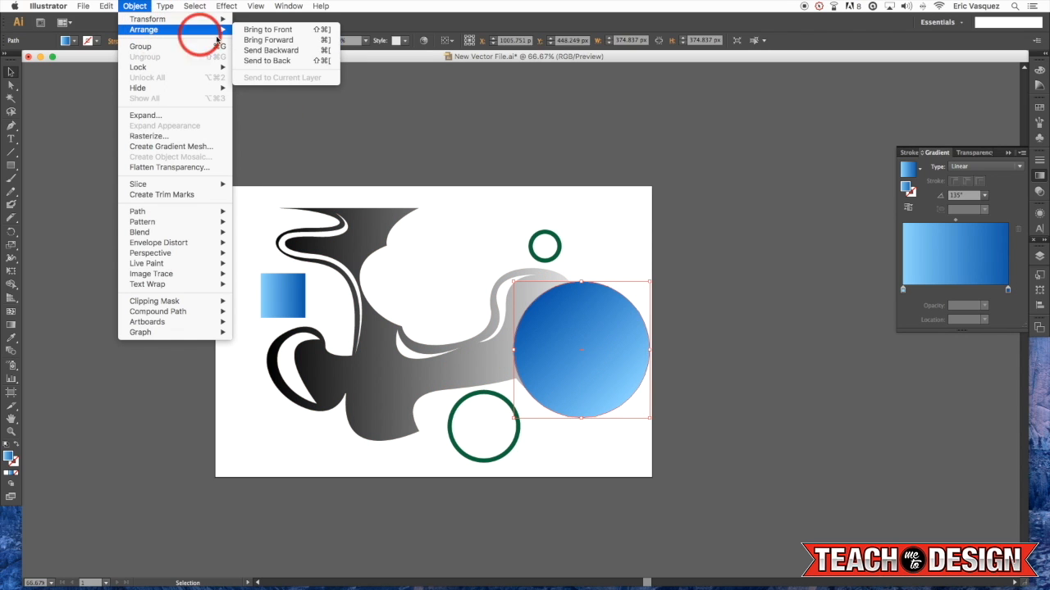
left_click(278, 62)
left_click(779, 283)
key("space")
left_click_drag(779, 285, 771, 249)
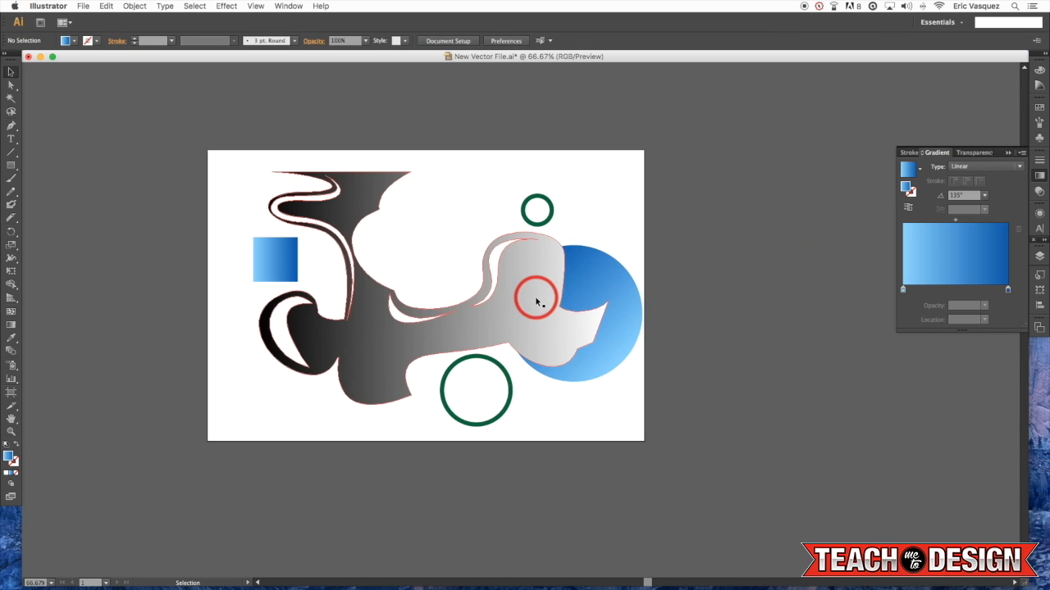
Select the black-to-white artwork and set the opacity of its white gradient stop to 0%.
left_click(498, 321)
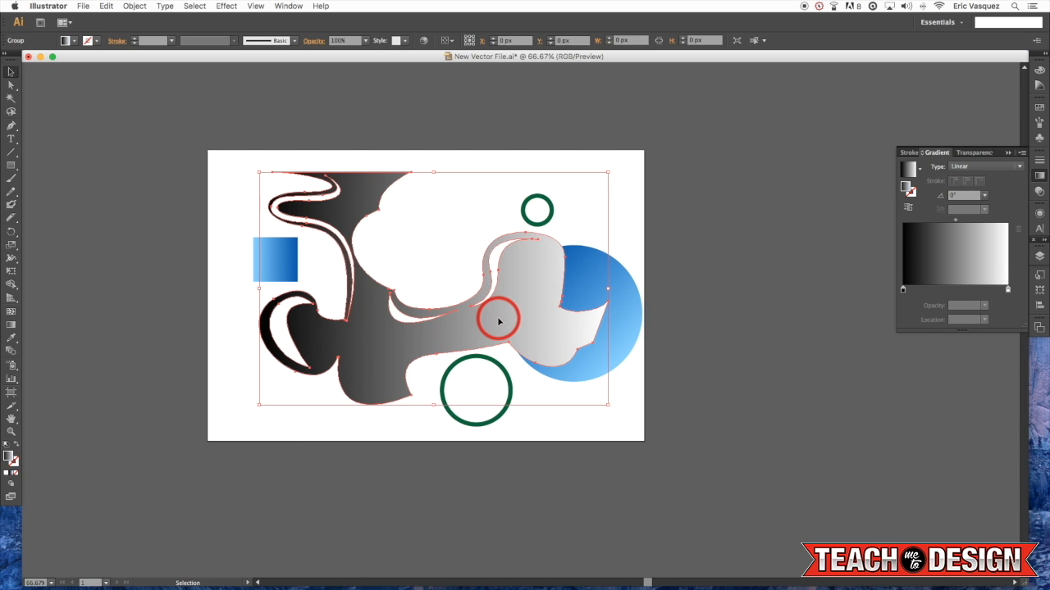
key("super+1")
key("space")
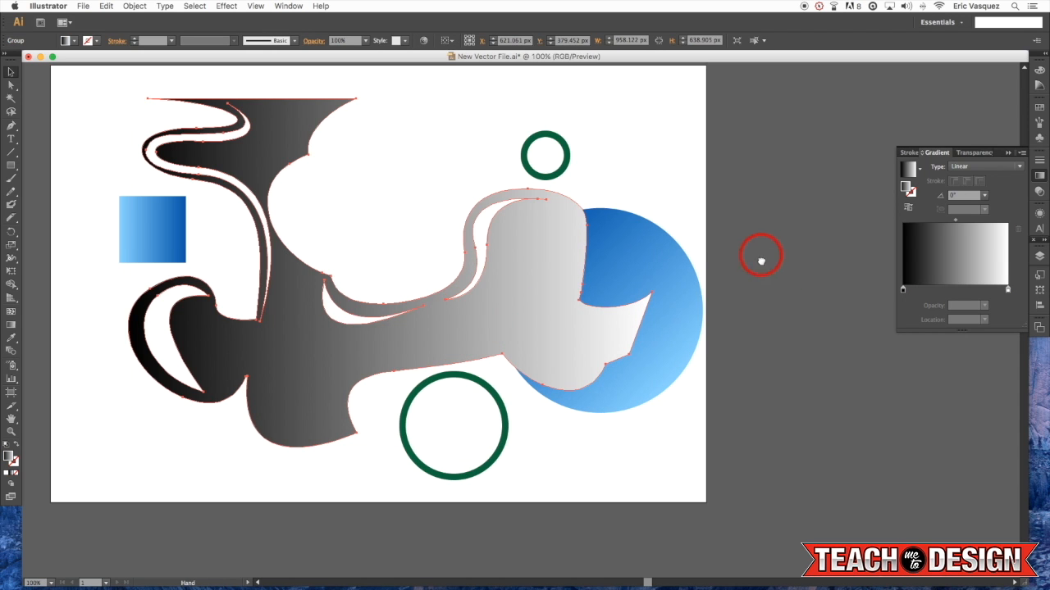
left_click_drag(761, 255, 769, 285)
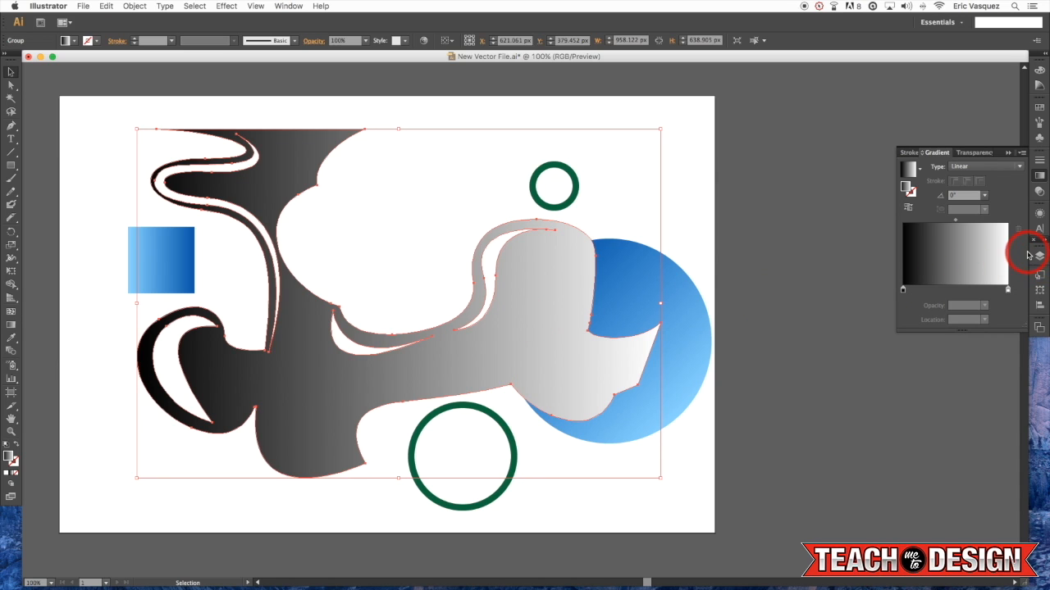
left_click(1008, 292)
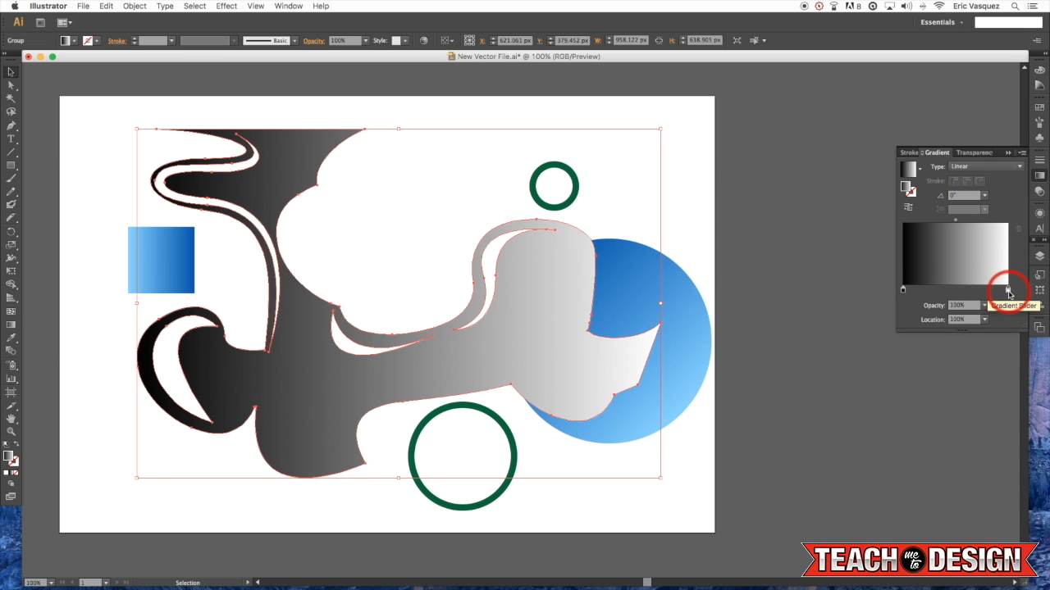
left_click(985, 306)
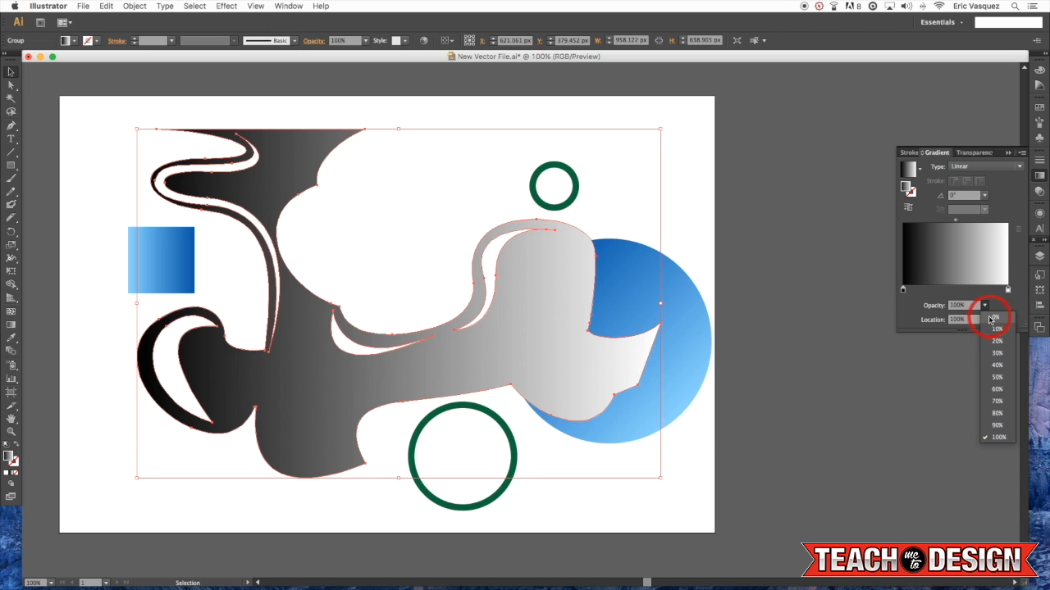
left_click(995, 317)
left_click(780, 279)
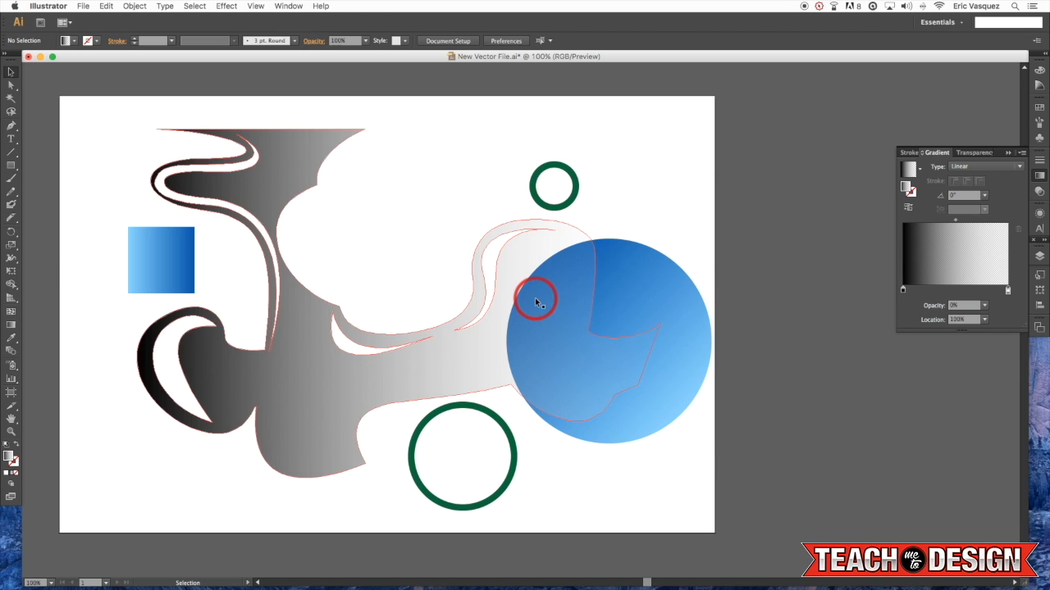
Move the semi-transparent artwork across the blue circle, and bring it back so only its faded end overlaps the circle.
left_click_drag(535, 302, 550, 176)
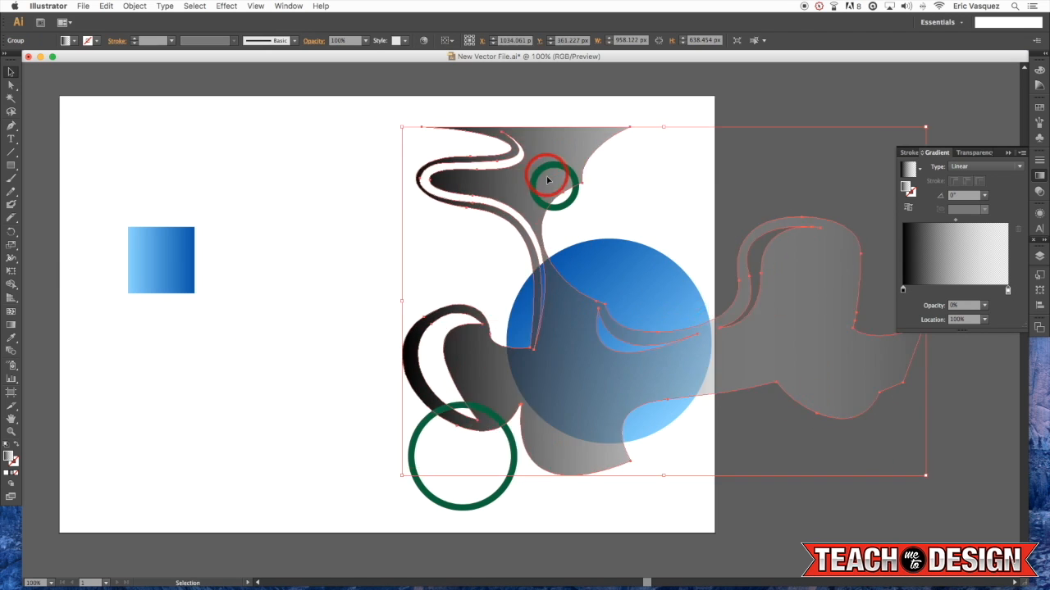
left_click(719, 211)
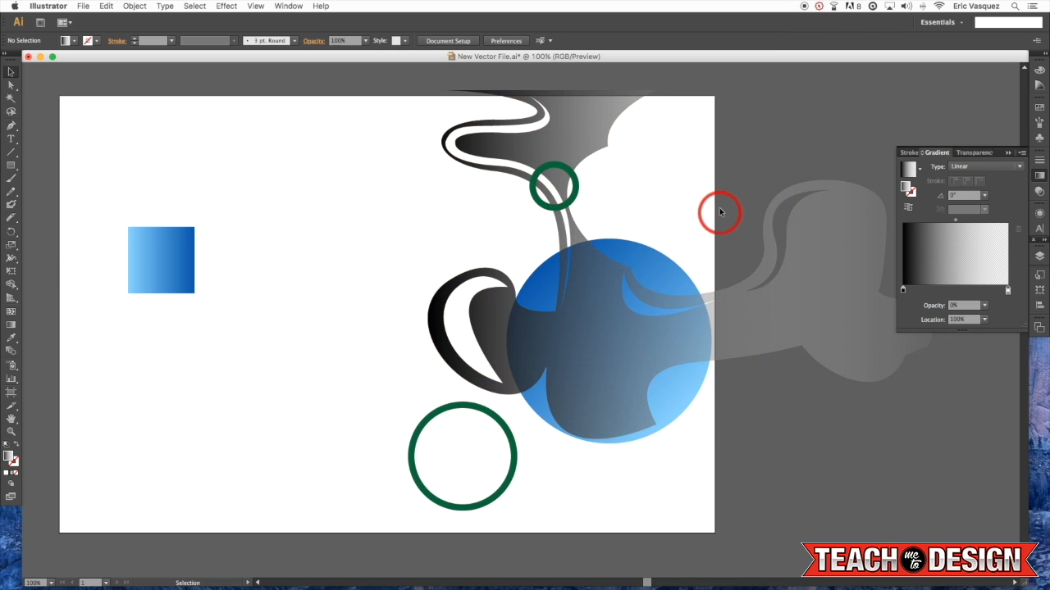
left_click_drag(719, 211, 691, 191)
left_click_drag(665, 347, 422, 336)
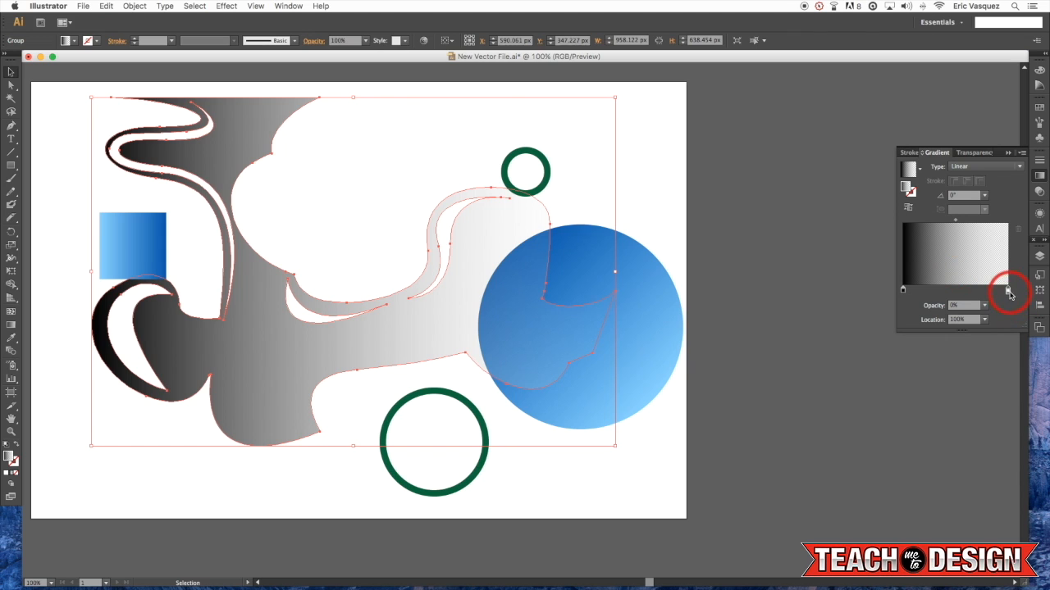
Set the white stop's opacity to 100% and move the artwork further over the blue circle.
left_click(986, 306)
left_click(998, 437)
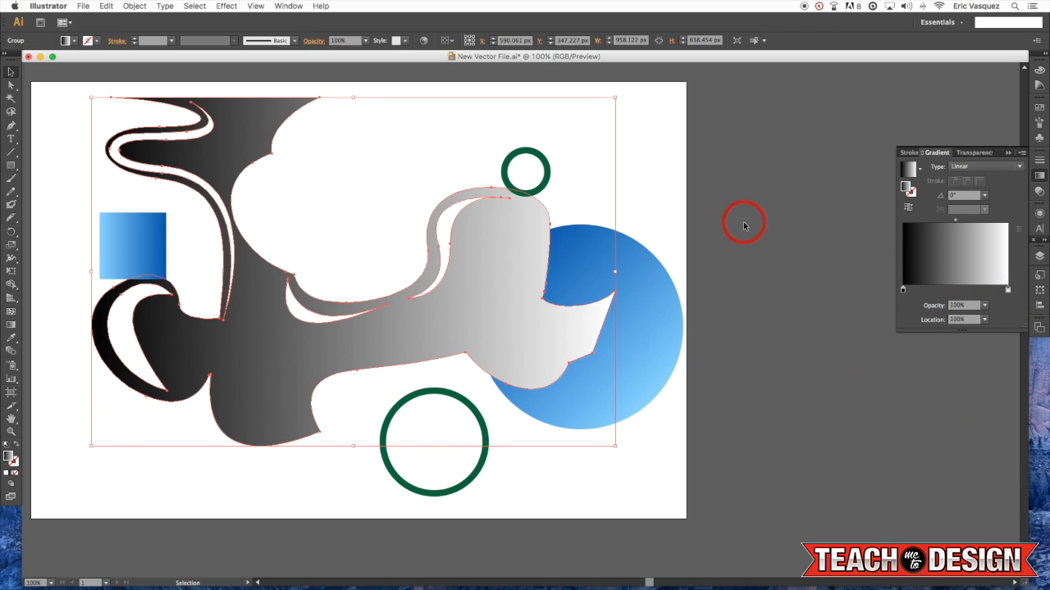
left_click_drag(518, 304, 579, 344)
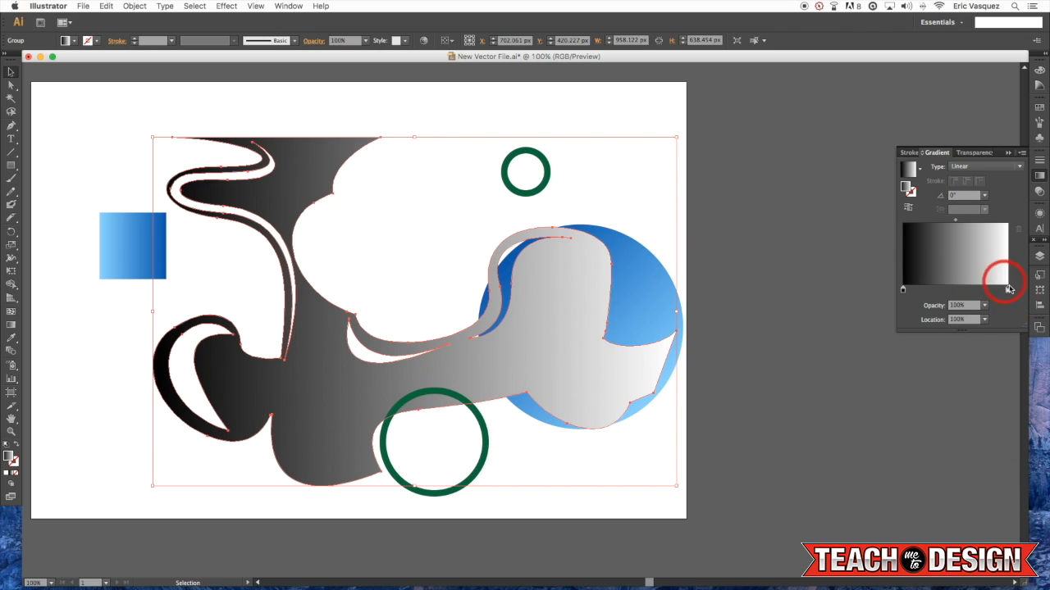
Set the opacity of the artwork's white gradient stop first to 0% and finally to 27%, and deselect the artwork.
left_click(985, 305)
left_click(991, 317)
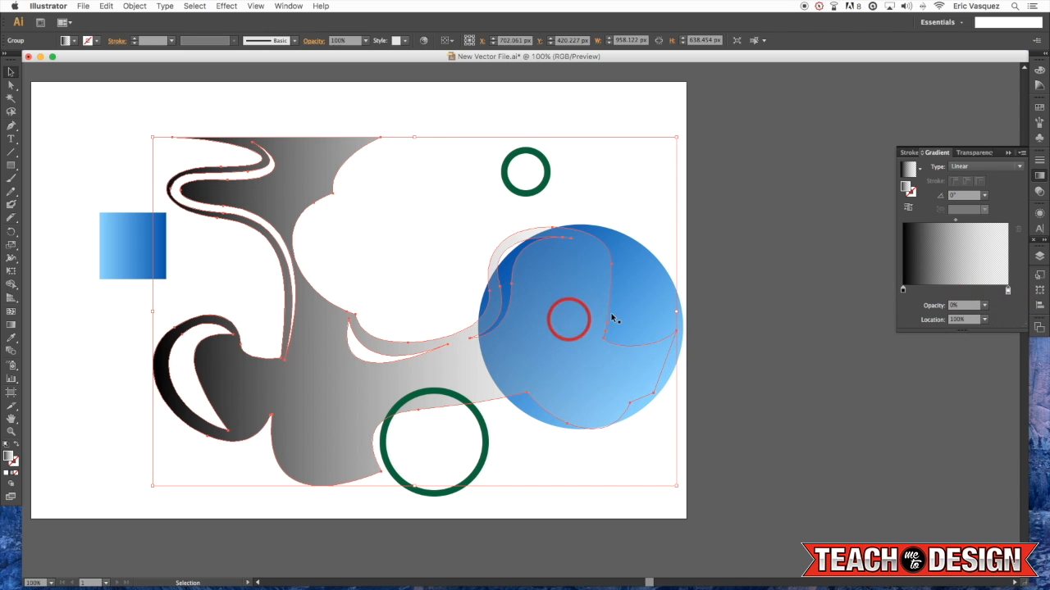
left_click(983, 305)
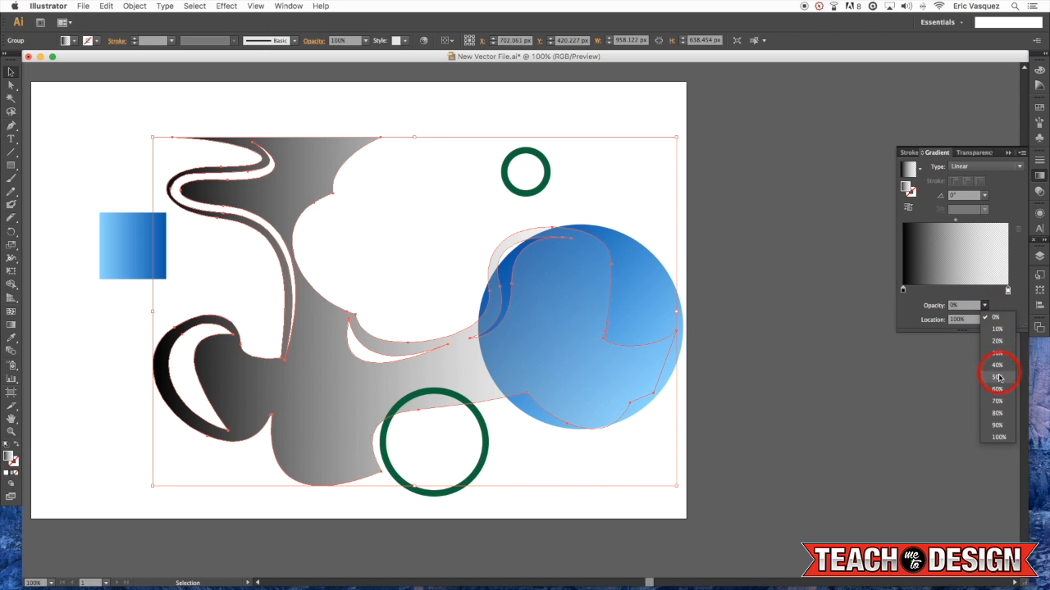
left_click(1008, 295)
left_click(985, 305)
left_click(894, 310)
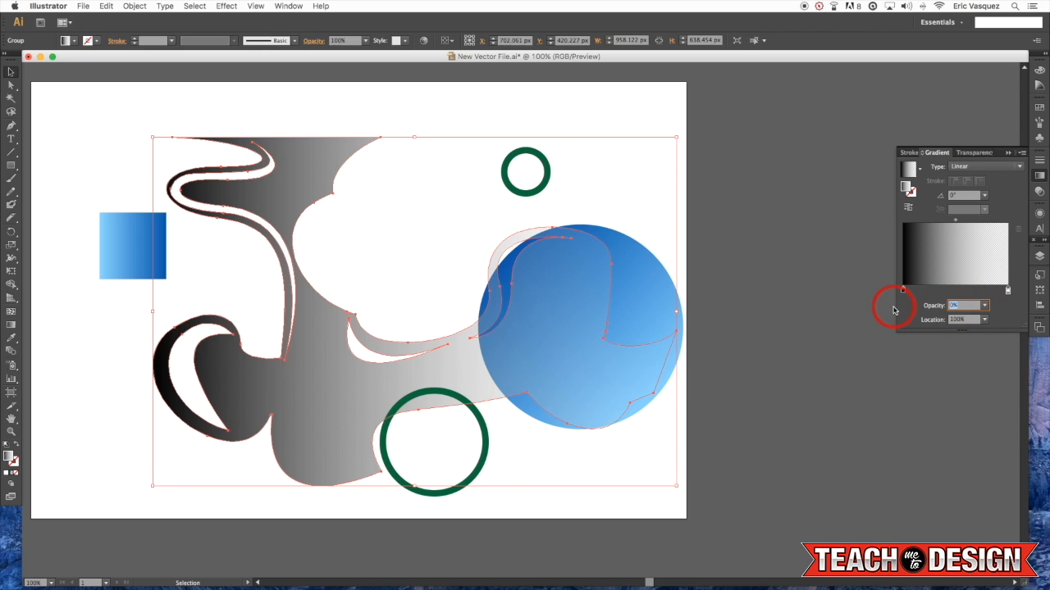
key("Return")
left_click(898, 302)
type("27")
key("Return")
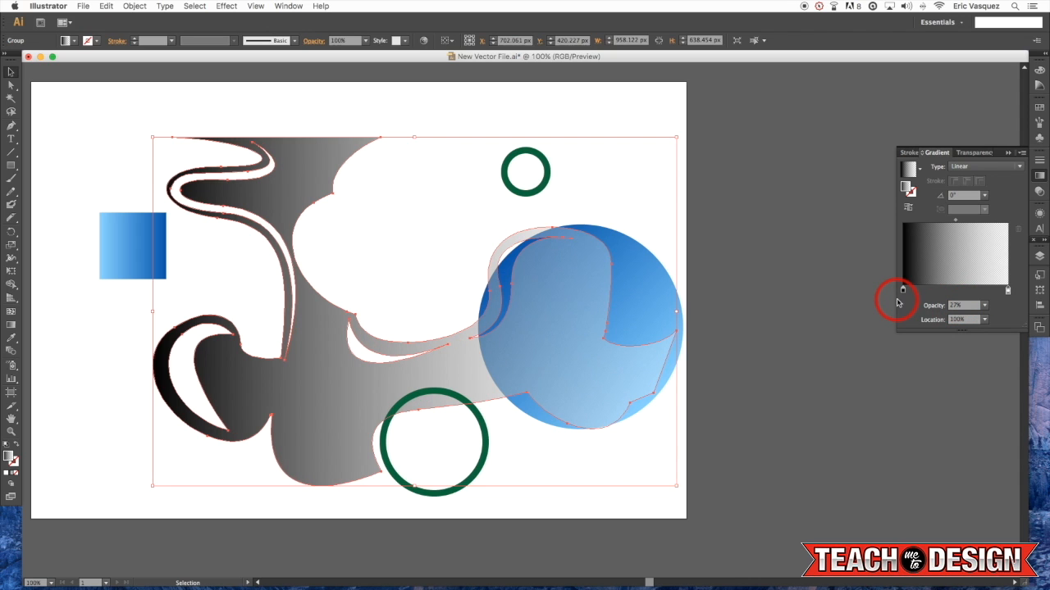
left_click(857, 293)
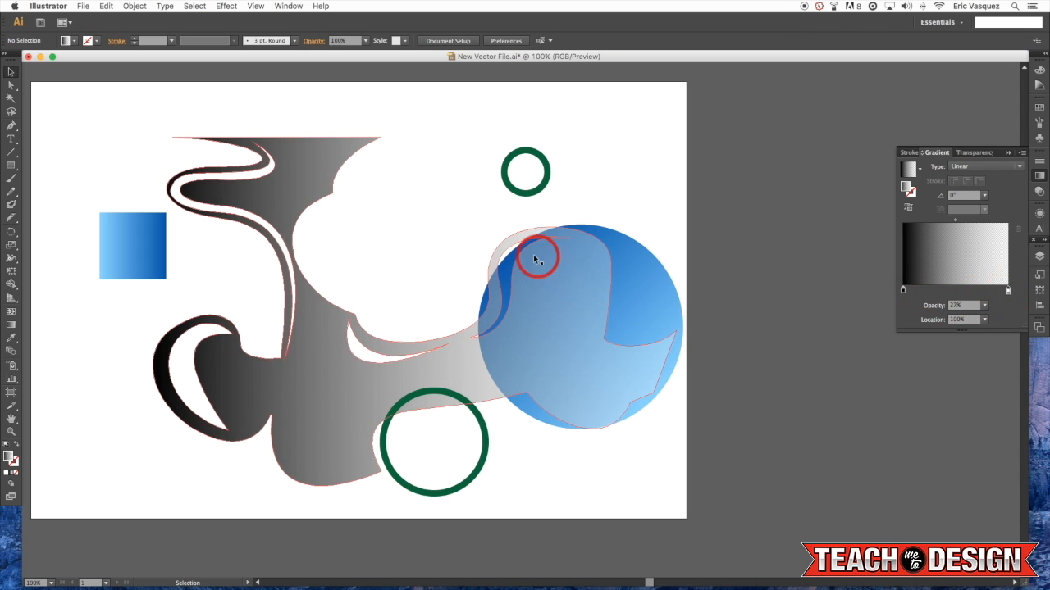
Set the white gradient stop's opacity to 100% and move the artwork slightly up and away from the circle.
left_click(542, 276)
left_click(984, 305)
left_click(1000, 427)
left_click(815, 257)
left_click_drag(509, 297, 466, 286)
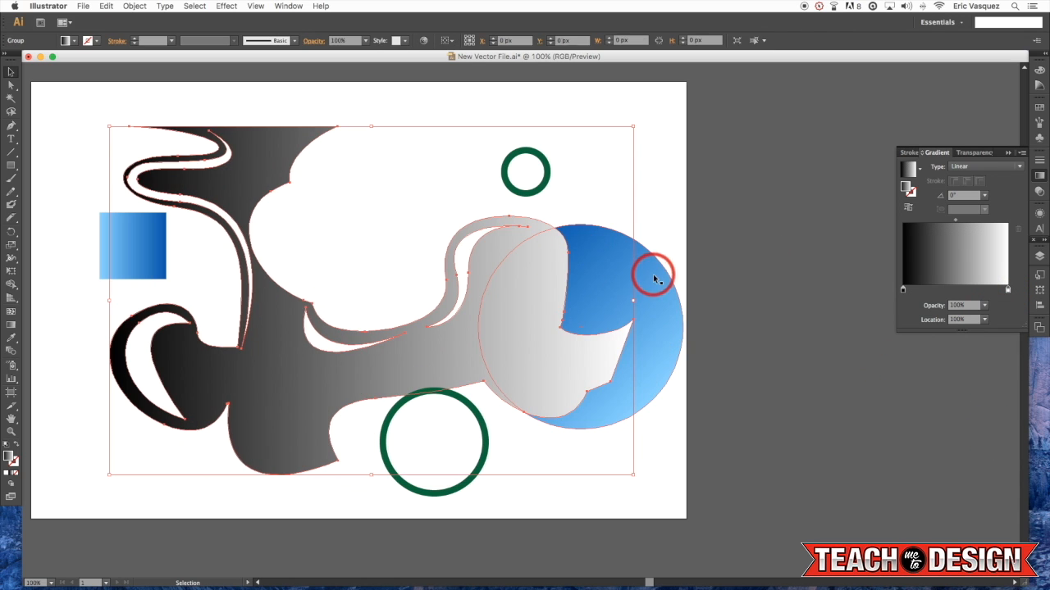
Bring the blue circle to the front and move it slightly up over the light end of the artwork.
left_click(656, 281)
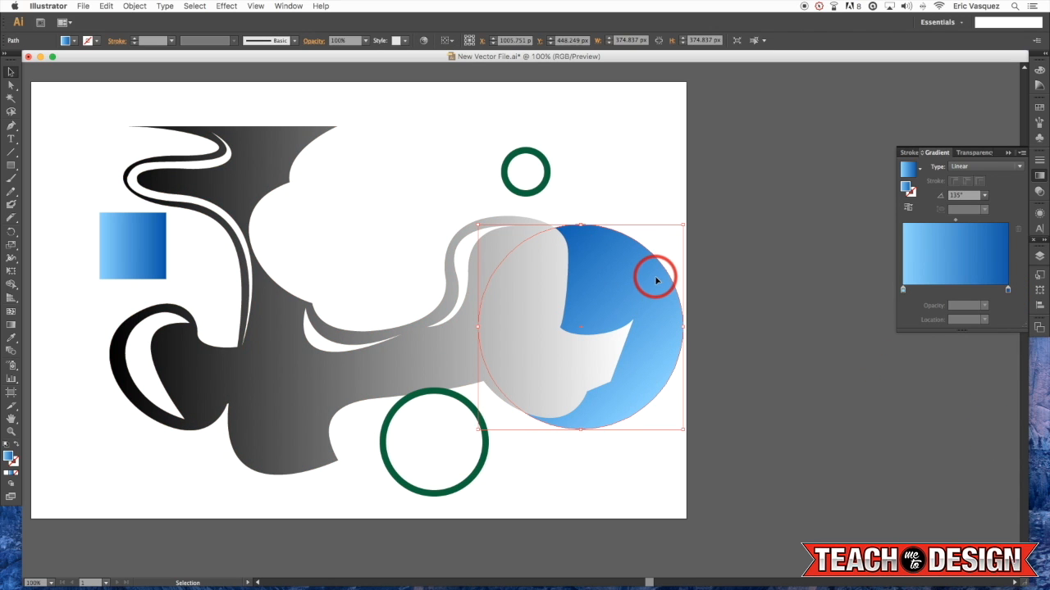
key("super+shift+bracketright")
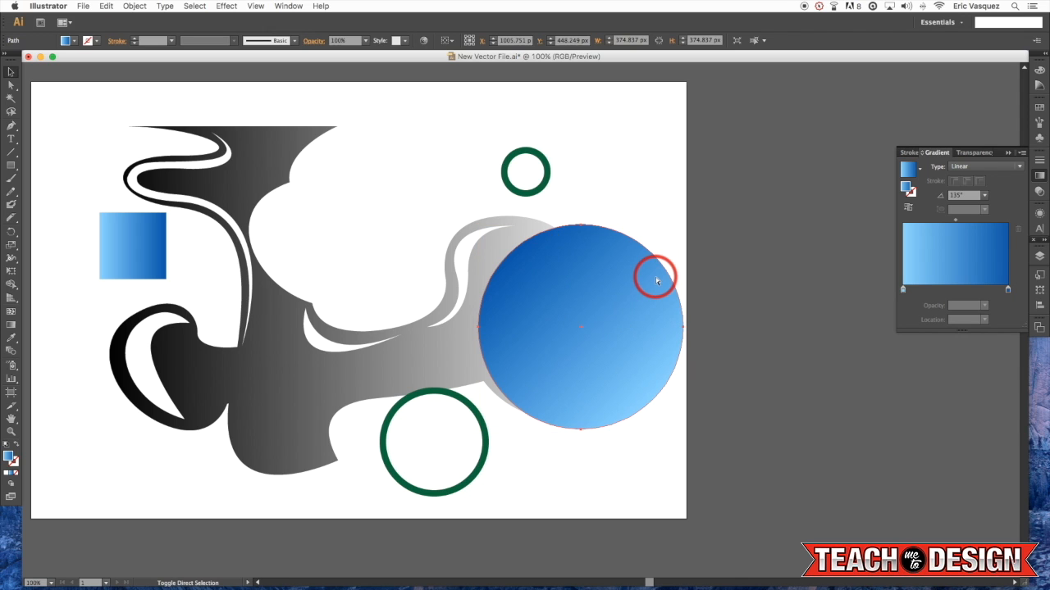
left_click(734, 181)
left_click(640, 312)
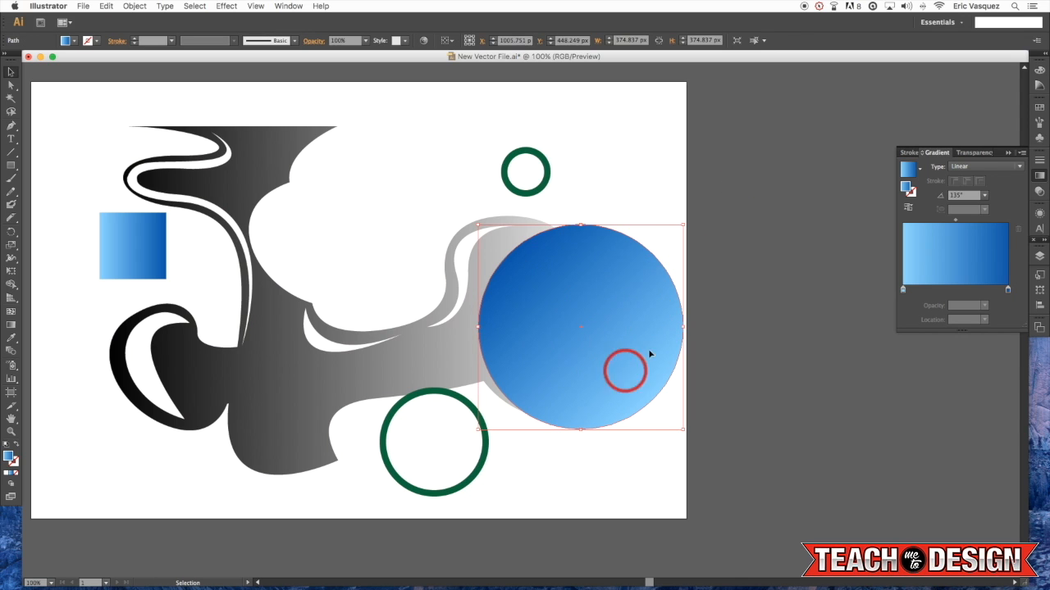
left_click_drag(653, 291, 660, 261)
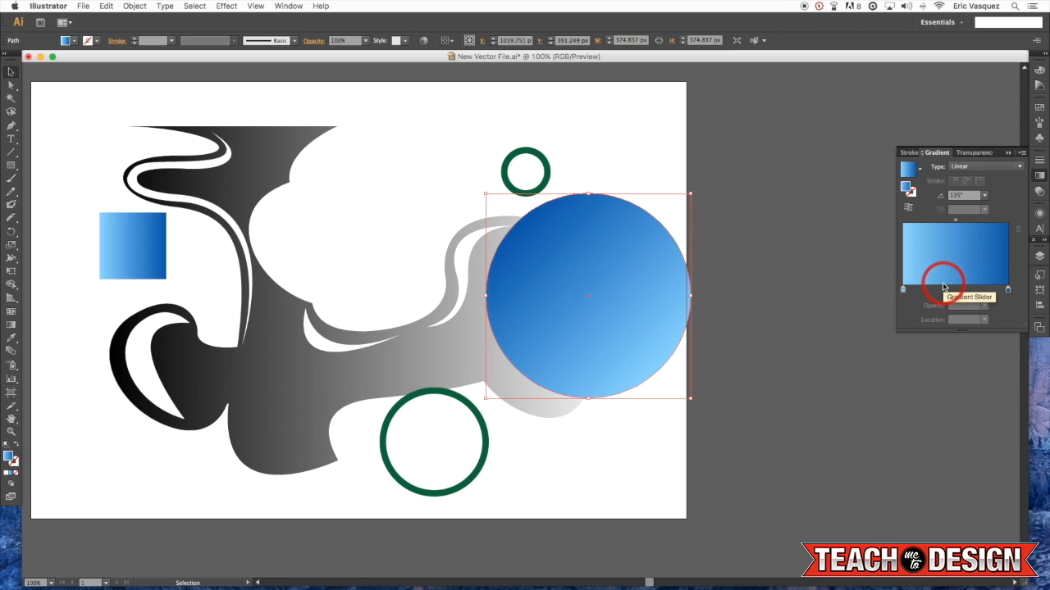
left_click_drag(539, 265, 569, 264)
Try a lower overall opacity on the blue circle, move it slightly over the artwork, and undo these changes.
left_click(970, 154)
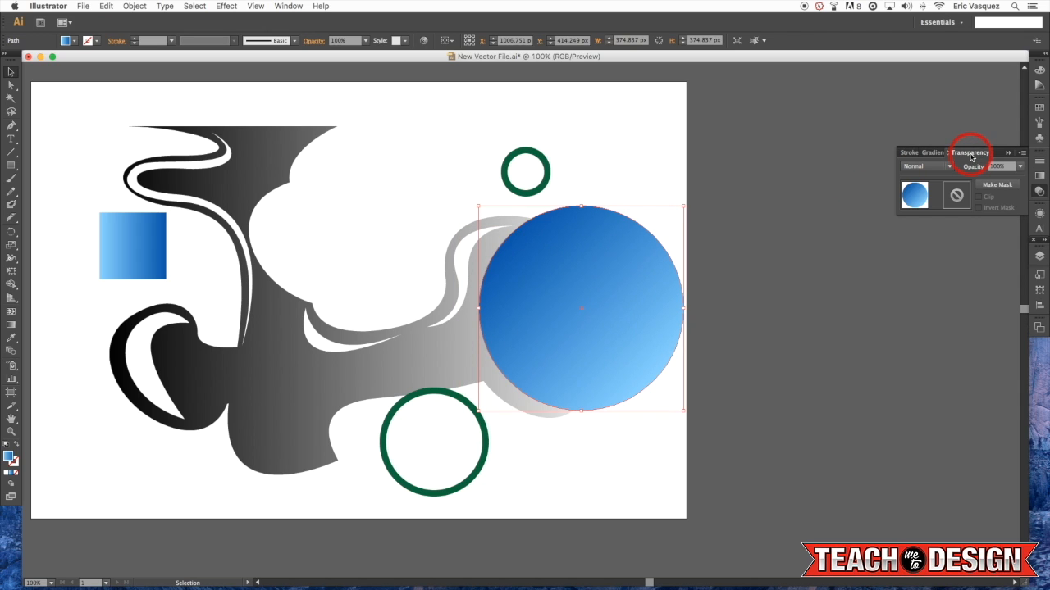
left_click(1021, 167)
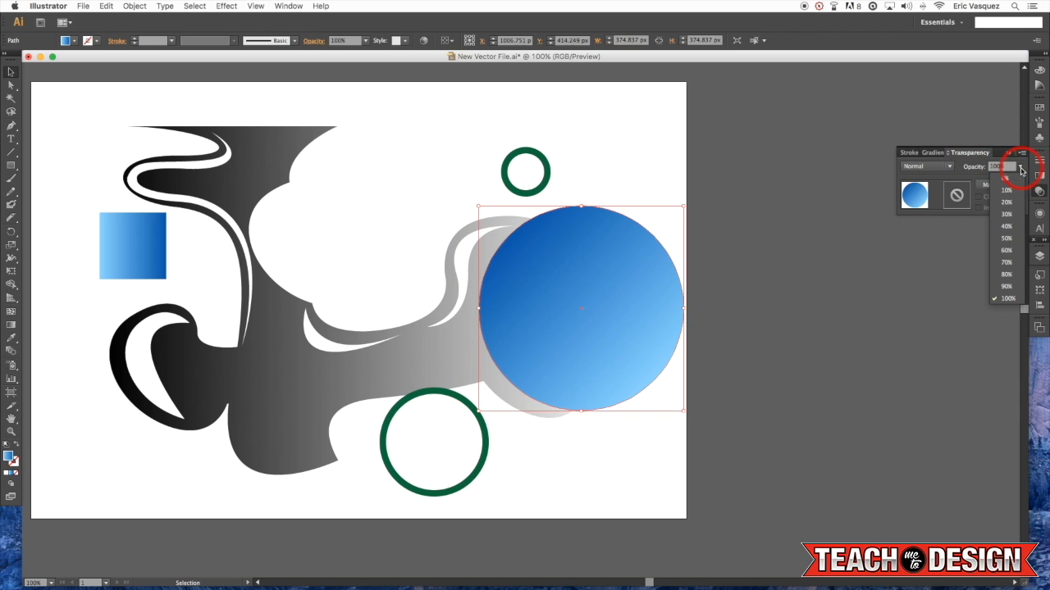
left_click(1010, 246)
left_click_drag(627, 285, 638, 267)
key("ctrl+z")
key("ctrl+z")
key("ctrl+z")
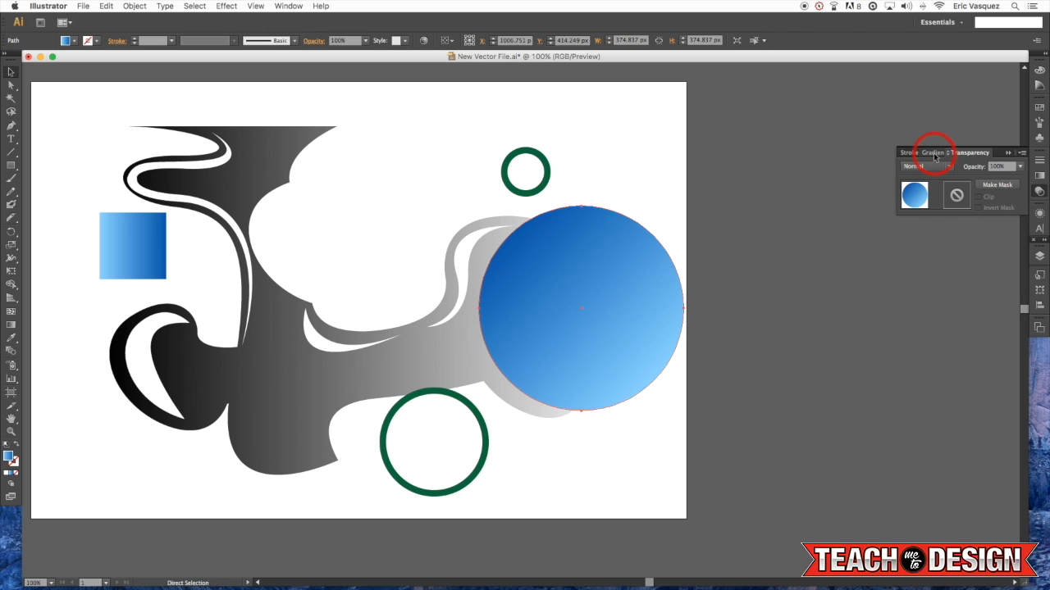
Try 0% opacity on the light blue gradient stop of the large blue circle, and undo the change.
left_click(936, 153)
left_click(903, 290)
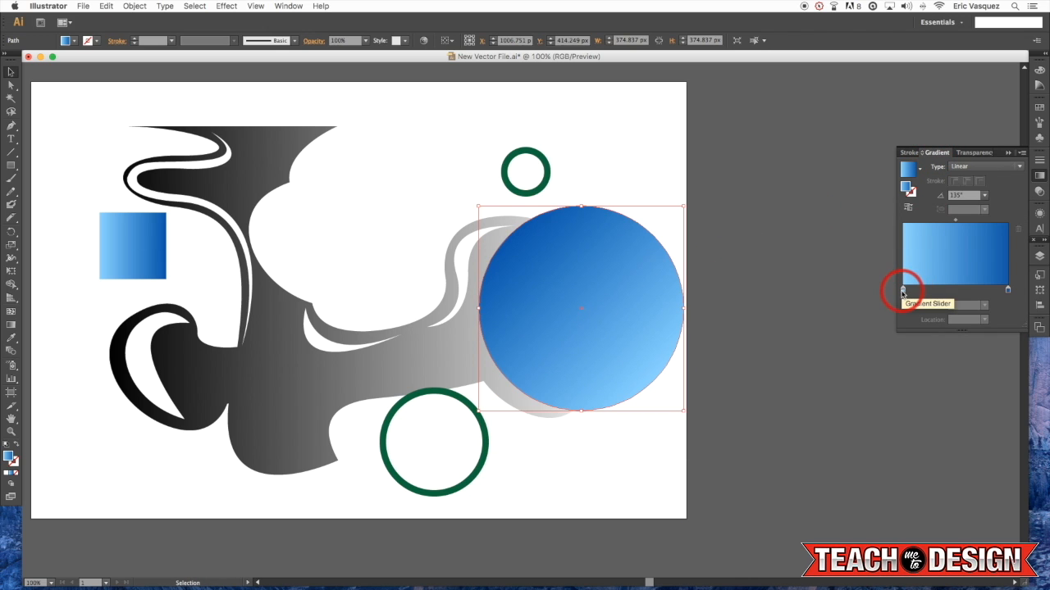
left_click(984, 306)
left_click(989, 320)
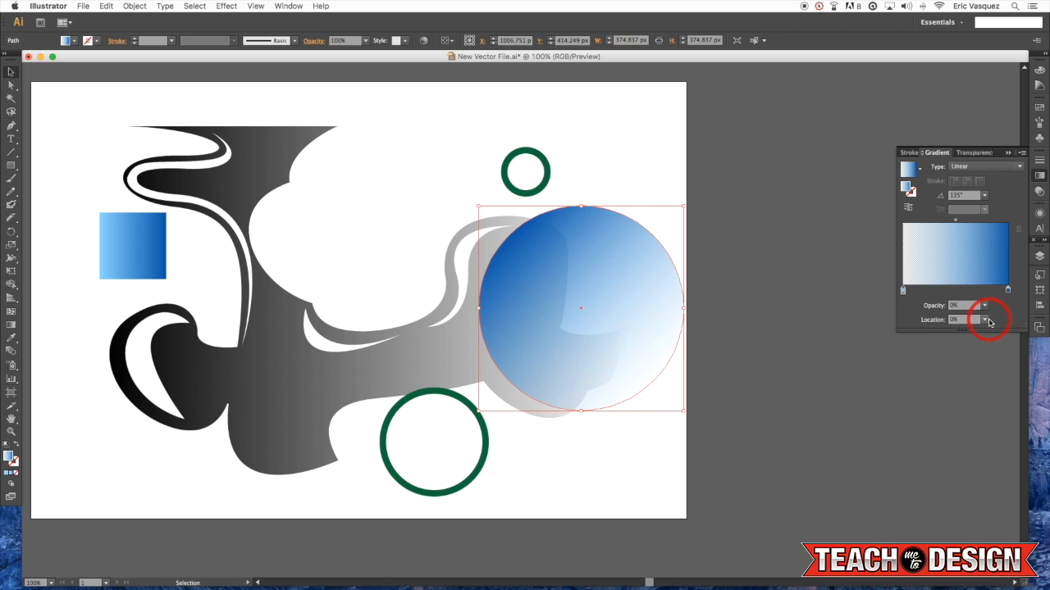
left_click(741, 304)
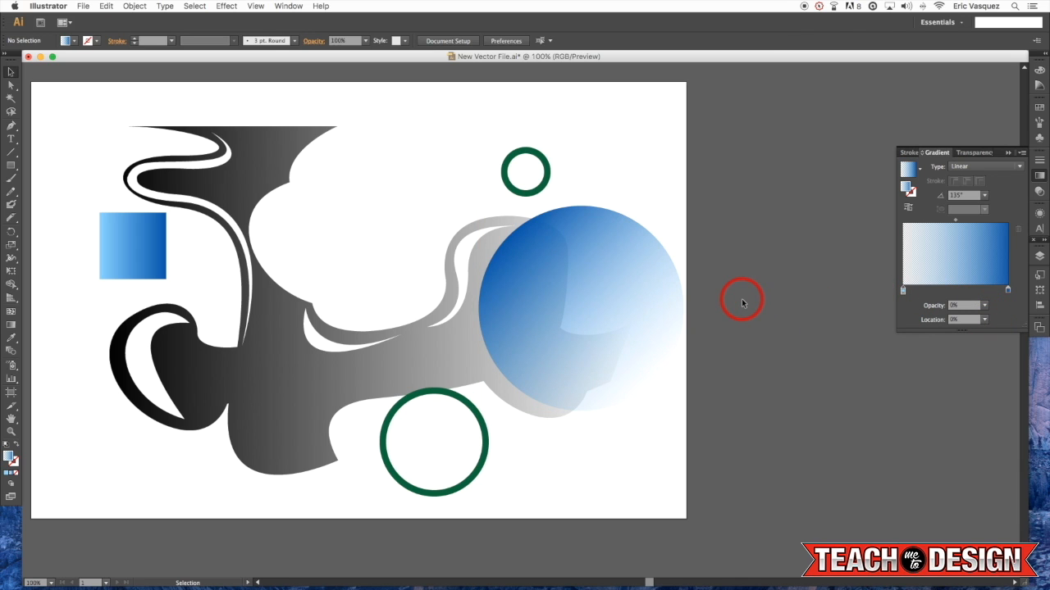
key("ctrl+z")
Move the blue circle slightly down and outward, and try 50% overall opacity before restoring it to 100%.
left_click_drag(653, 278, 663, 284)
left_click(968, 153)
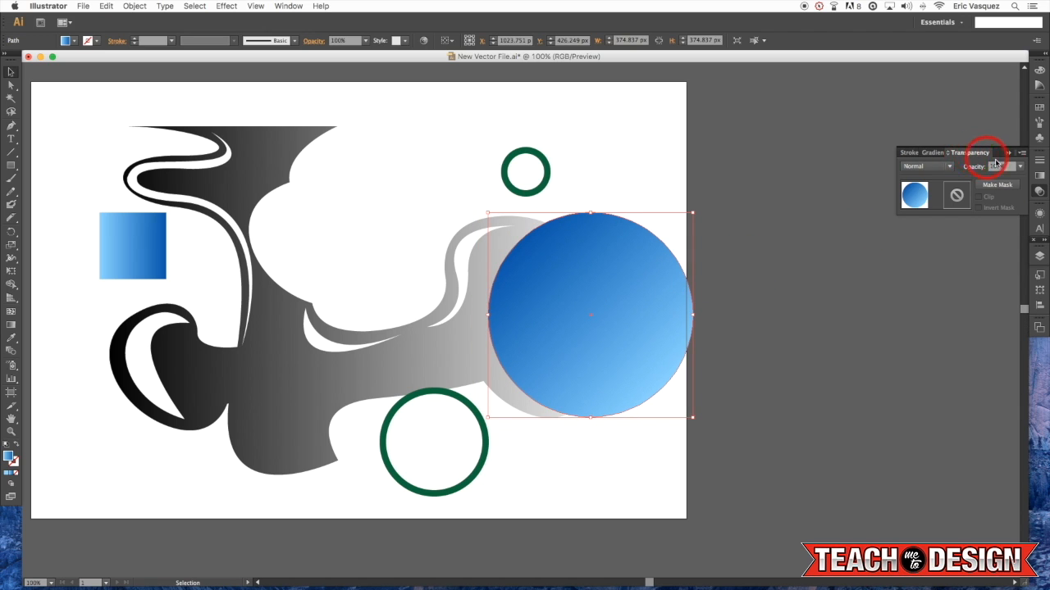
left_click(1021, 167)
left_click(1011, 235)
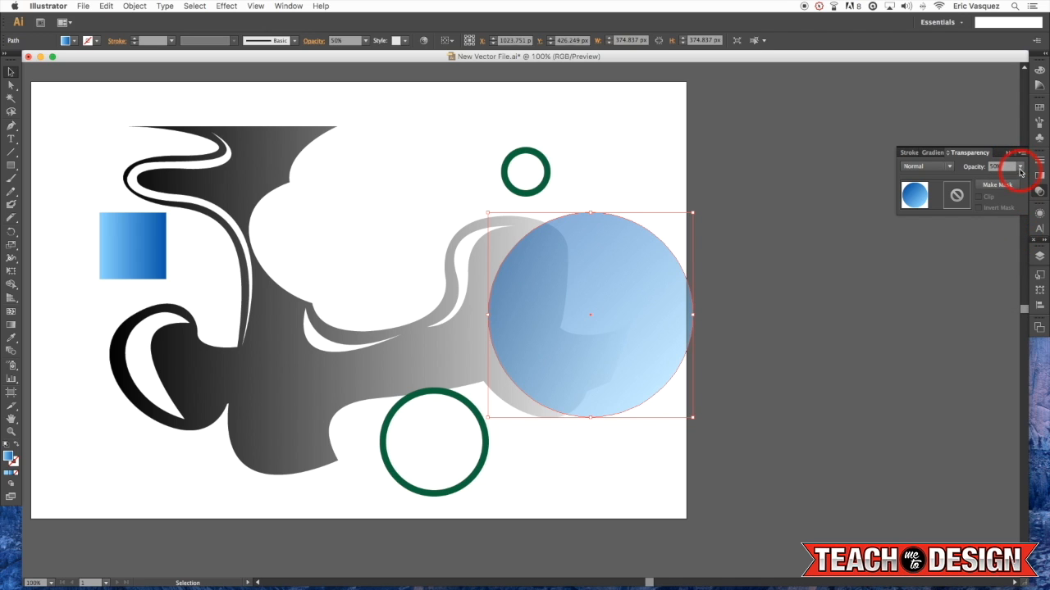
left_click(1021, 167)
left_click(1012, 299)
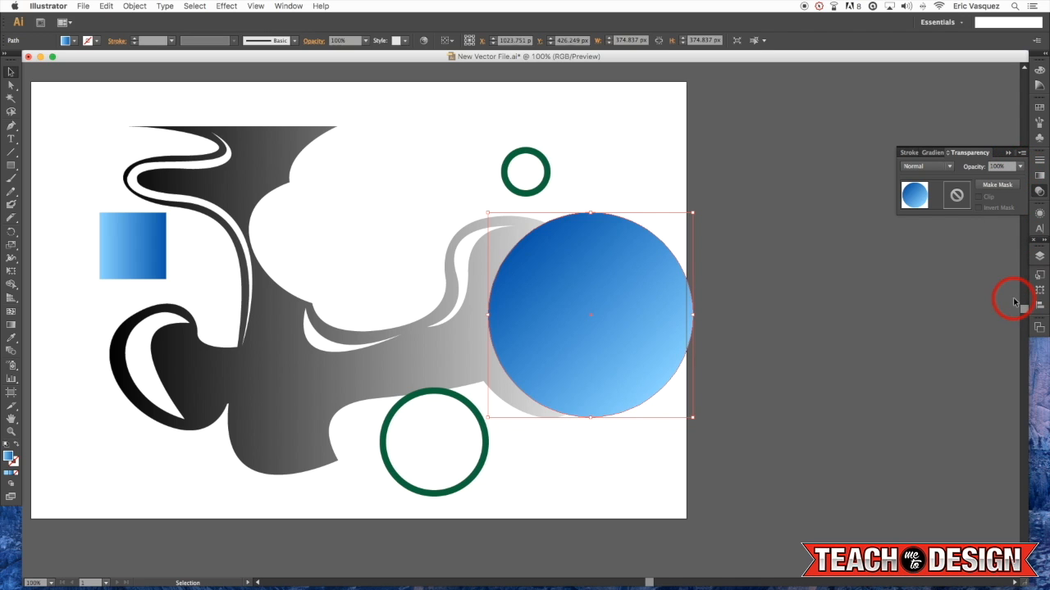
Try the Multiply, Color Burn and Lighten blending modes on the blue circle over the artwork.
left_click(934, 168)
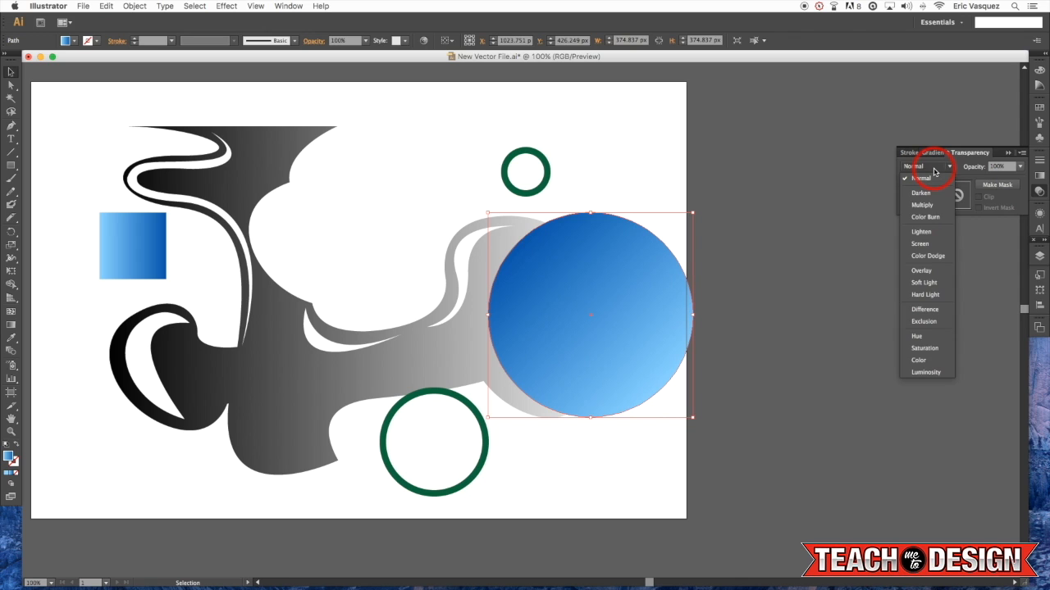
left_click(922, 205)
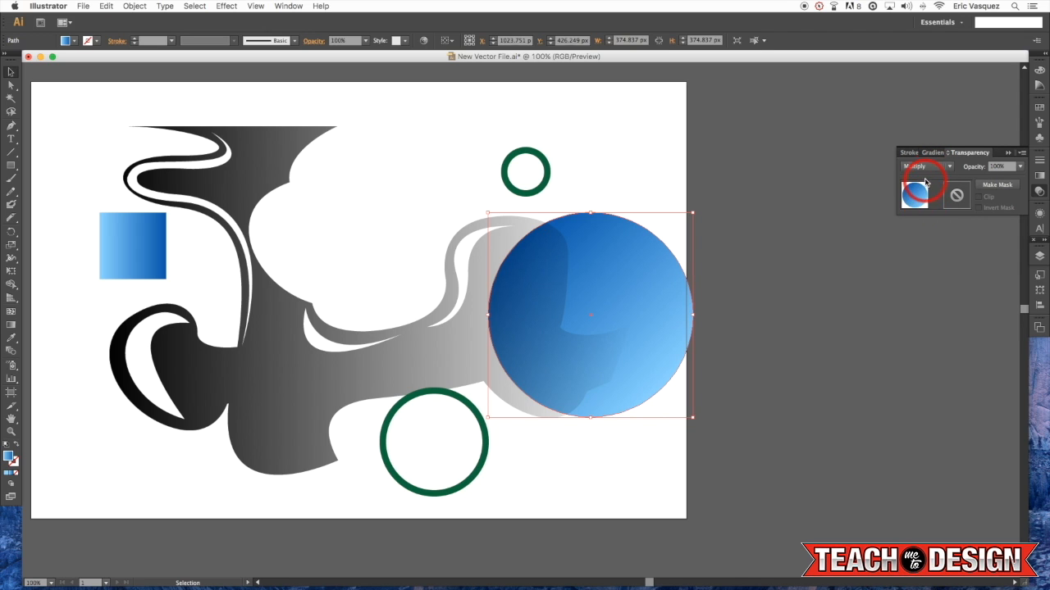
left_click(925, 166)
left_click(924, 217)
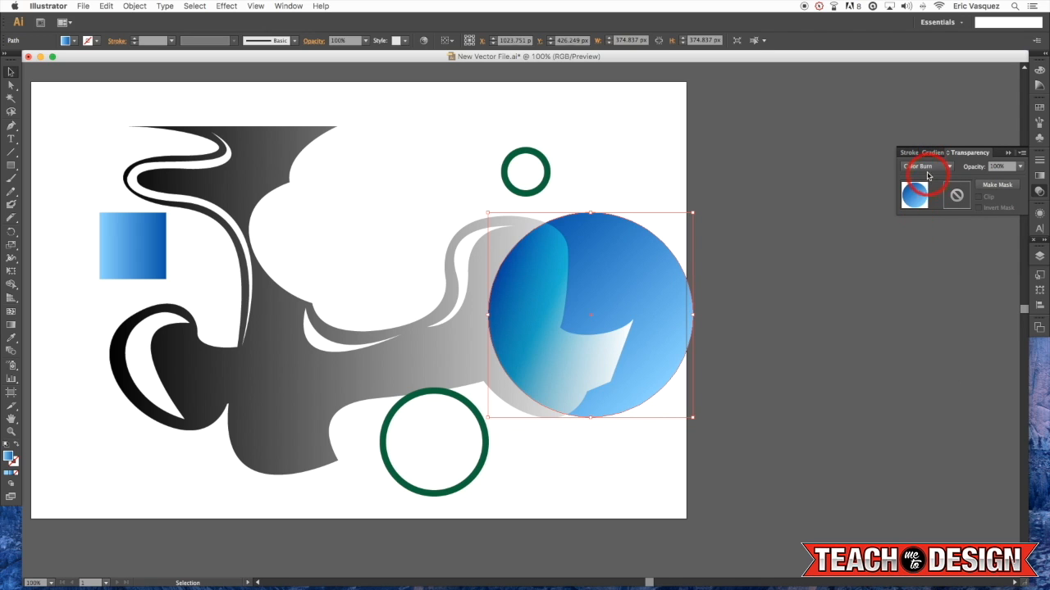
left_click(926, 168)
left_click(921, 231)
Try the Screen, Color Dodge and Overlay blending modes on the blue circle, and finally set it to Soft Light.
left_click(925, 167)
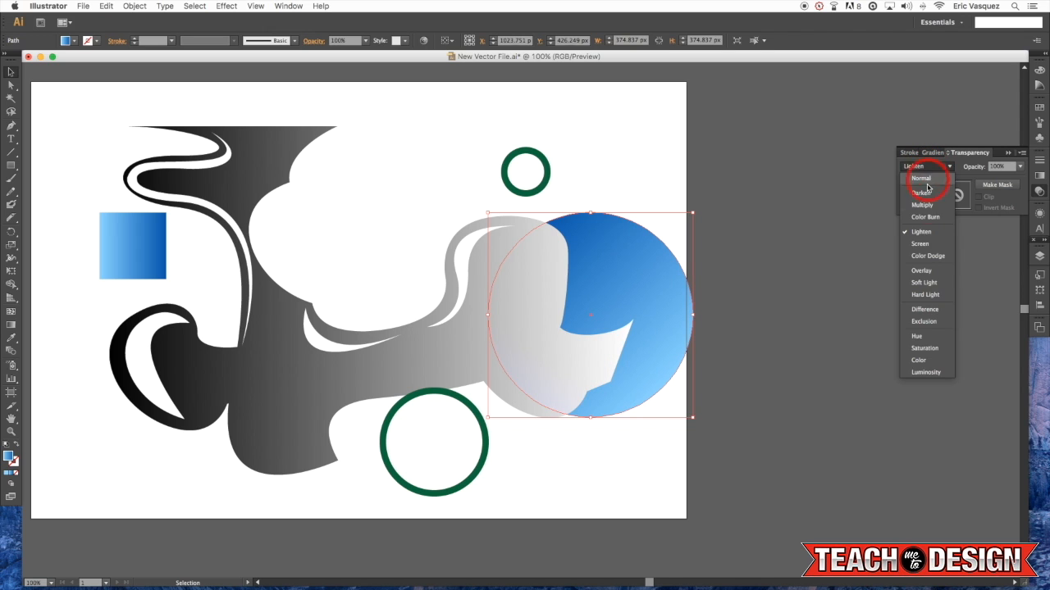
left_click(920, 244)
left_click(925, 166)
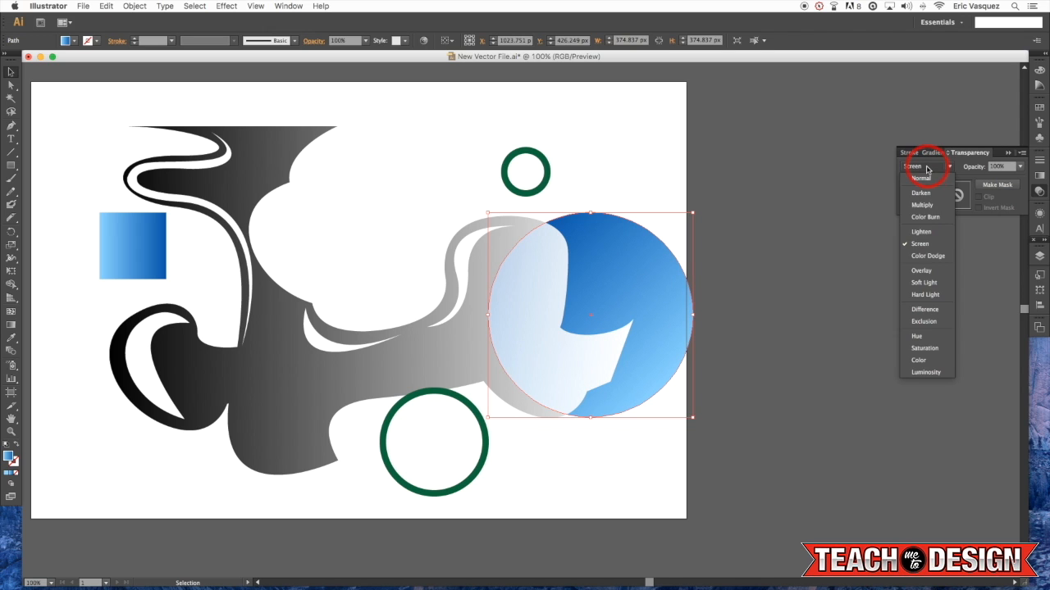
left_click(922, 255)
left_click(931, 166)
left_click(930, 270)
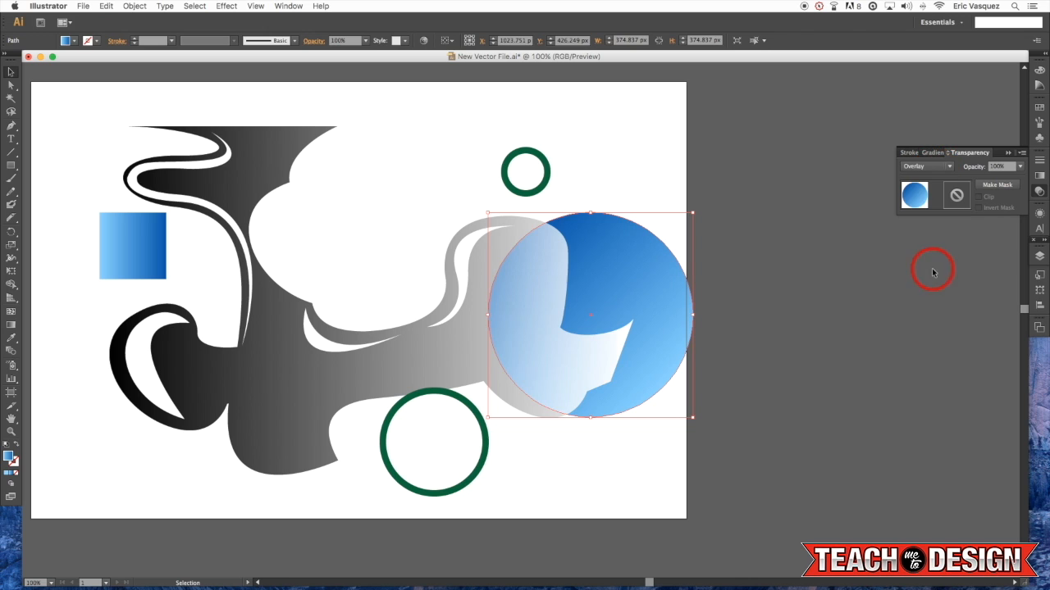
left_click(926, 166)
left_click(921, 282)
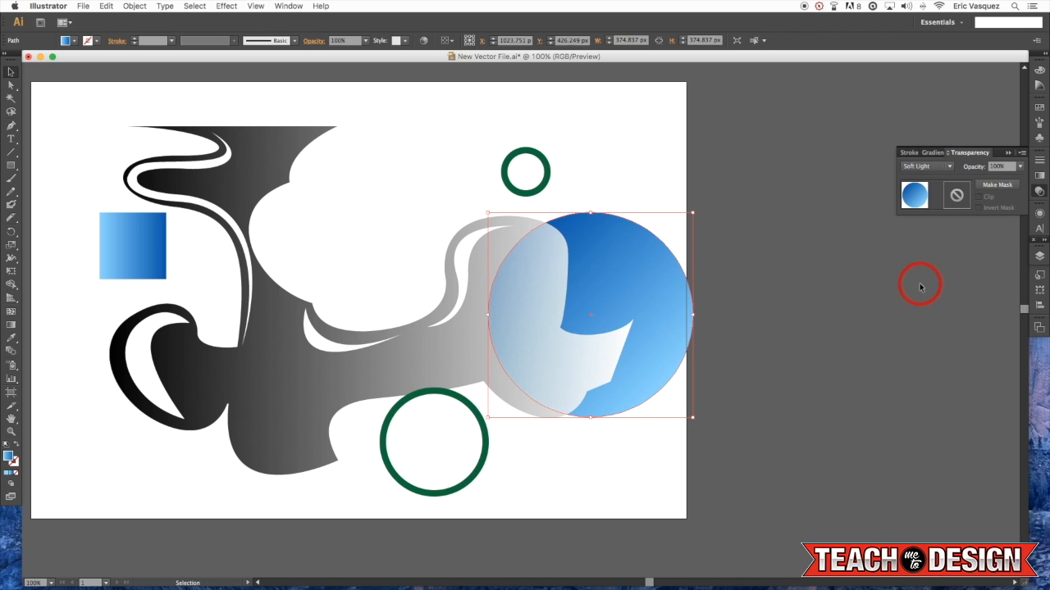
Arrange two copies of the blue circle over the artwork and set the one at its light end to Exclusion.
left_click_drag(689, 291, 566, 279)
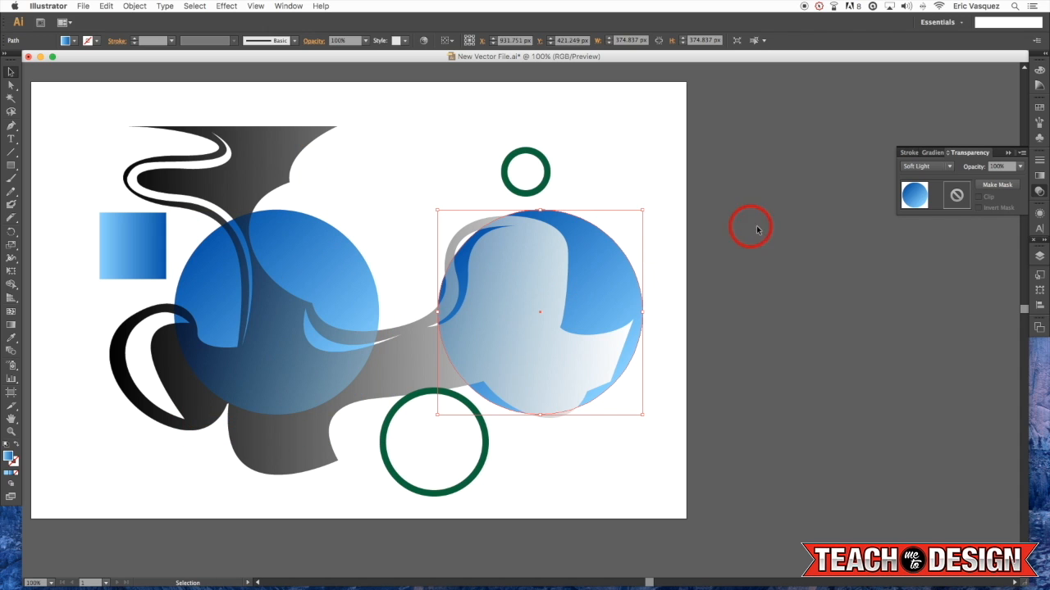
left_click(934, 167)
left_click(923, 323)
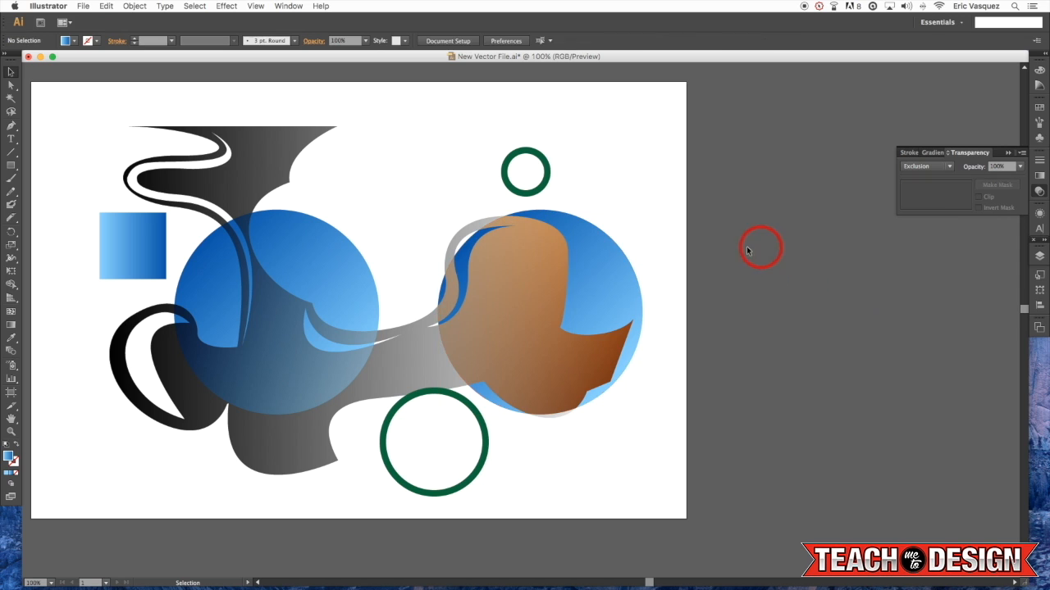
Move the Exclusion circle to the artwork's upper dark part, overlapping the other circle, and set its blending mode to Multiply.
left_click_drag(608, 264, 349, 148)
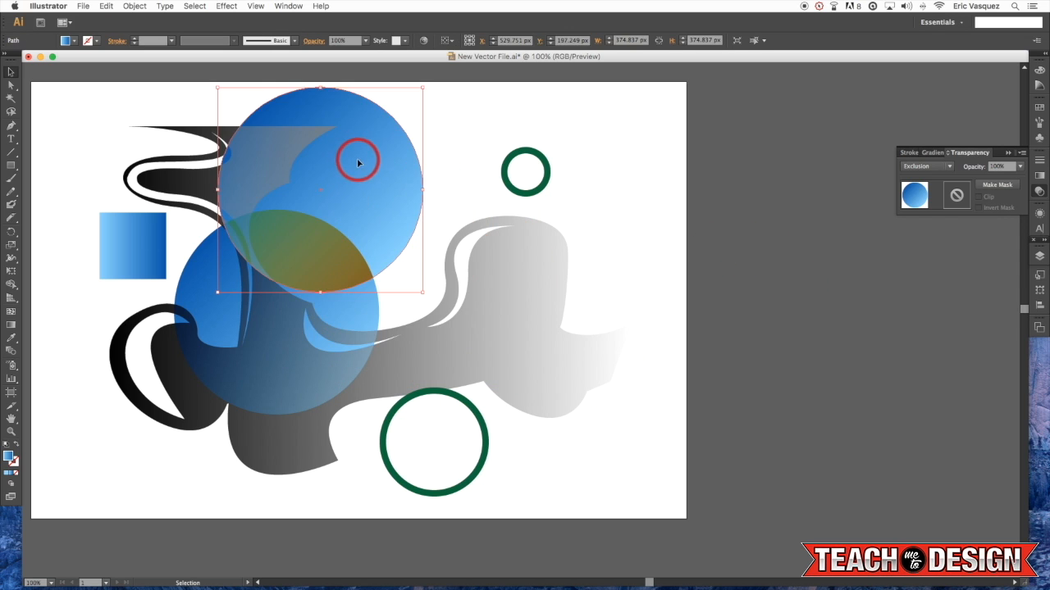
left_click(935, 166)
left_click(926, 197)
key("space")
left_click_drag(483, 169, 653, 207)
left_click_drag(499, 197, 460, 196)
left_click(608, 148)
Delete the small blue gradient square from the artboard.
key("space")
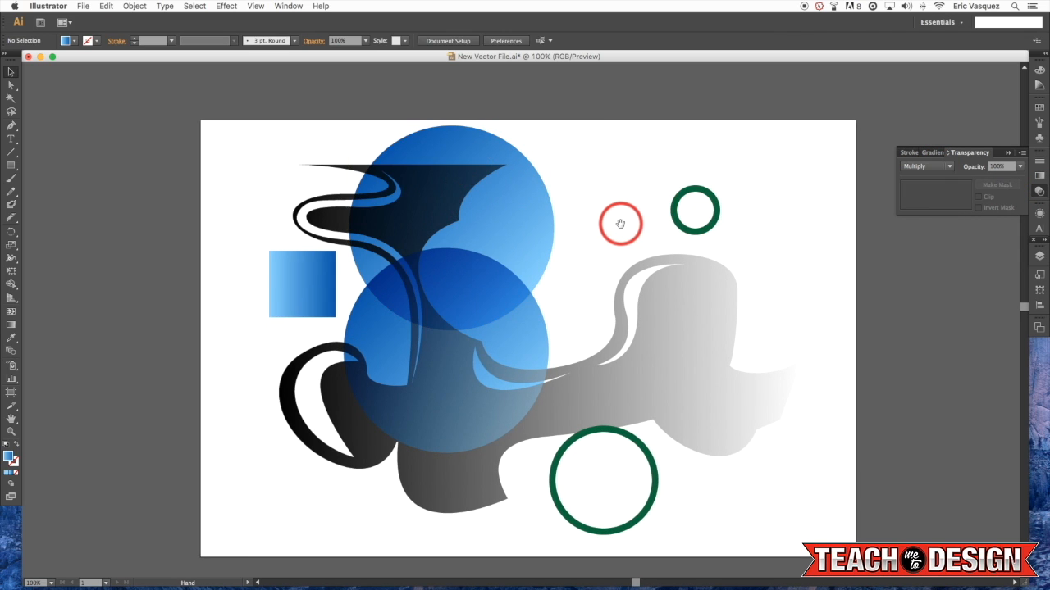
left_click_drag(308, 272, 834, 194)
key("Delete")
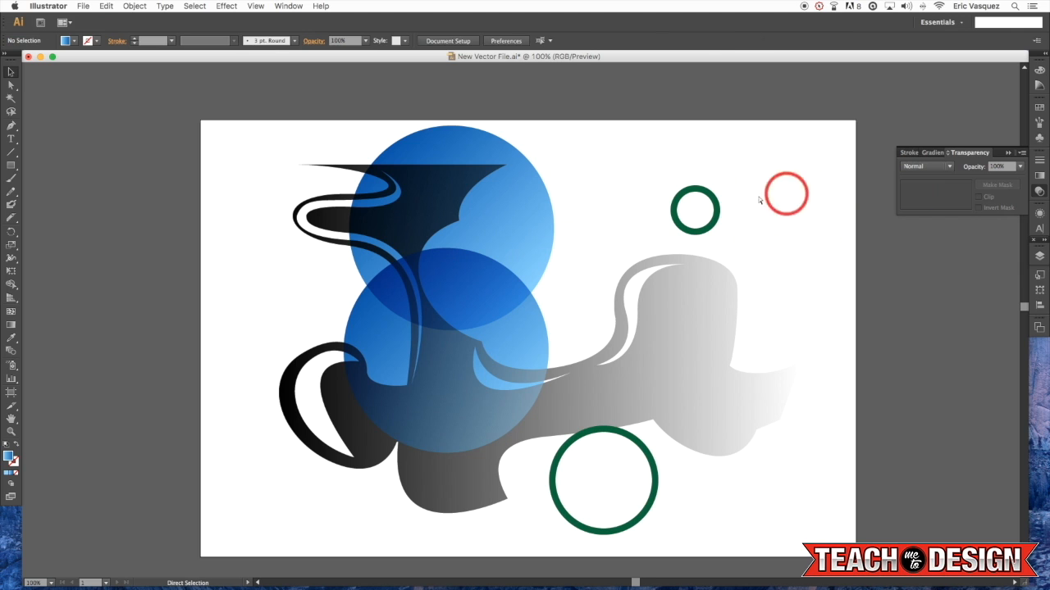
Reposition the two green rings and add a smaller copy near the artboard's upper edge and a large copy over the artwork's light end.
left_click_drag(716, 212, 654, 148)
left_click(719, 188)
left_click(651, 510)
left_click_drag(646, 511, 789, 347)
left_click(654, 492)
left_click(984, 450)
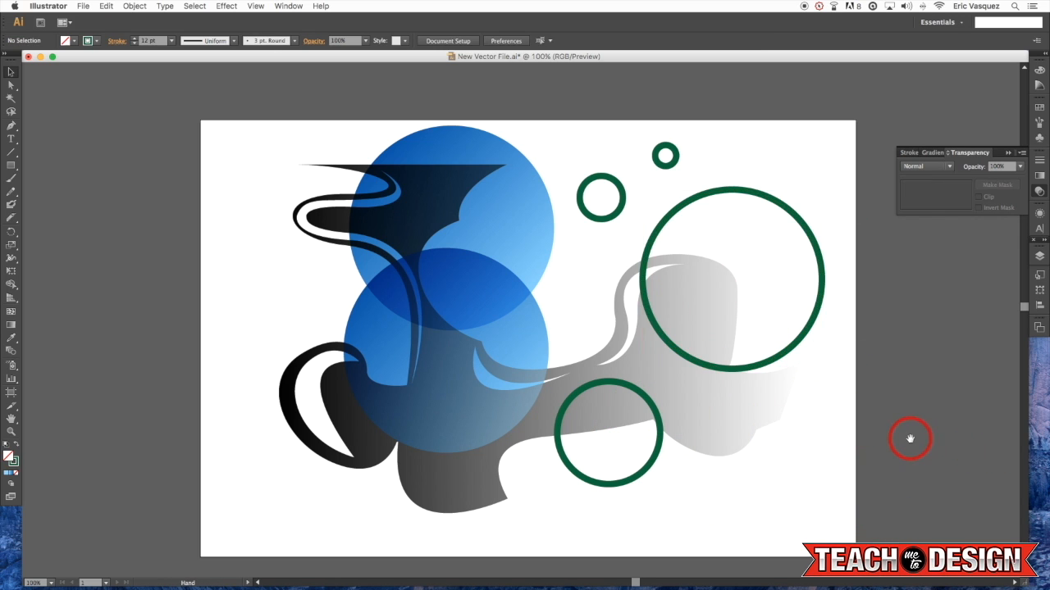
left_click_drag(910, 439, 882, 450)
left_click(777, 348)
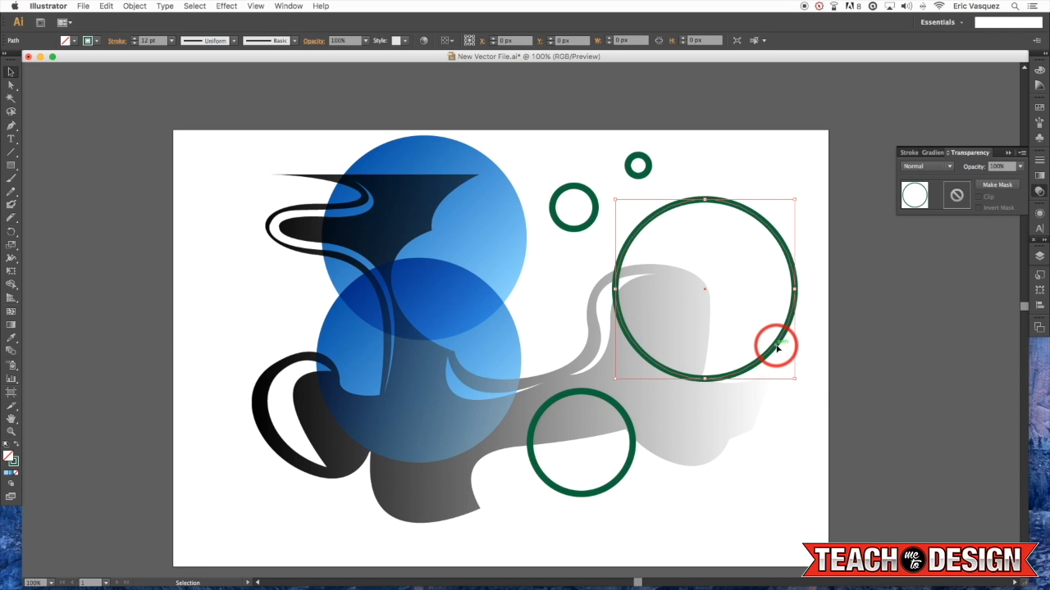
left_click(865, 418)
left_click_drag(869, 446, 874, 435)
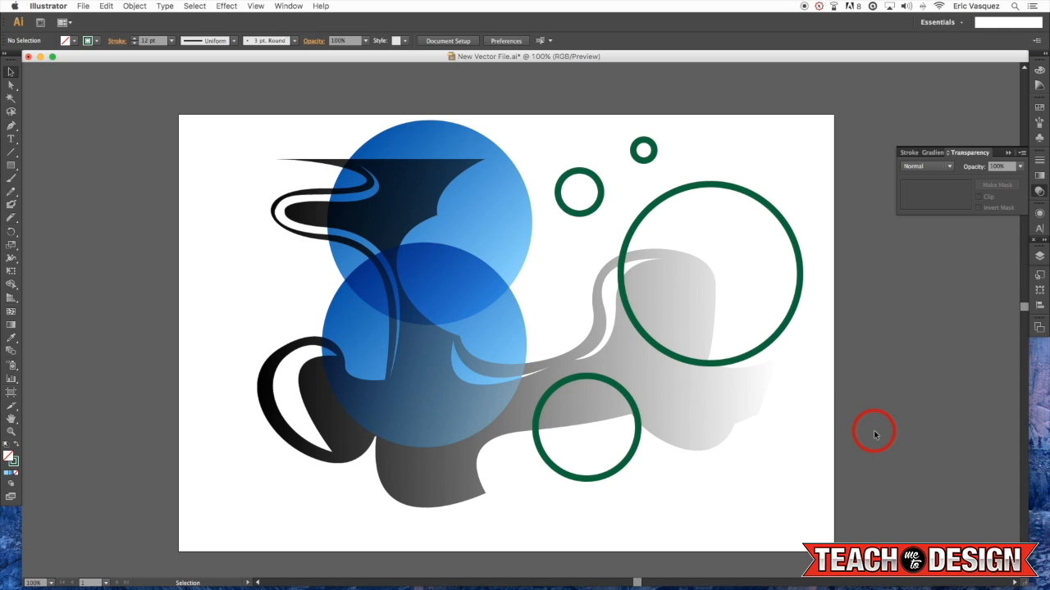